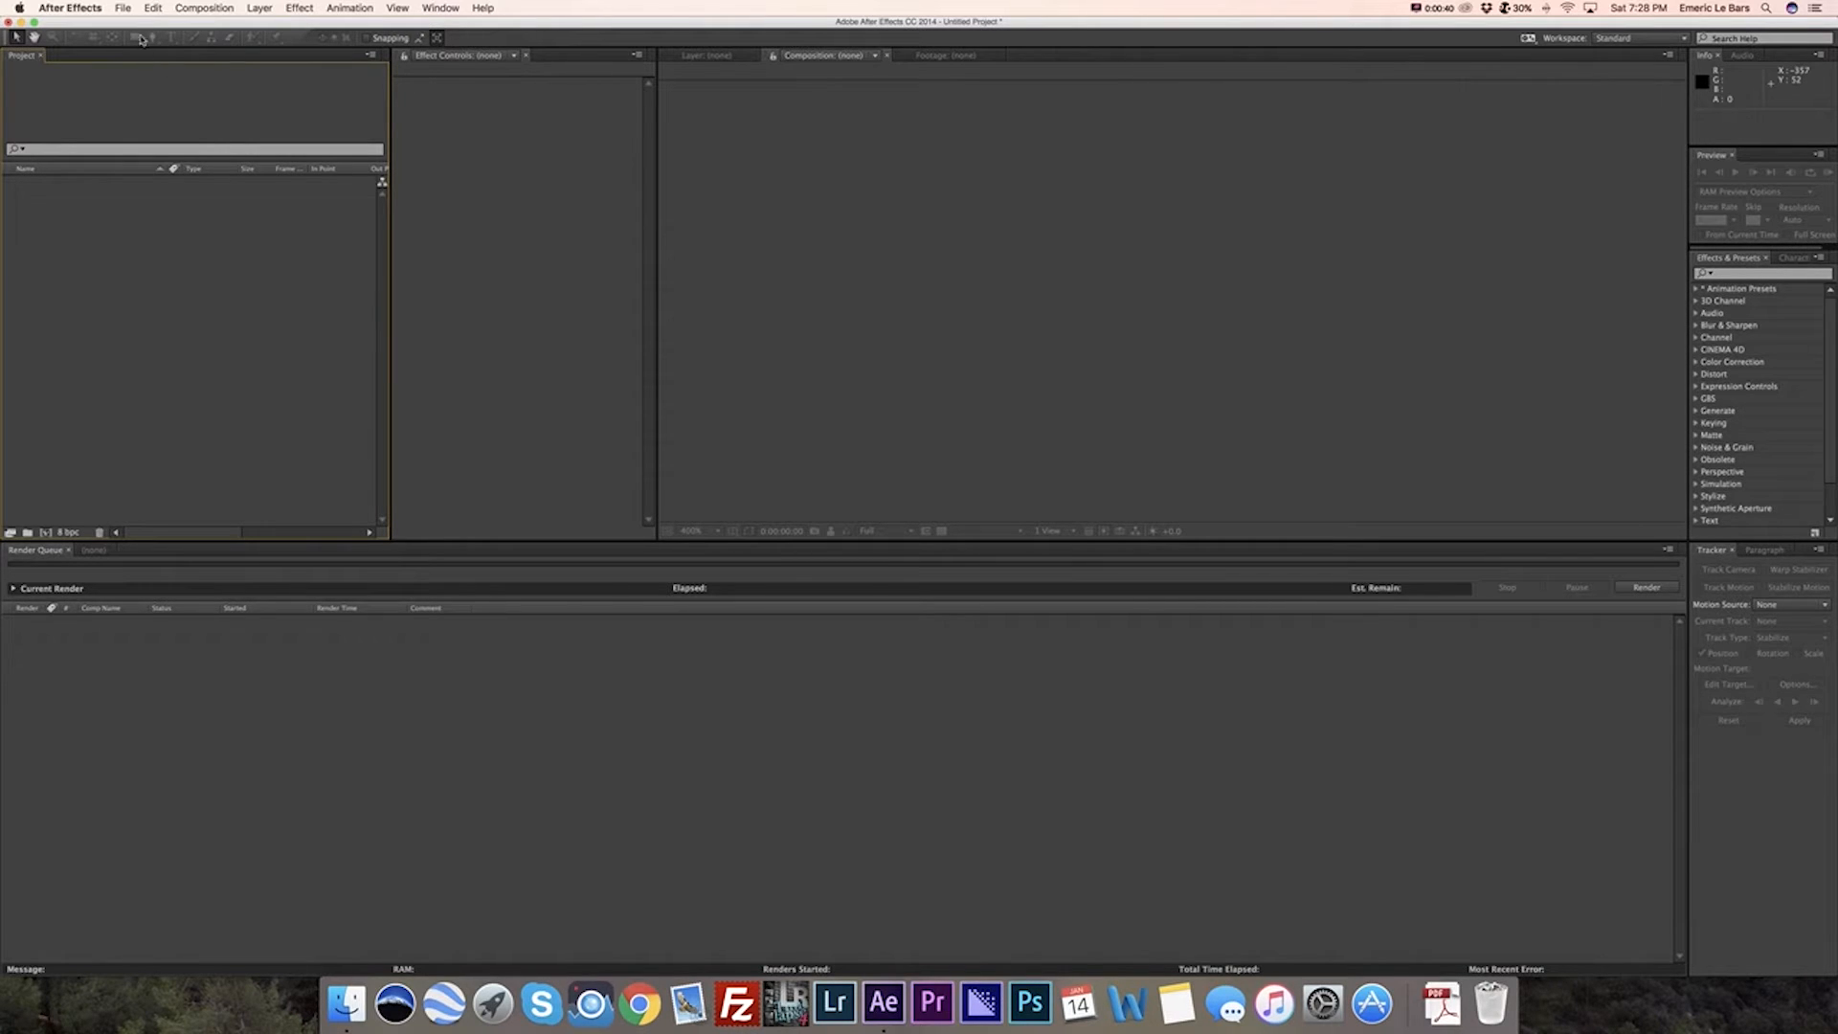
Step: Import the footage file Day To Night Clouds.mov from the Desktop into the project
{"action": "left_click", "coordinate": [122, 9]}
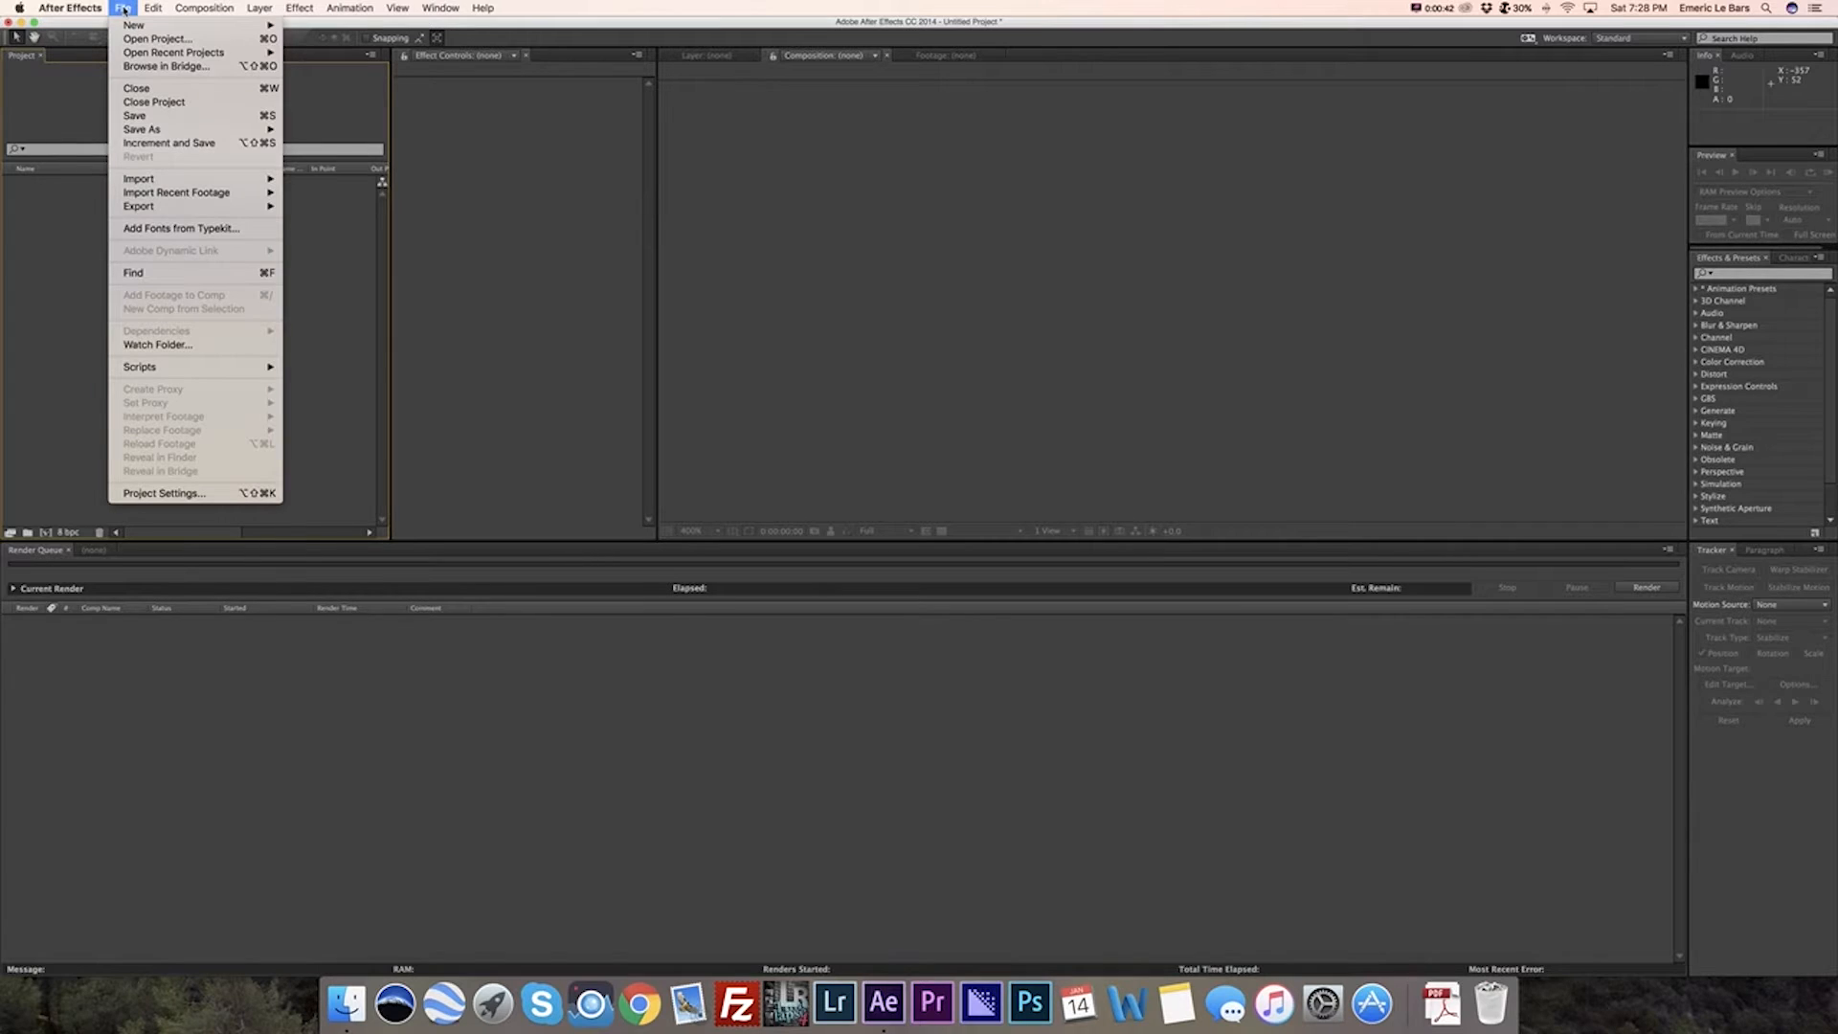
{"action": "mouse_move", "coordinate": [191, 179]}
{"action": "left_click", "coordinate": [298, 183]}
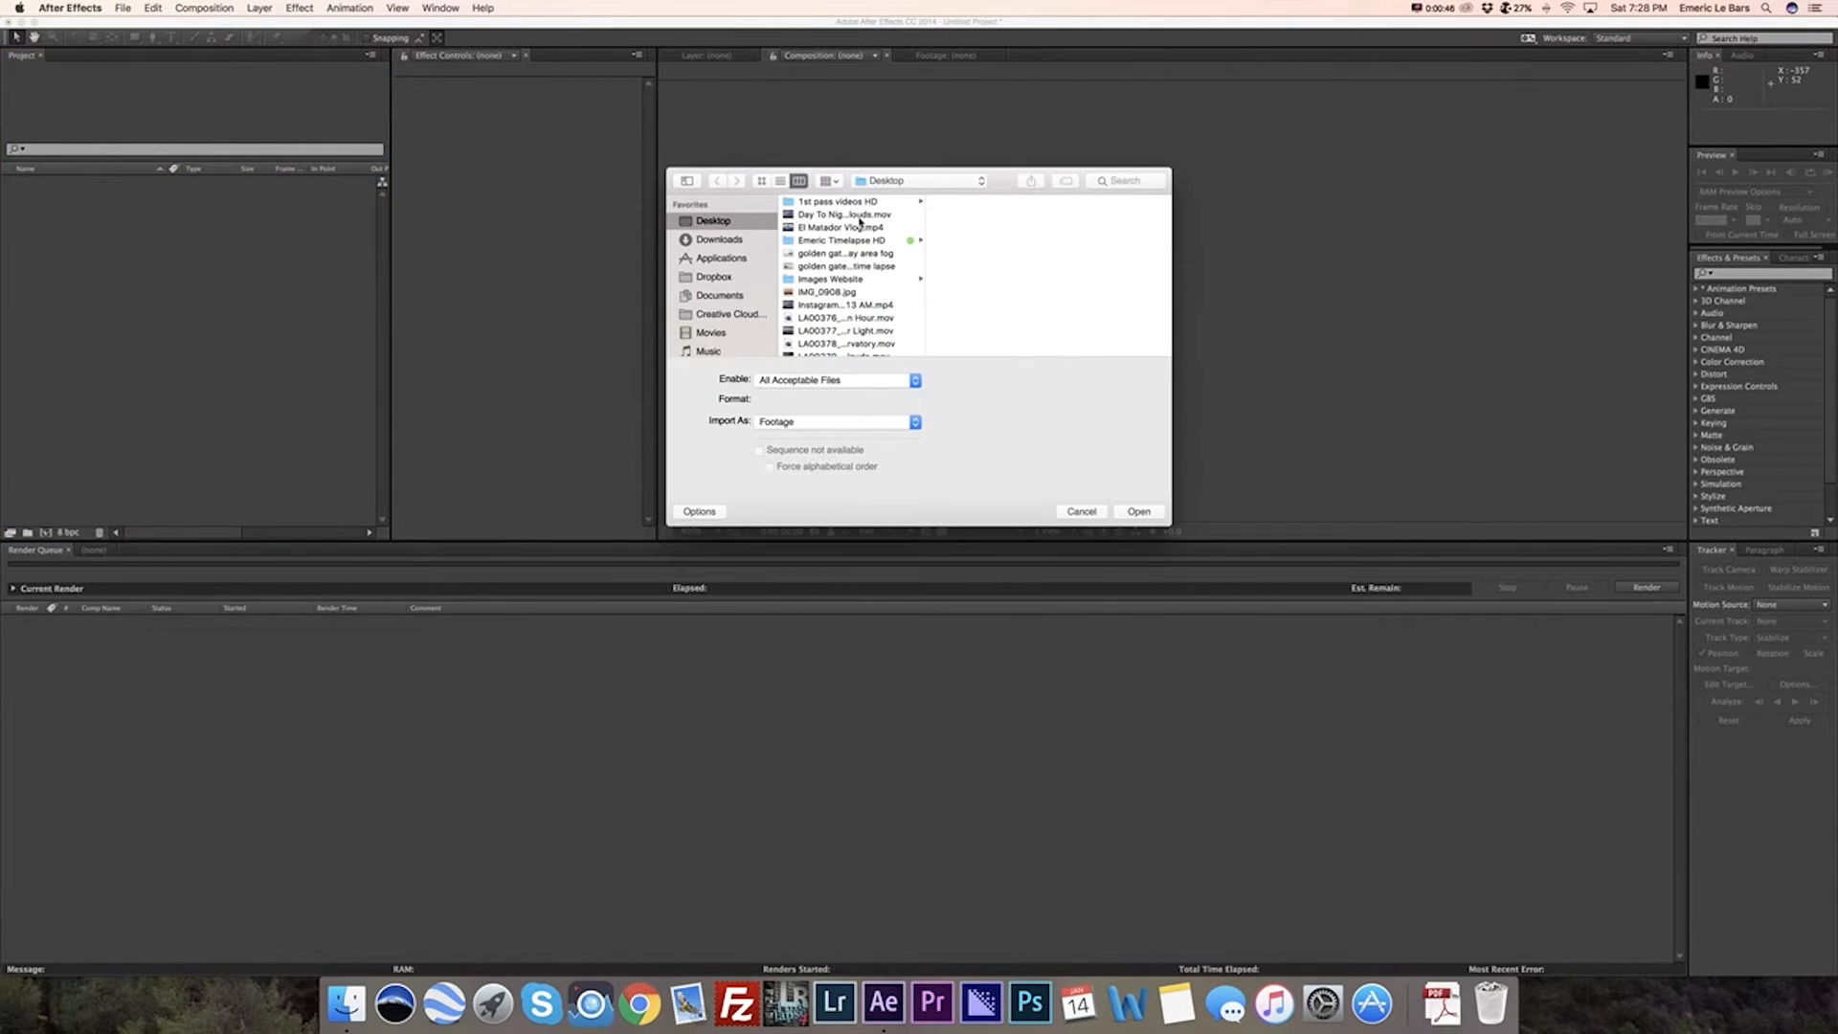
{"action": "left_click", "coordinate": [859, 216]}
{"action": "left_click", "coordinate": [1141, 510]}
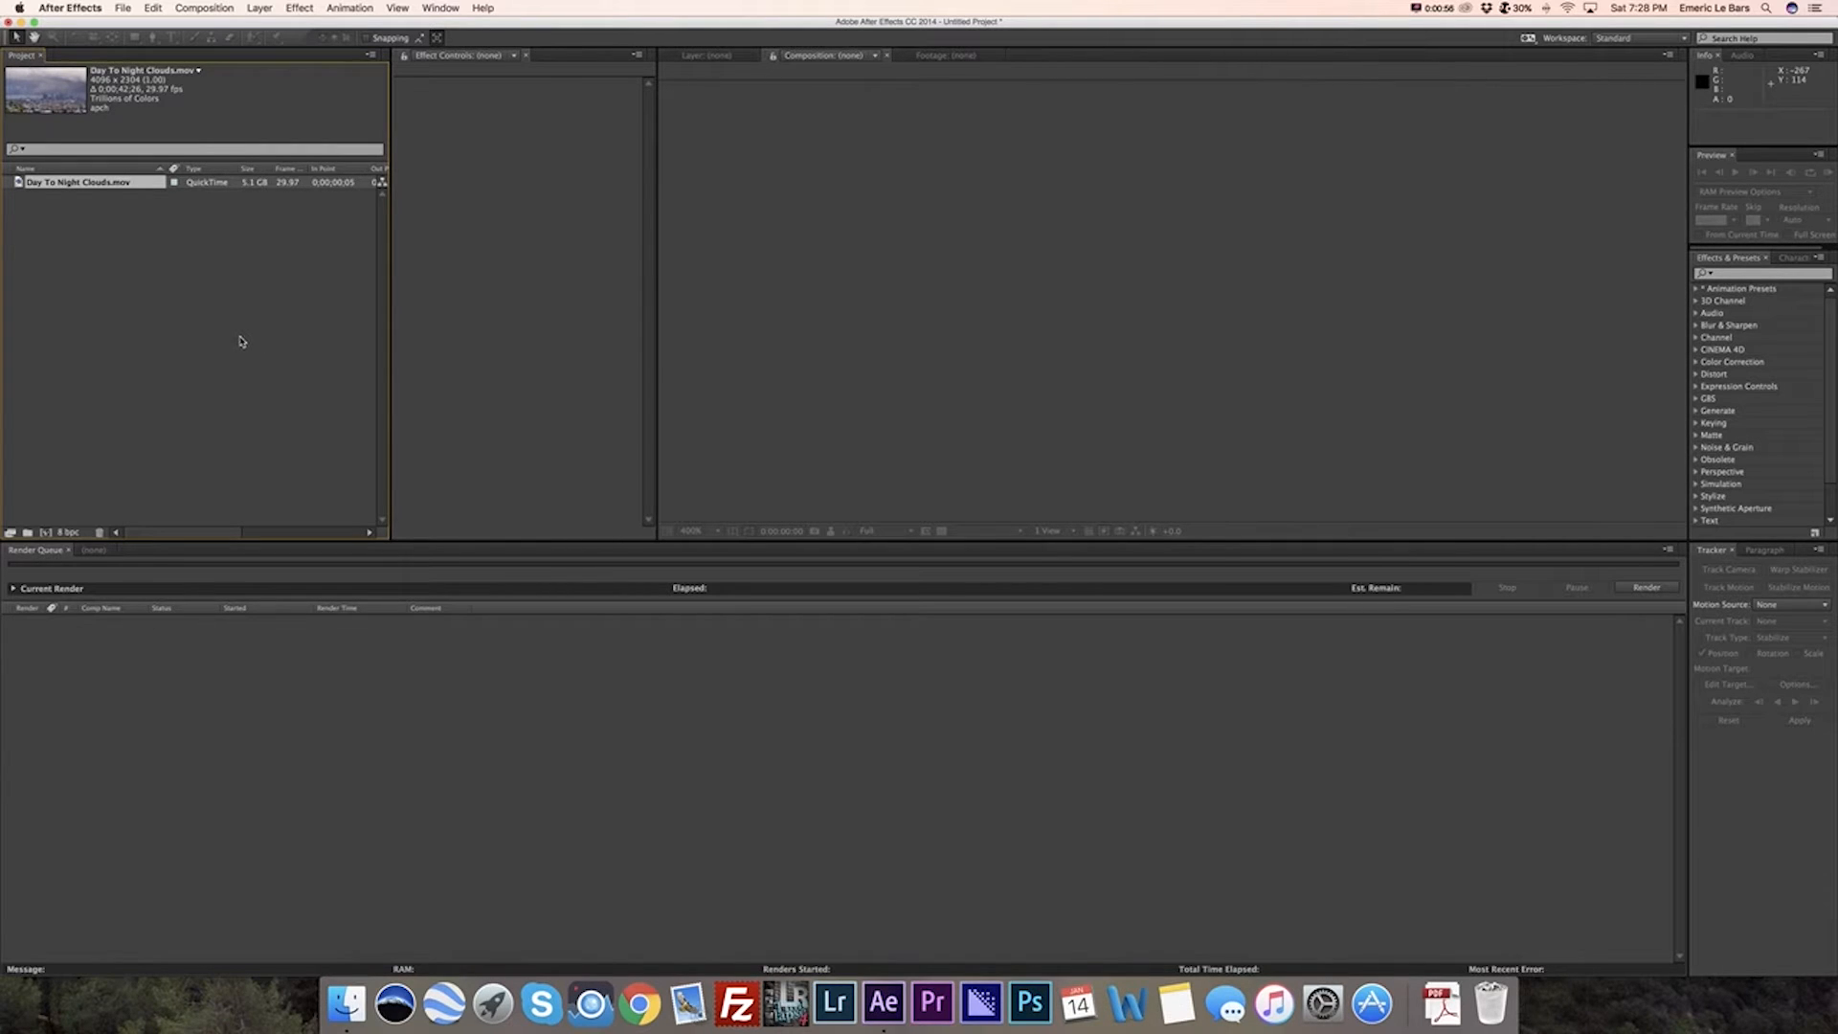
Step: Create a composition named Plant Removal with a width of 1920 px and a height of 1080 px
{"action": "left_click", "coordinate": [201, 8]}
{"action": "left_click", "coordinate": [207, 24]}
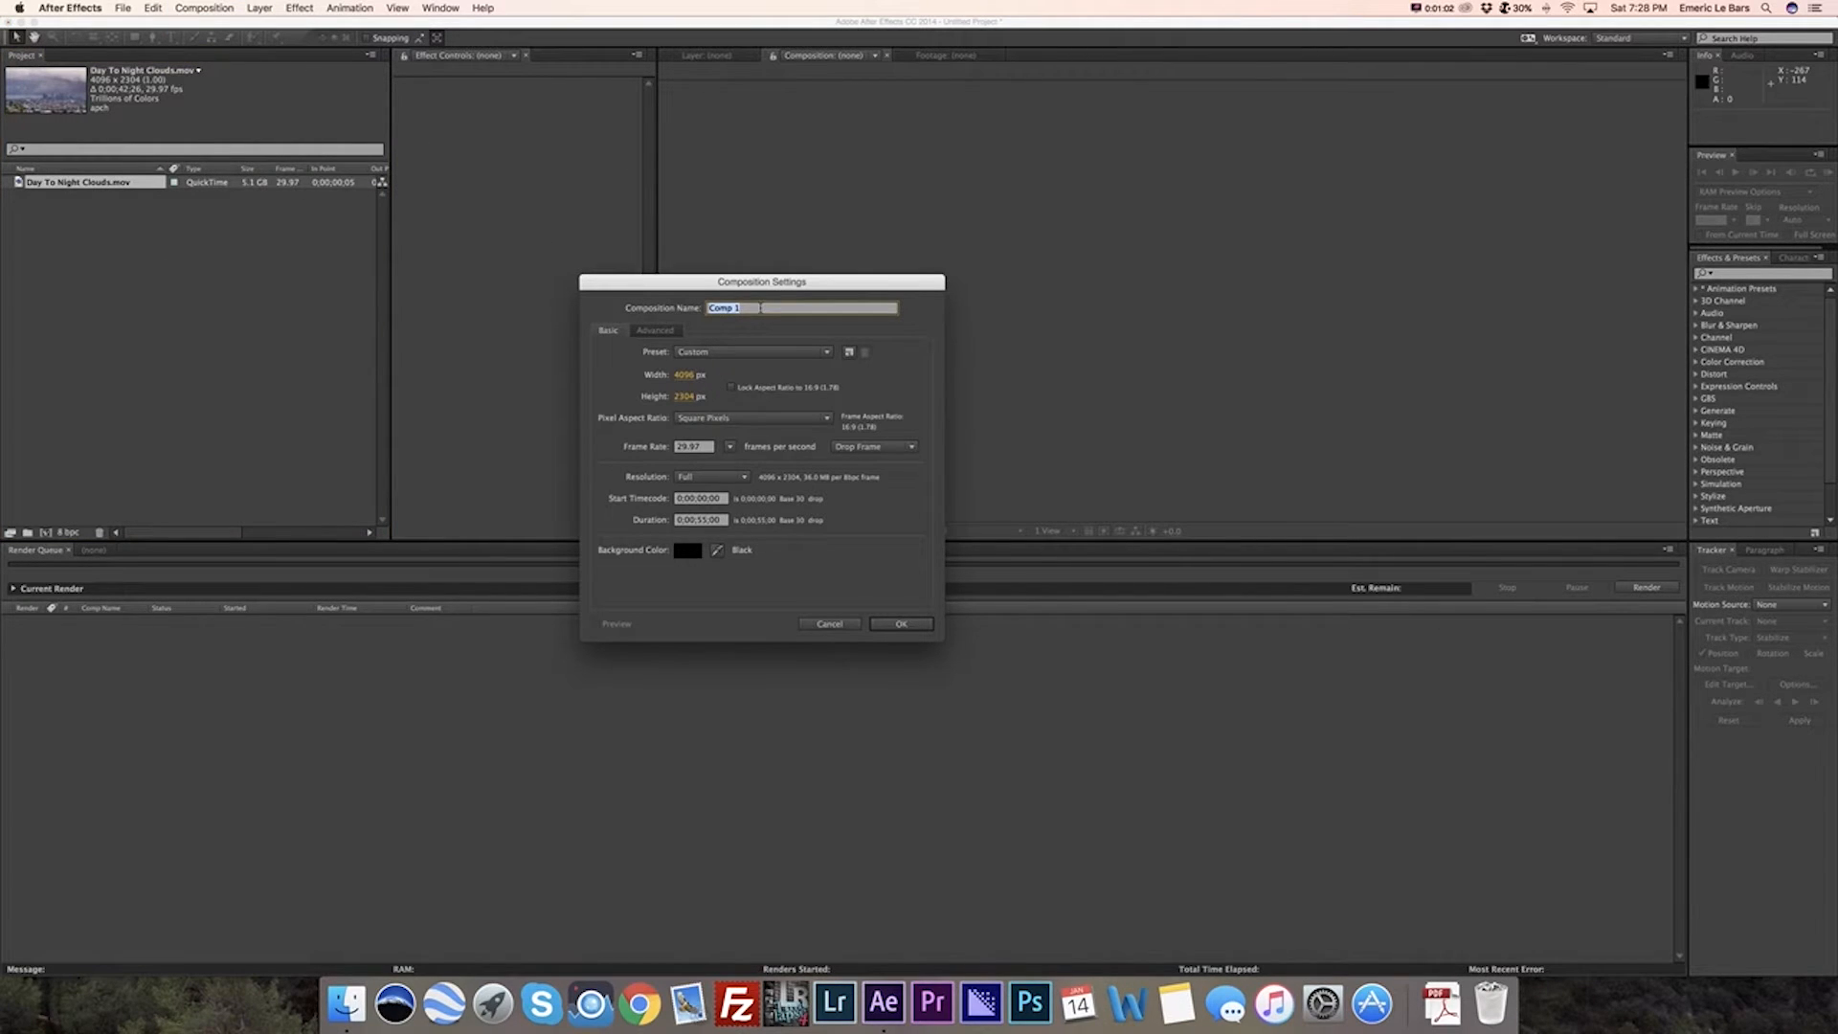
{"action": "type", "text": "Plant Removal"}
{"action": "left_click", "coordinate": [685, 376]}
{"action": "type", "text": "1920"}
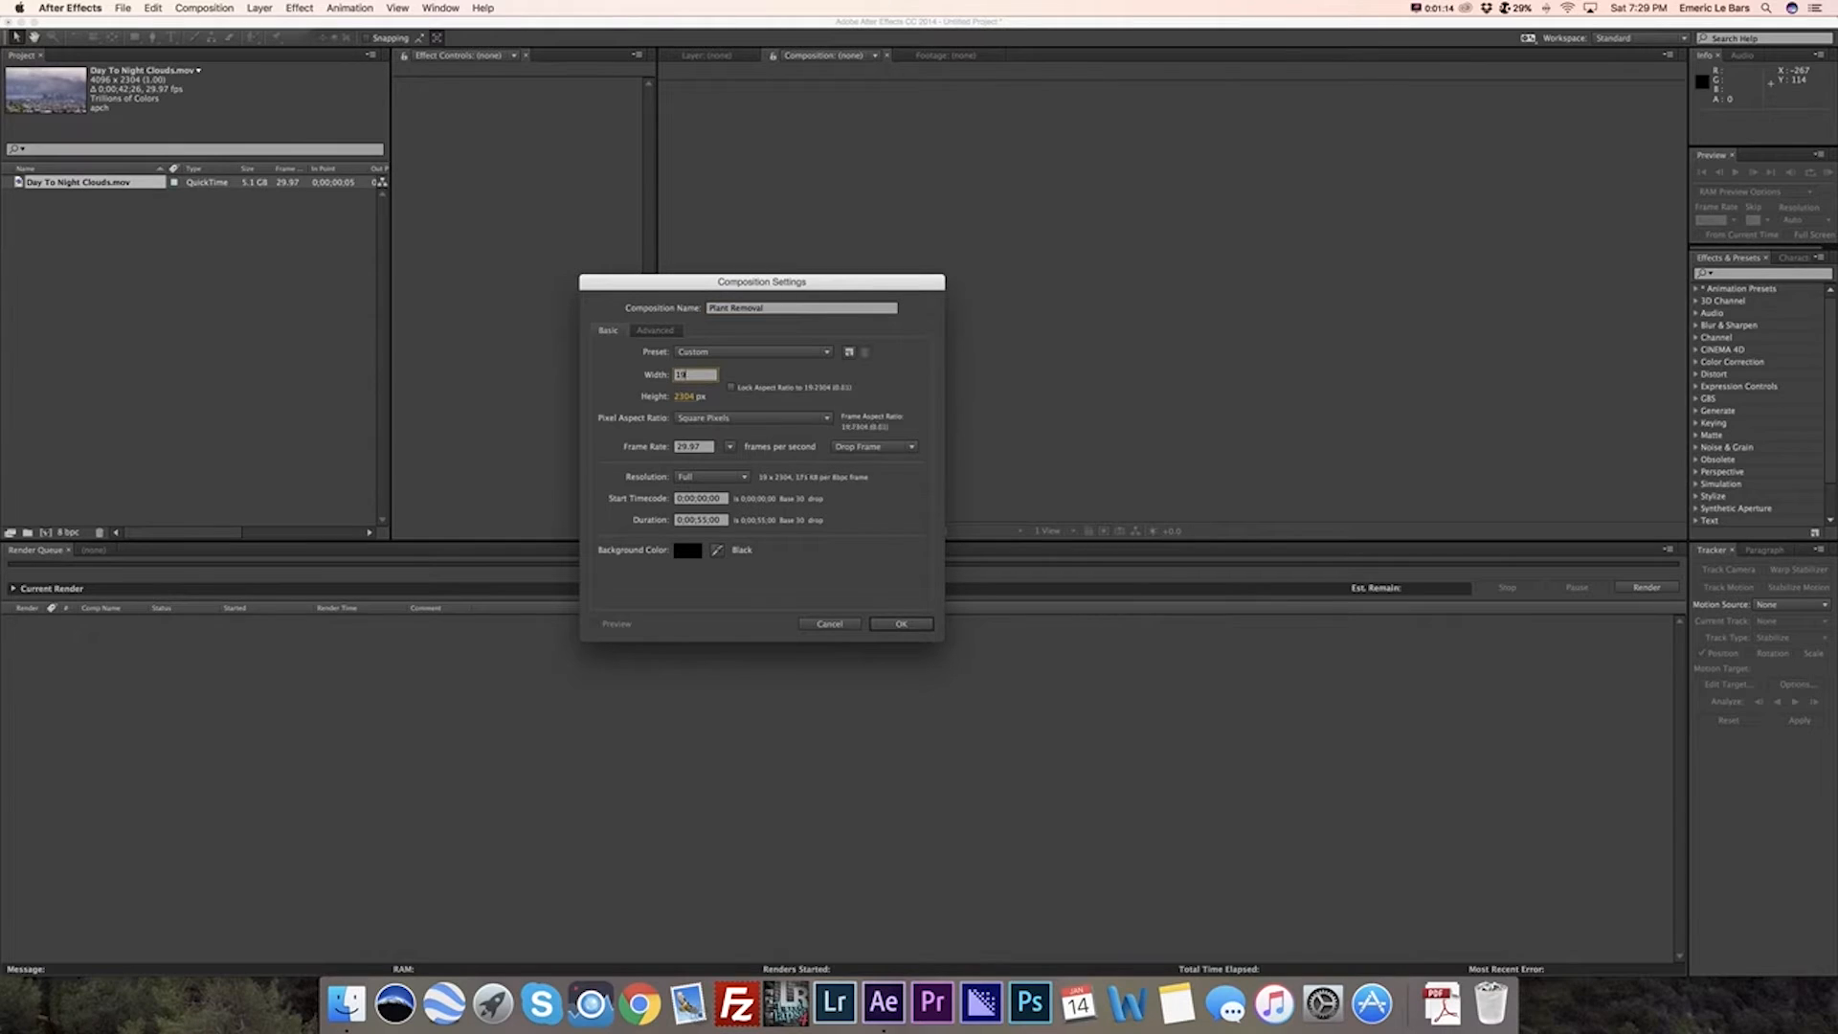
{"action": "left_click", "coordinate": [685, 396]}
{"action": "type", "text": "1080"}
{"action": "key", "text": "Return"}
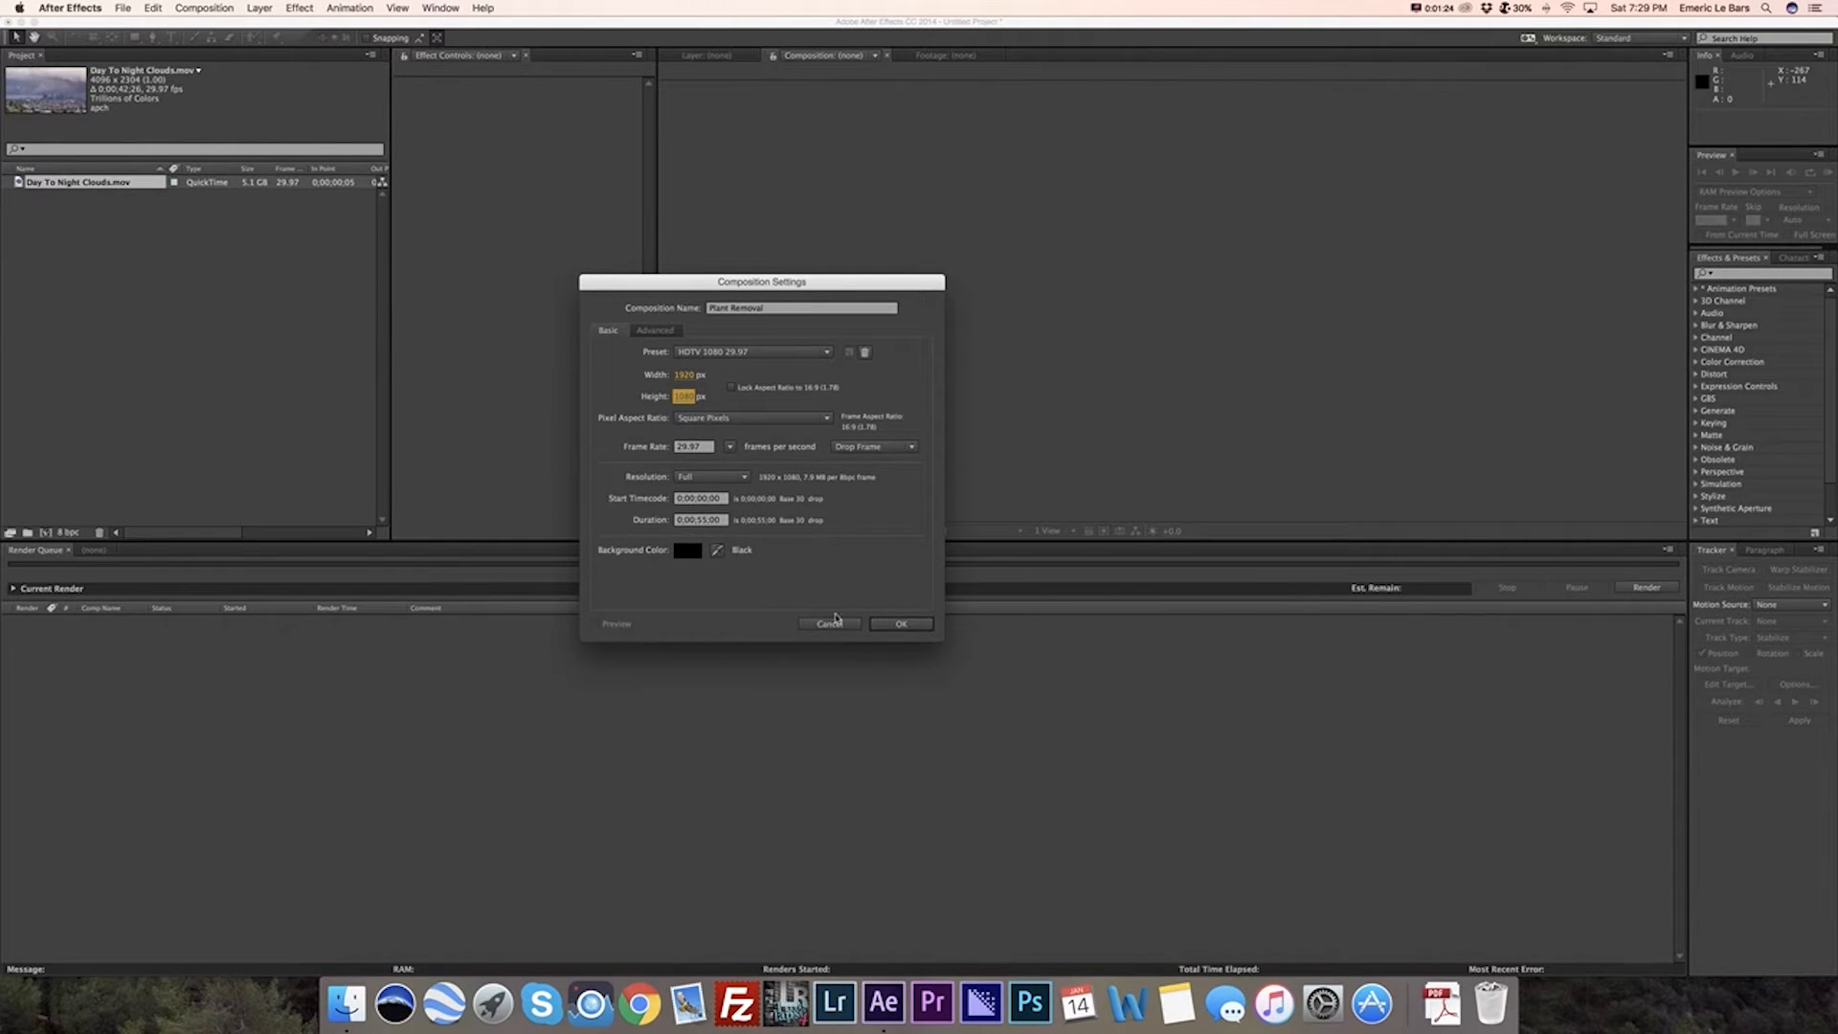
{"action": "left_click", "coordinate": [901, 625]}
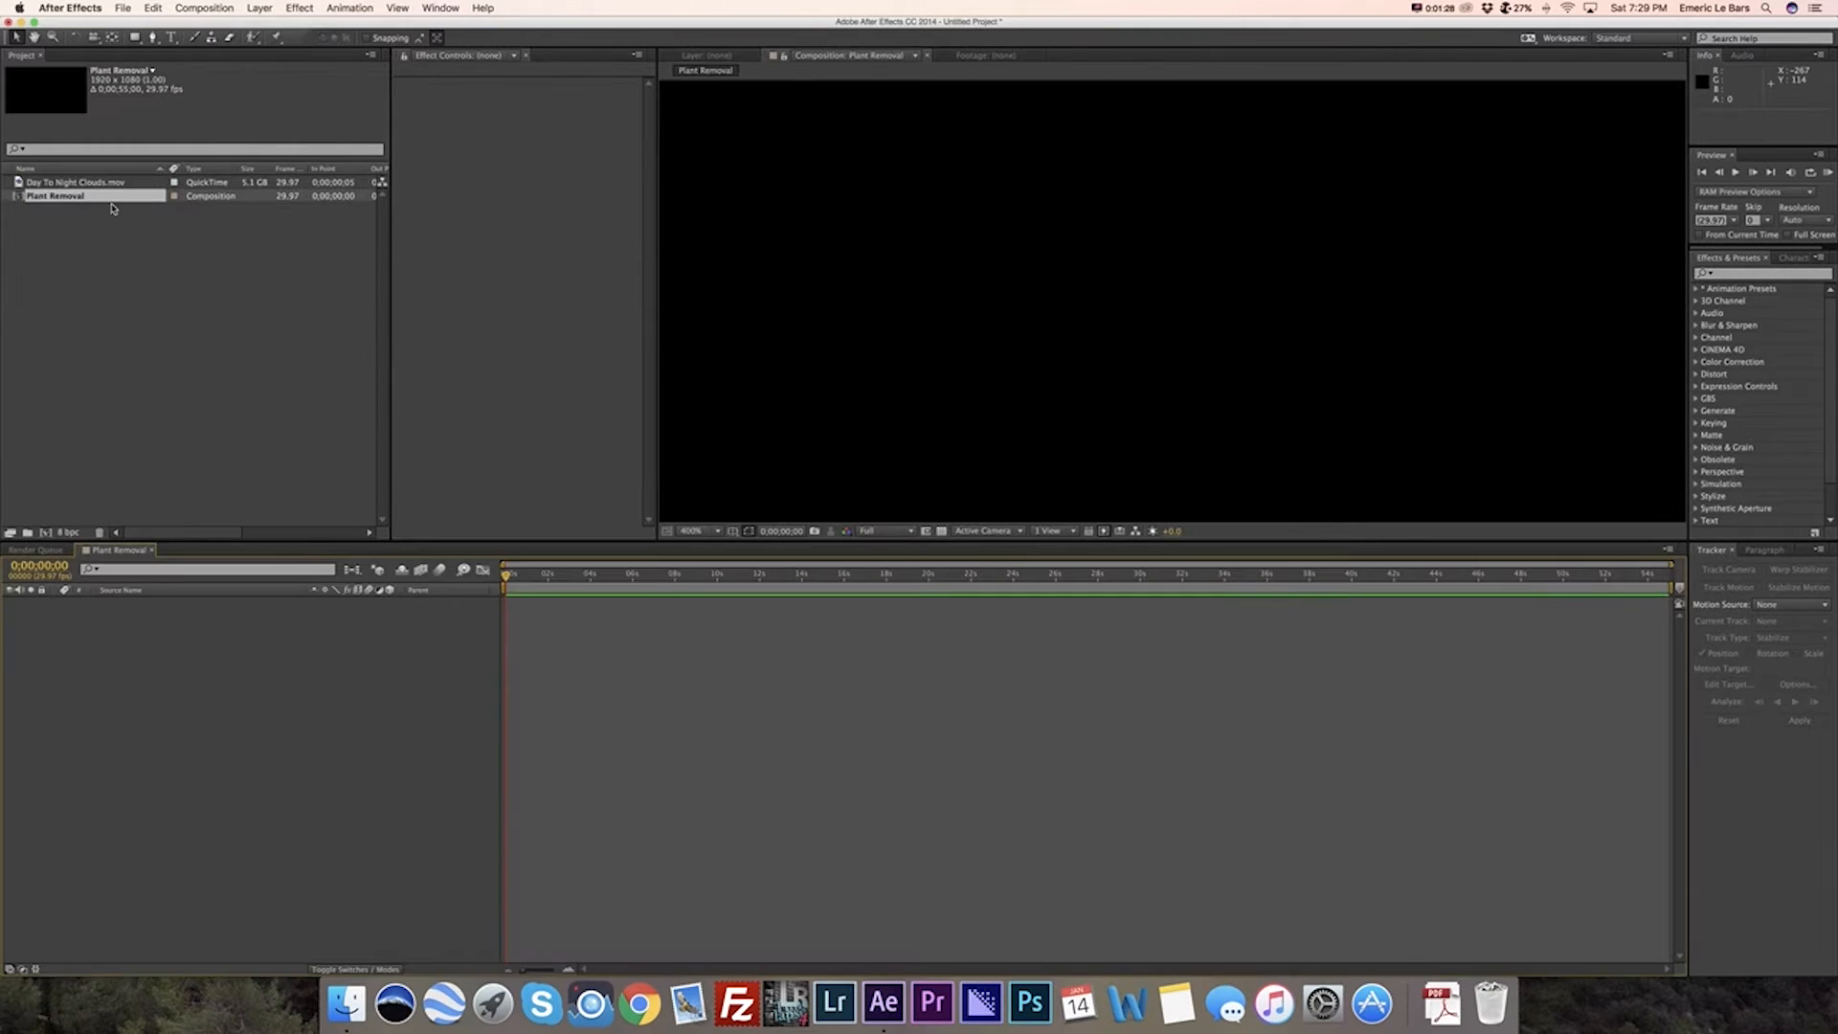
Step: Add Day To Night Clouds.mov to the Plant Removal timeline and fit the whole frame in the composition viewer
{"action": "left_click", "coordinate": [81, 183]}
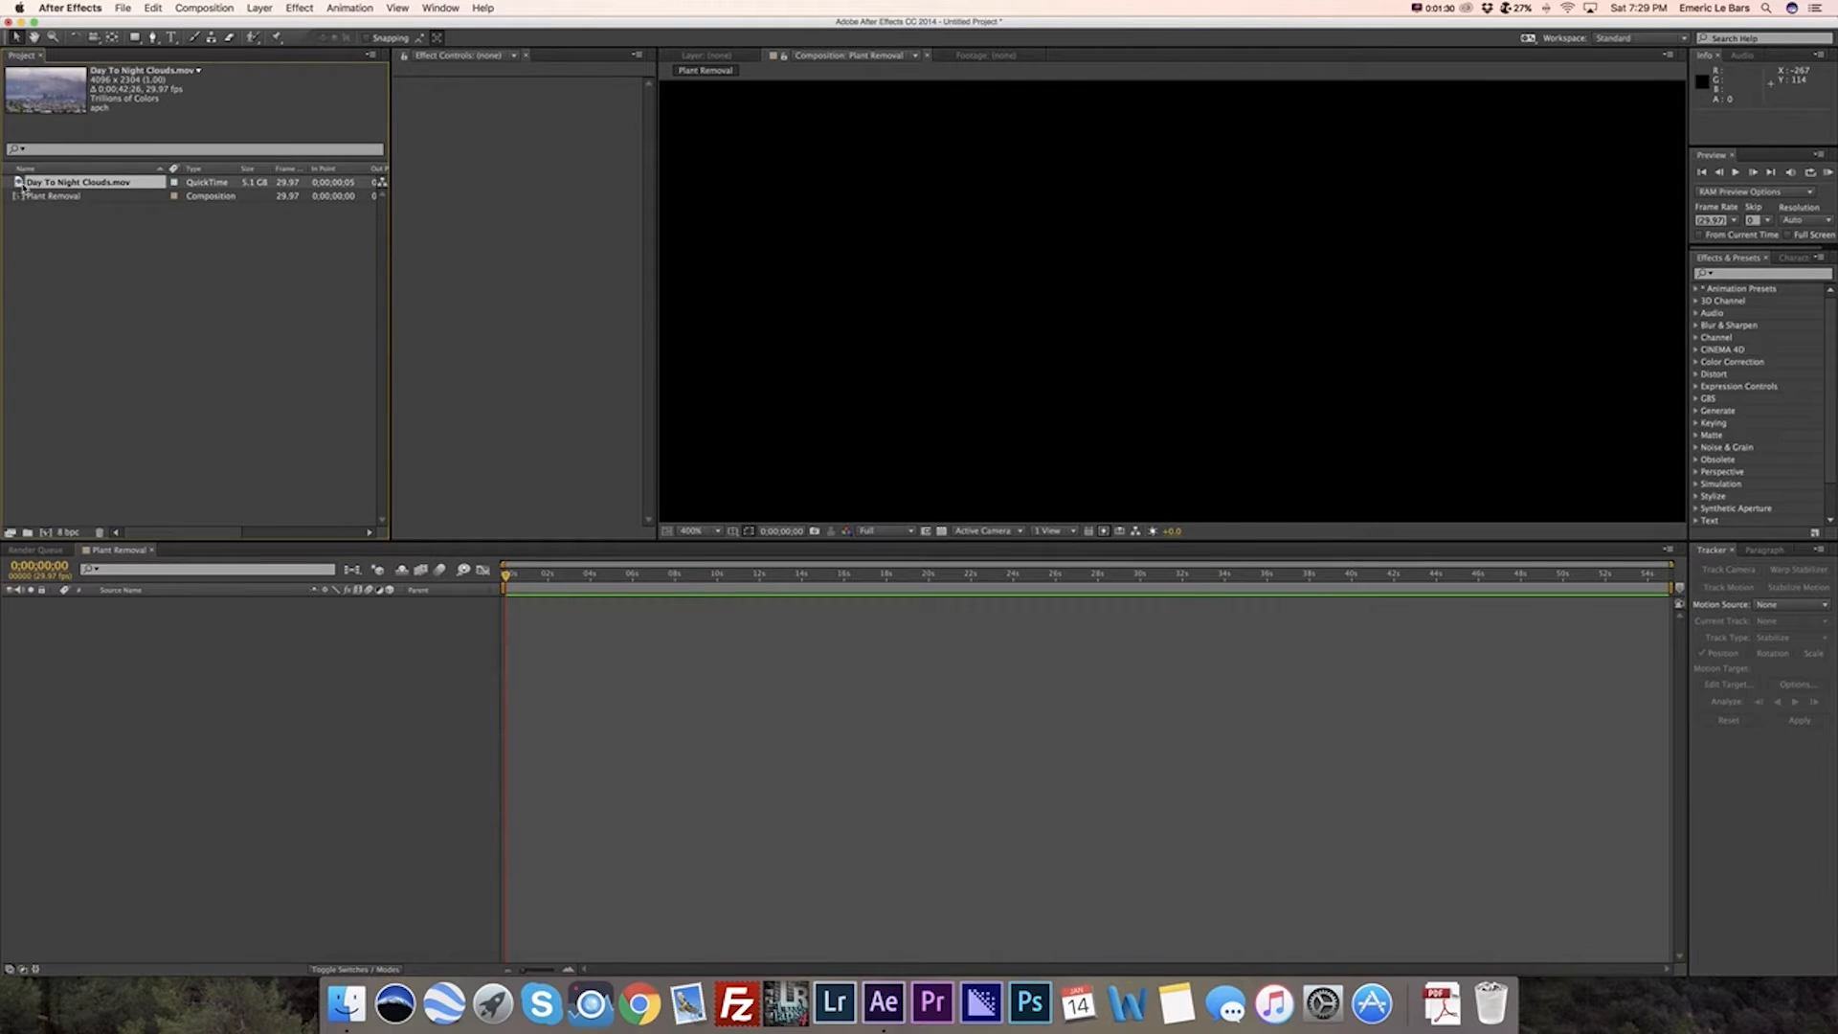
{"action": "left_click_drag", "start_coordinate": [73, 191], "coordinate": [164, 653]}
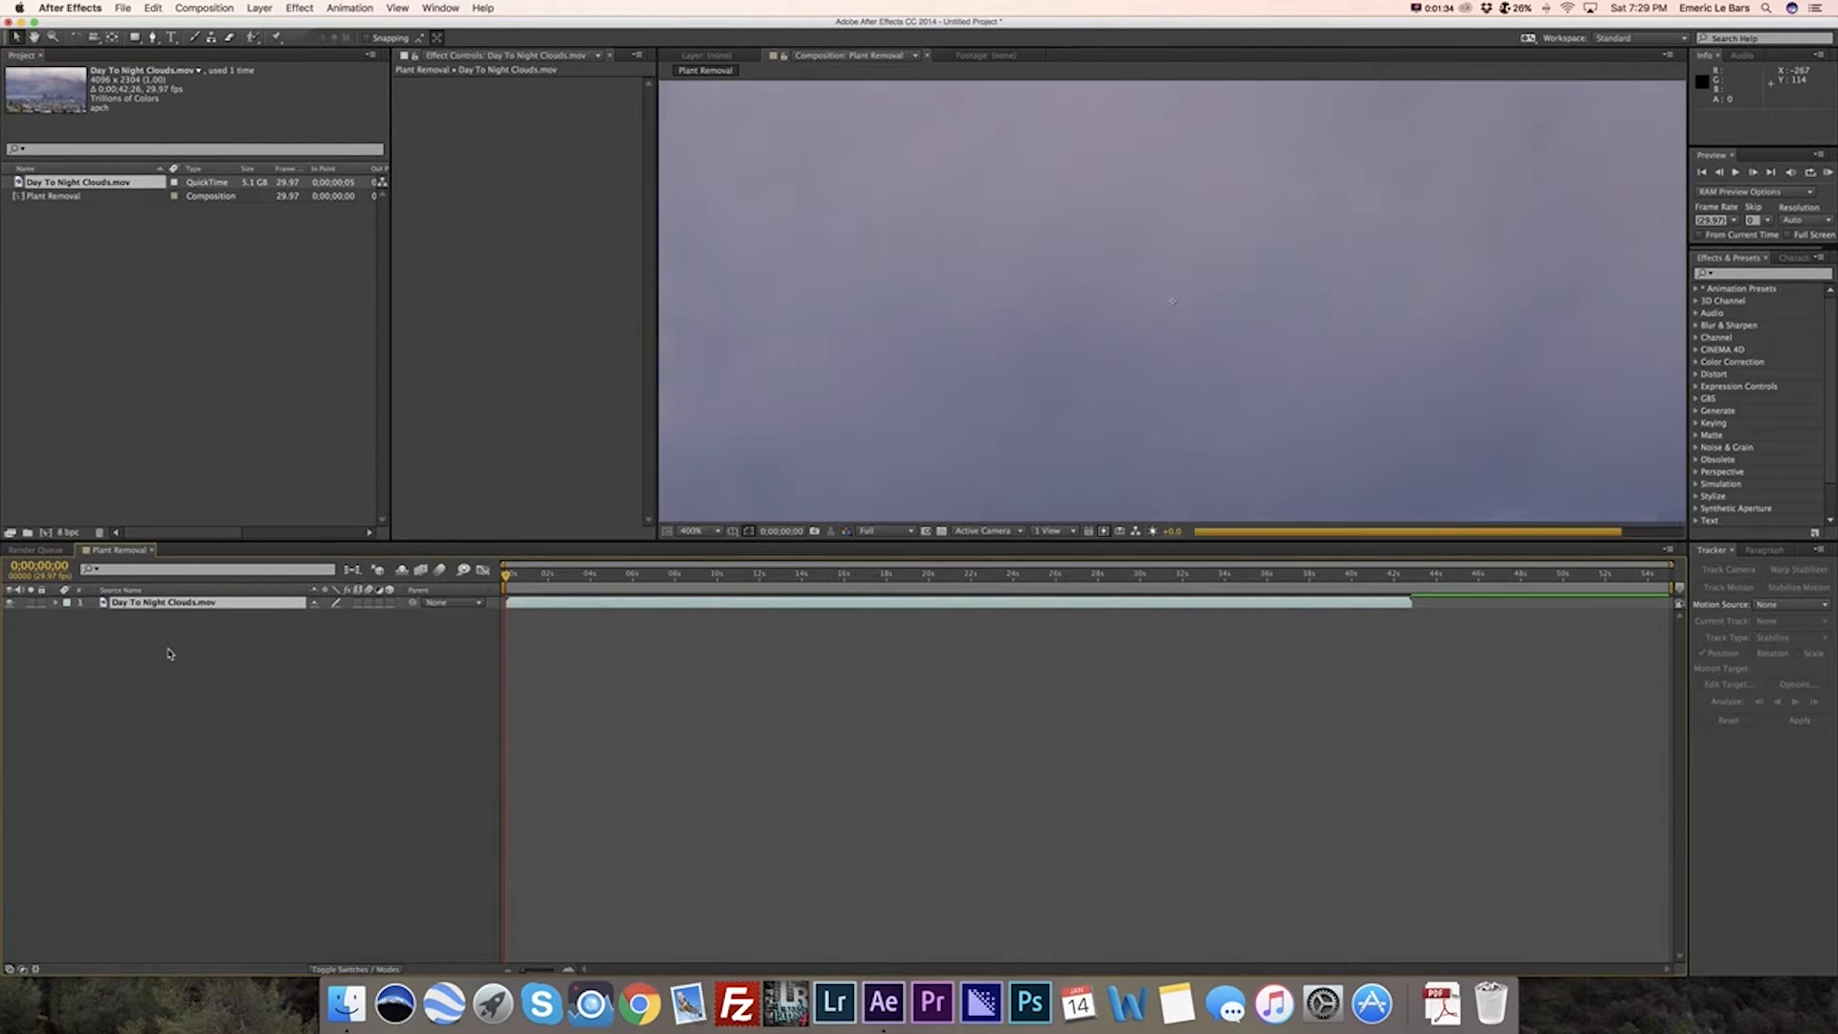
{"action": "left_click", "coordinate": [713, 532]}
{"action": "left_click", "coordinate": [696, 545]}
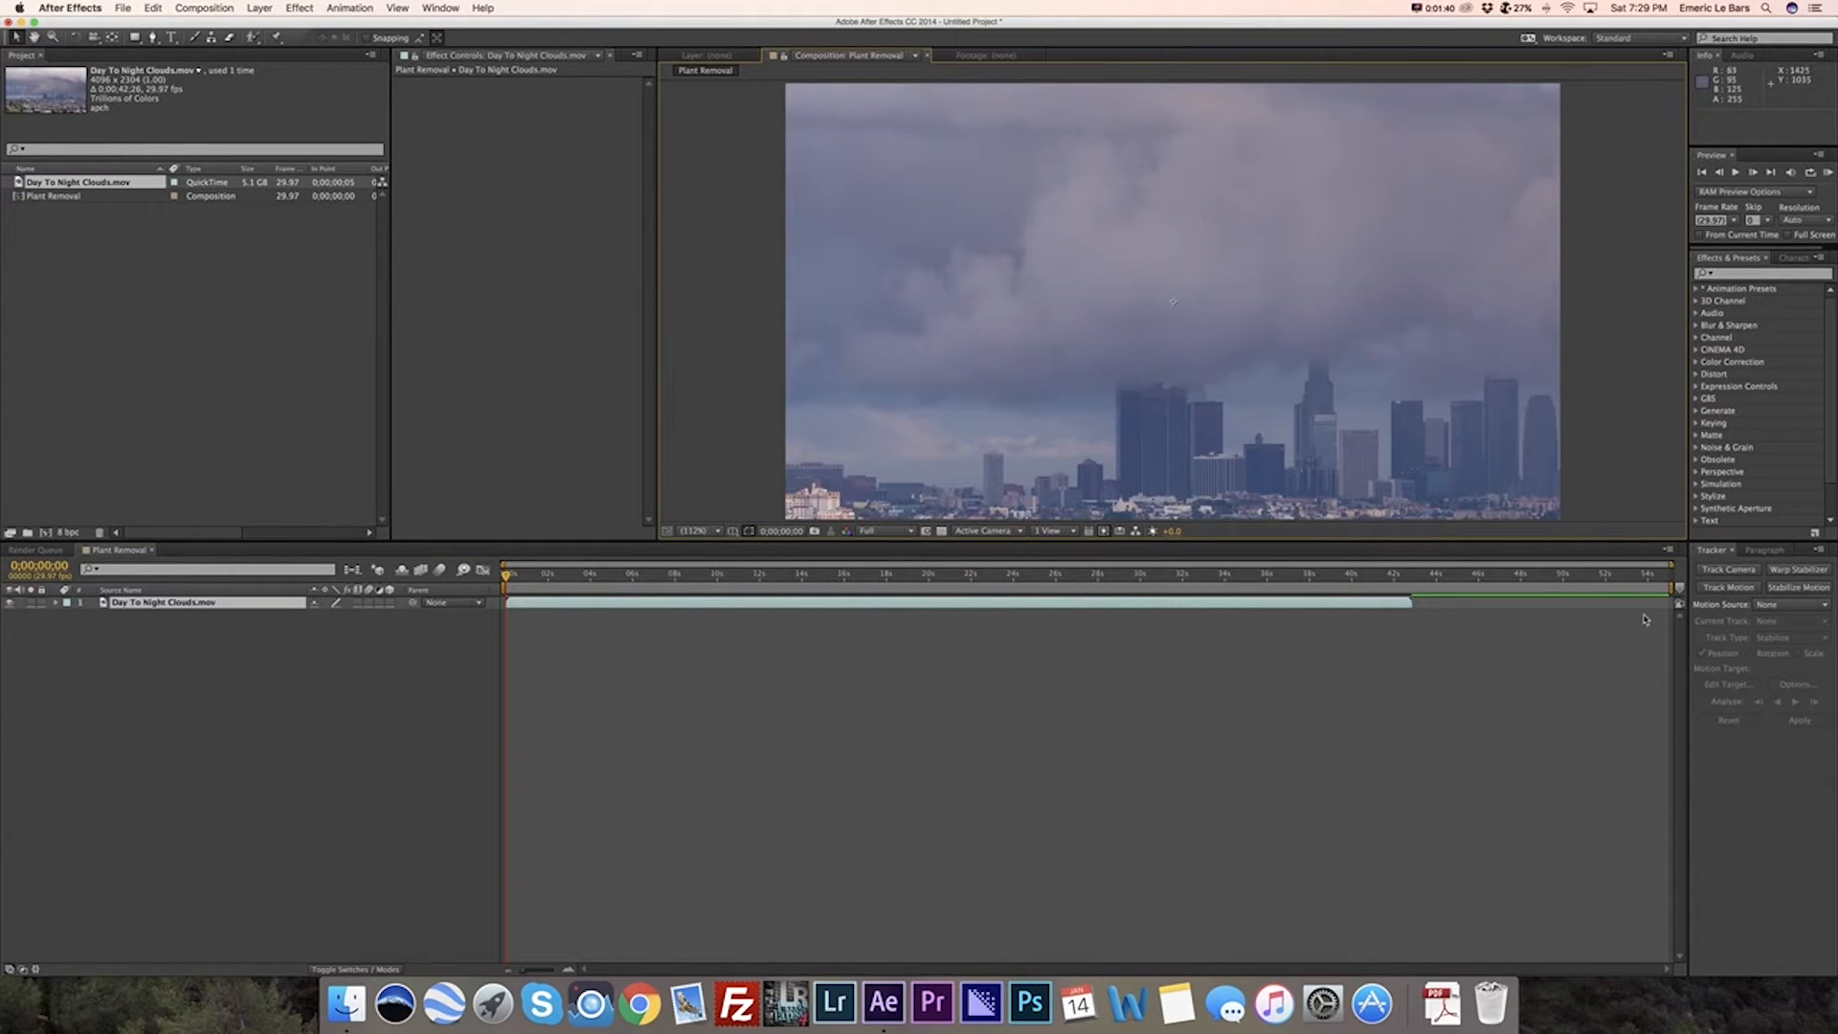
Step: Scale the Day To Night Clouds.mov layer down to 47% so the footage fits the composition frame
{"action": "left_click", "coordinate": [56, 603]}
{"action": "left_click", "coordinate": [67, 617]}
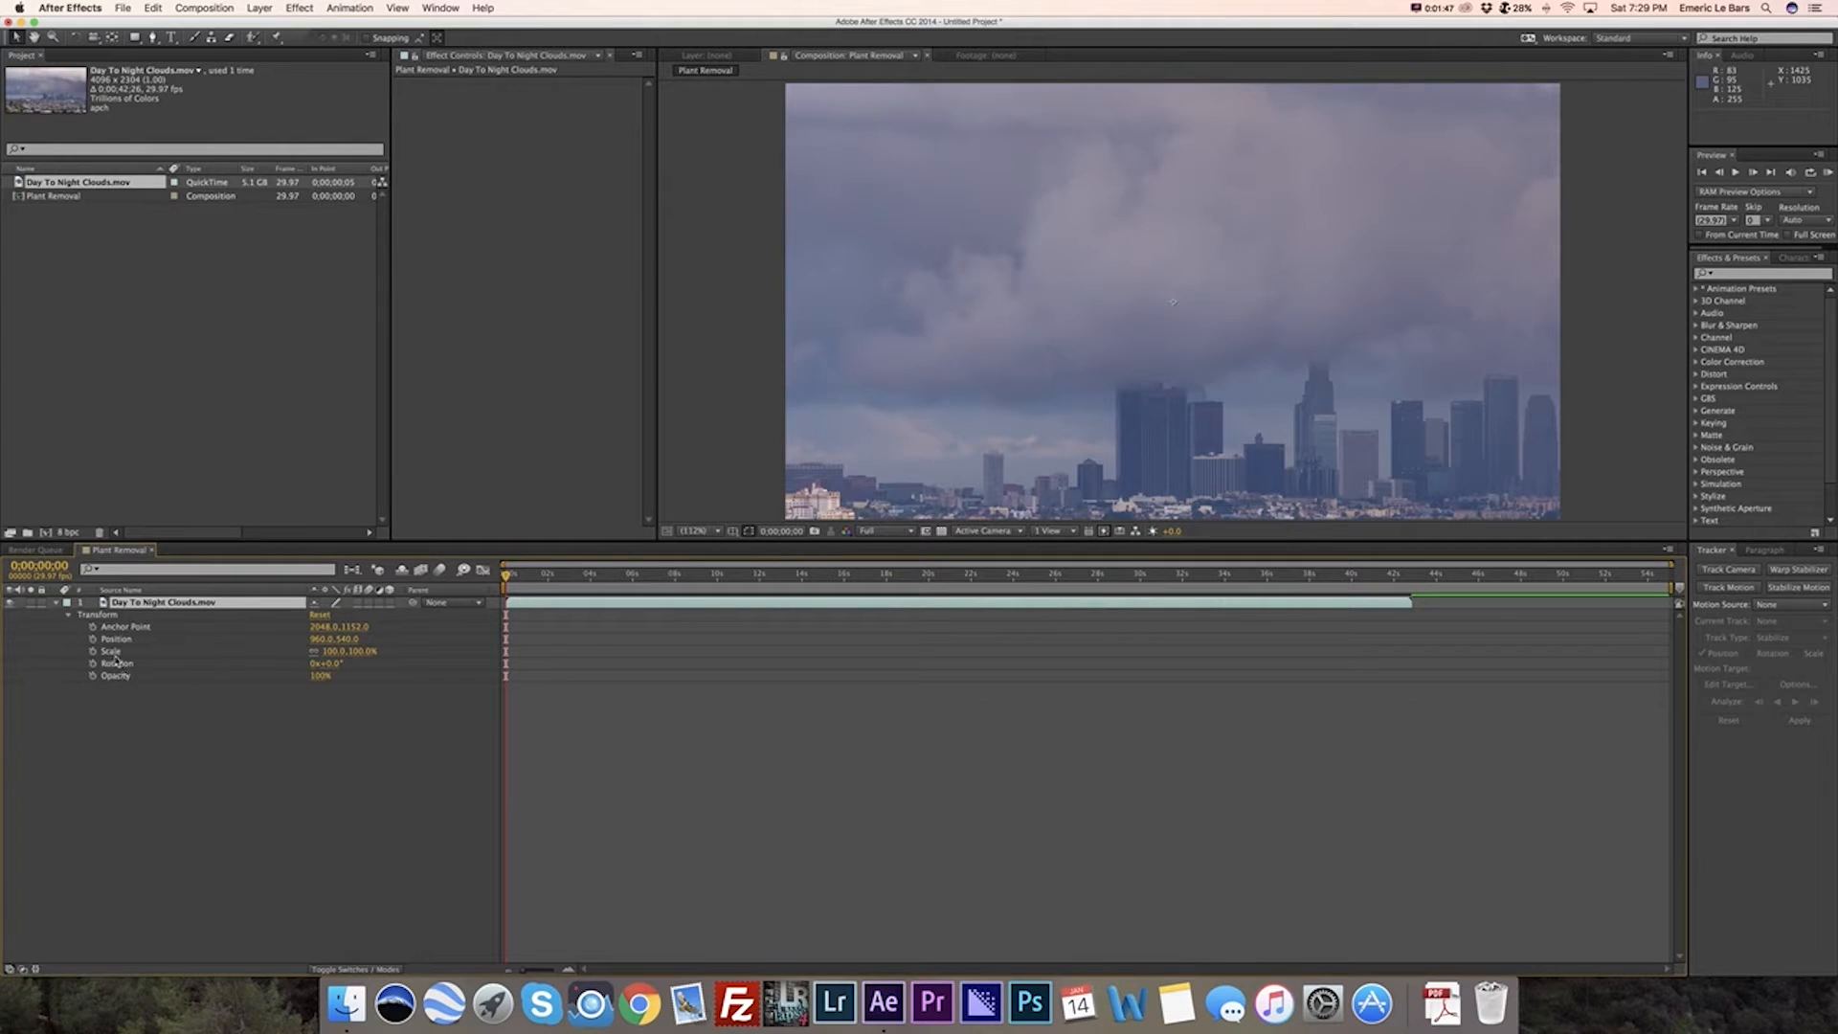
{"action": "left_click_drag", "start_coordinate": [365, 654], "coordinate": [331, 662]}
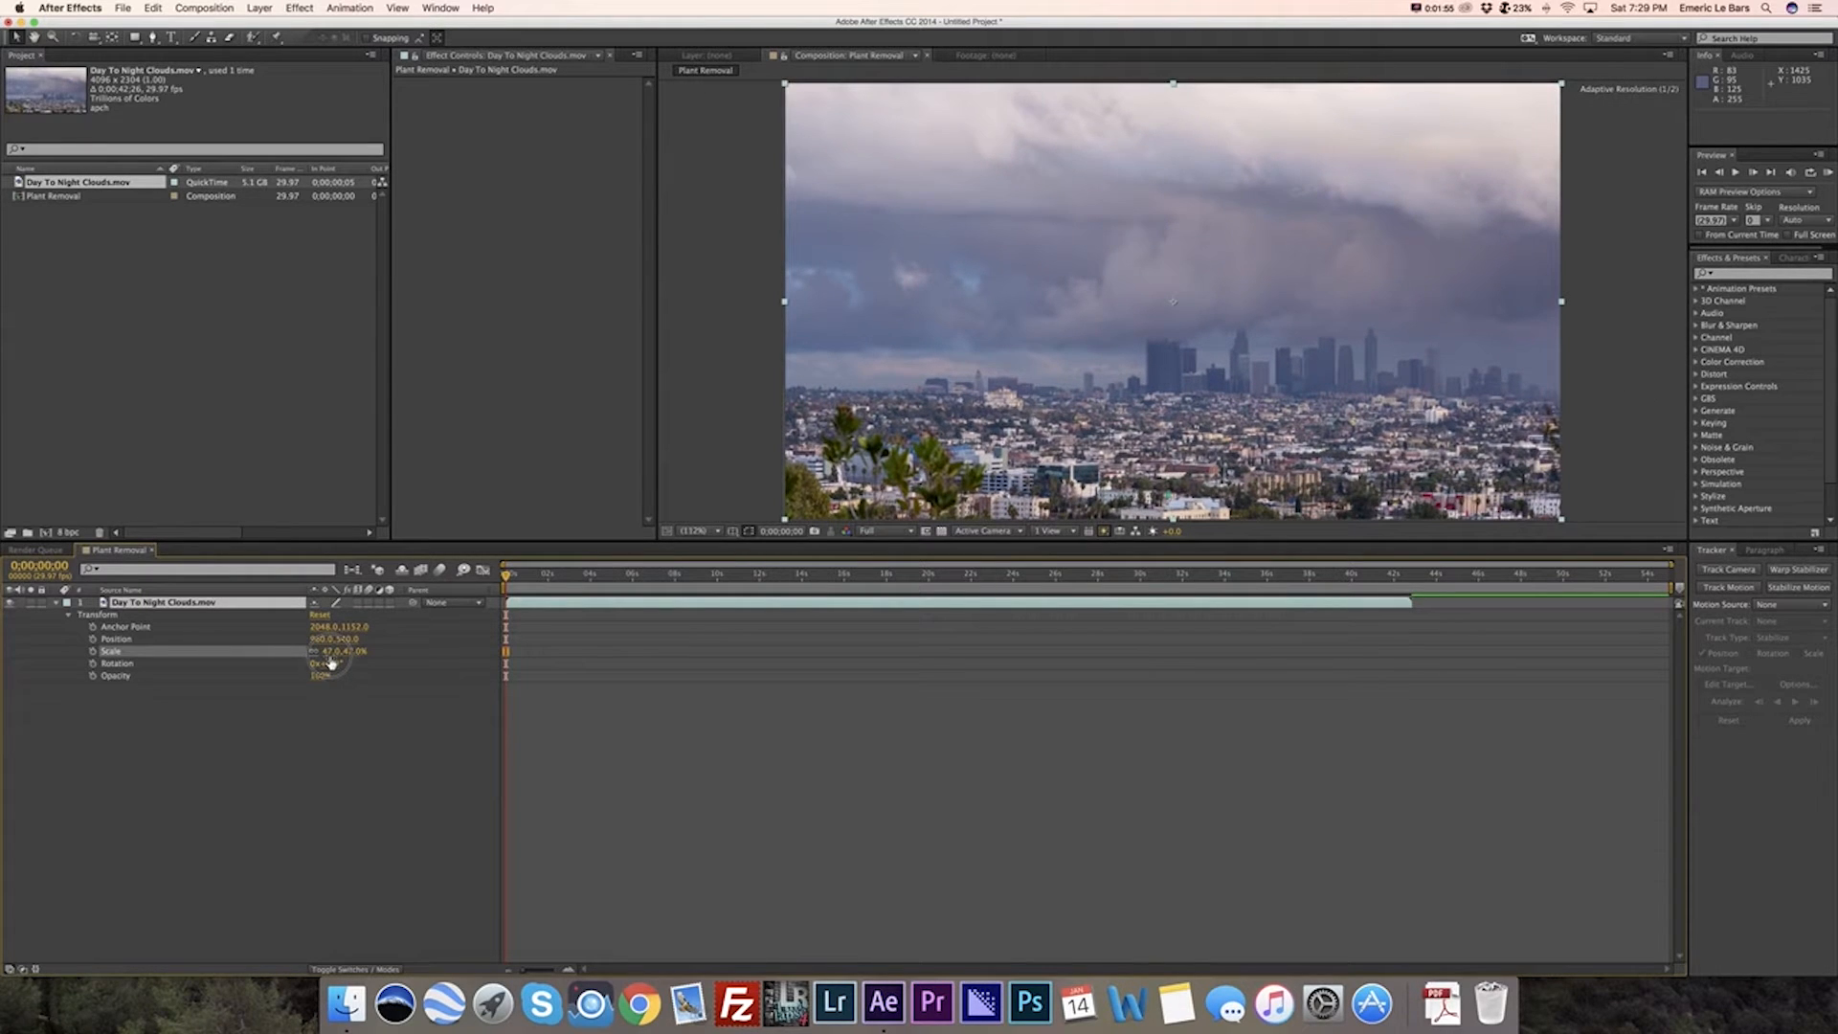
{"action": "key", "text": "Return"}
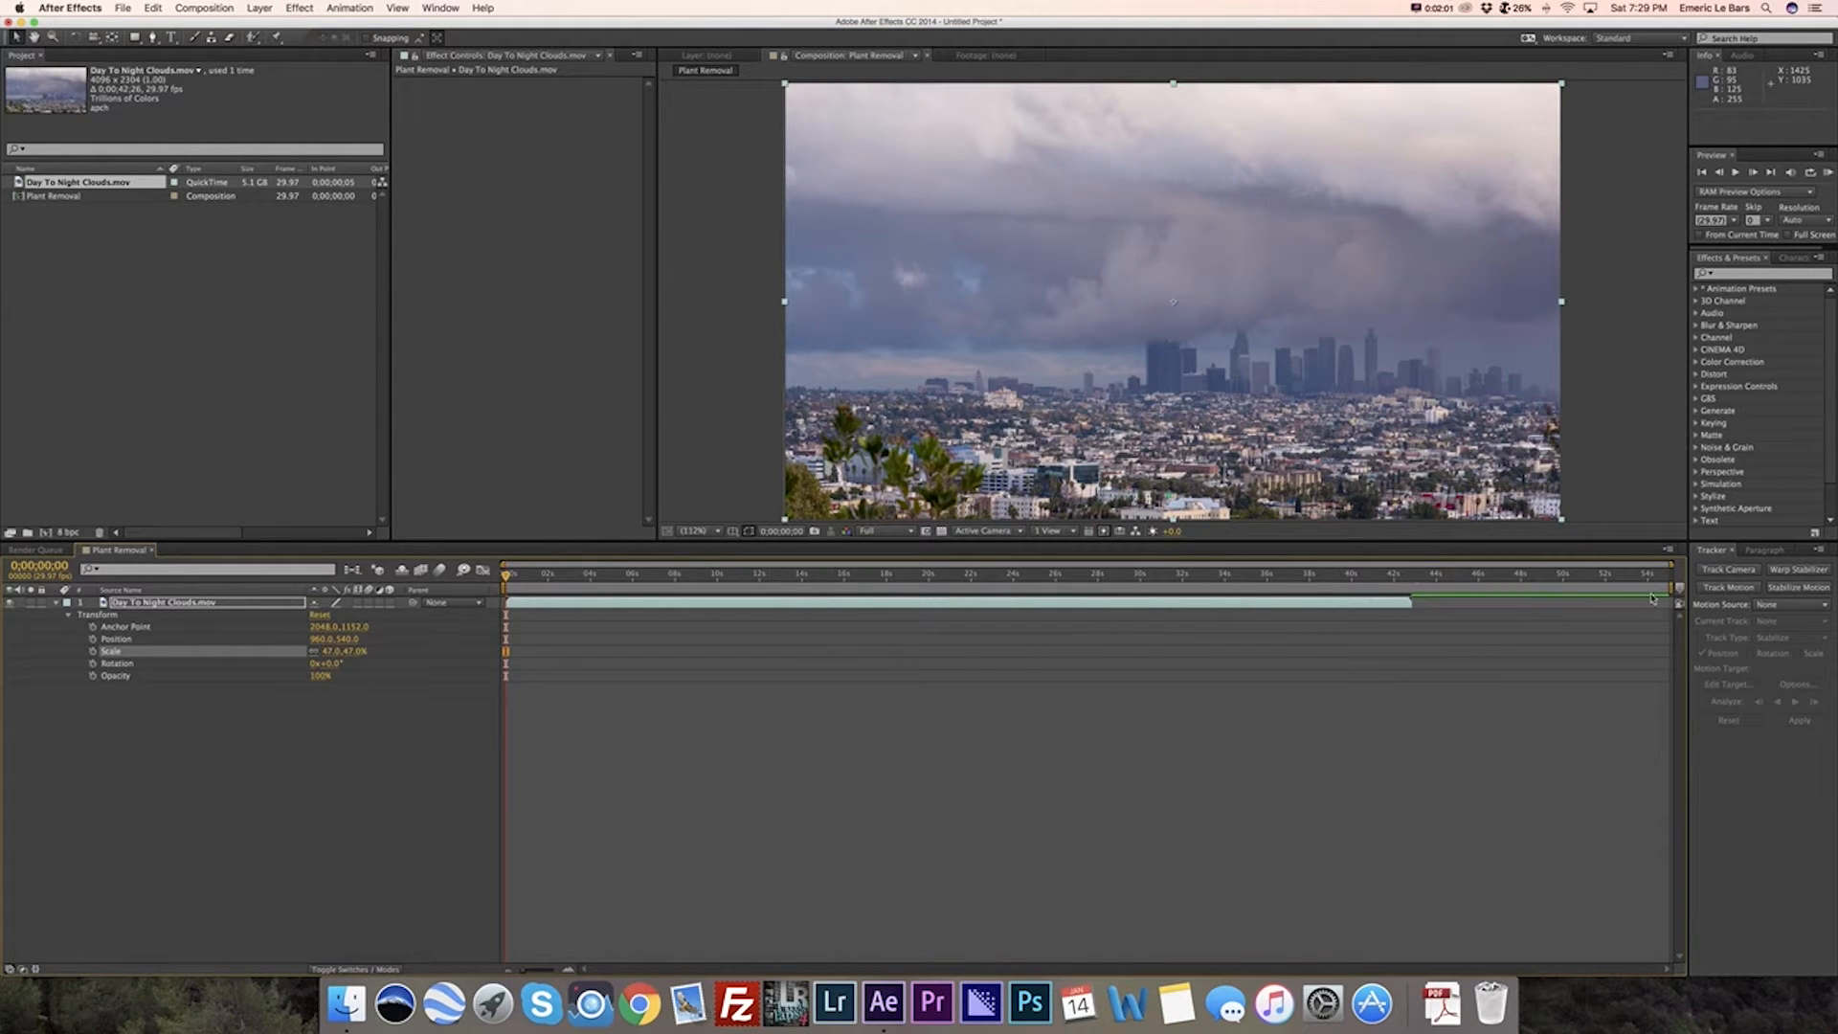
Step: Shorten the work area so that it ends where the Day To Night Clouds.mov clip ends
{"action": "left_click_drag", "start_coordinate": [1678, 587], "coordinate": [1407, 588]}
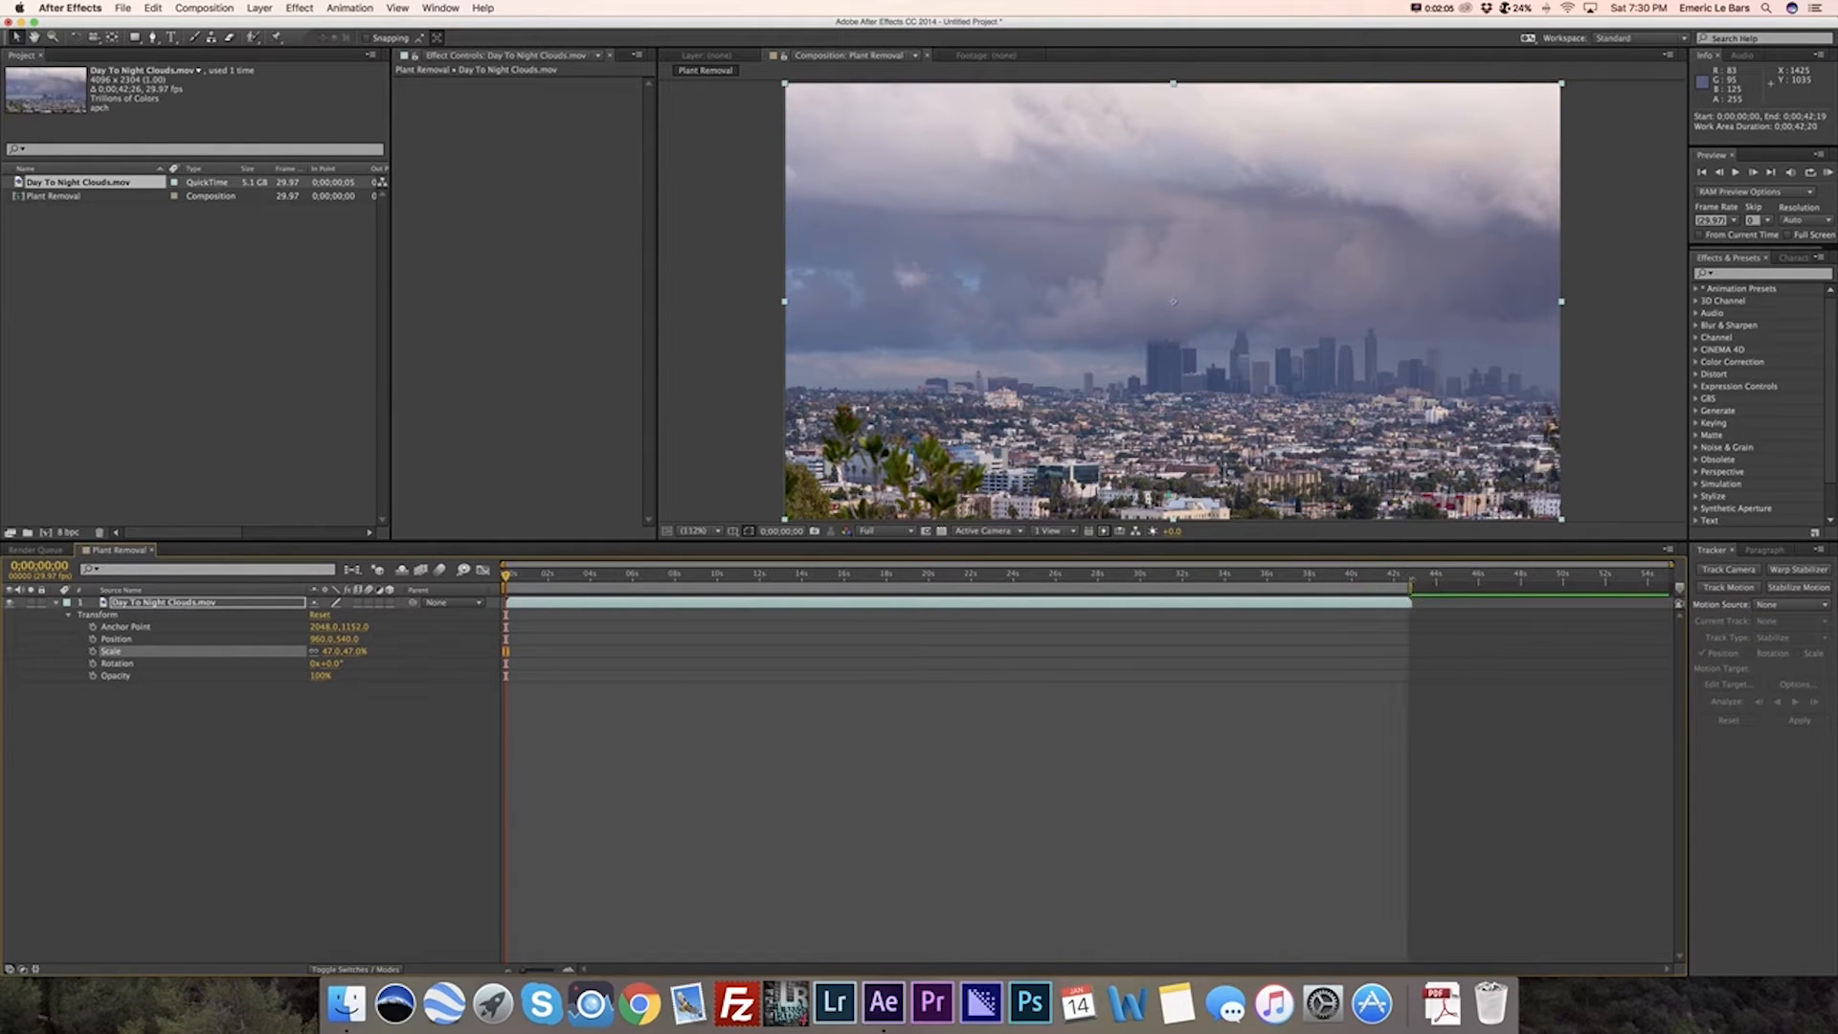
{"action": "left_click", "coordinate": [1413, 577]}
{"action": "key", "text": "="}
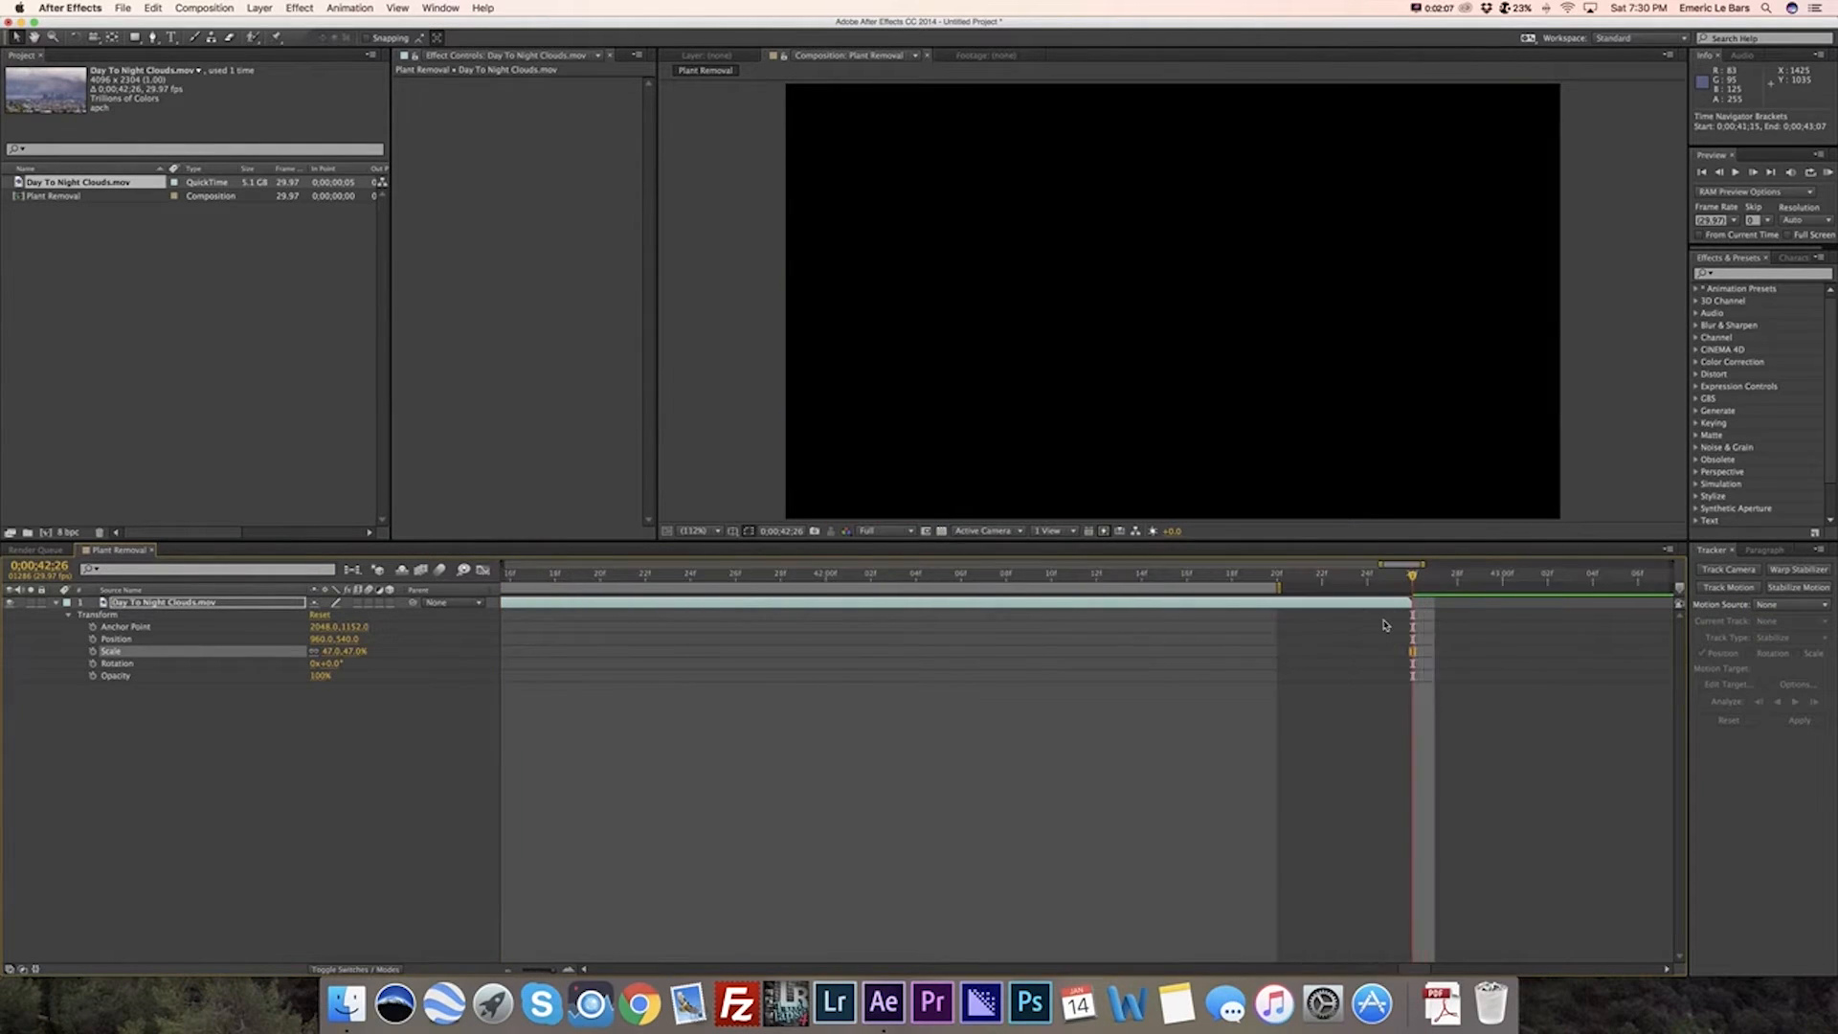
{"action": "key", "text": "semicolon"}
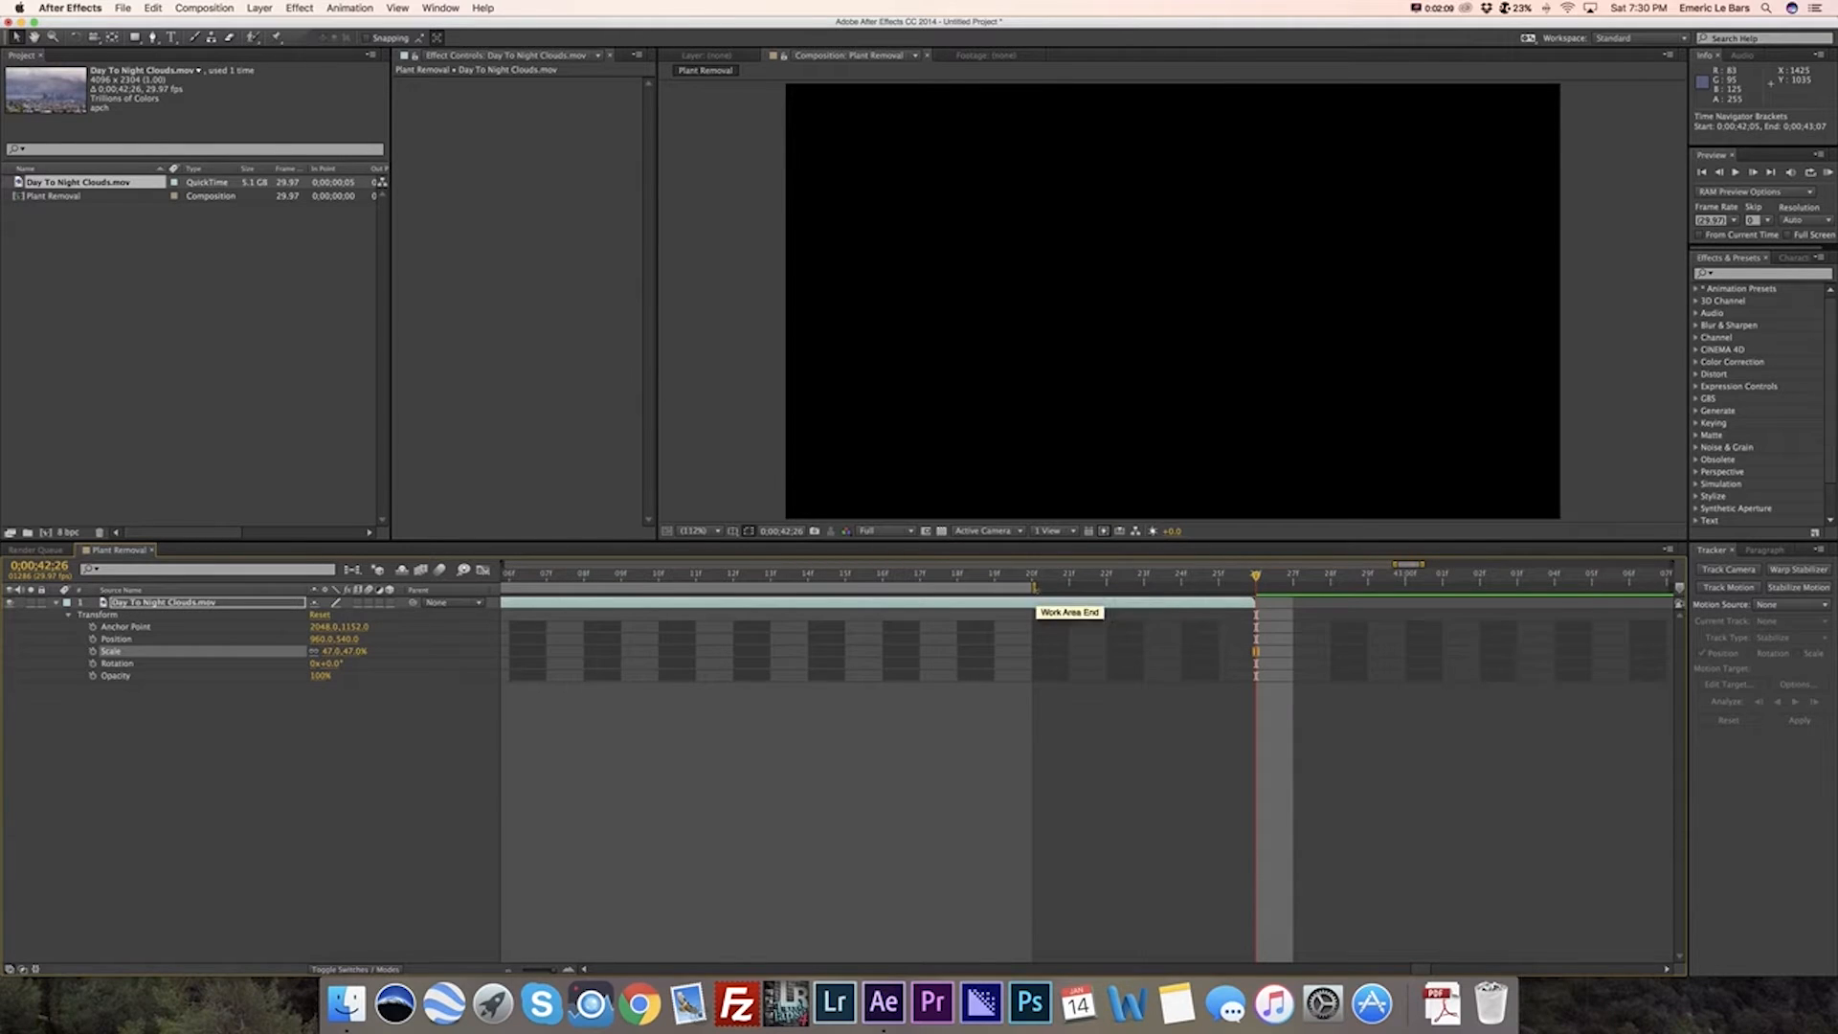
{"action": "left_click_drag", "start_coordinate": [1042, 590], "coordinate": [1248, 599]}
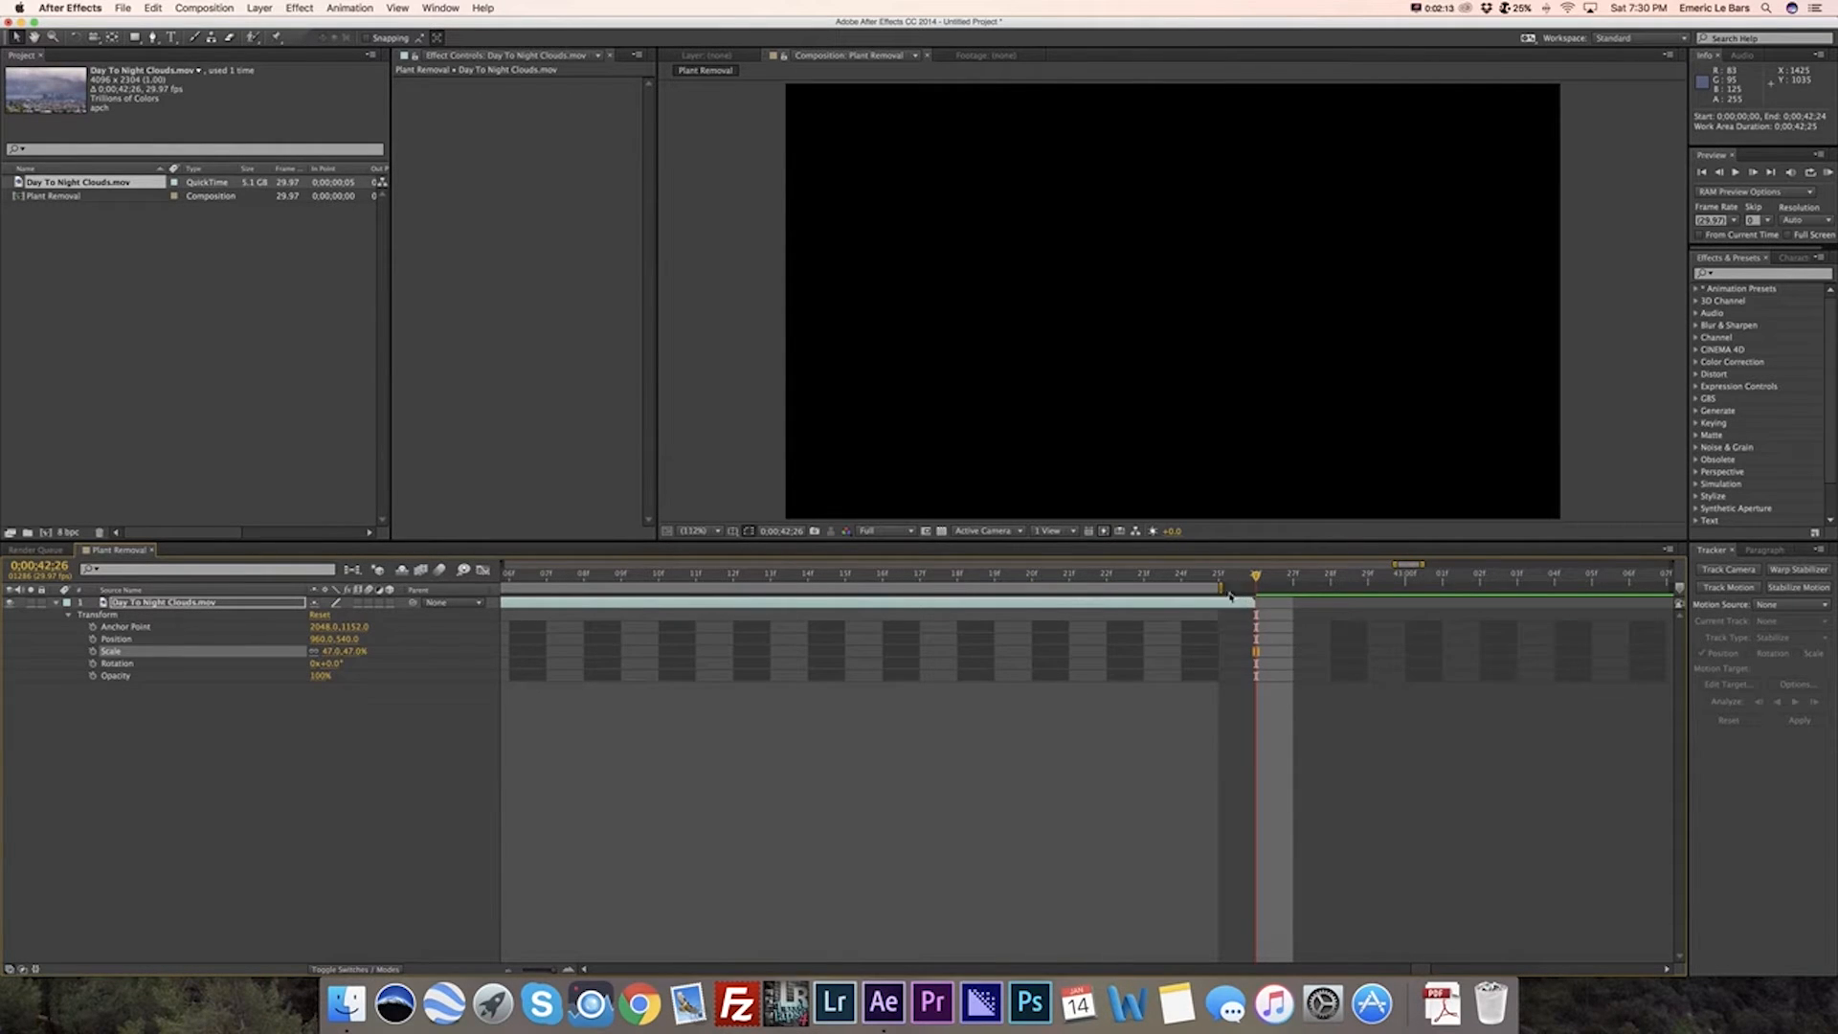
{"action": "key", "text": "semicolon"}
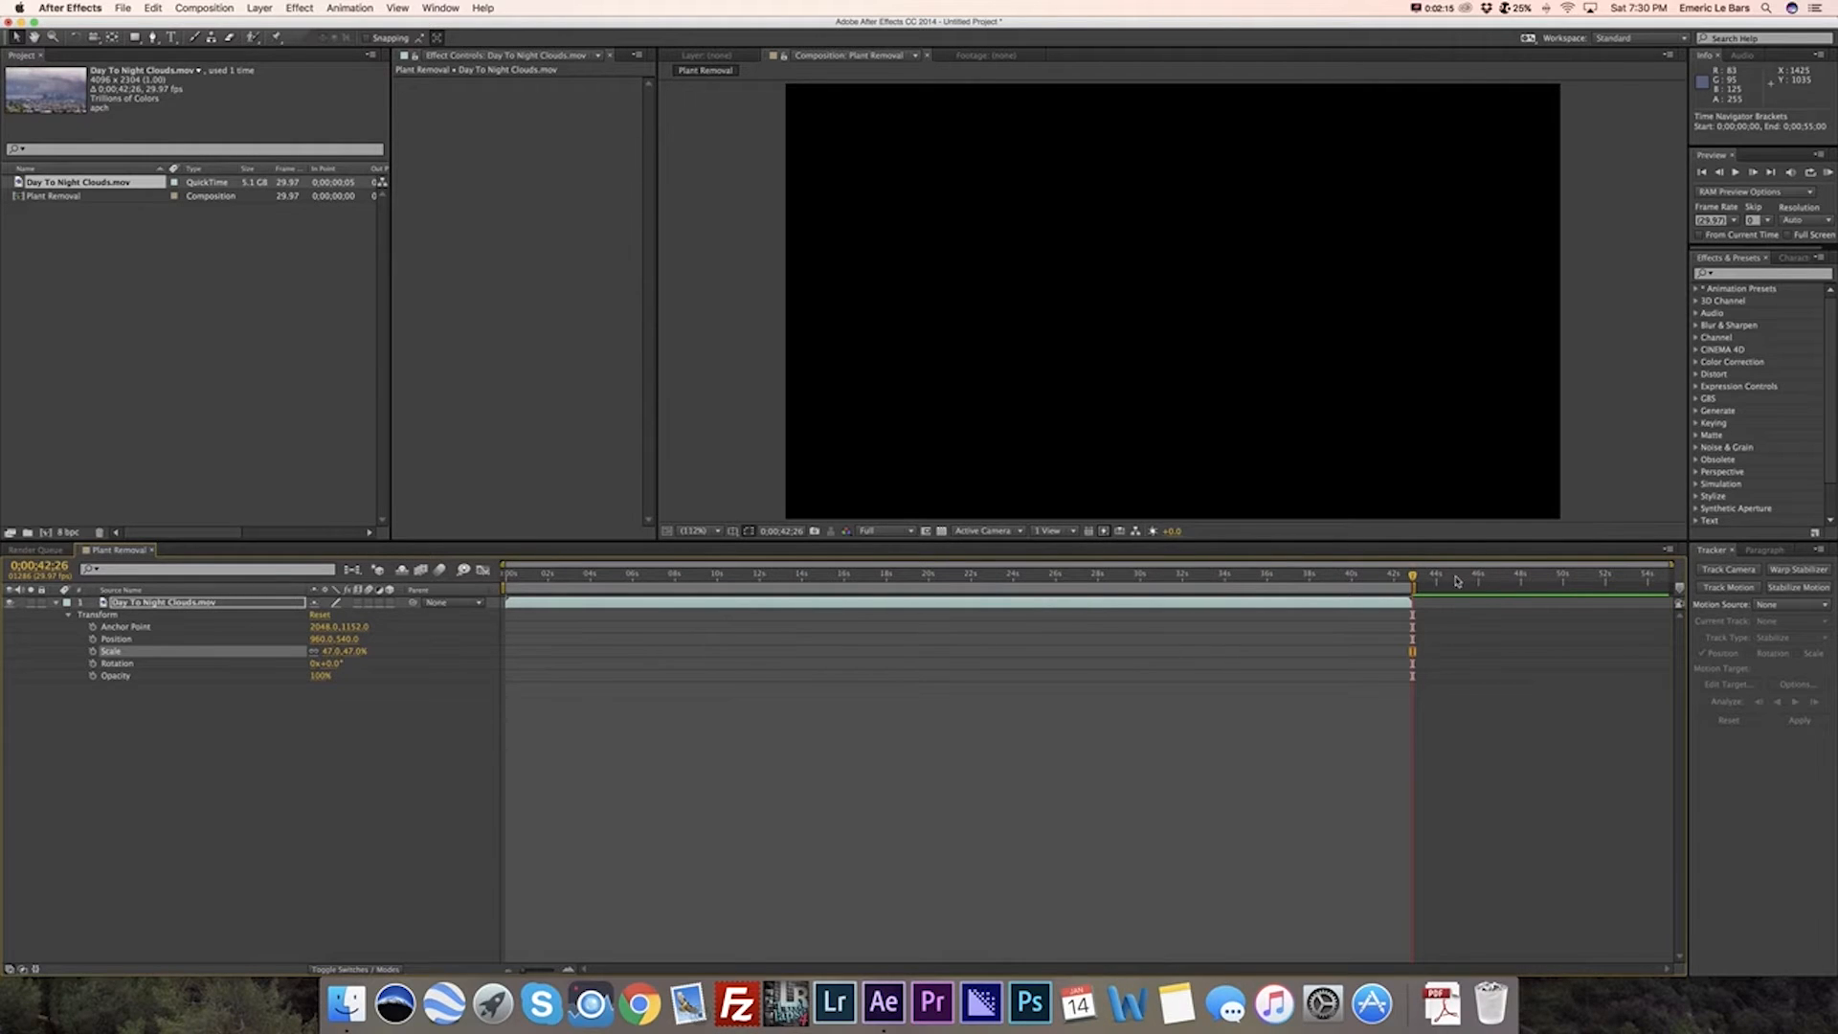
Step: Return the playhead to about 0;00;00;07 and enlarge the composition viewer by making the timeline area shorter
{"action": "left_click_drag", "start_coordinate": [1414, 579], "coordinate": [511, 578]}
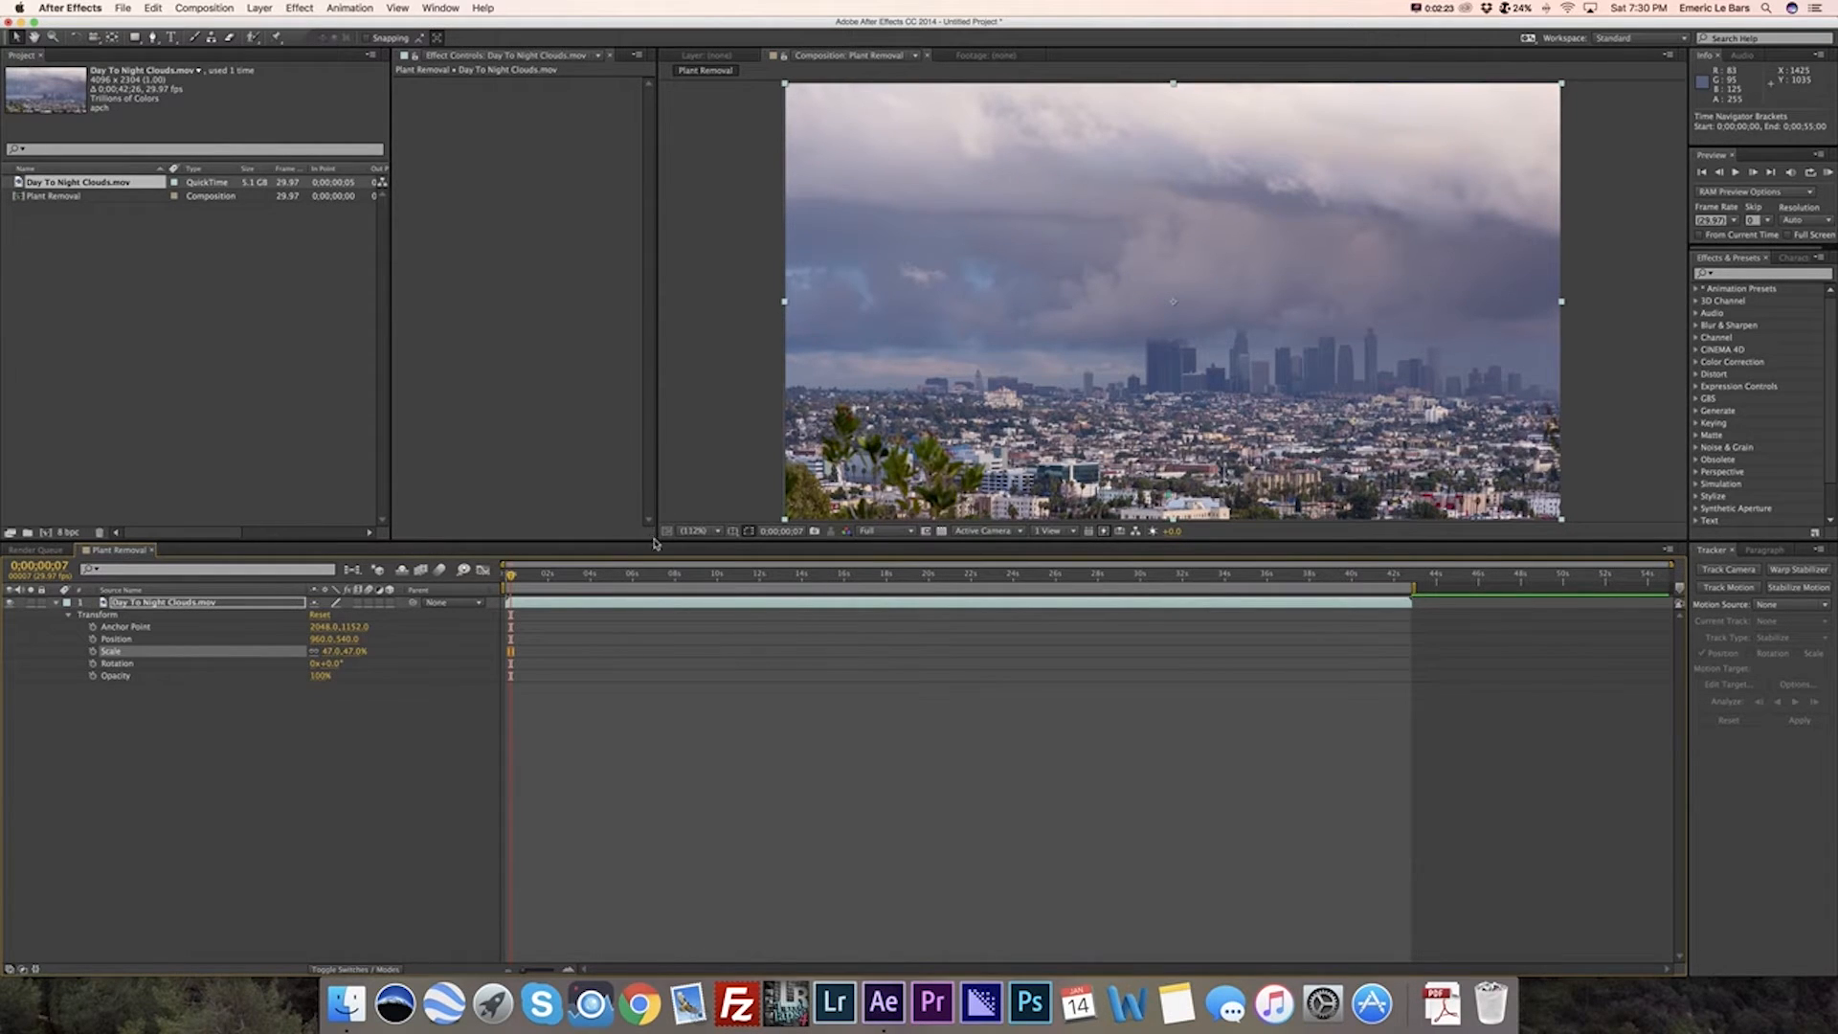
{"action": "left_click_drag", "start_coordinate": [648, 541], "coordinate": [650, 625]}
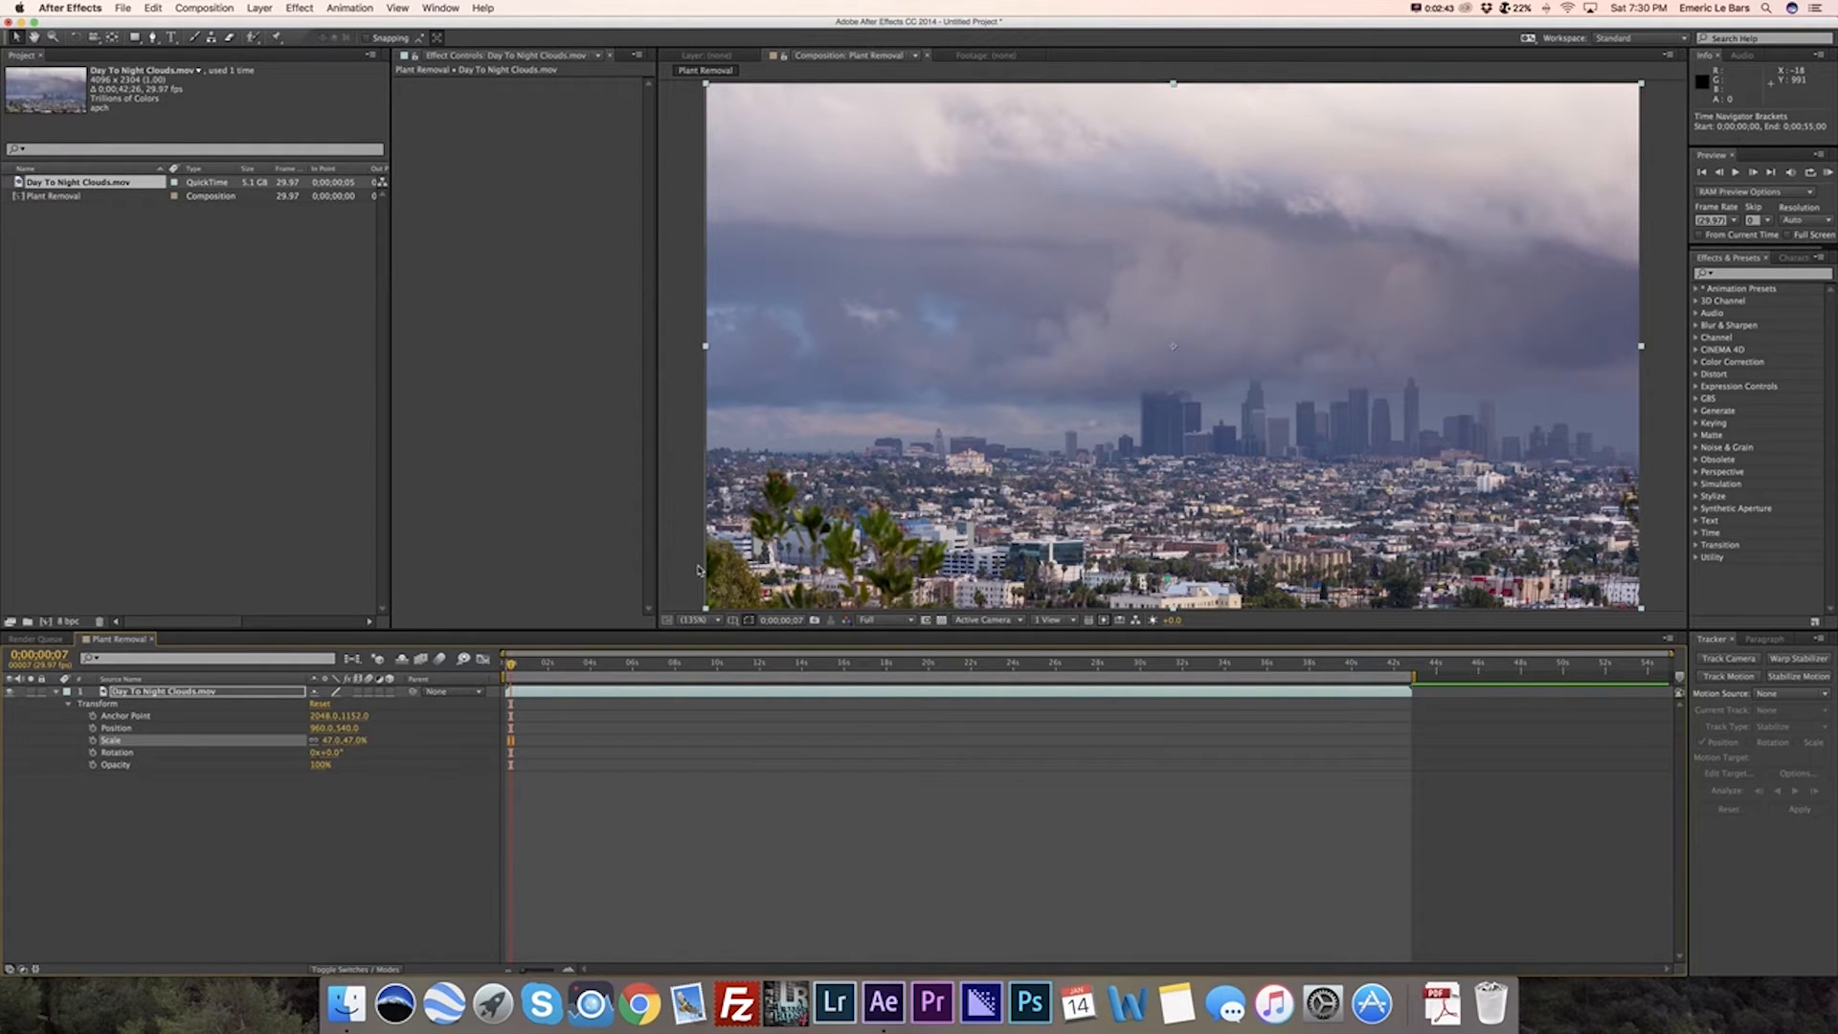
{"action": "left_click", "coordinate": [56, 691]}
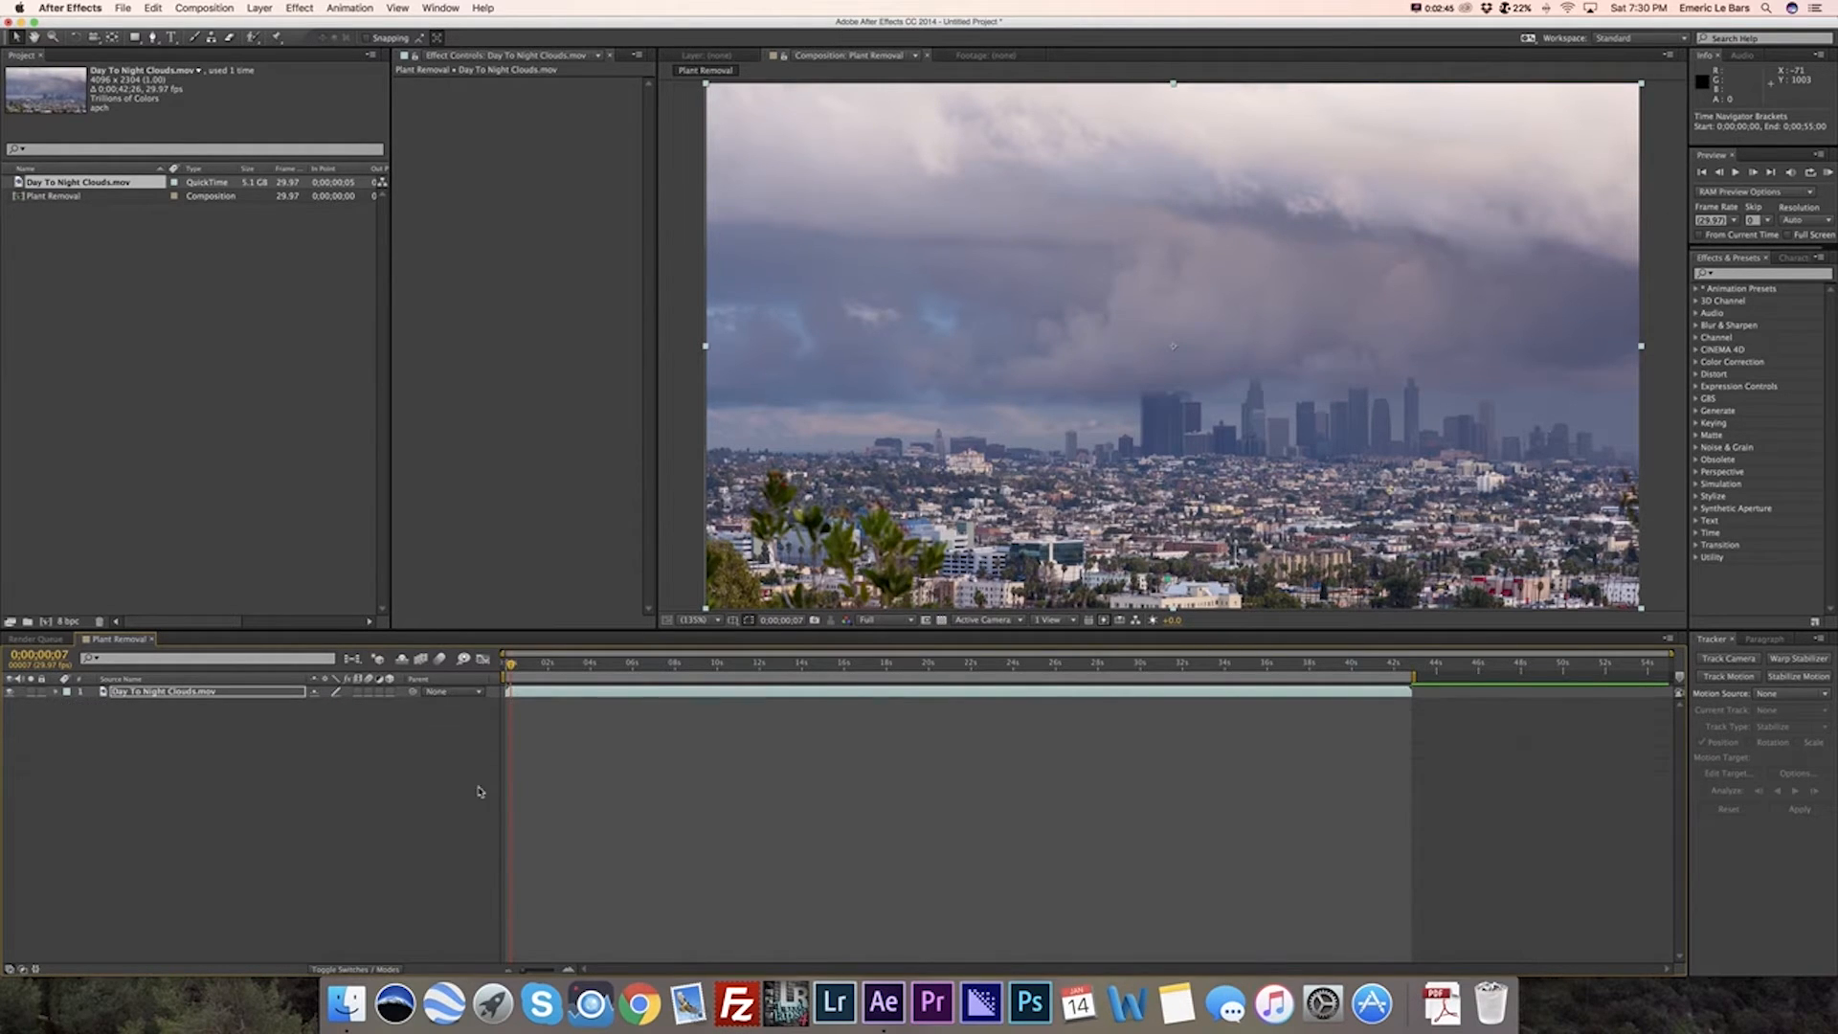
Step: Duplicate the Day To Night Clouds.mov layer in the timeline
{"action": "left_click", "coordinate": [373, 793]}
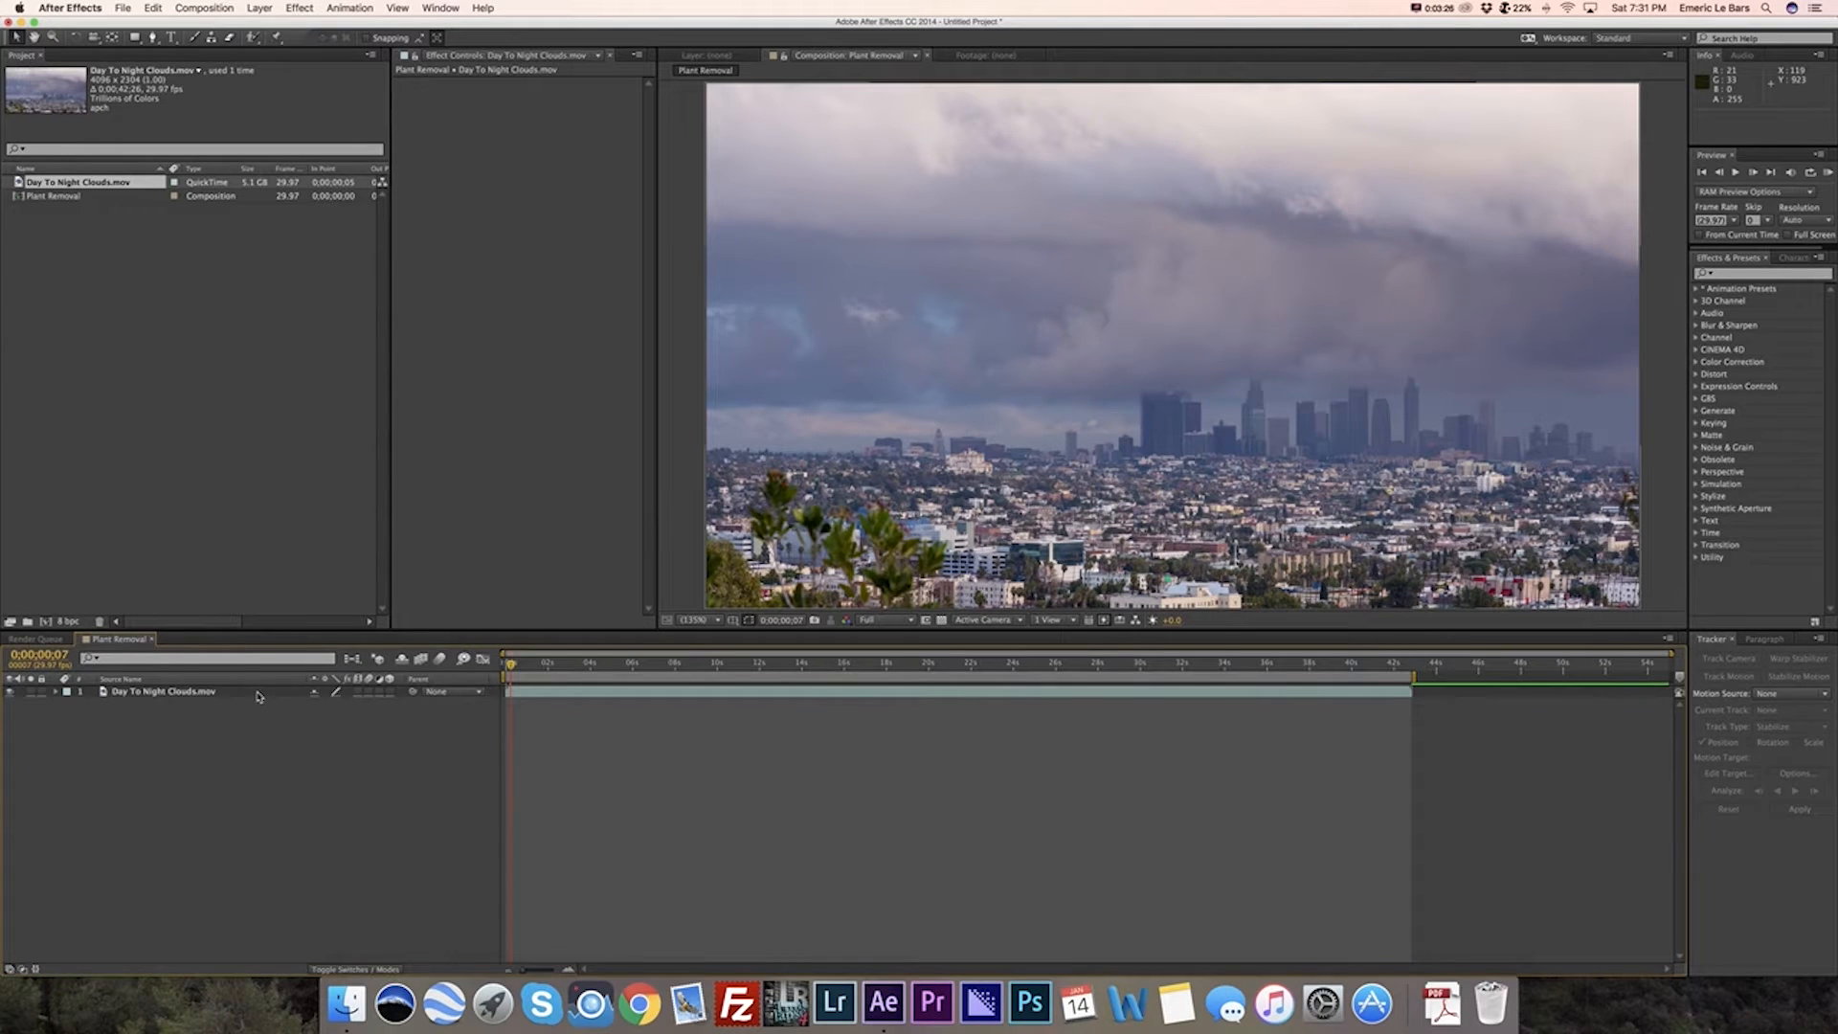
{"action": "left_click", "coordinate": [195, 693]}
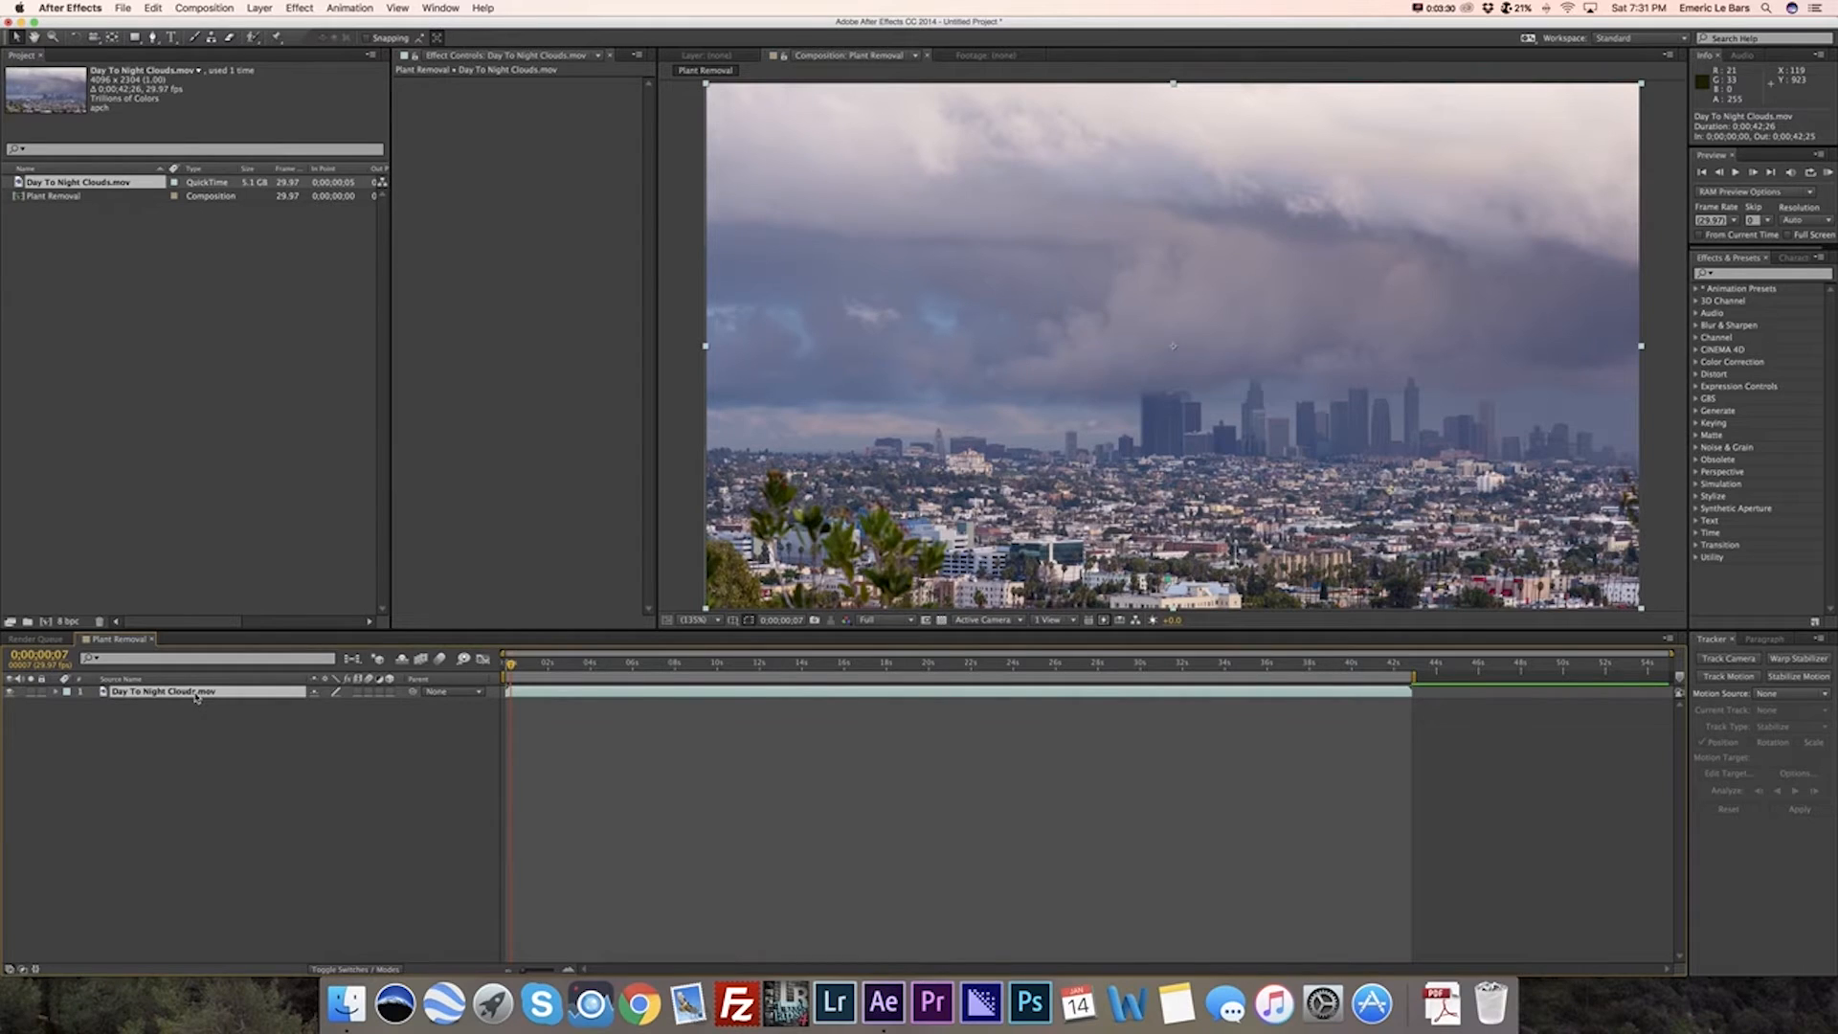
{"action": "key", "text": "super+d"}
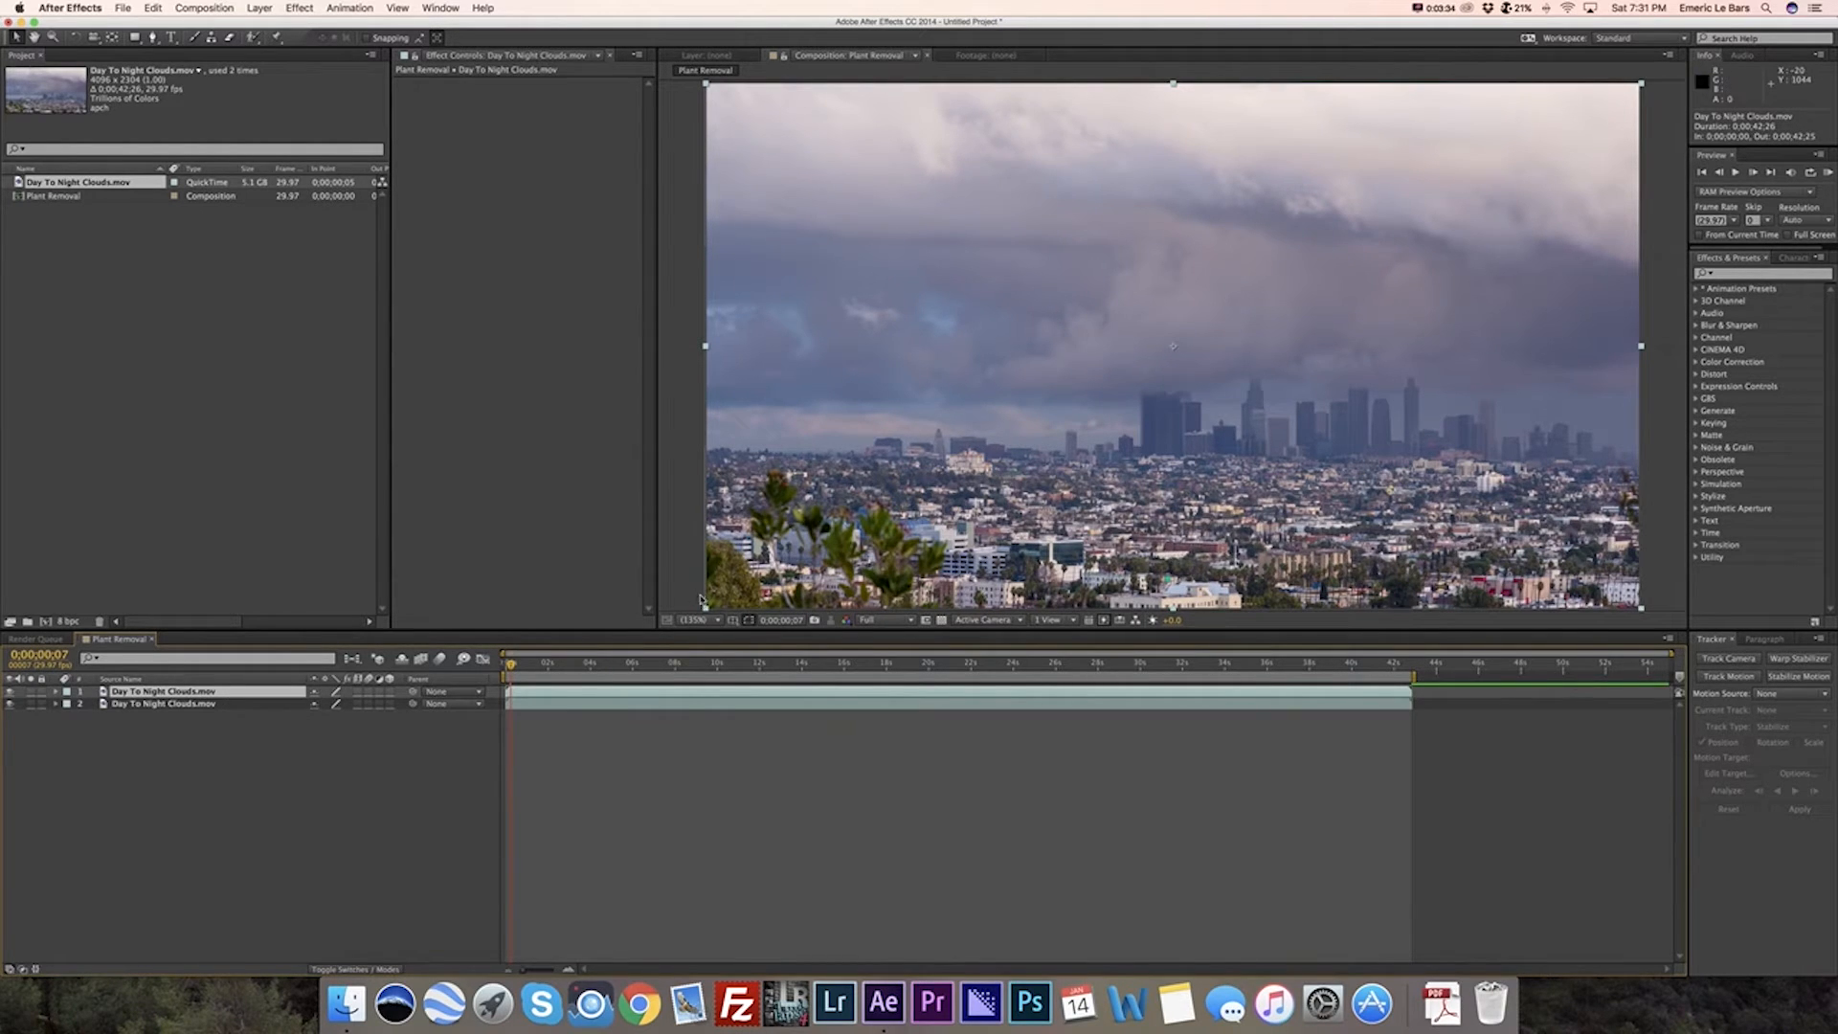
Step: Draw a closed Pen mask on the upper clip copy around the city buildings below the skyline, extending past the frame's lower edge, and hide the lower layer
{"action": "left_click", "coordinate": [152, 37]}
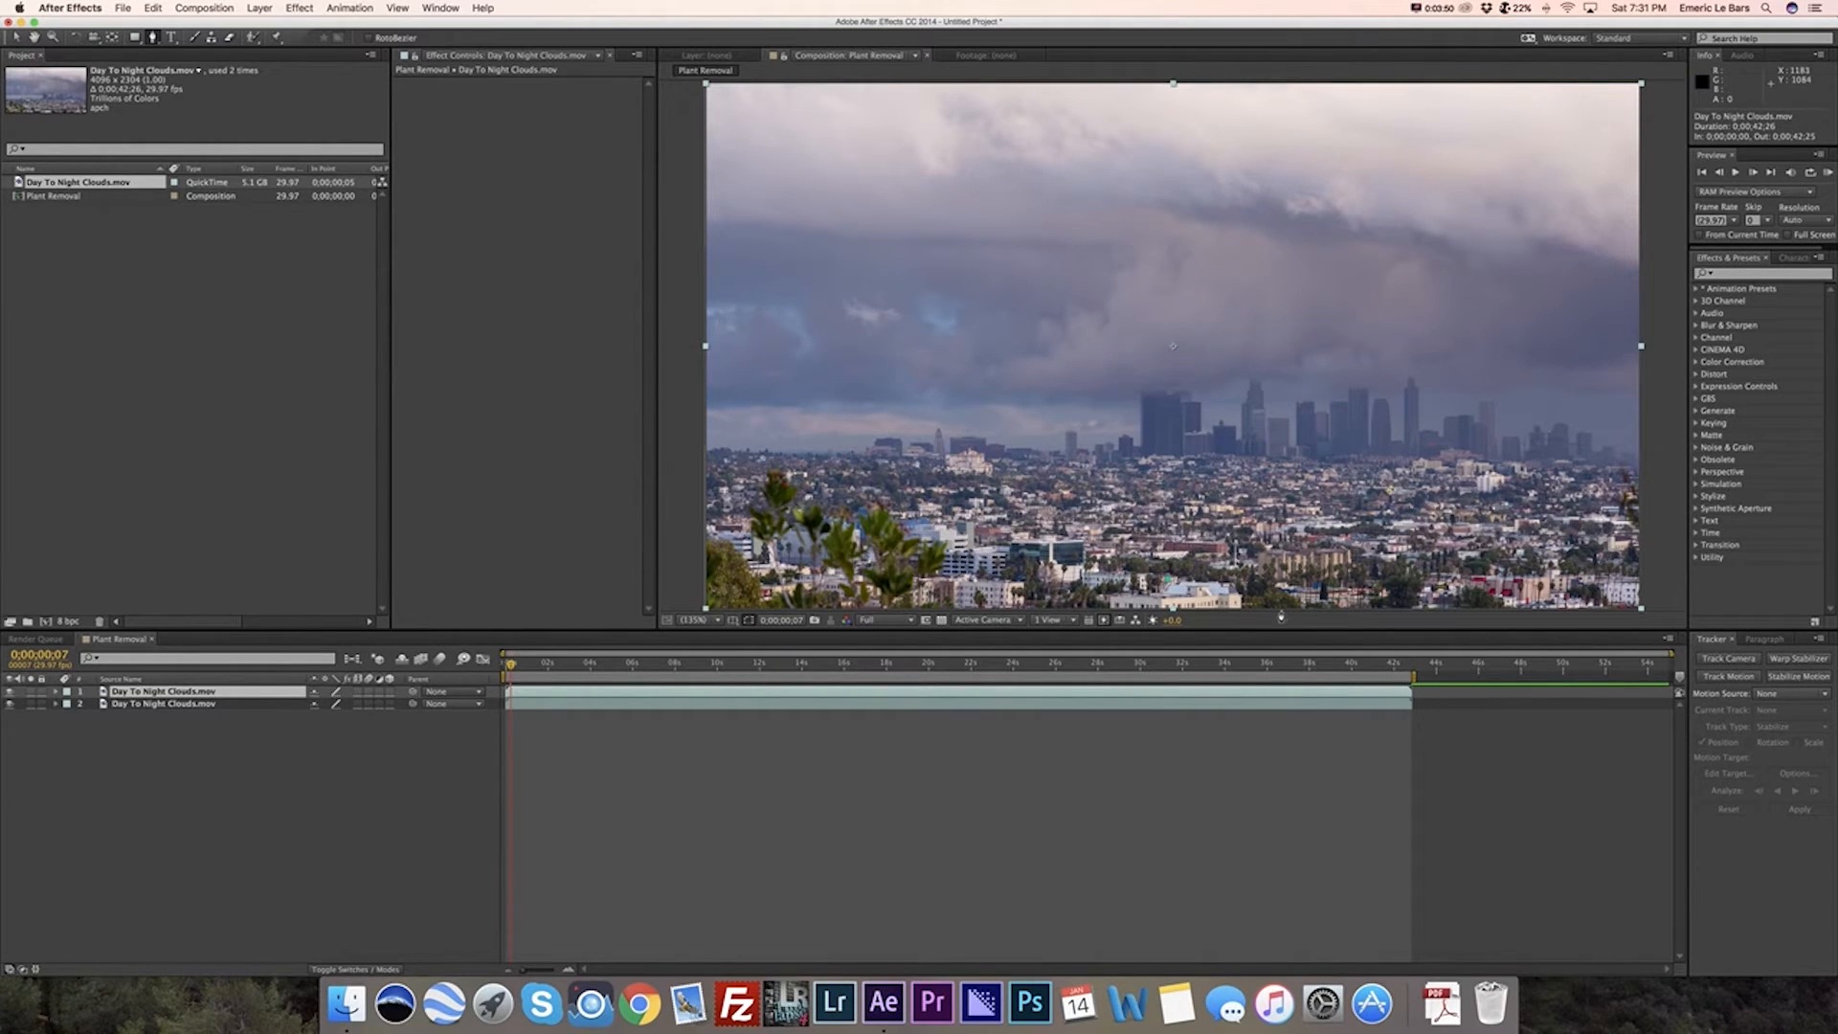
{"action": "left_click", "coordinate": [719, 620]}
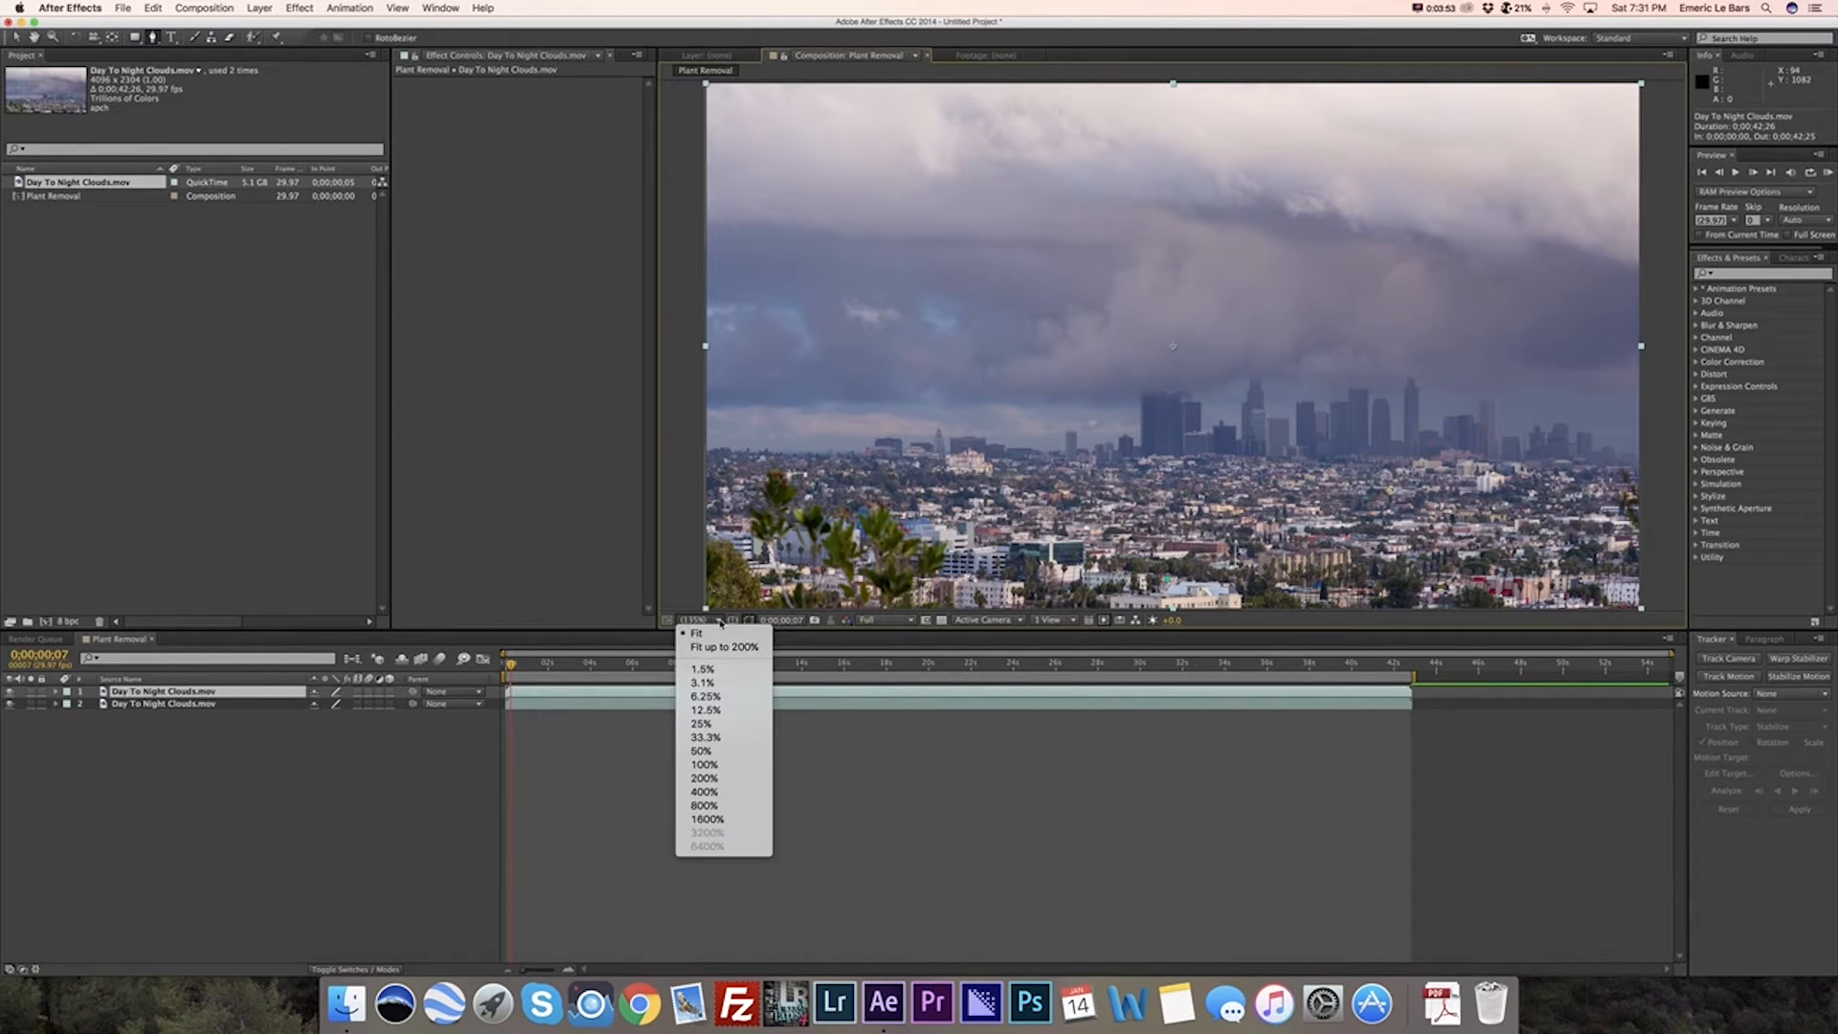
{"action": "left_click", "coordinate": [737, 755]}
{"action": "left_click", "coordinate": [715, 620]}
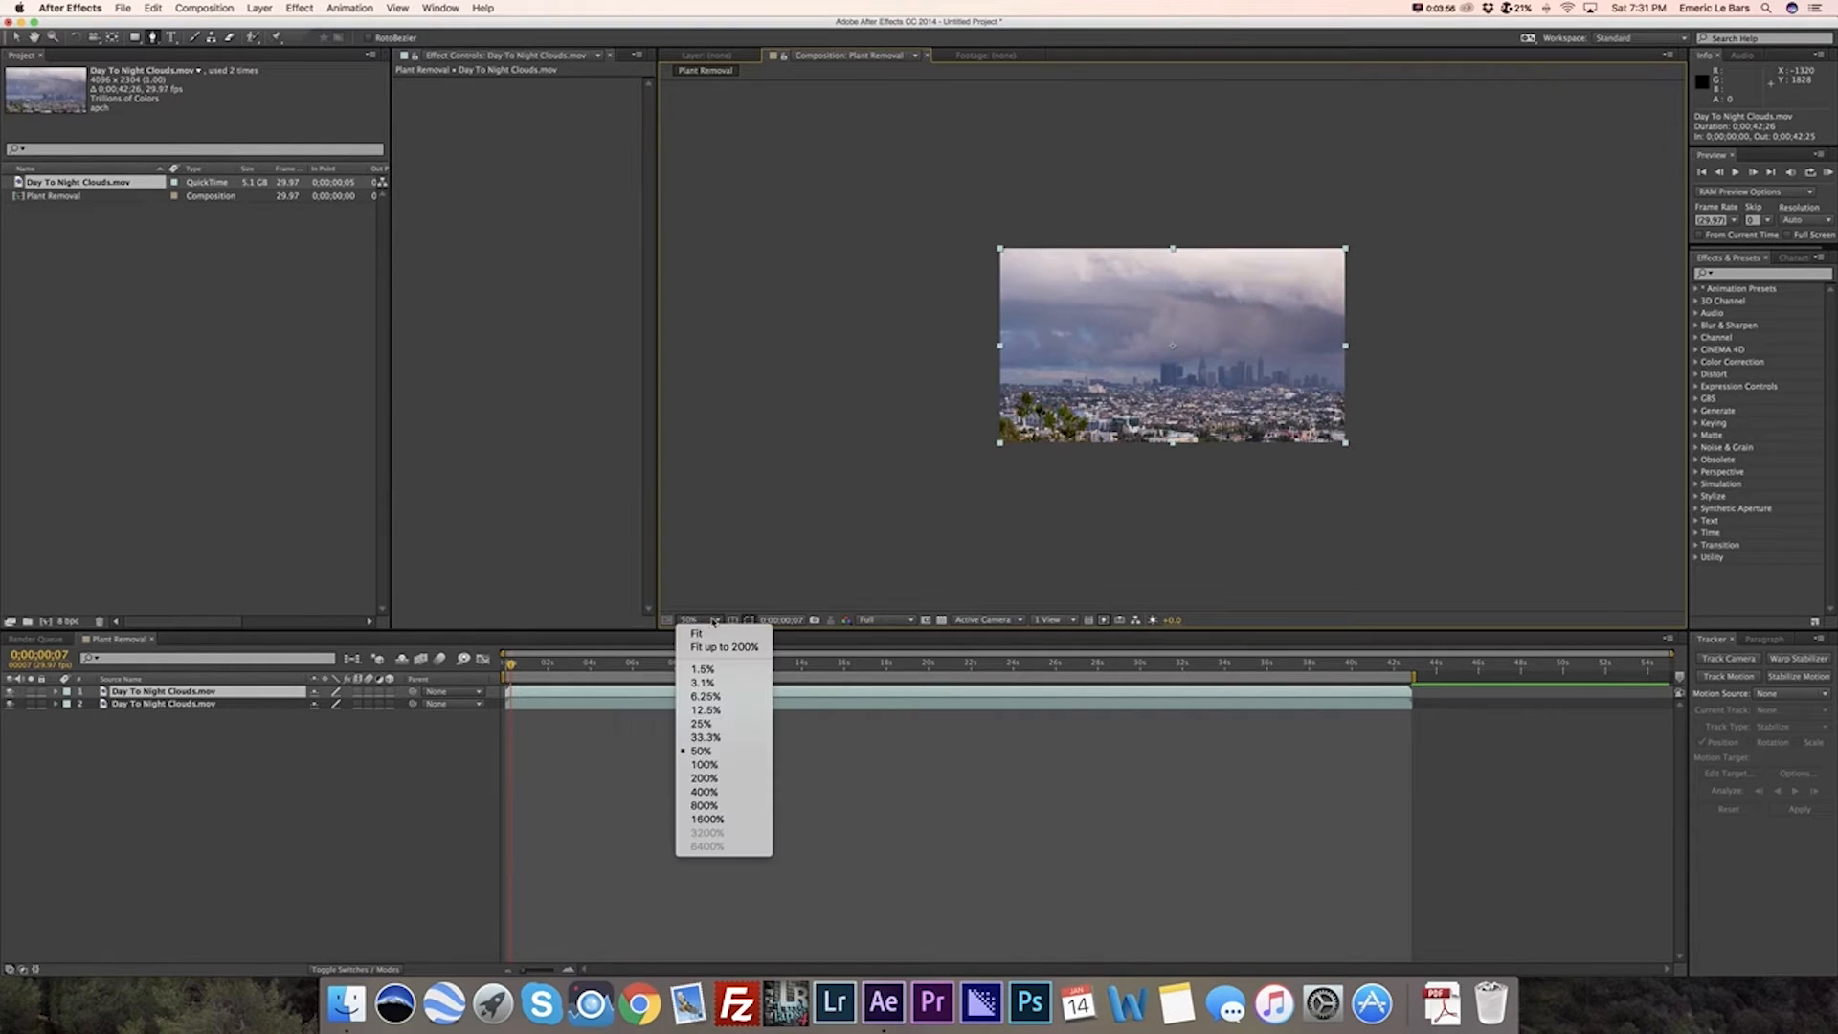
{"action": "left_click", "coordinate": [786, 763]}
{"action": "key", "text": "period"}
{"action": "key", "text": "period"}
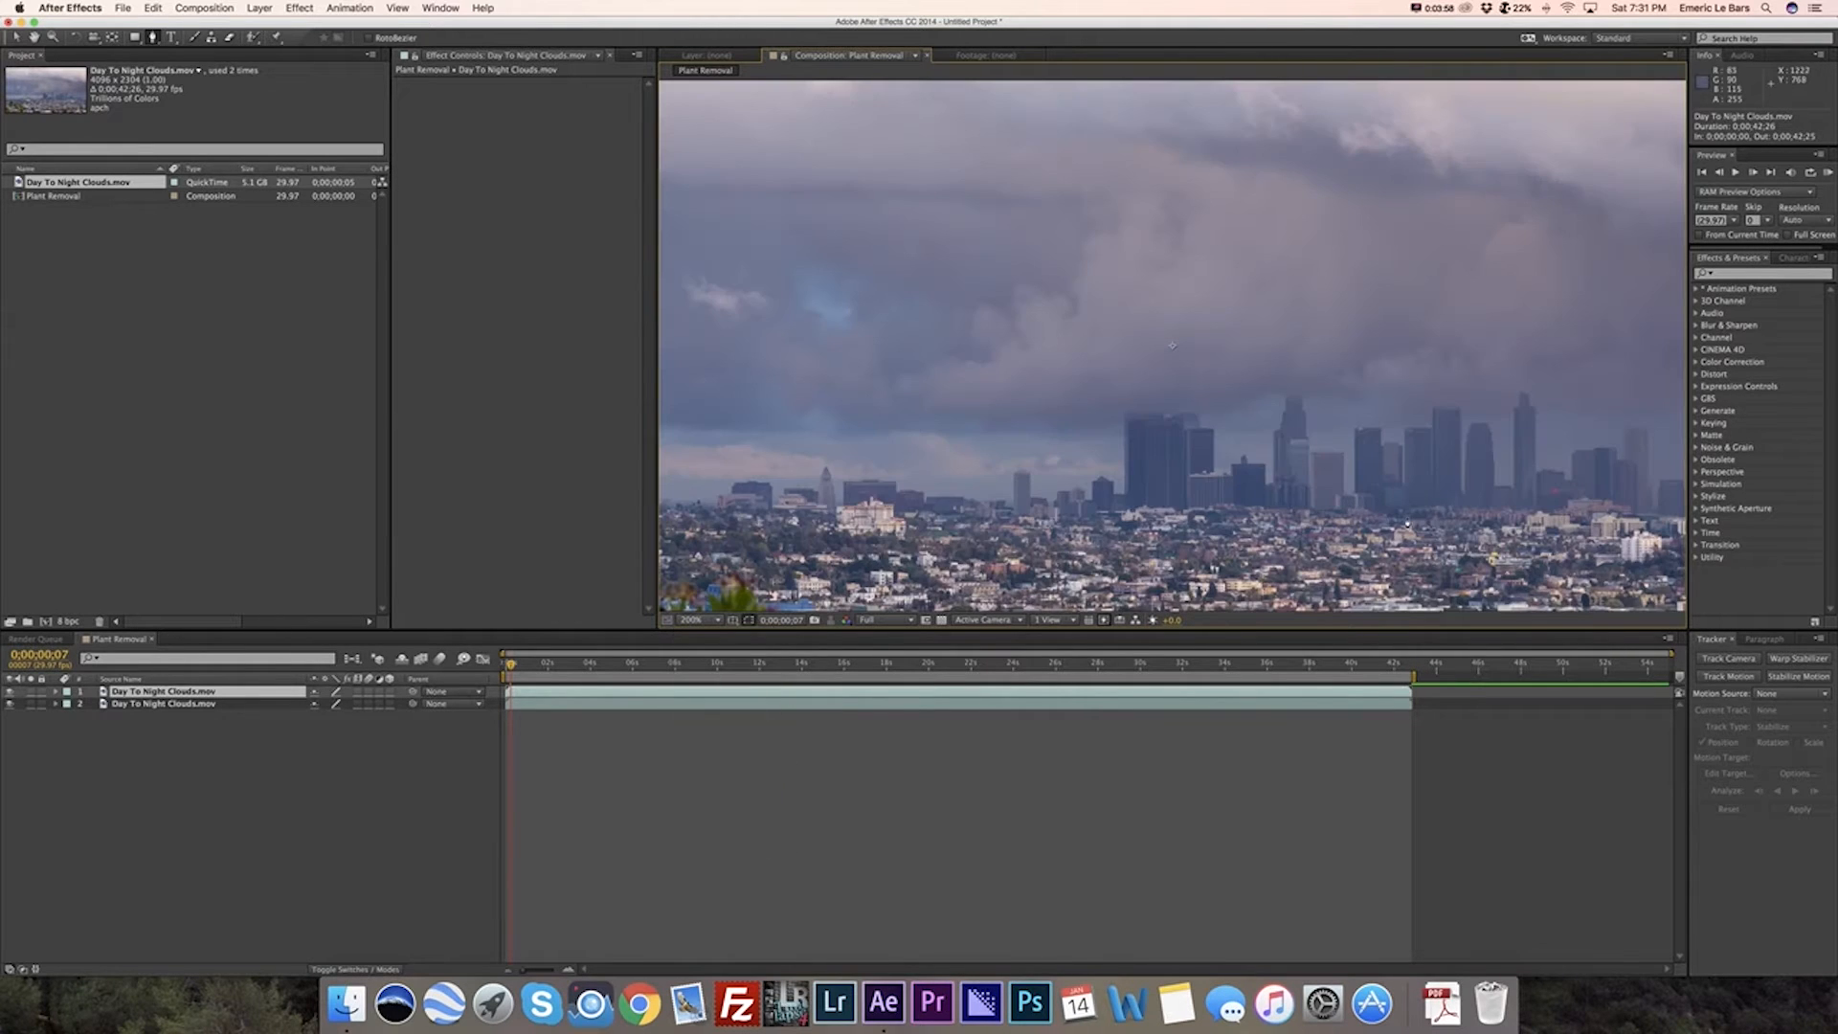
{"action": "left_click_drag", "start_coordinate": [1268, 400], "coordinate": [1161, 291]}
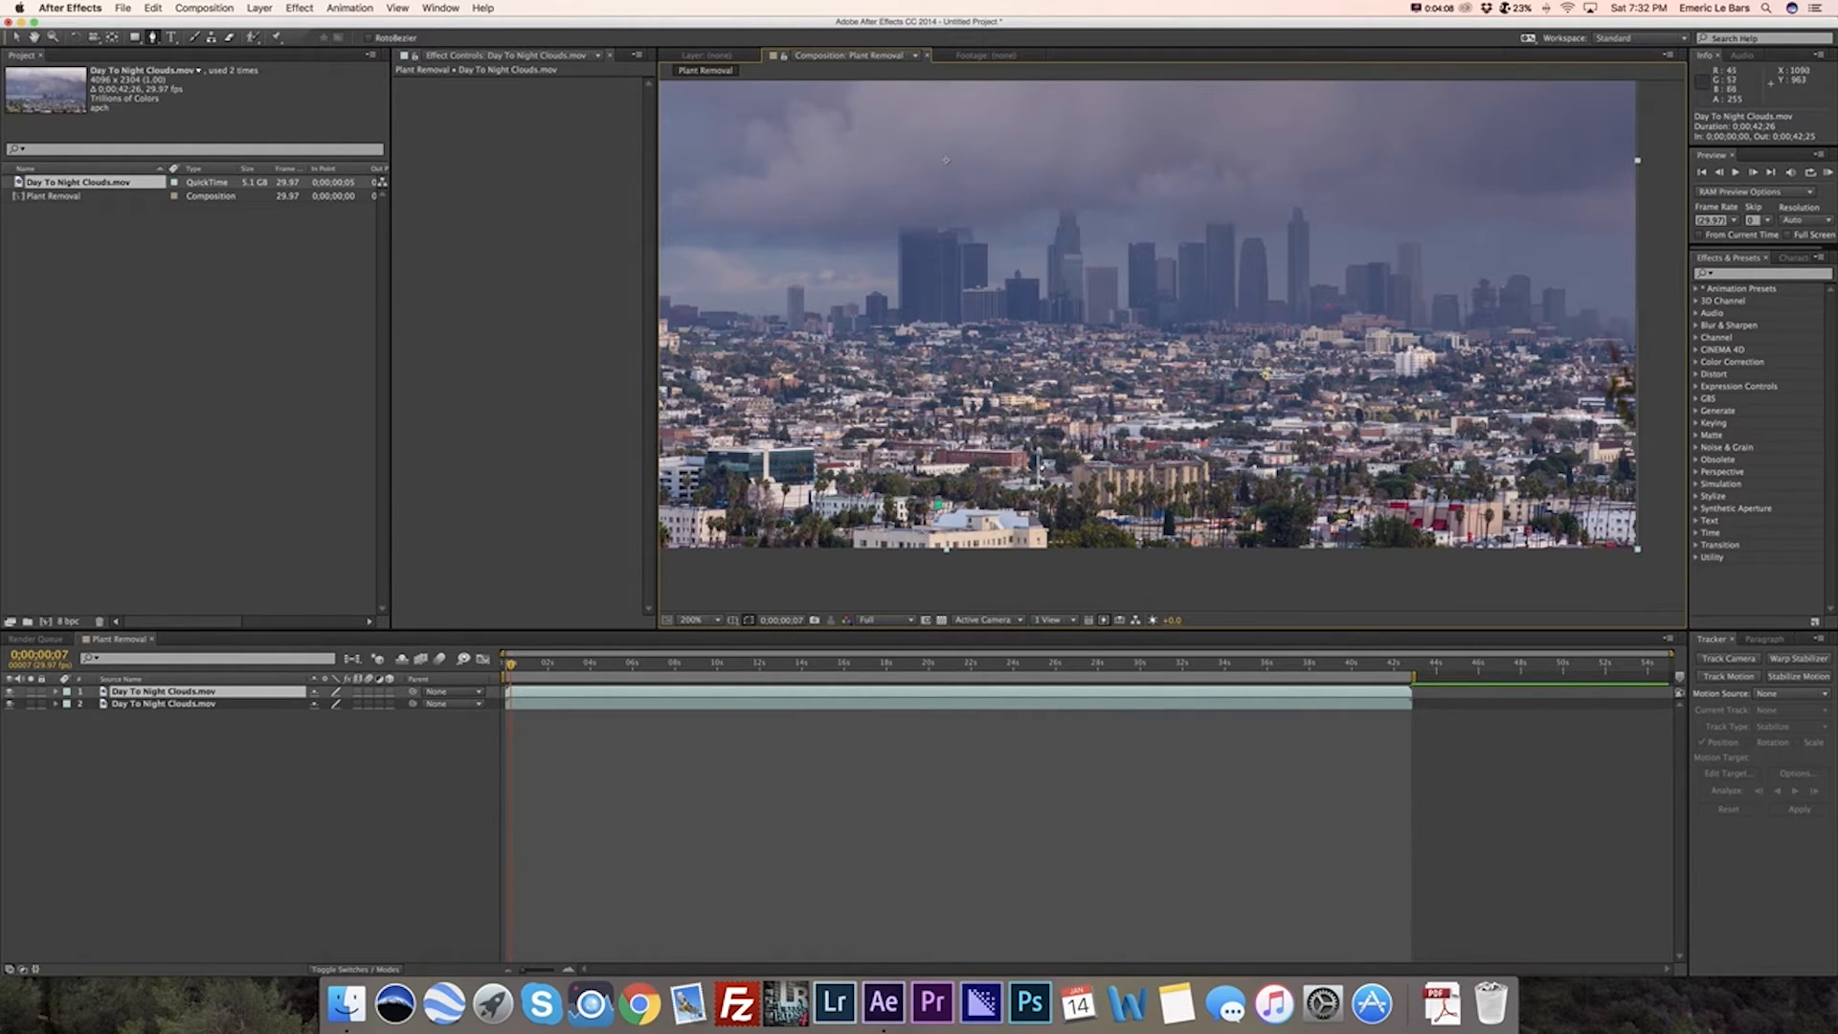
{"action": "left_click", "coordinate": [1086, 562]}
{"action": "left_click_drag", "start_coordinate": [1086, 562], "coordinate": [1076, 523]}
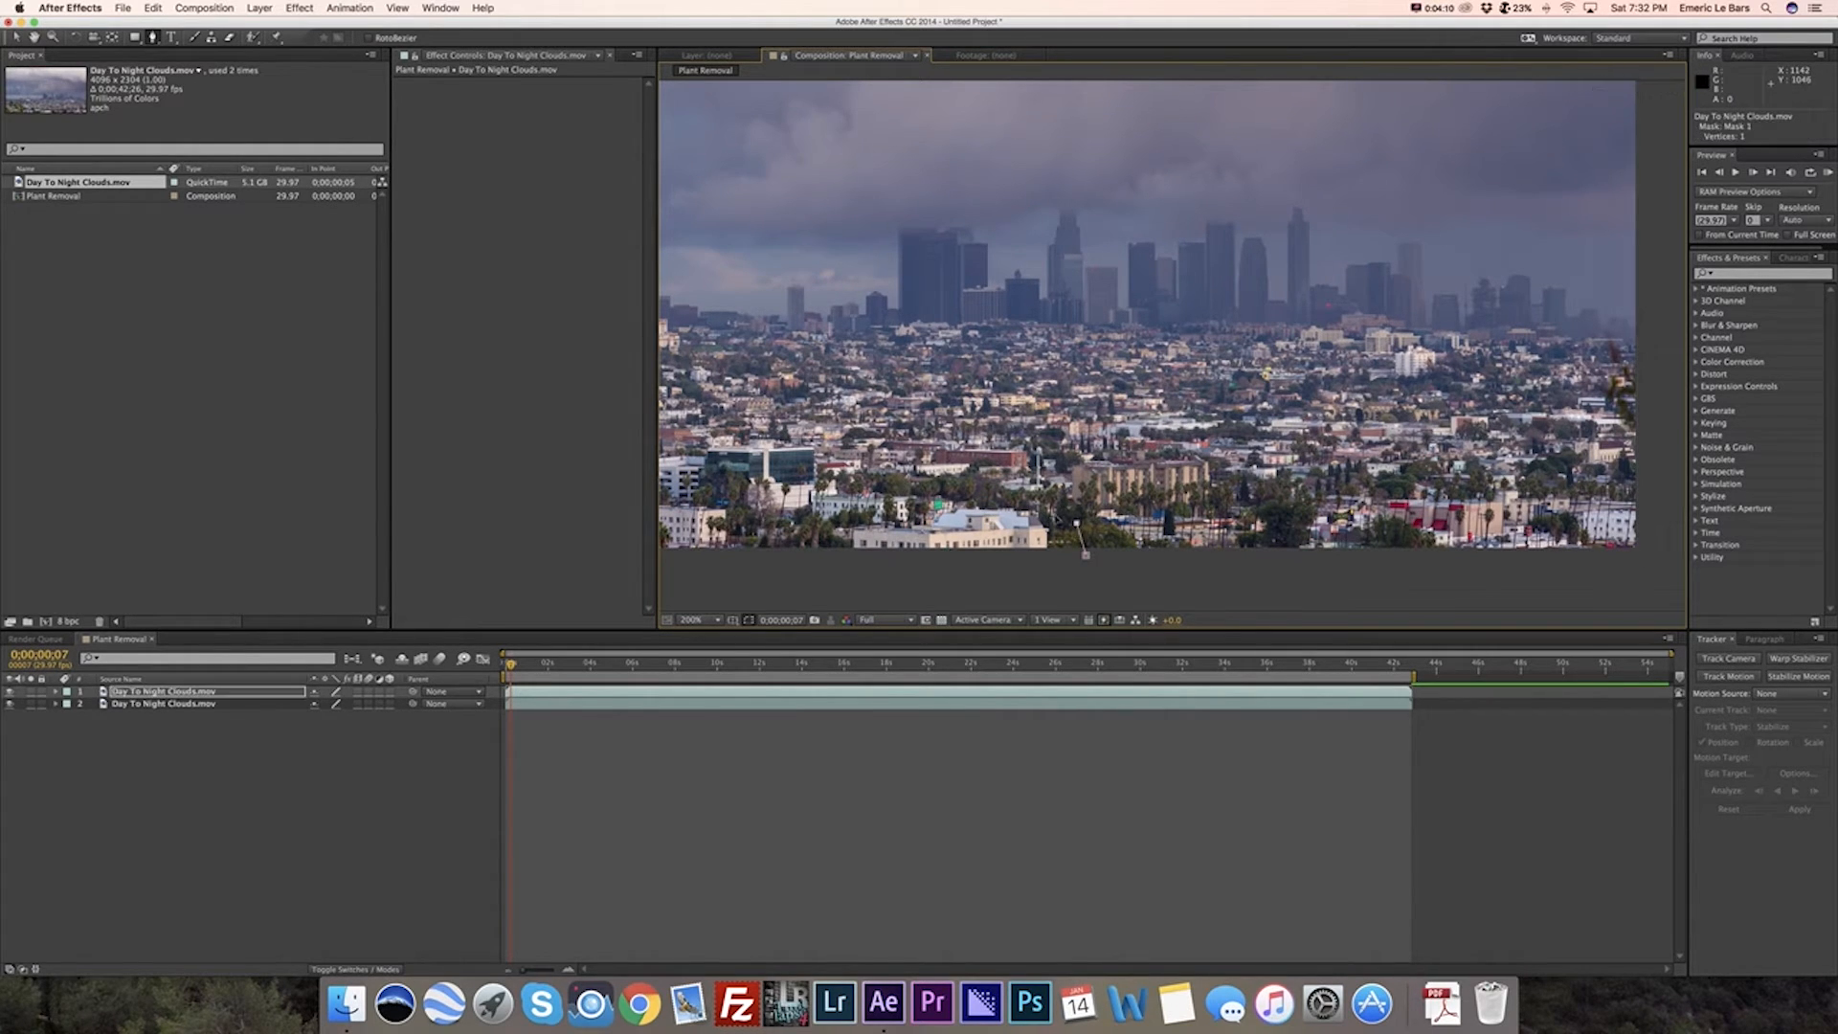
{"action": "left_click", "coordinate": [1020, 503]}
{"action": "left_click", "coordinate": [988, 499]}
{"action": "left_click", "coordinate": [975, 482]}
{"action": "left_click", "coordinate": [1012, 470]}
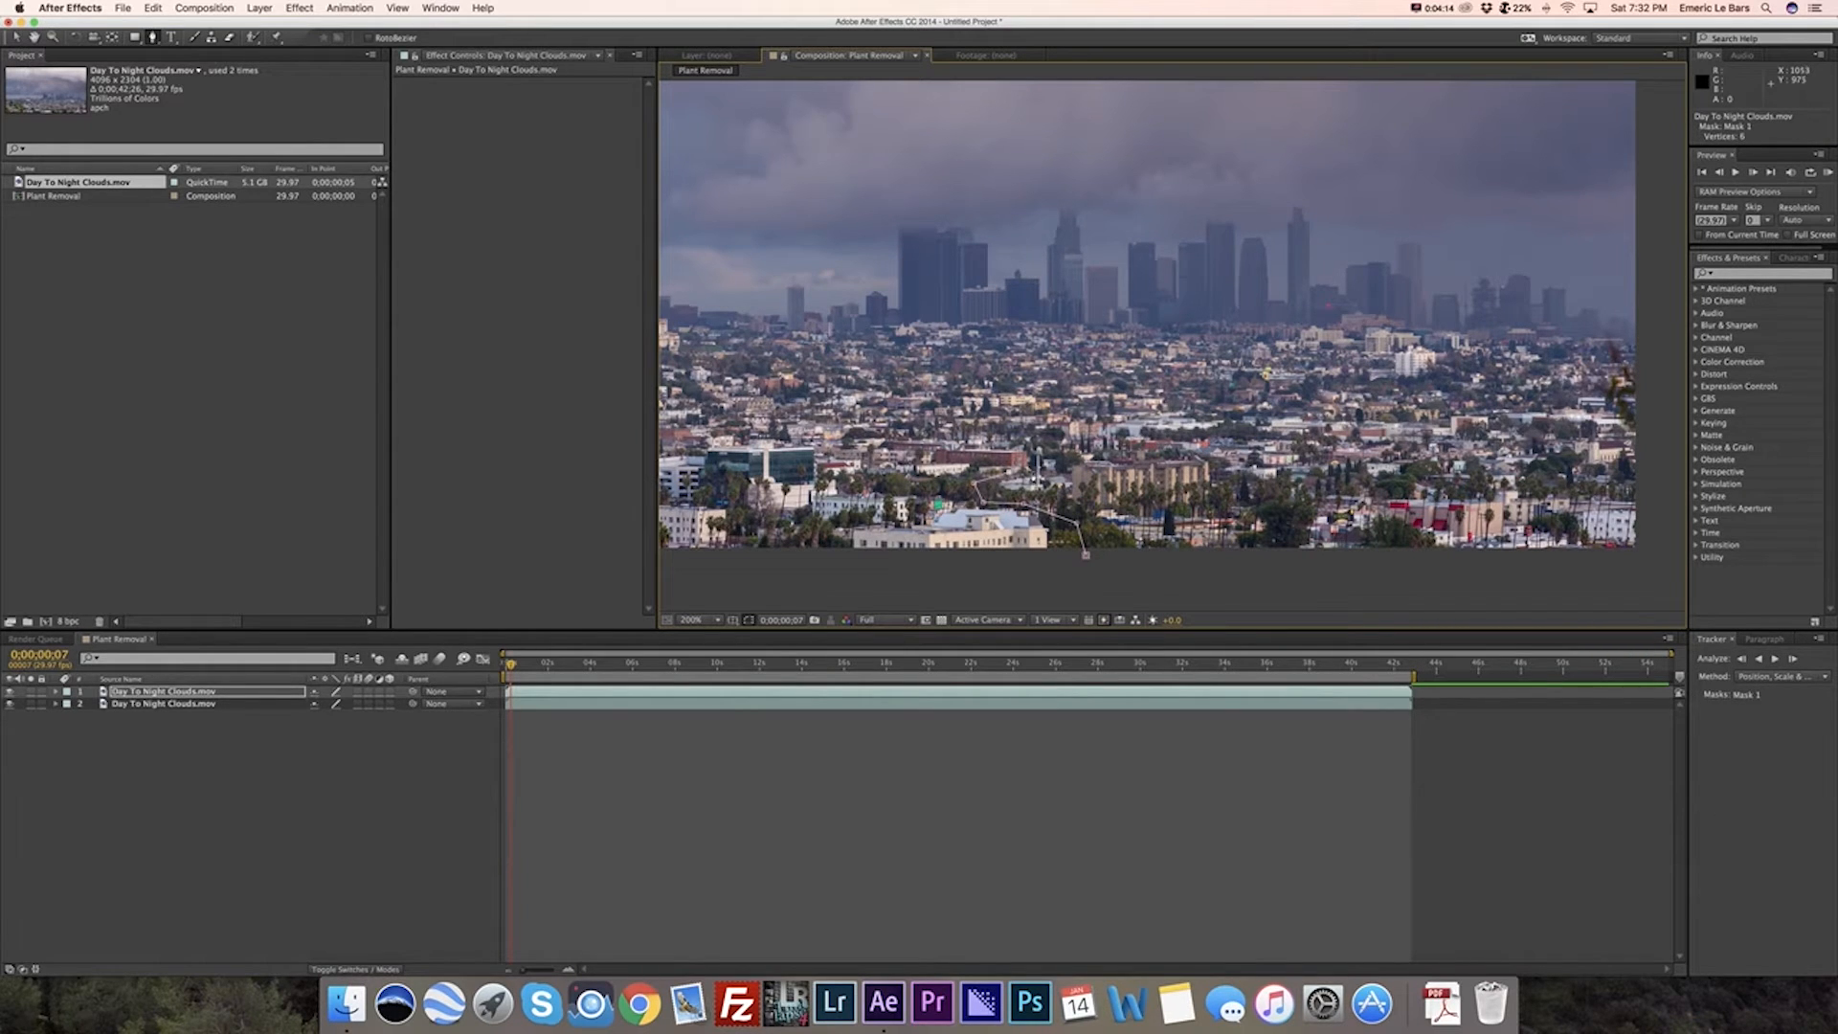
{"action": "left_click", "coordinate": [1032, 447]}
{"action": "left_click", "coordinate": [1013, 414]}
{"action": "left_click", "coordinate": [1000, 389]}
{"action": "left_click", "coordinate": [1065, 382]}
{"action": "left_click", "coordinate": [1099, 381]}
{"action": "left_click", "coordinate": [1137, 379]}
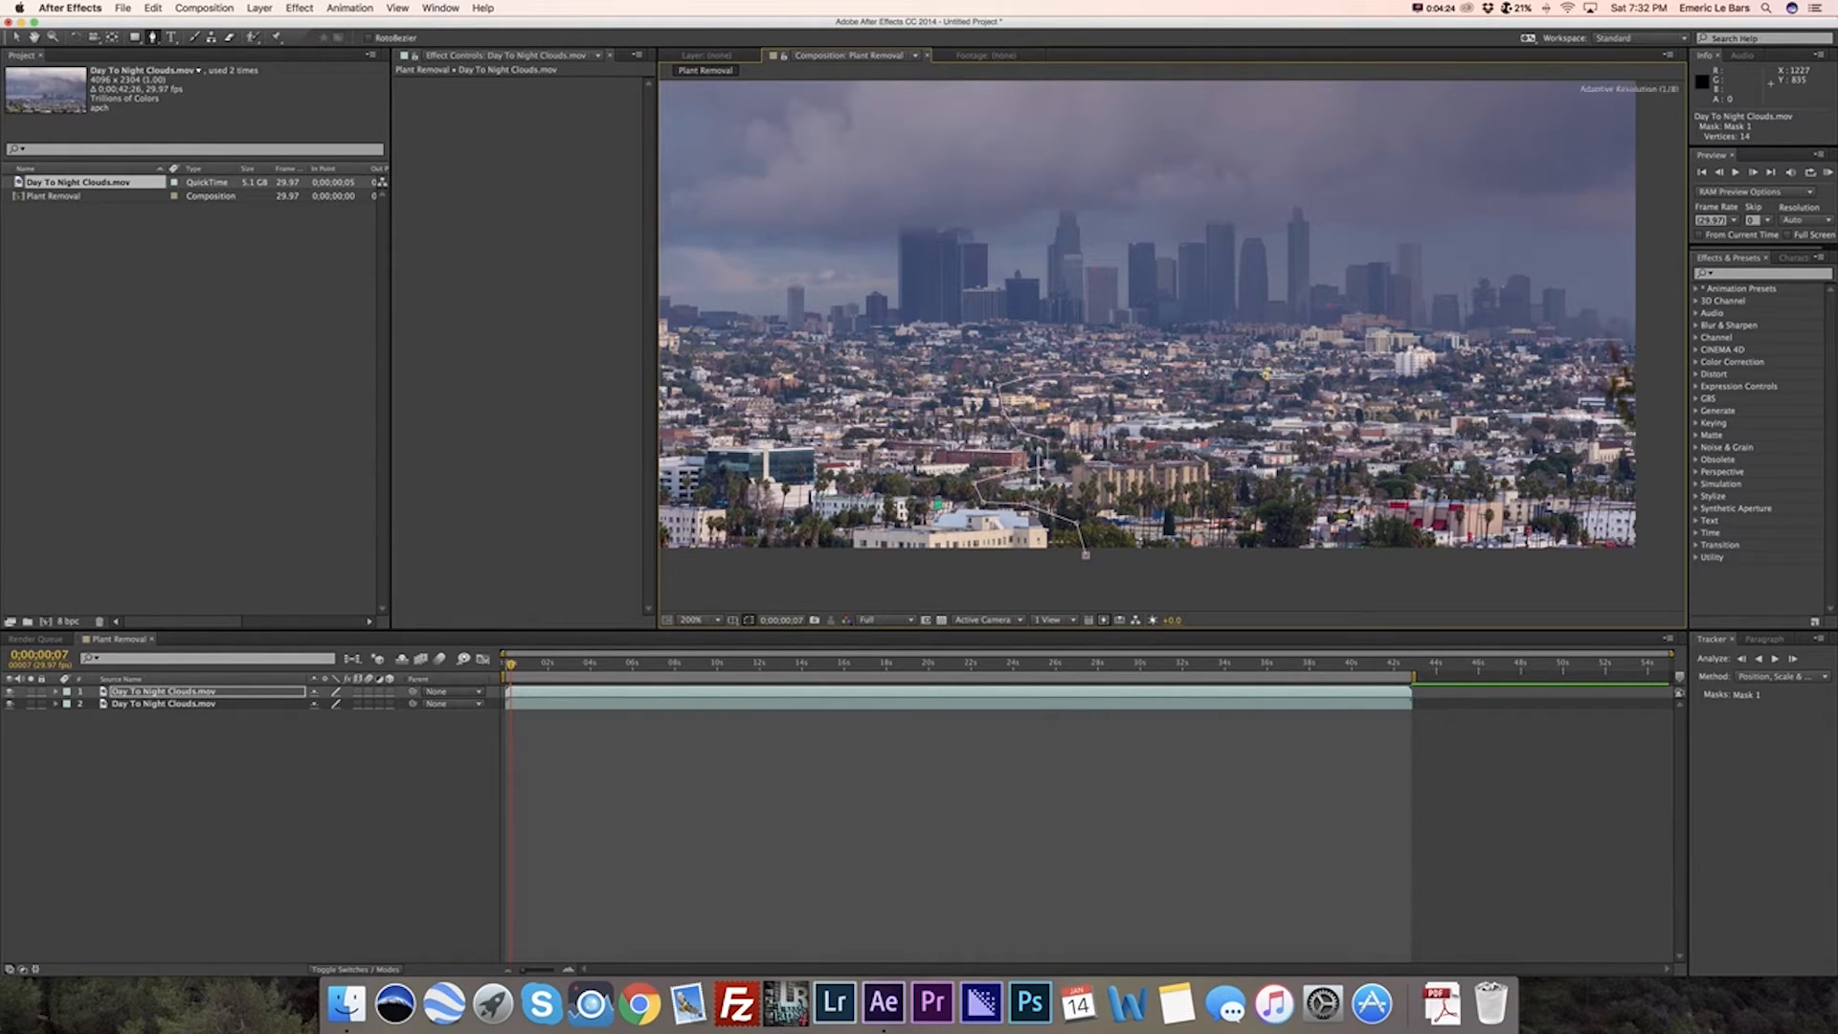
{"action": "left_click", "coordinate": [1154, 364]}
{"action": "left_click", "coordinate": [1223, 364]}
{"action": "left_click", "coordinate": [1250, 359]}
{"action": "left_click", "coordinate": [1287, 356]}
{"action": "left_click", "coordinate": [1340, 337]}
{"action": "left_click", "coordinate": [1369, 393]}
{"action": "left_click", "coordinate": [1397, 395]}
{"action": "left_click", "coordinate": [1443, 371]}
{"action": "left_click", "coordinate": [1480, 363]}
{"action": "left_click", "coordinate": [1548, 396]}
{"action": "left_click", "coordinate": [1553, 407]}
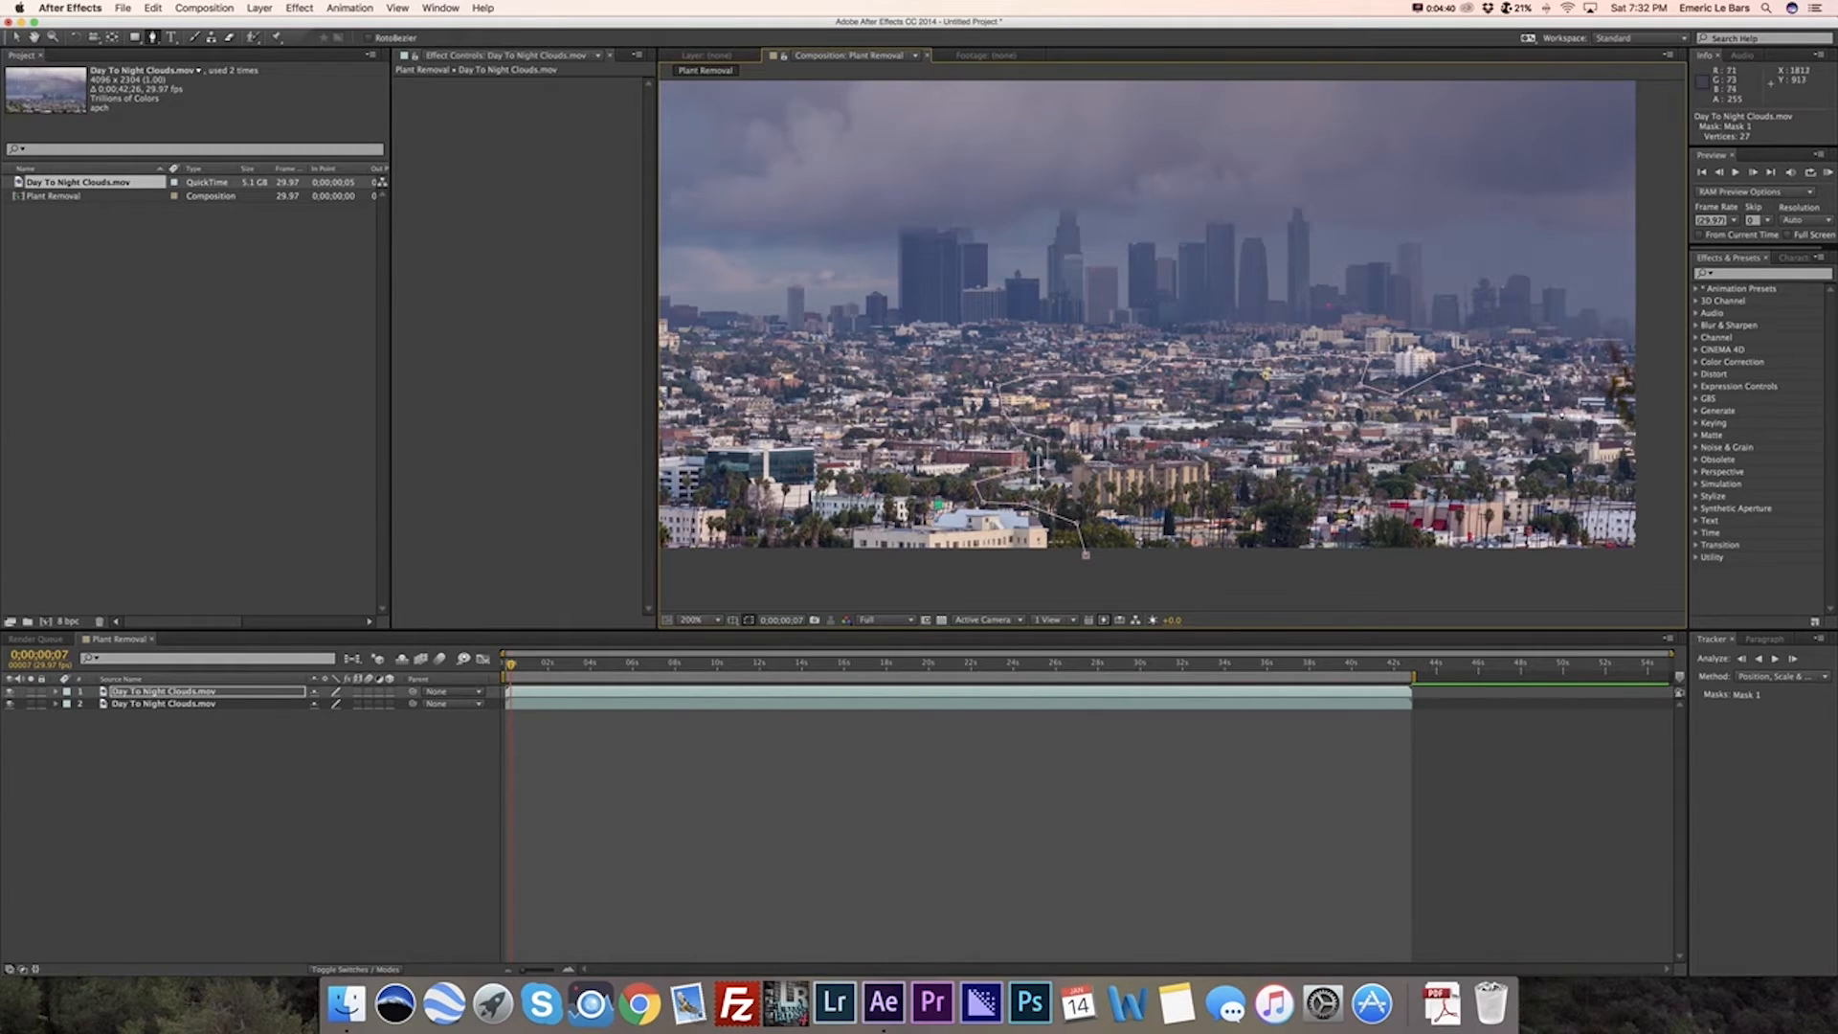
{"action": "left_click", "coordinate": [1585, 411]}
{"action": "key", "text": "super+z"}
{"action": "left_click", "coordinate": [1552, 440]}
{"action": "left_click", "coordinate": [1549, 428]}
{"action": "left_click", "coordinate": [1534, 452]}
{"action": "left_click", "coordinate": [1661, 507]}
{"action": "left_click", "coordinate": [1651, 582]}
{"action": "left_click", "coordinate": [1173, 593]}
{"action": "left_click", "coordinate": [1086, 553]}
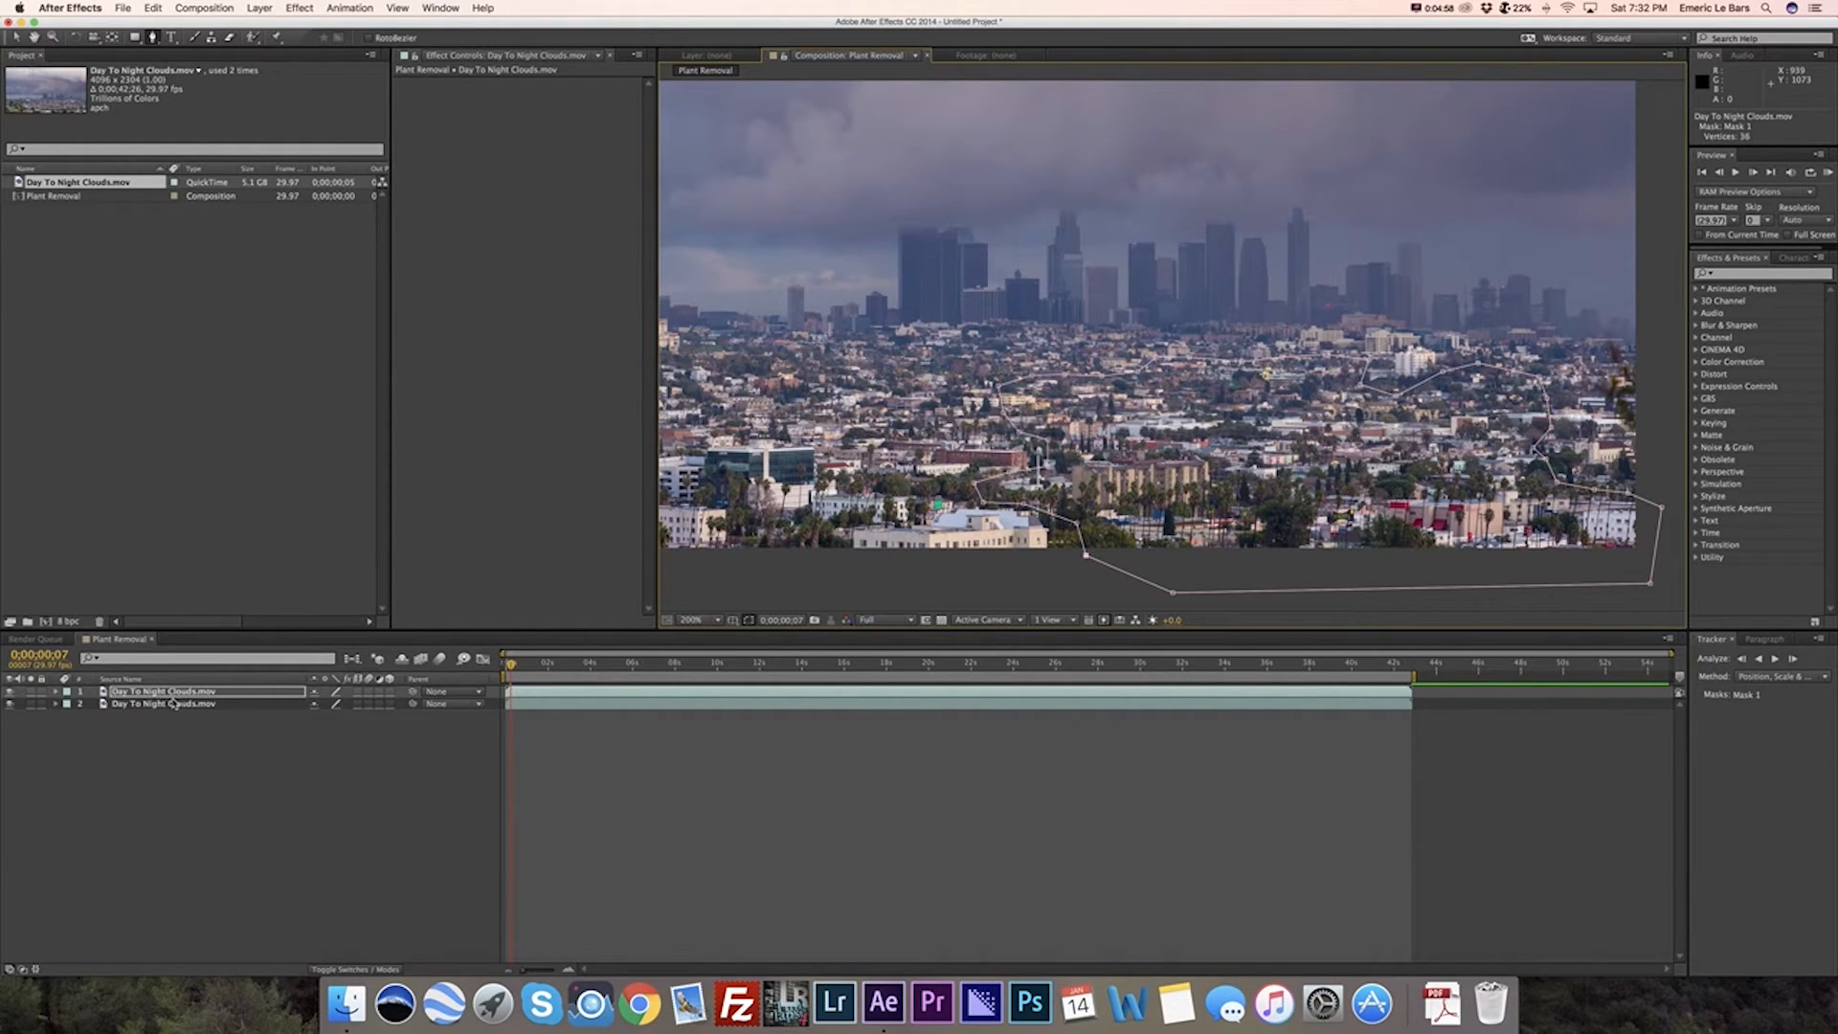
{"action": "left_click", "coordinate": [10, 705]}
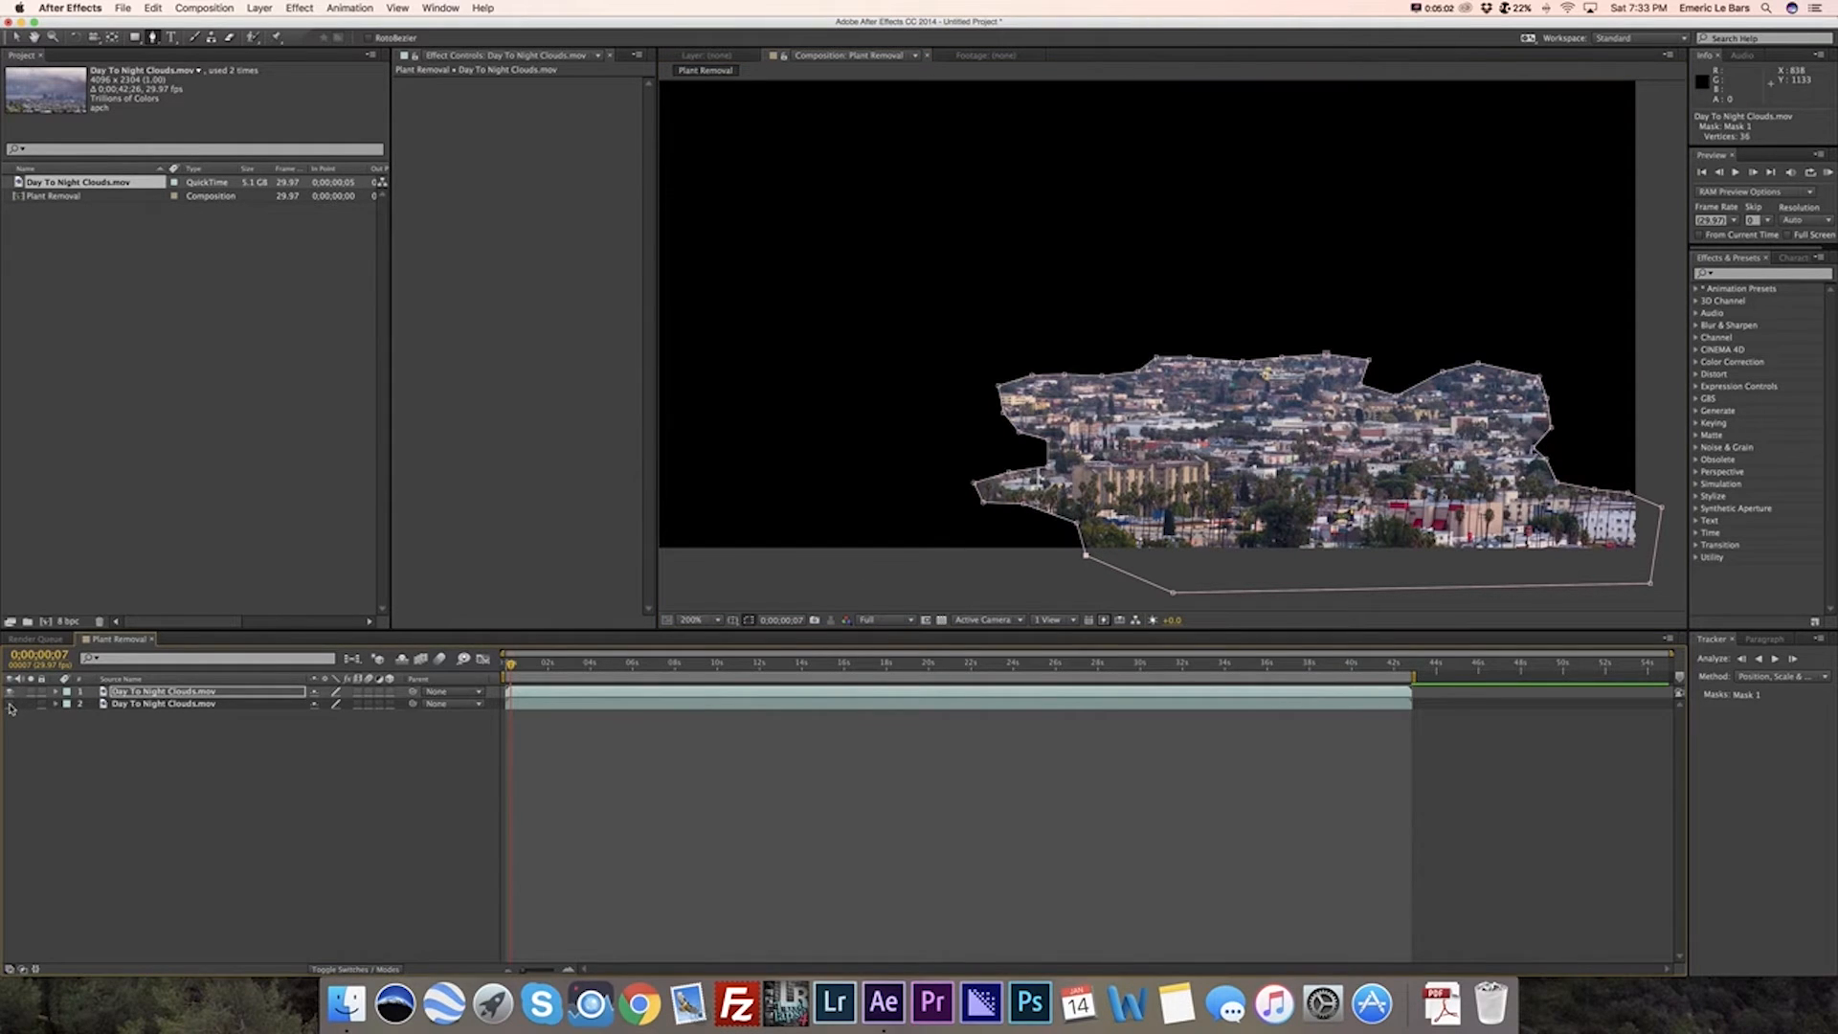
Step: Show the lower clip layer again and move the masked copy sideways until its city buildings cover the foreground plants
{"action": "left_click", "coordinate": [10, 705]}
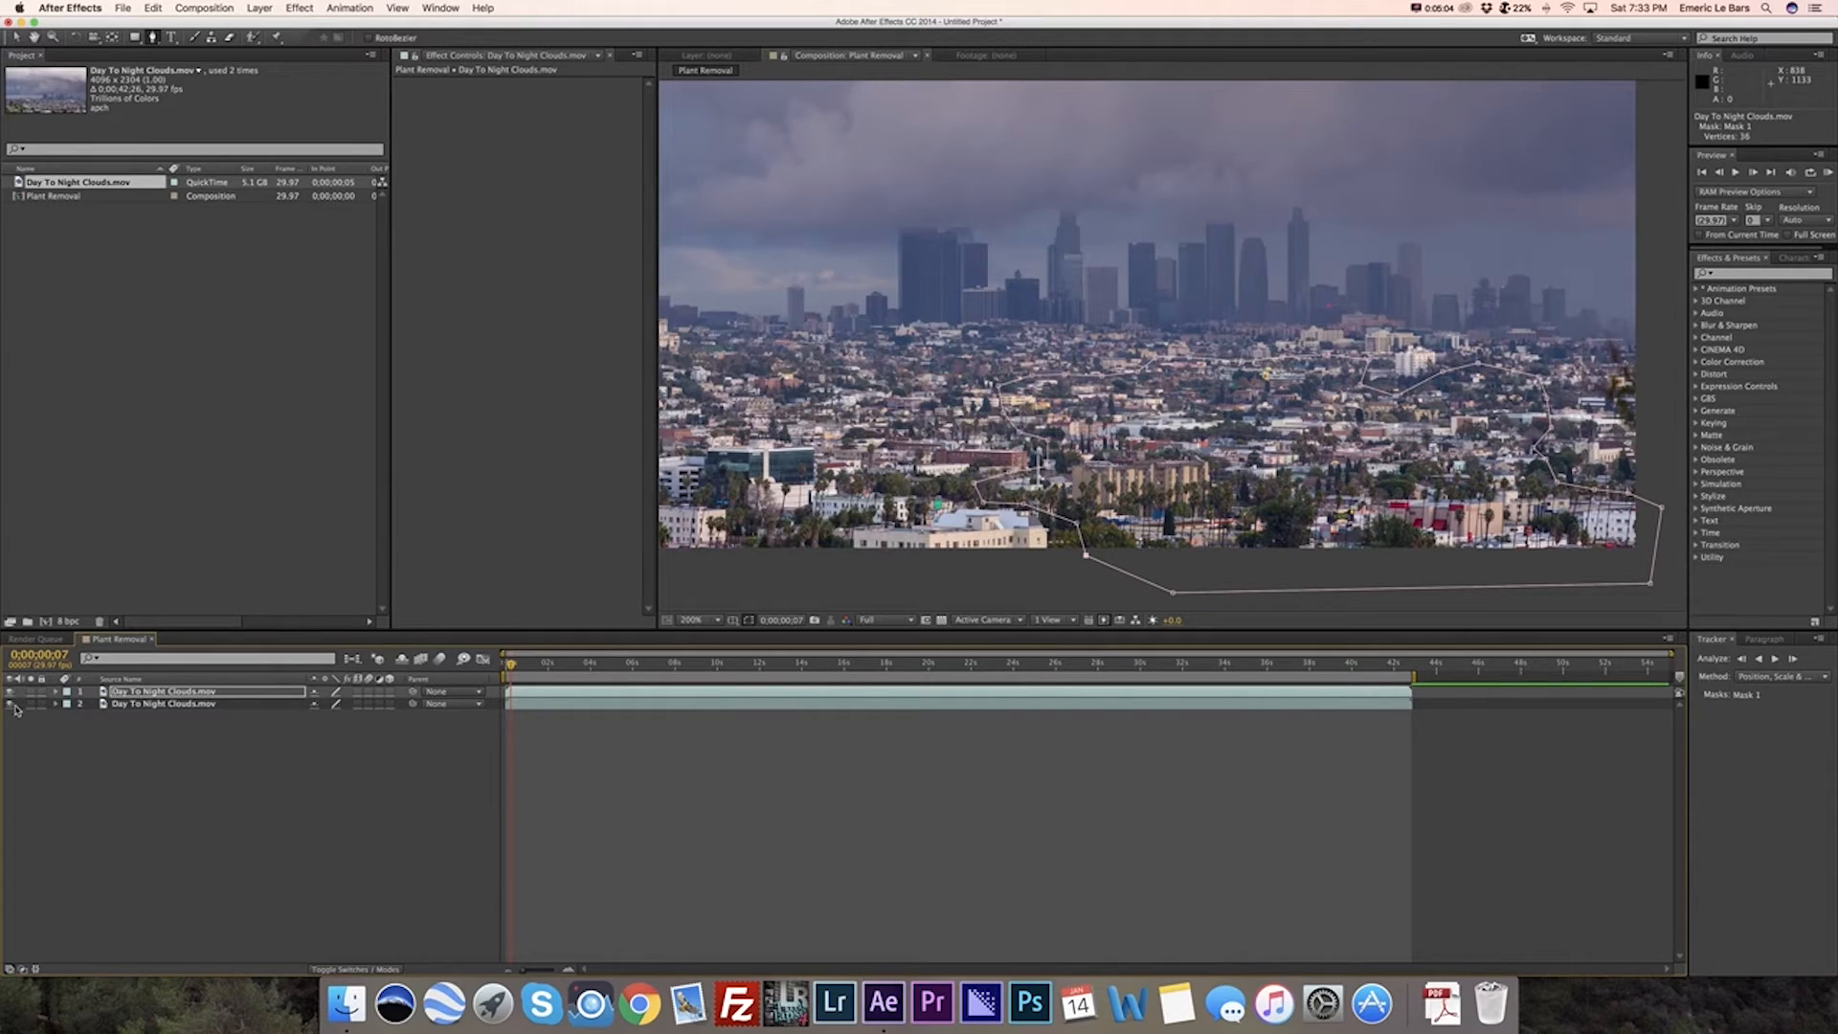
{"action": "left_click", "coordinate": [713, 621]}
{"action": "left_click", "coordinate": [712, 637]}
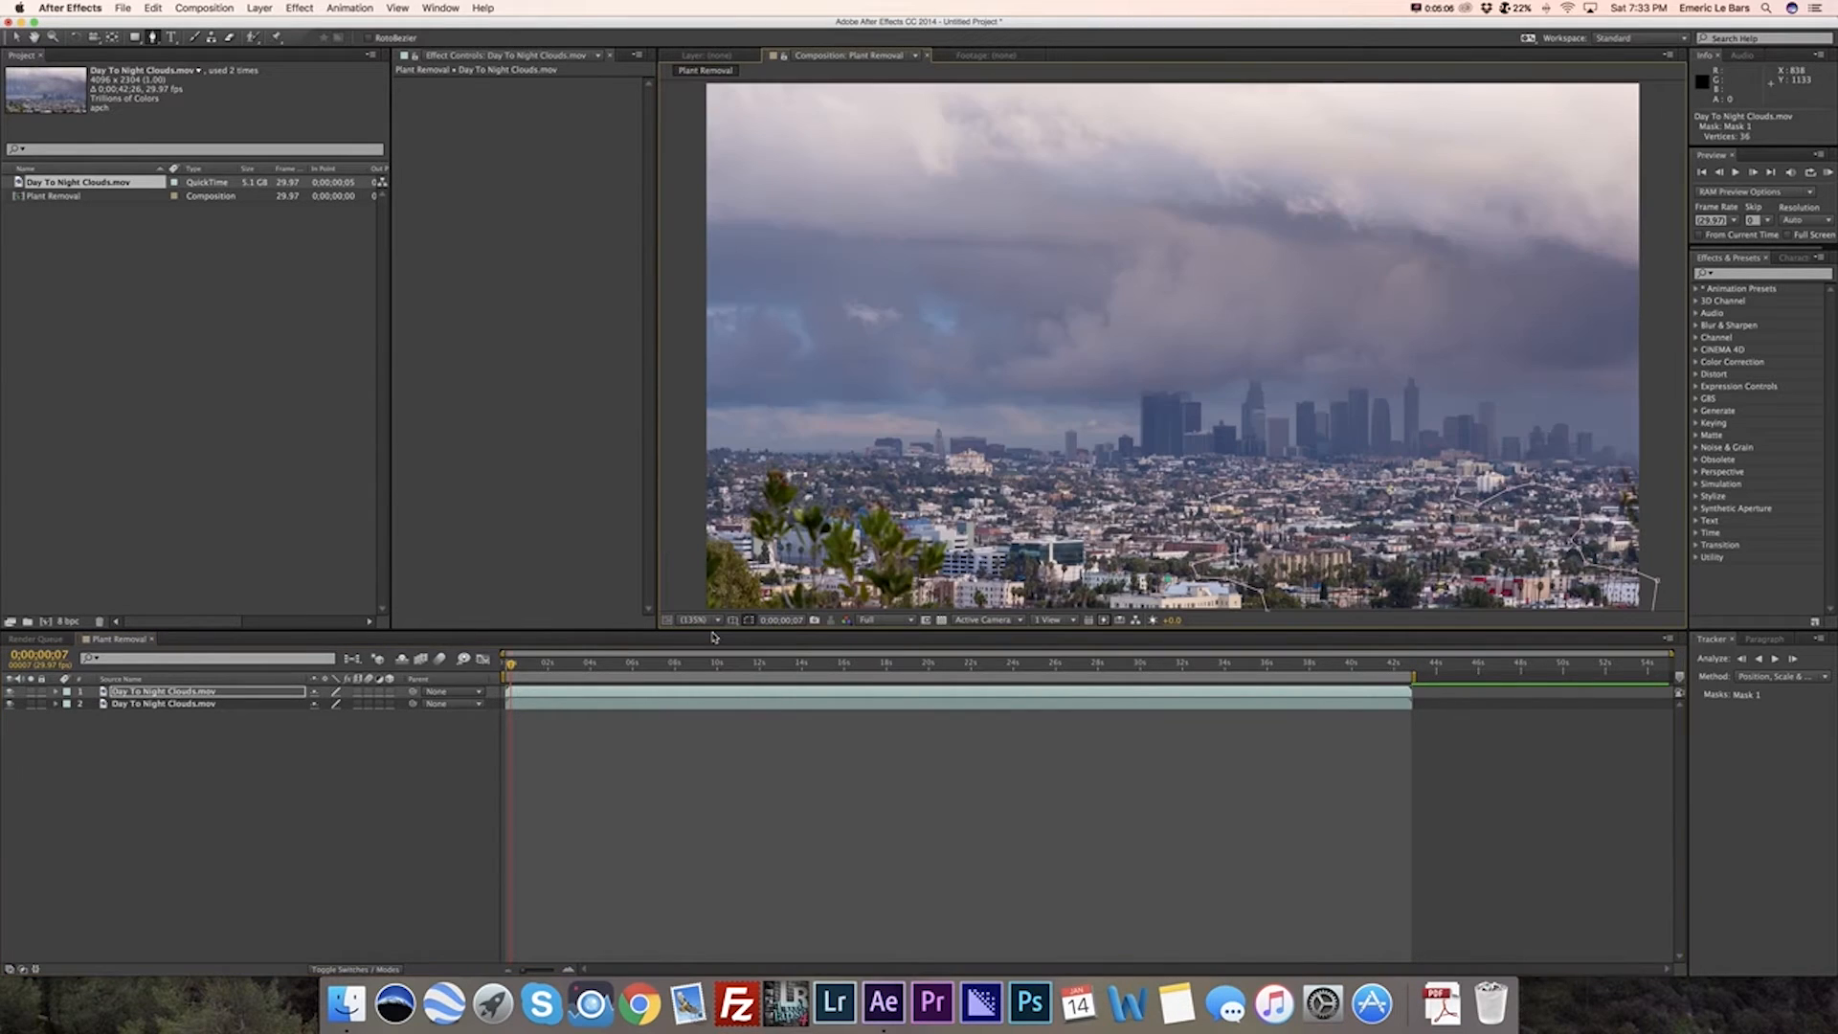
{"action": "left_click", "coordinate": [13, 39]}
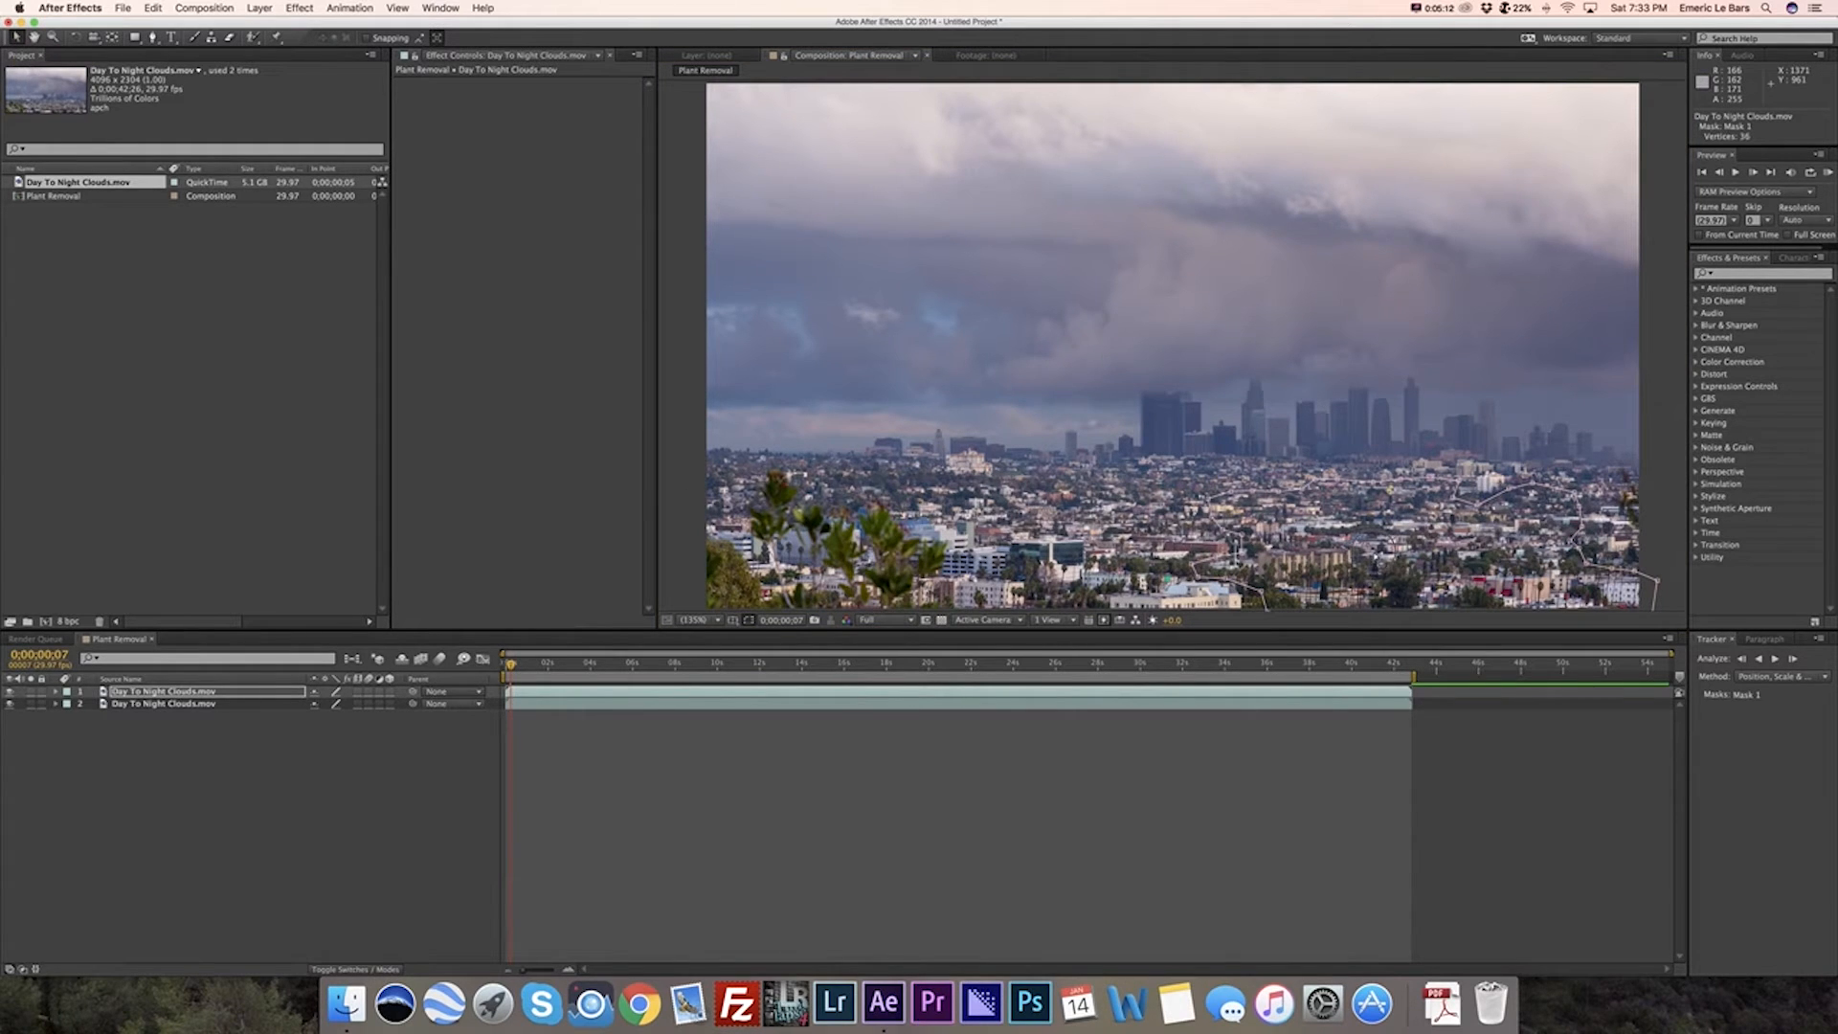
{"action": "left_click", "coordinate": [1131, 349]}
{"action": "left_click_drag", "start_coordinate": [1386, 548], "coordinate": [815, 558]}
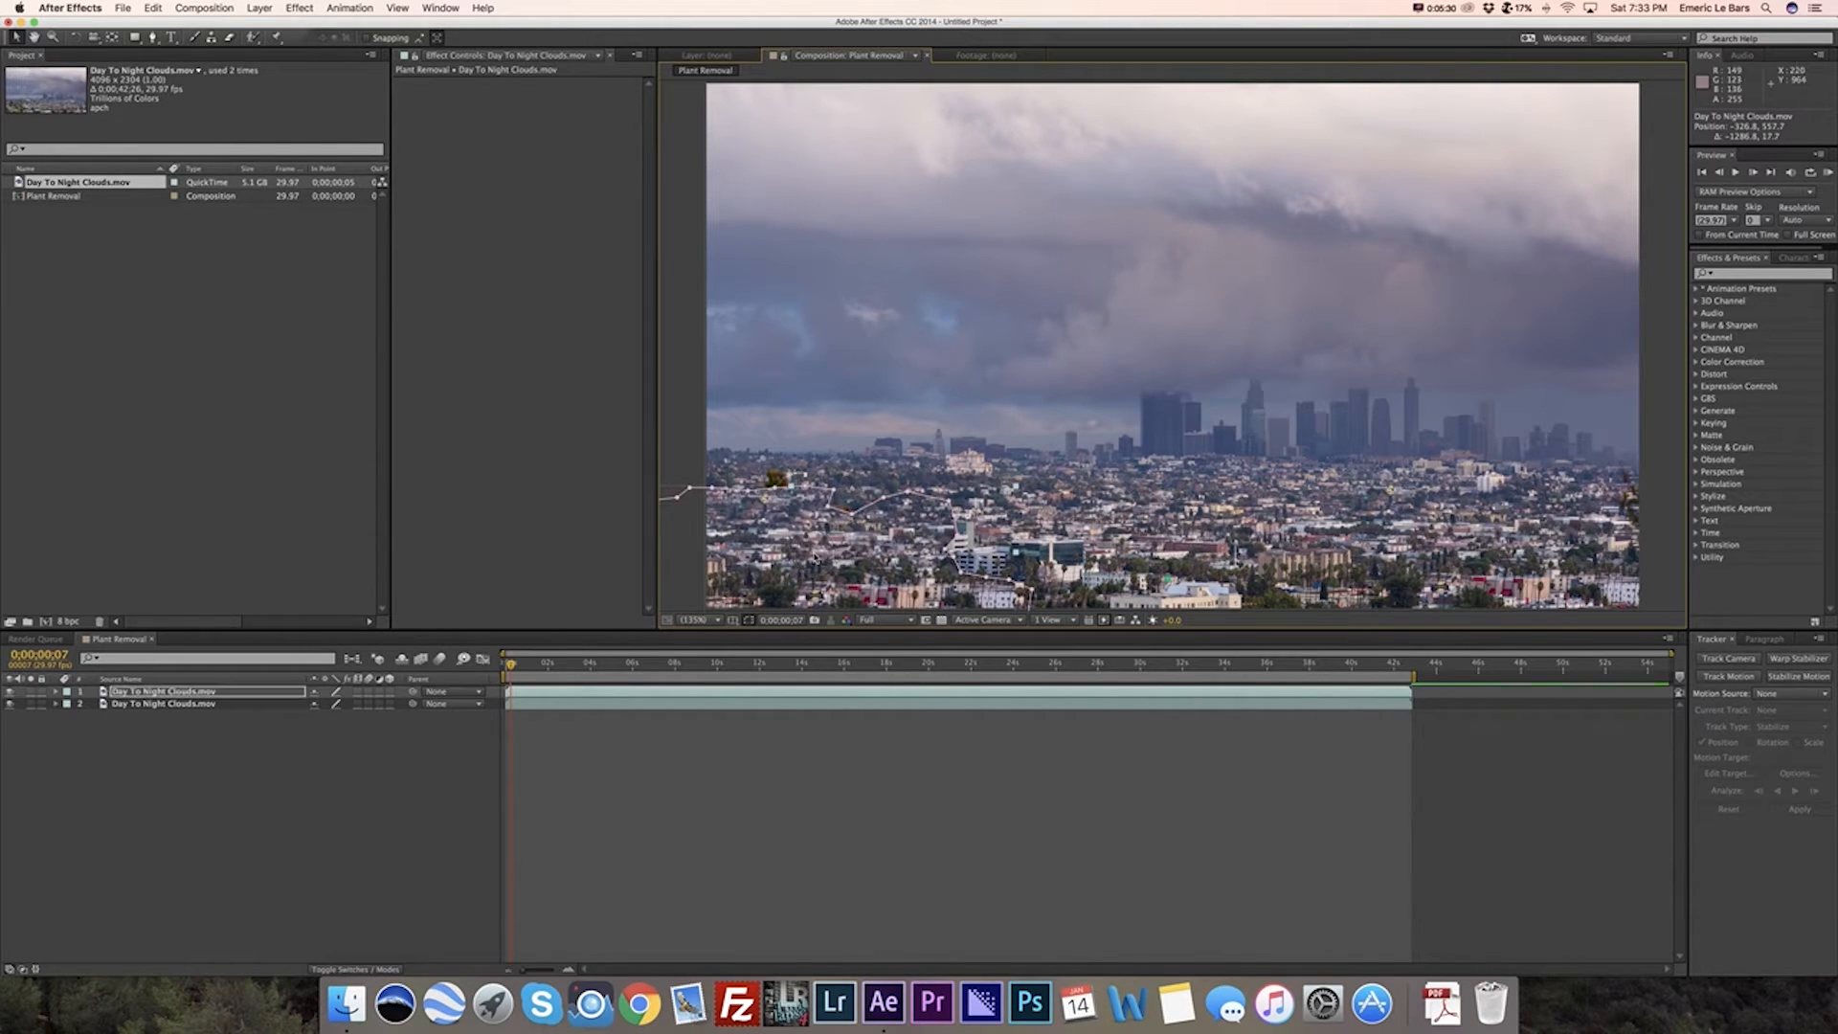
{"action": "left_click", "coordinate": [269, 799]}
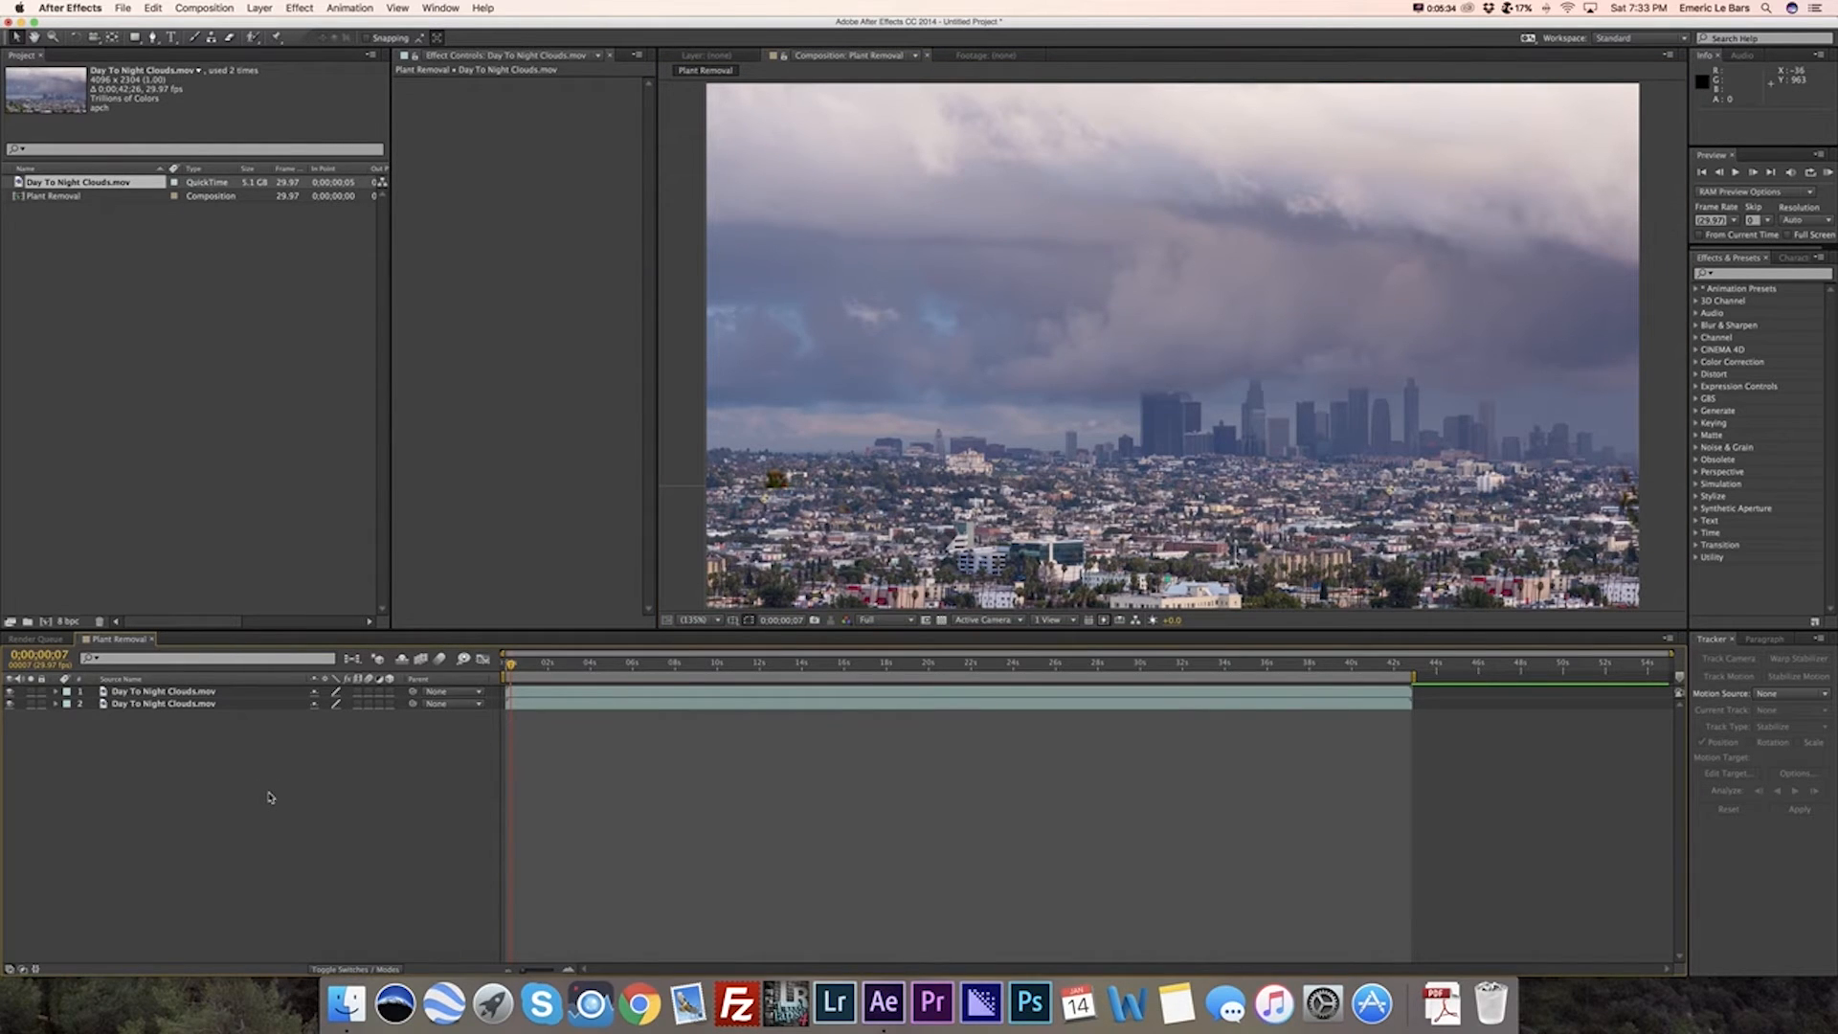
Step: Compare the shot with and without the masked copy by toggling that layer's visibility
{"action": "left_click", "coordinate": [10, 691]}
{"action": "left_click", "coordinate": [9, 692]}
{"action": "left_click", "coordinate": [10, 693]}
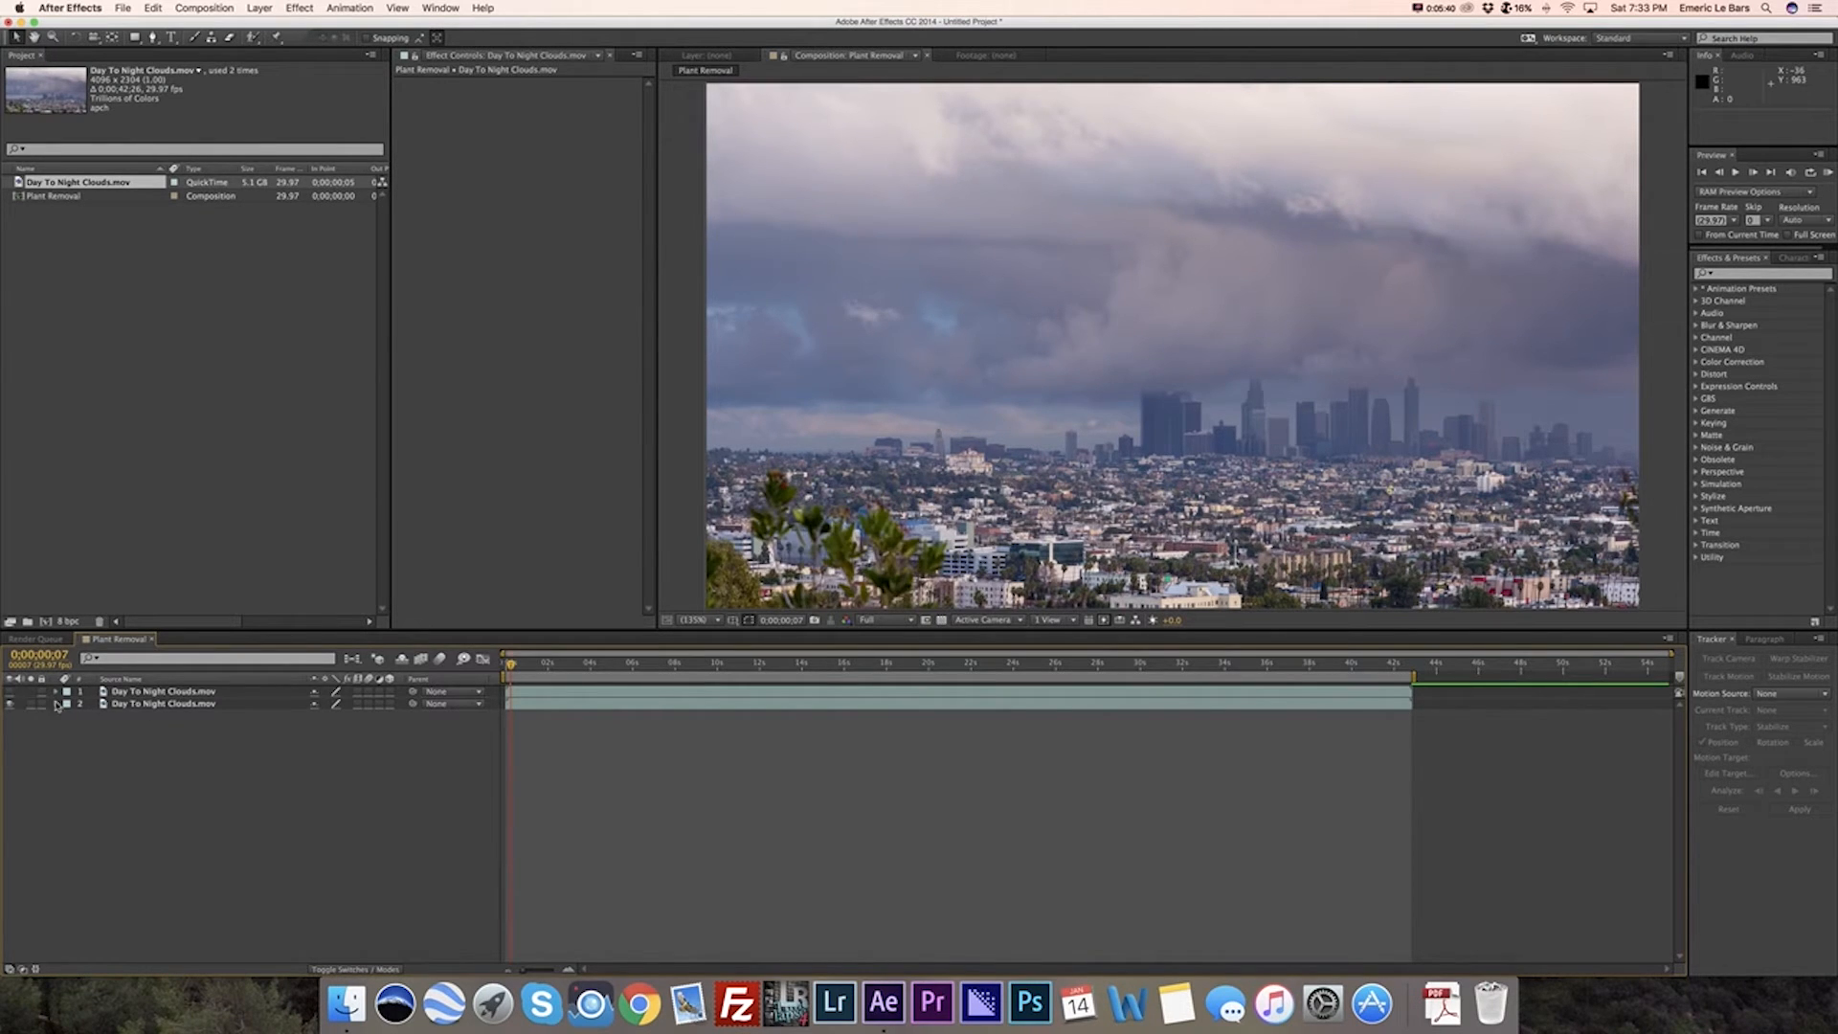
{"action": "left_click", "coordinate": [10, 691]}
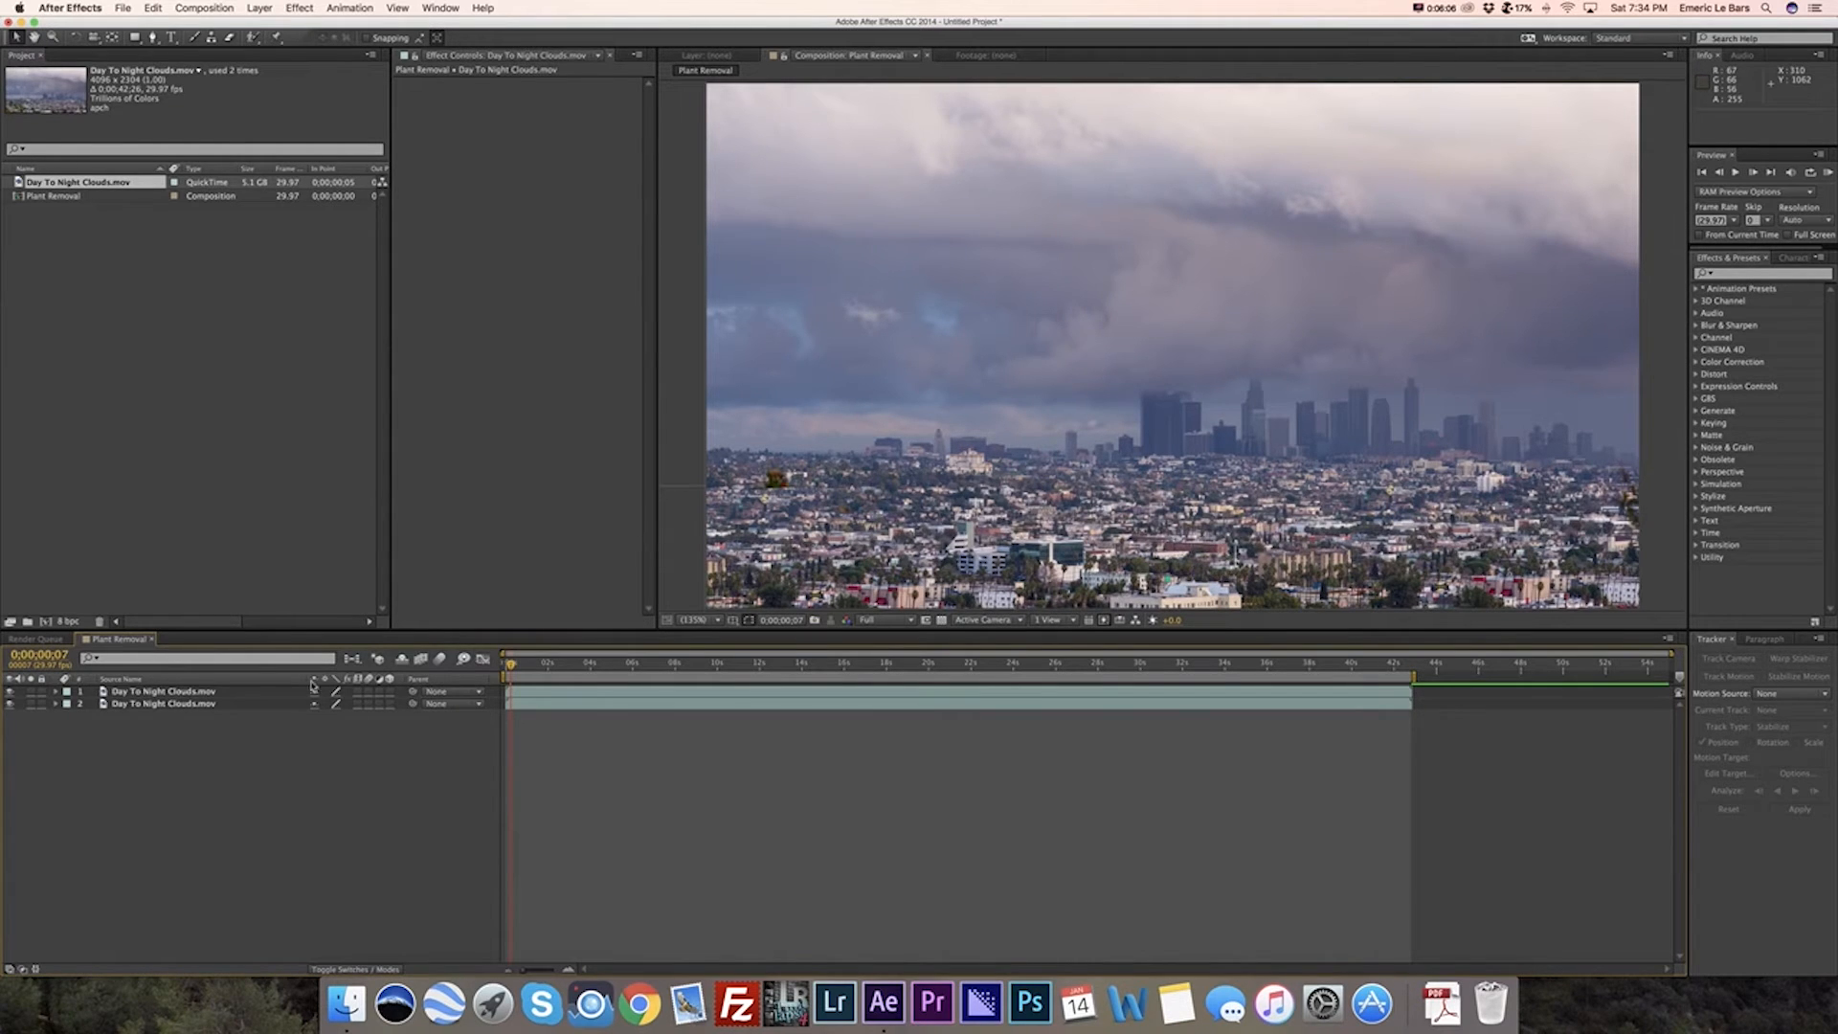
Step: Move the points on the copy's mask beside the stepped white and green tower inward to cut the tower out of the patch
{"action": "key", "text": "z"}
{"action": "left_click", "coordinate": [962, 546]}
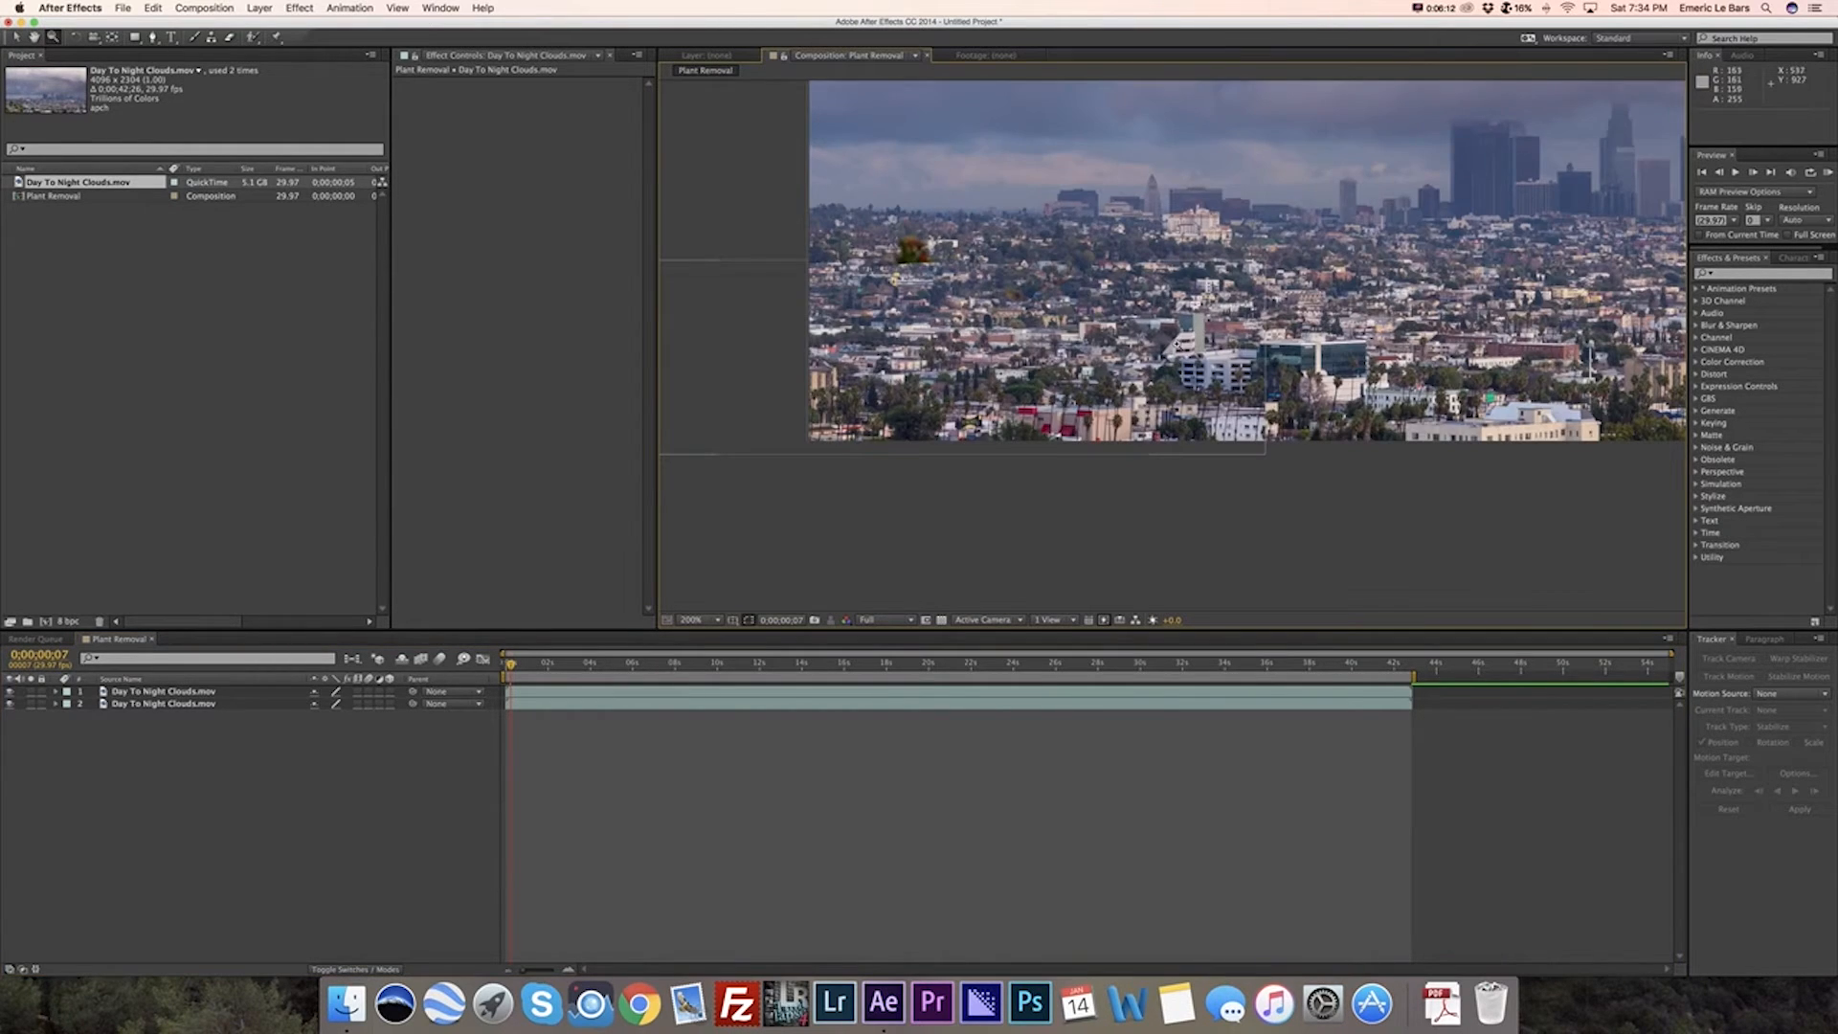
{"action": "left_click", "coordinate": [1175, 344]}
{"action": "left_click", "coordinate": [1175, 352]}
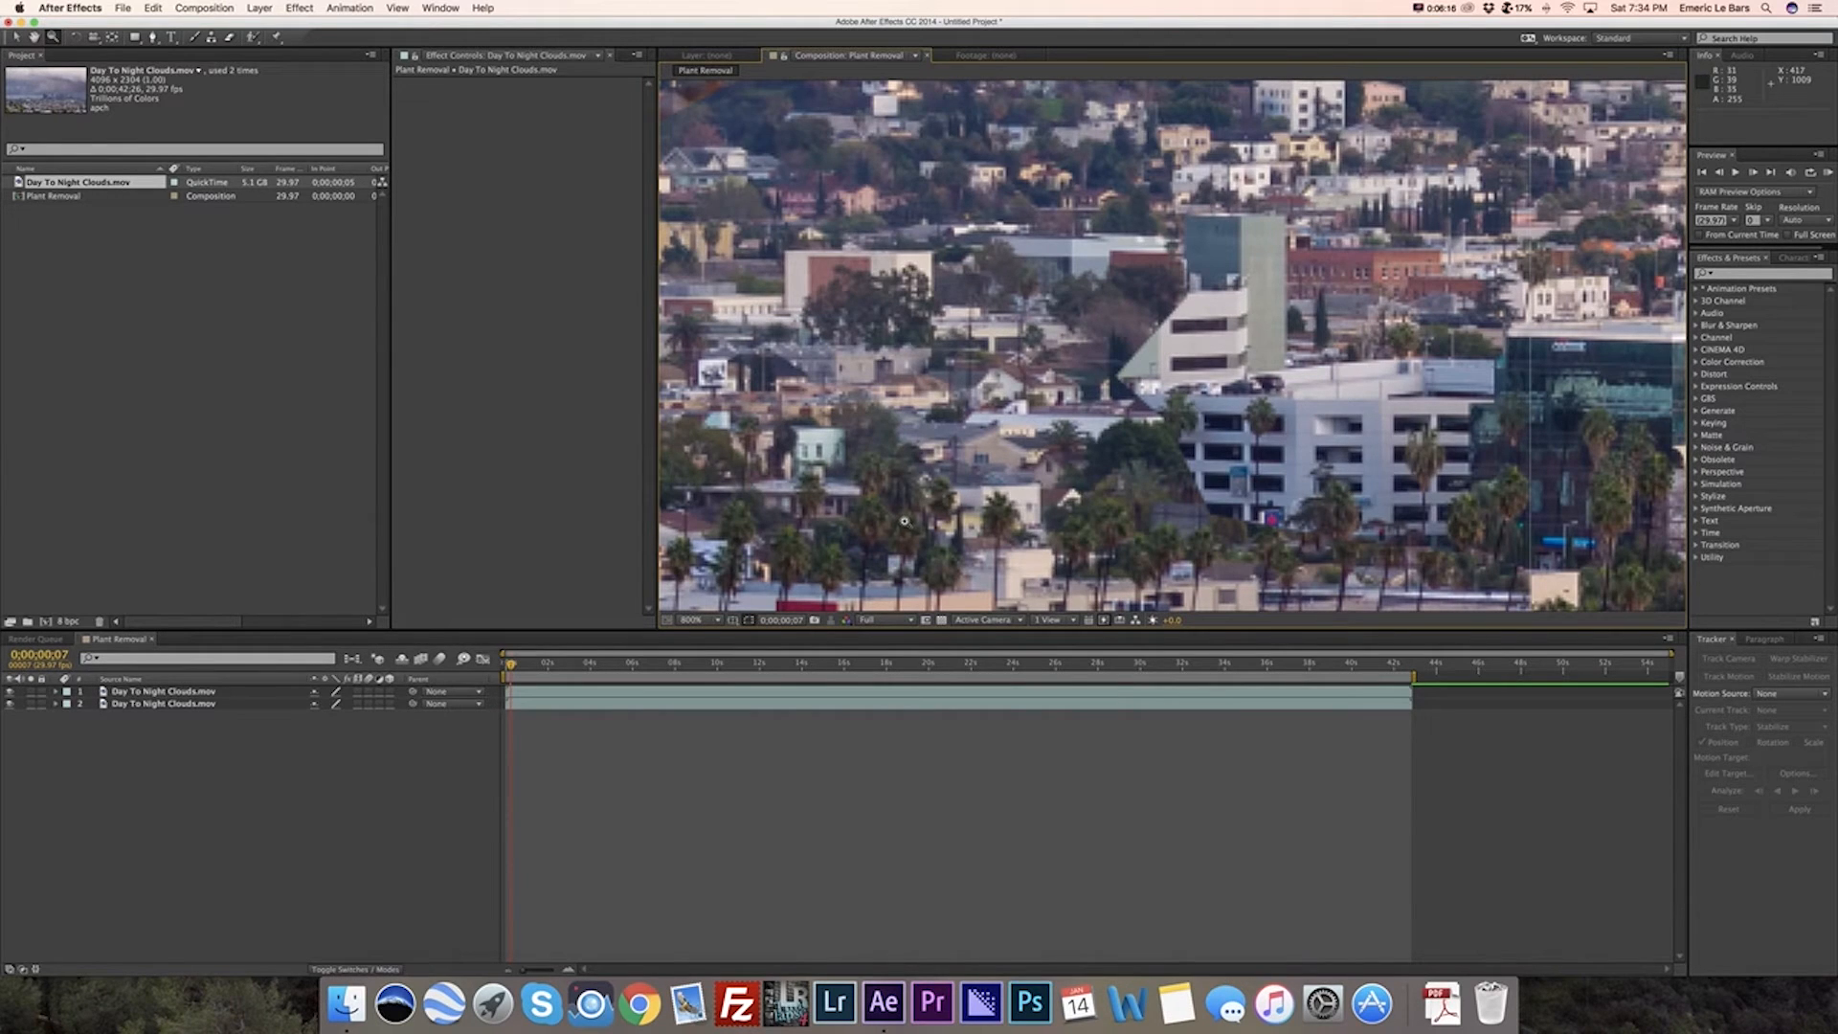
{"action": "left_click", "coordinate": [135, 691]}
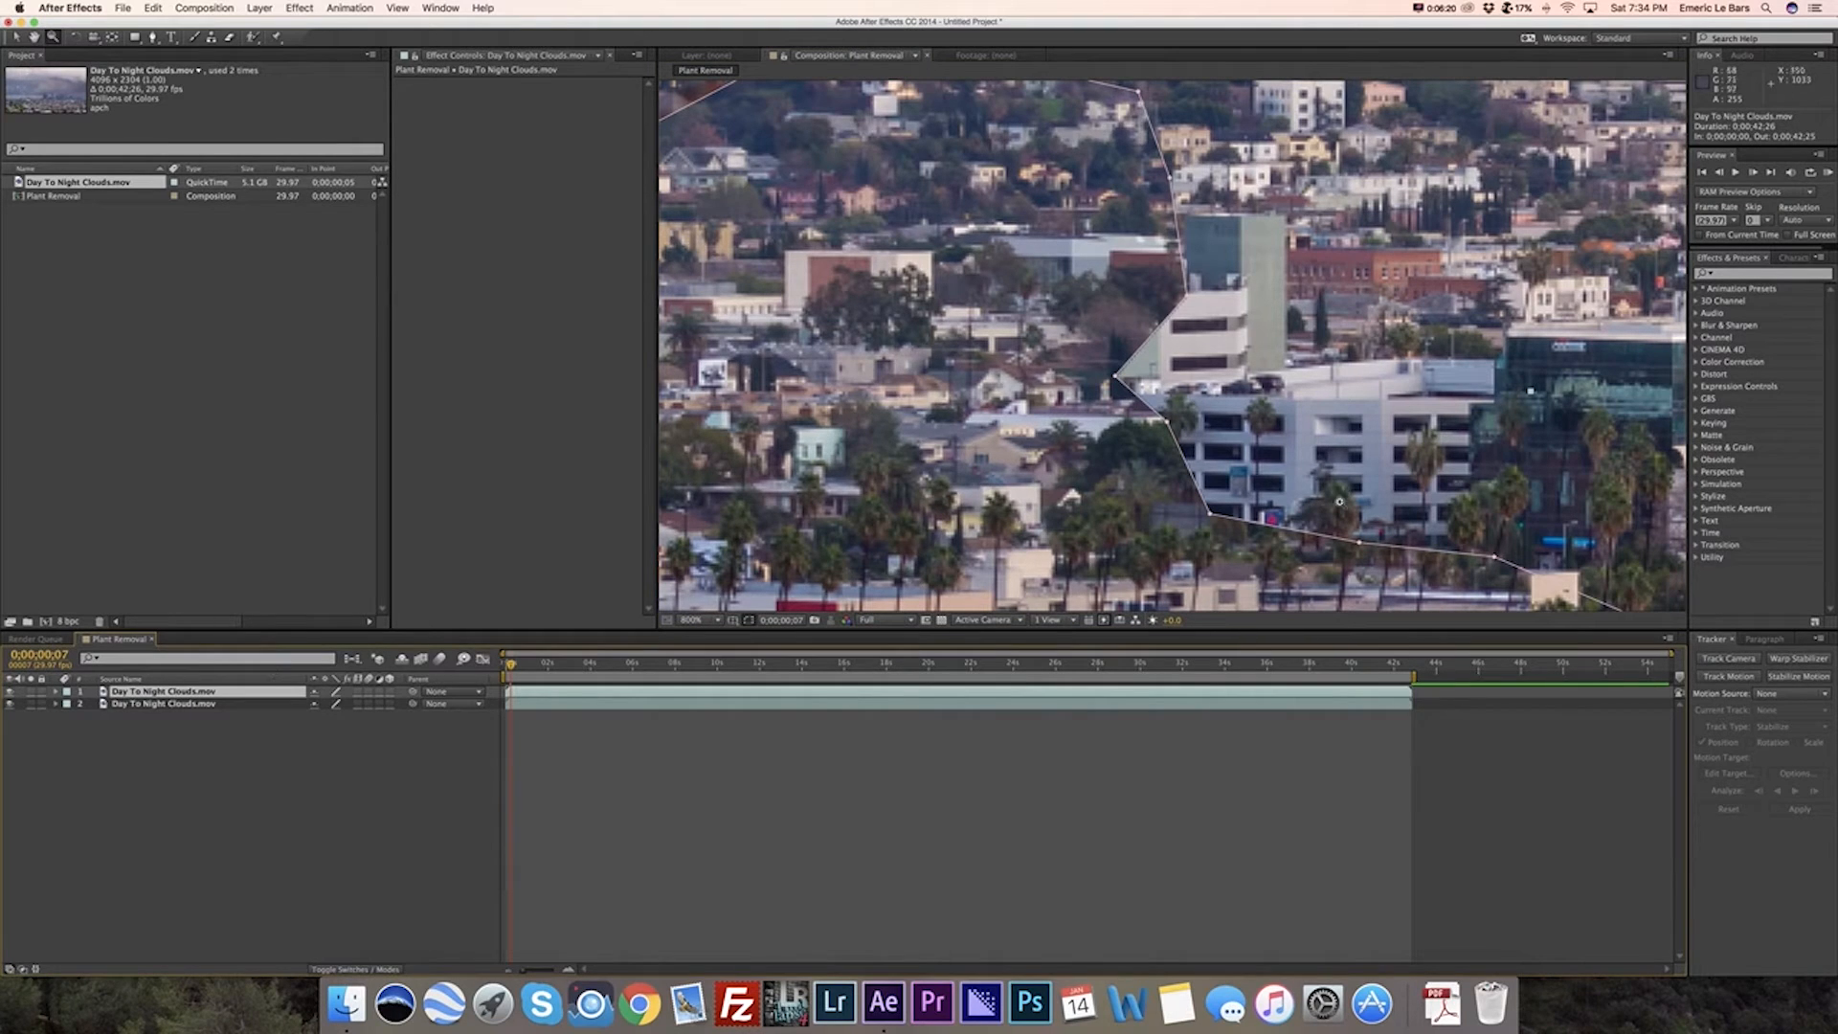
{"action": "key", "text": "g"}
{"action": "left_click", "coordinate": [1116, 380]}
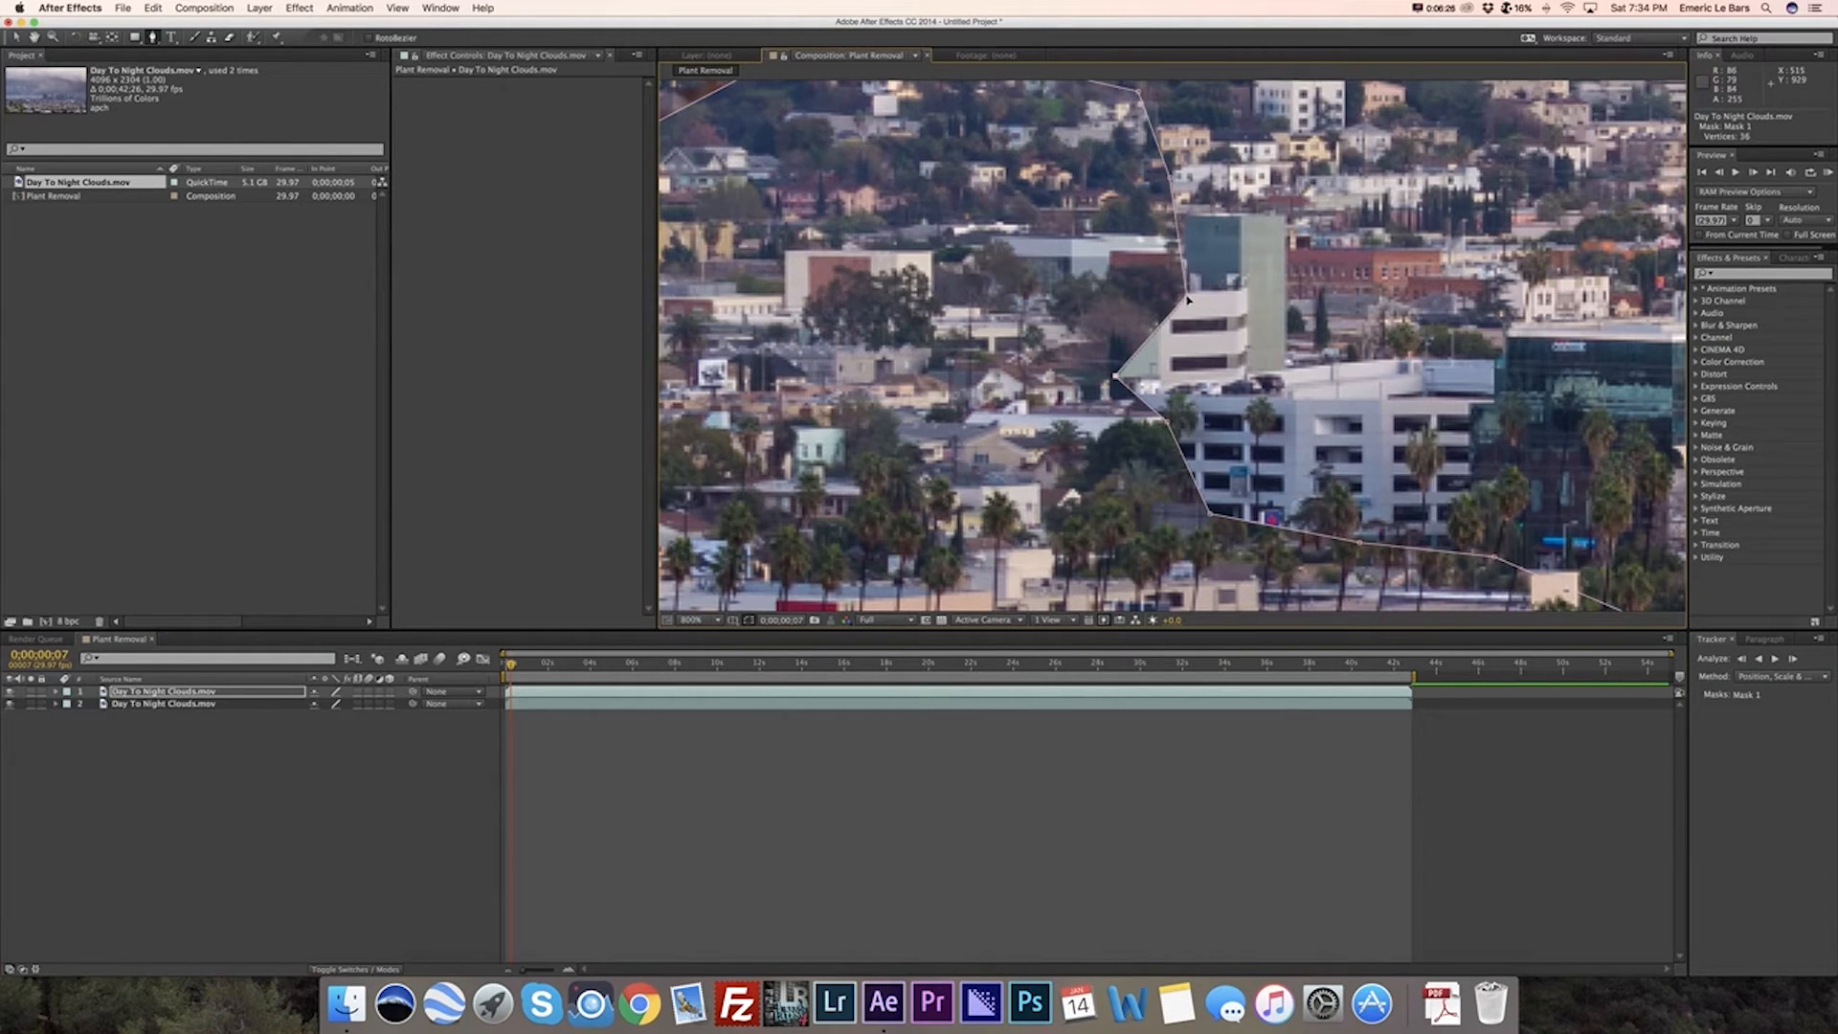
{"action": "left_click_drag", "start_coordinate": [1172, 294], "coordinate": [1065, 258]}
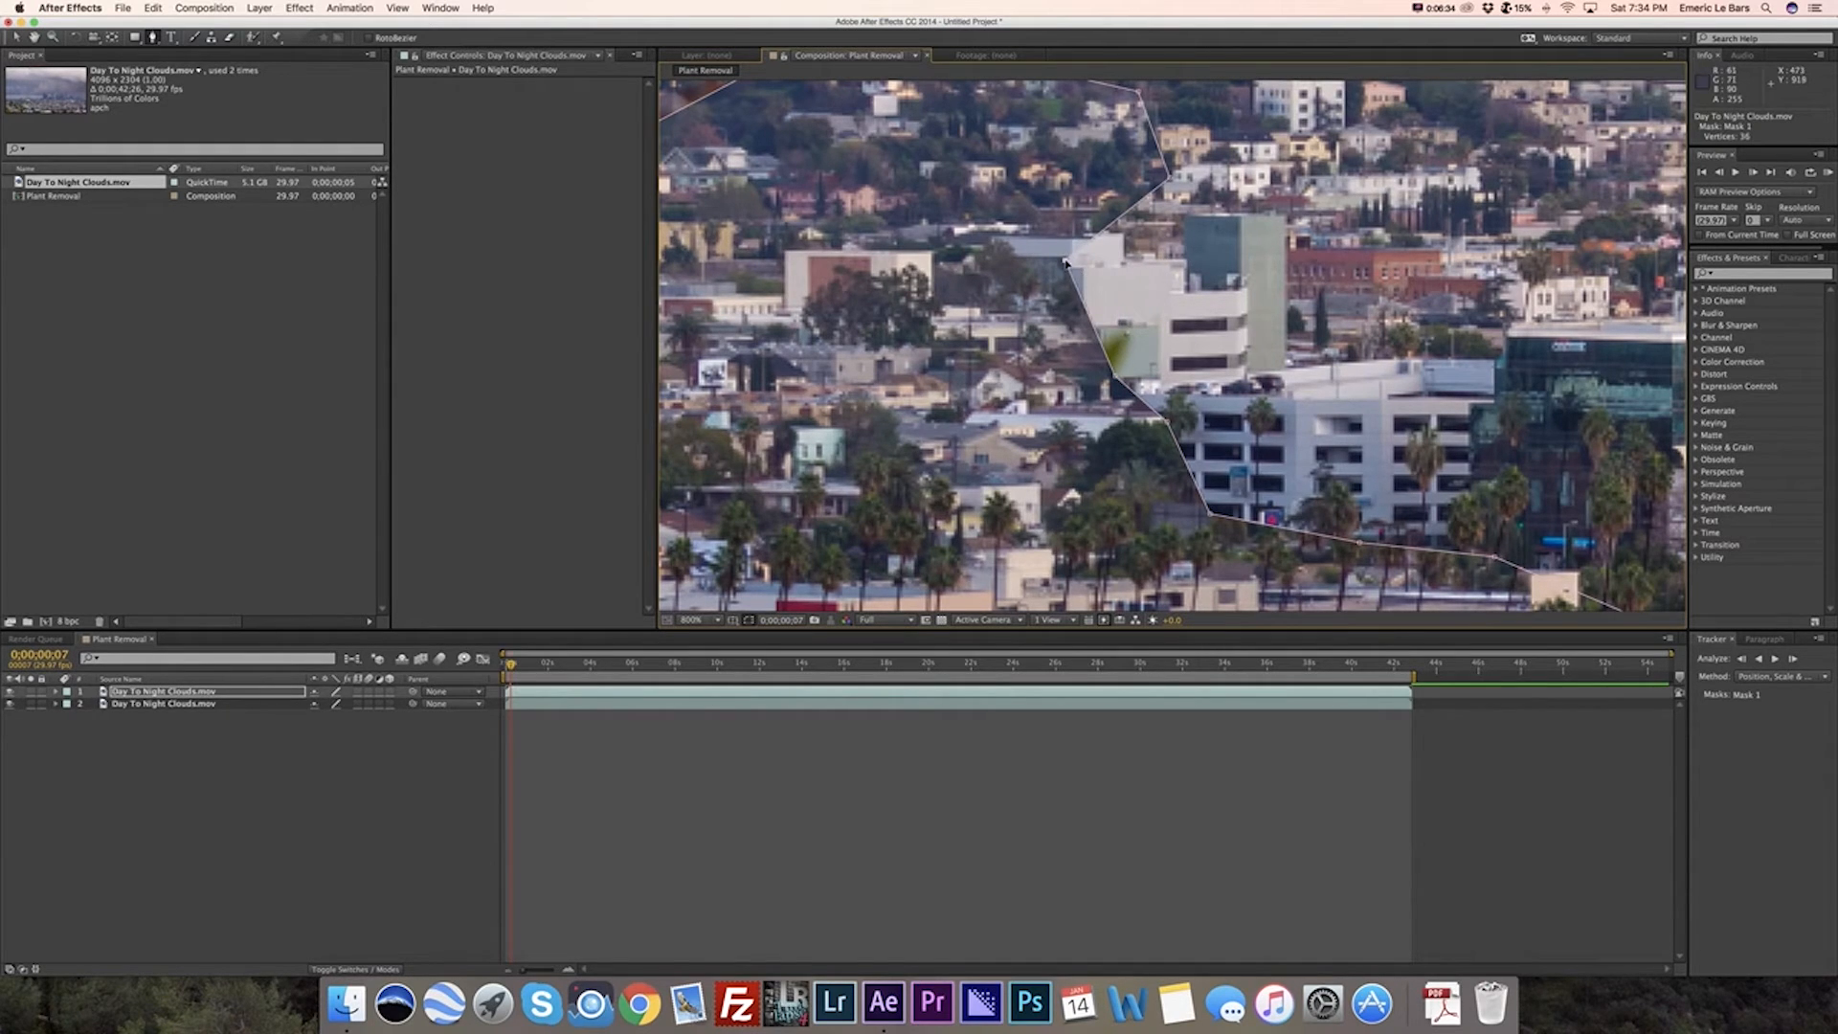
{"action": "left_click_drag", "start_coordinate": [1065, 259], "coordinate": [1287, 217]}
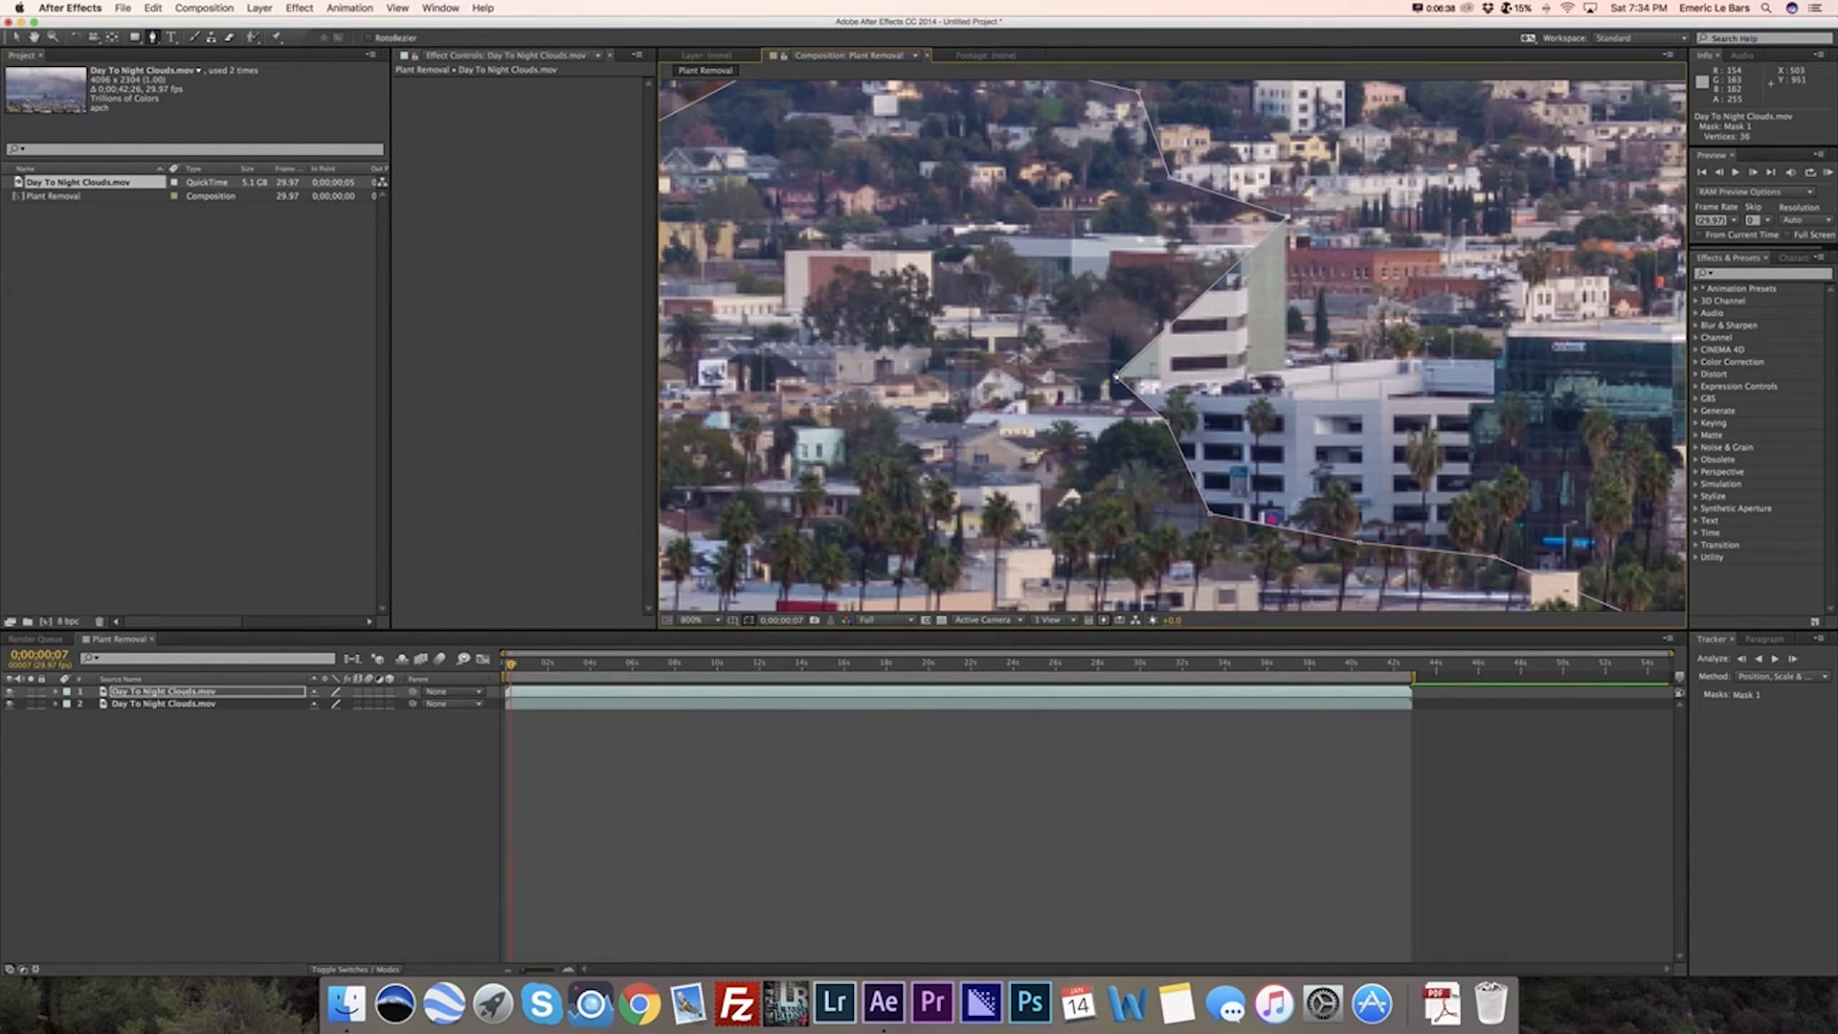
{"action": "left_click_drag", "start_coordinate": [1115, 374], "coordinate": [1292, 354]}
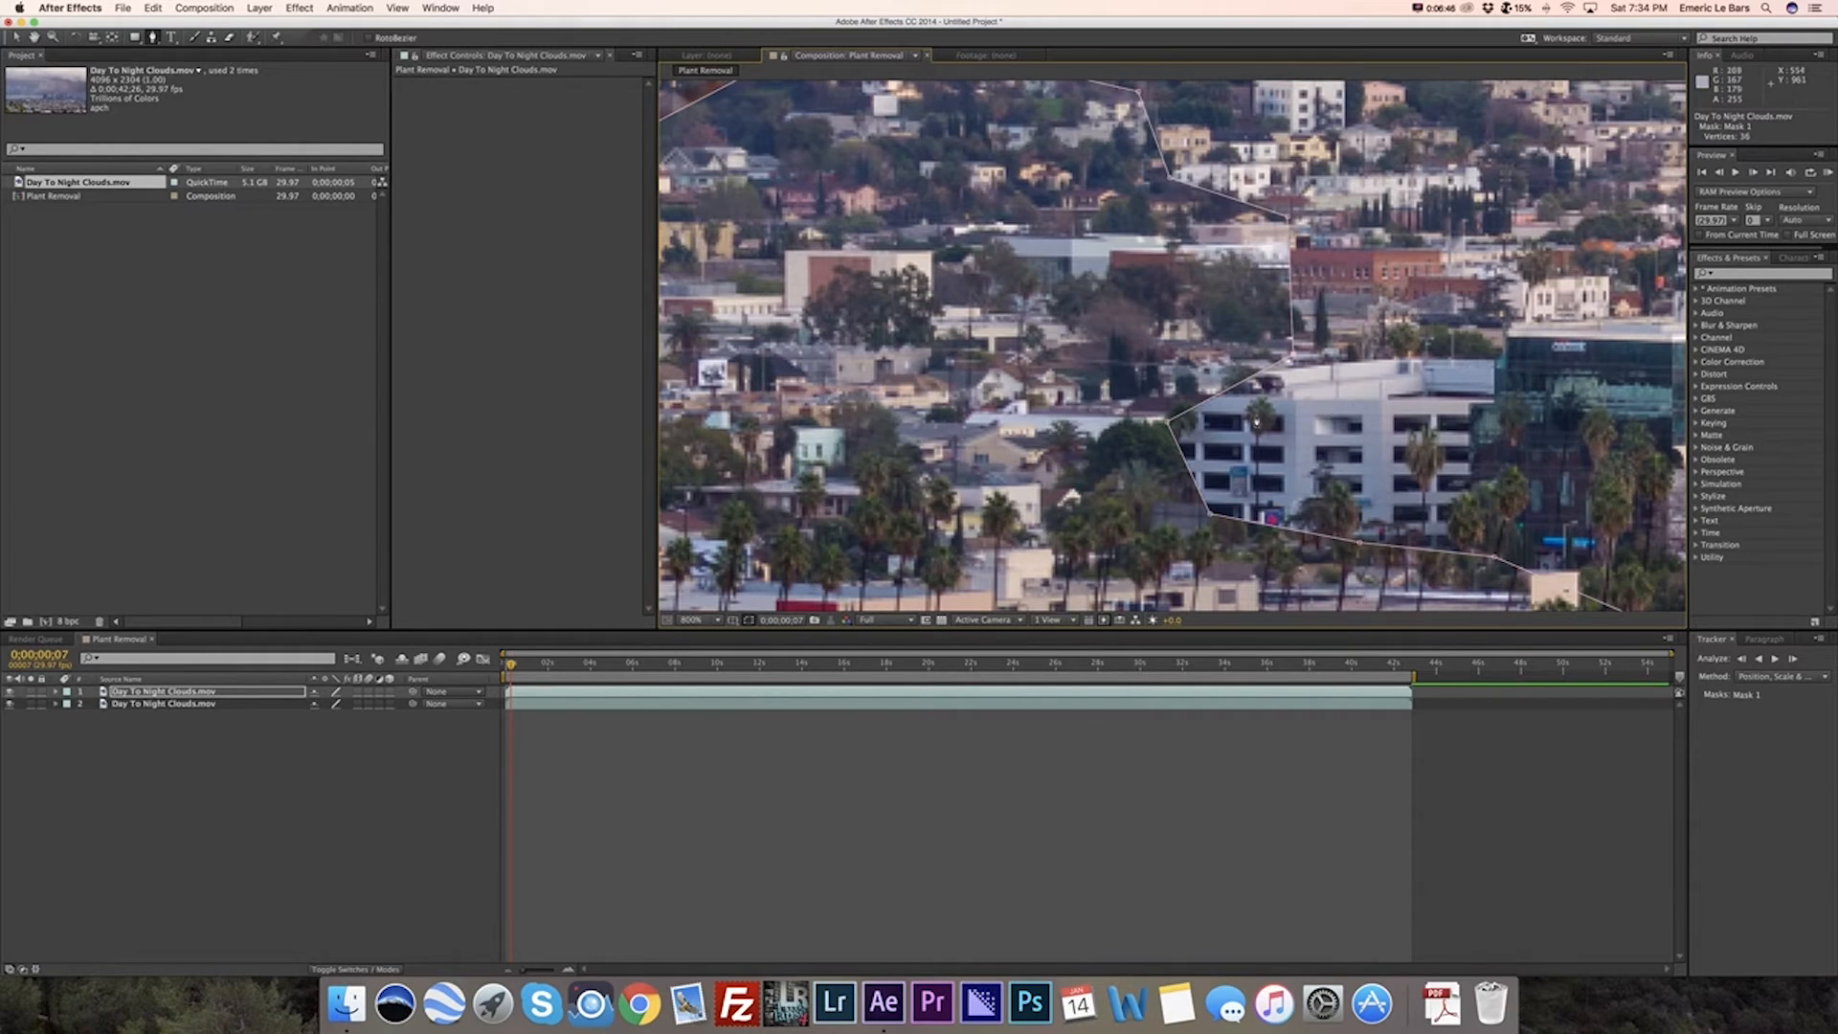
Step: Pull the mask points beside the white parking building inward so the edge runs vertically along the building's side
{"action": "left_click_drag", "start_coordinate": [1169, 421], "coordinate": [1281, 359]}
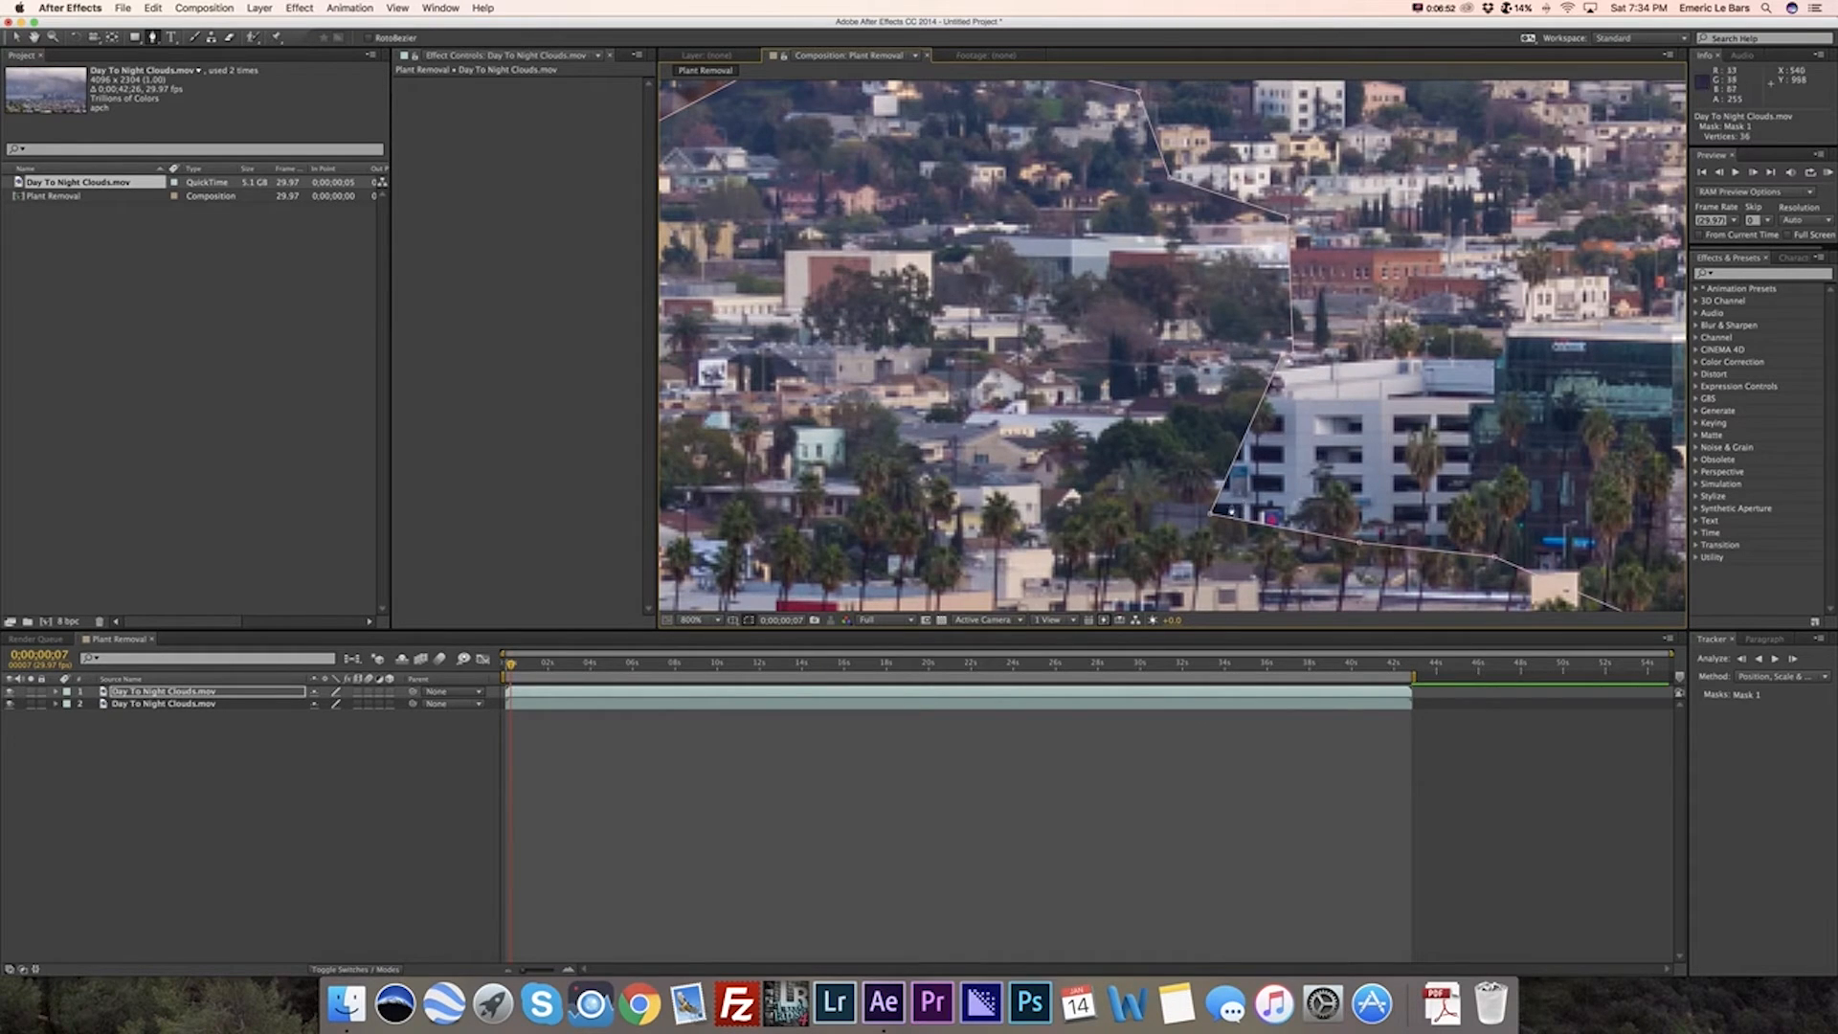
{"action": "left_click_drag", "start_coordinate": [1211, 514], "coordinate": [1284, 539]}
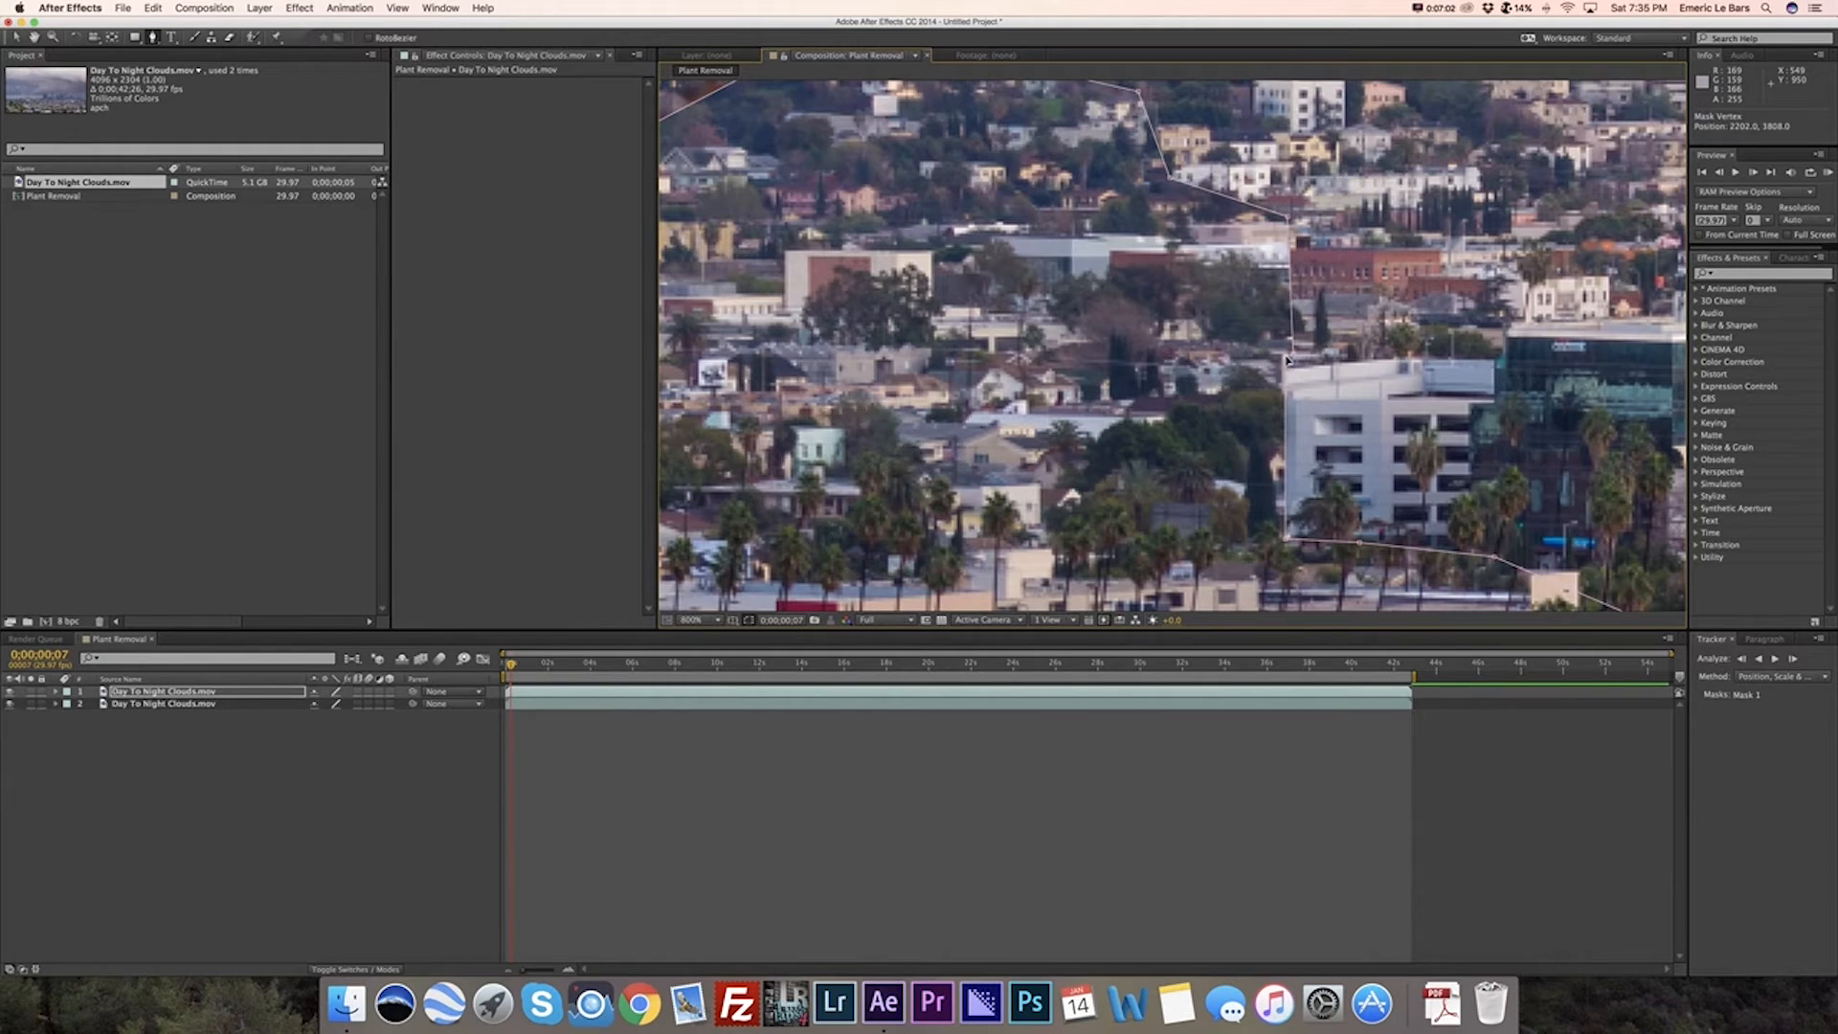
{"action": "left_click_drag", "start_coordinate": [1363, 547], "coordinate": [1303, 541]}
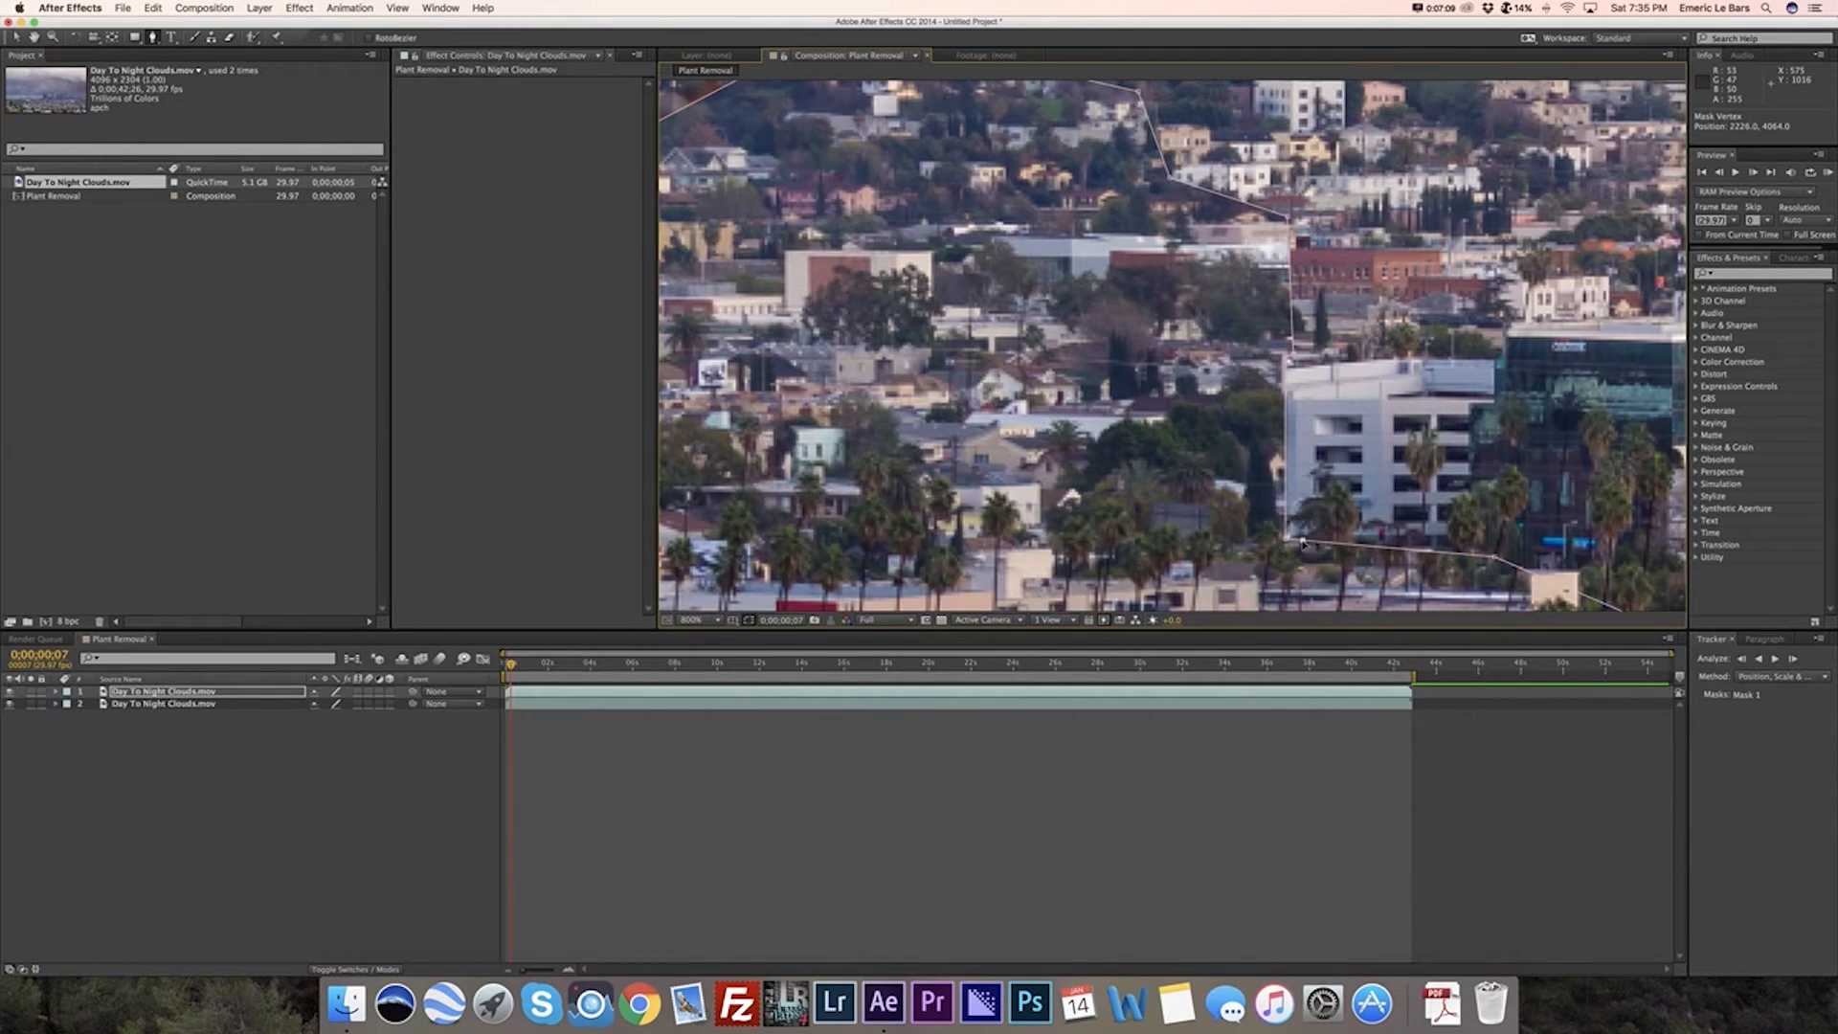
{"action": "left_click", "coordinate": [342, 805]}
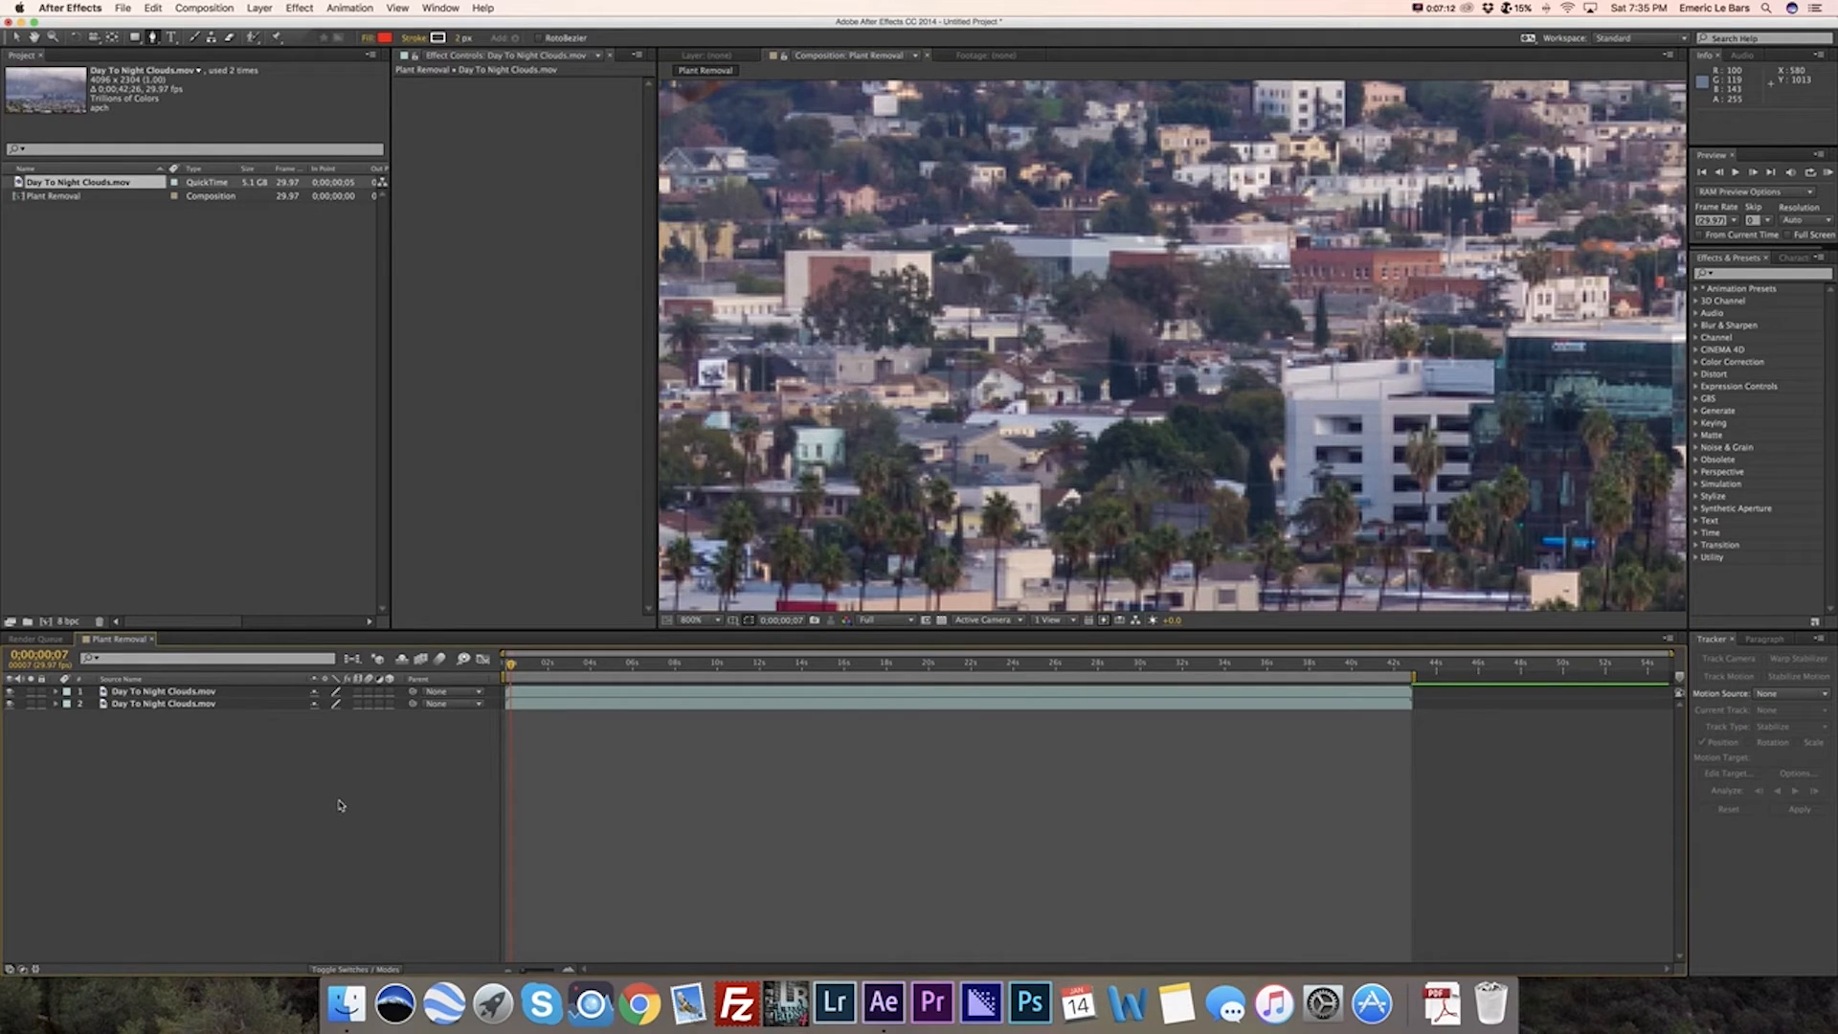
Step: Set the Mask Feather of Mask 1 on the masked copy to 5 pixels
{"action": "left_click", "coordinate": [706, 620]}
{"action": "key", "text": "shift+slash"}
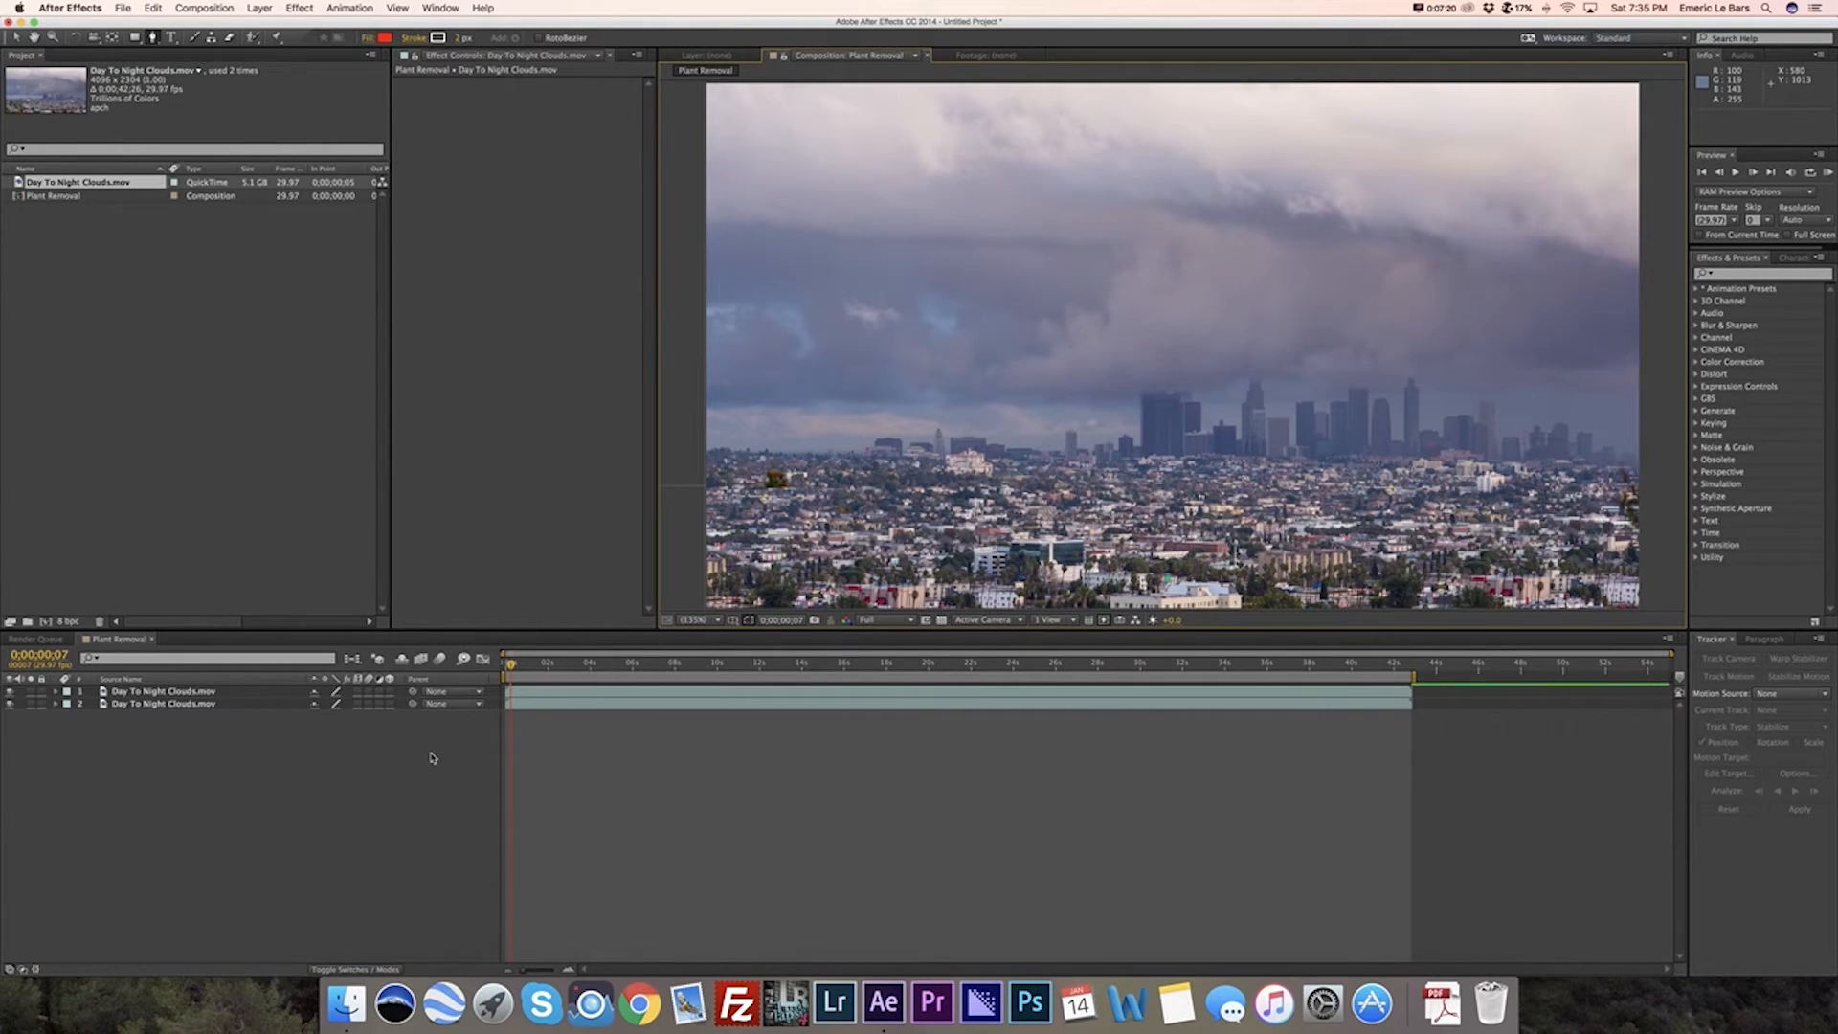
{"action": "left_click", "coordinate": [55, 691]}
{"action": "left_click", "coordinate": [68, 704]}
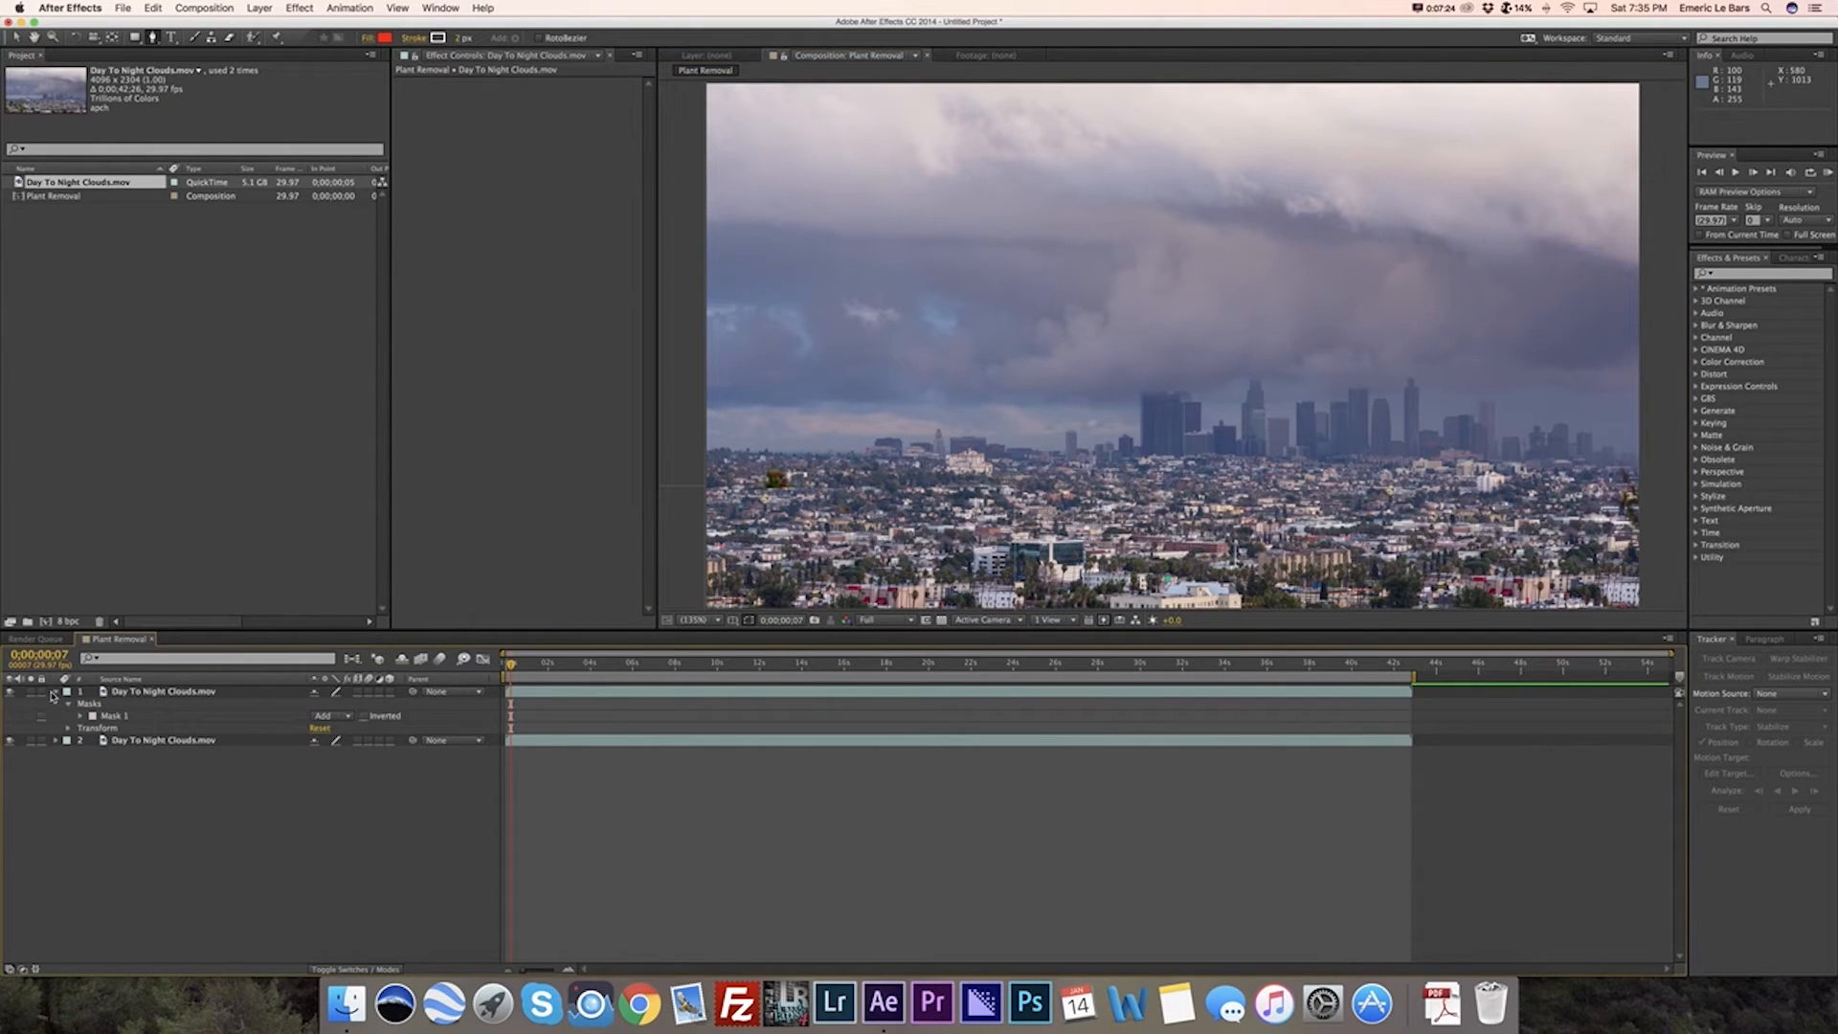
{"action": "left_click", "coordinate": [80, 716]}
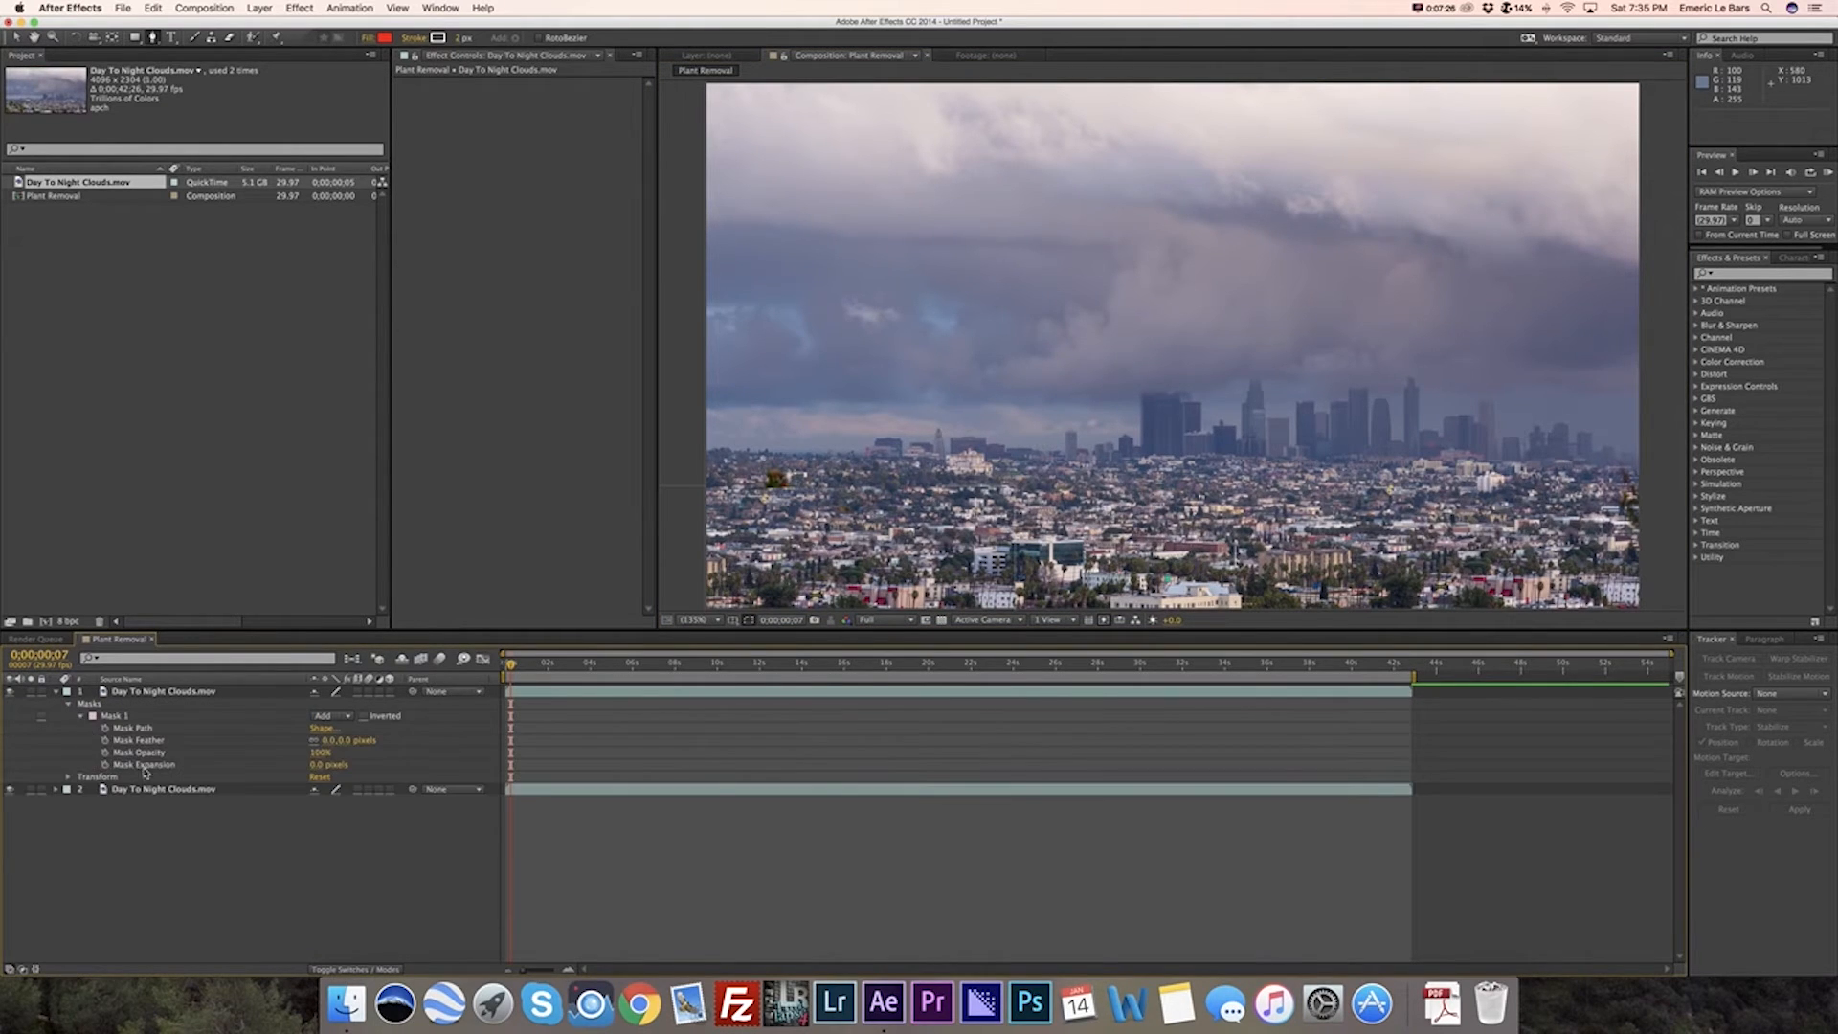
{"action": "left_click", "coordinate": [346, 742]}
{"action": "type", "text": "5"}
{"action": "key", "text": "Return"}
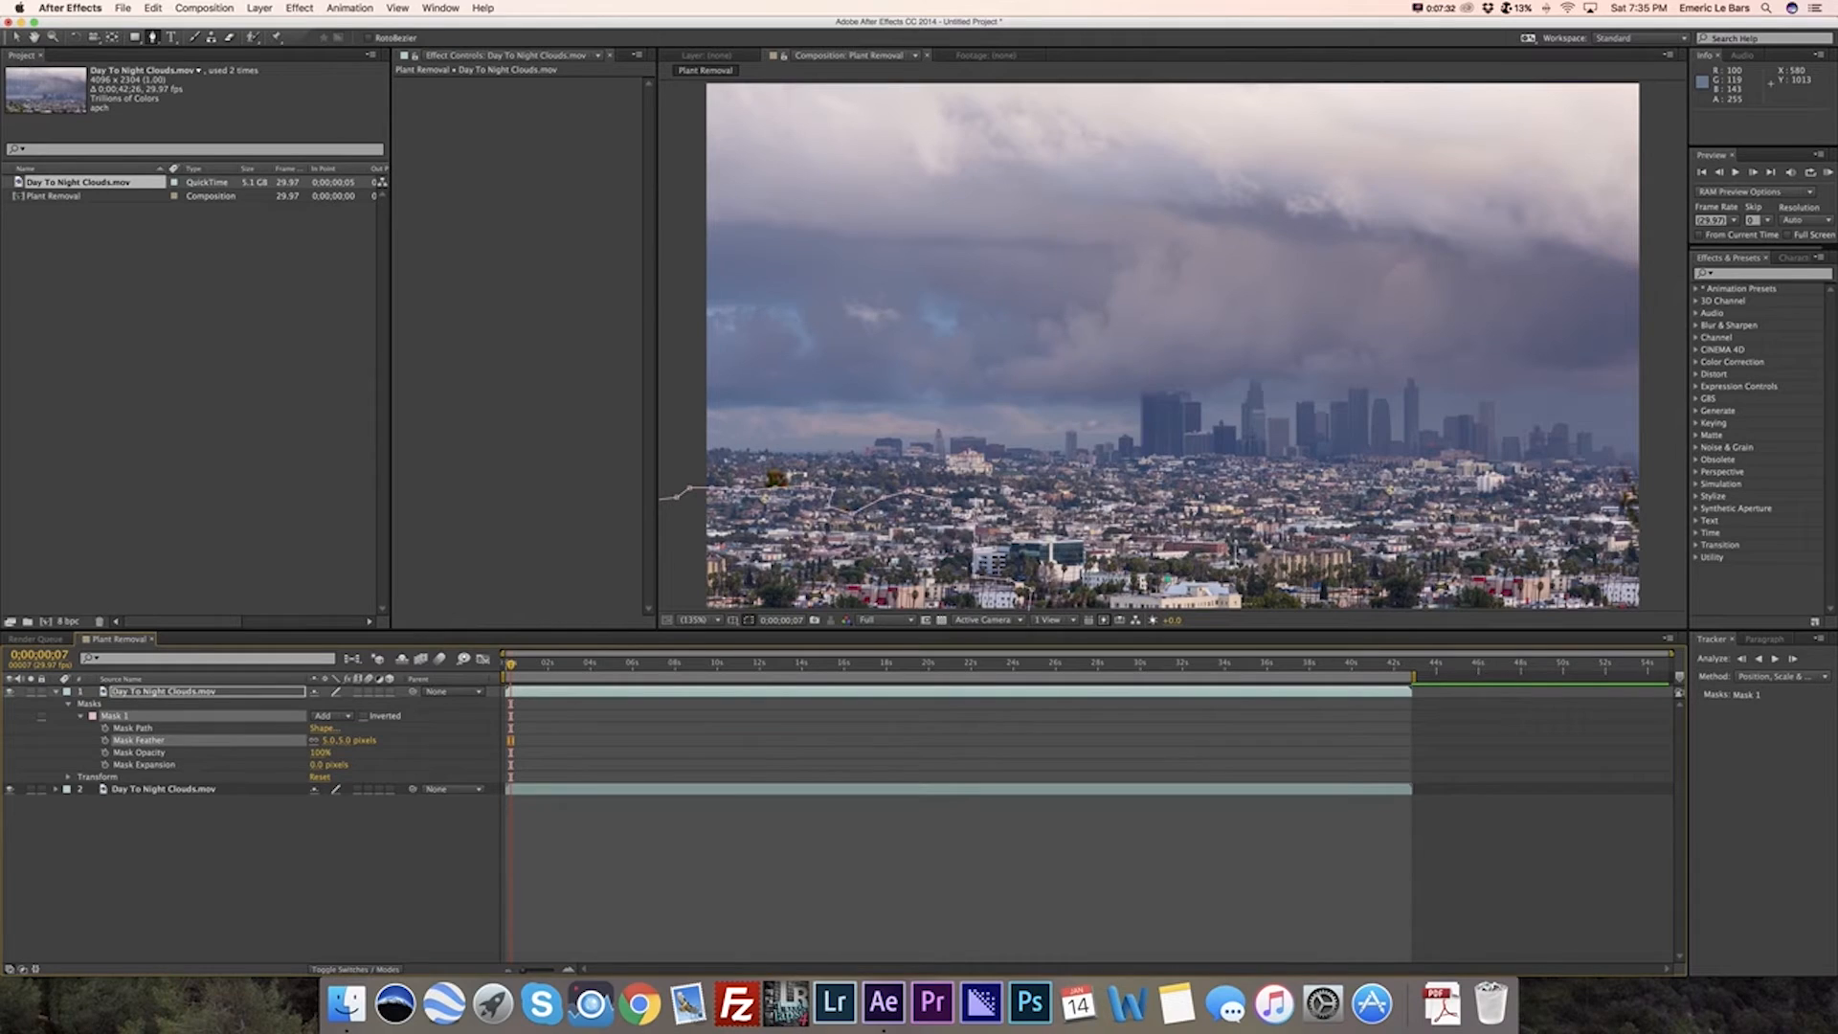
{"action": "left_click", "coordinate": [352, 896]}
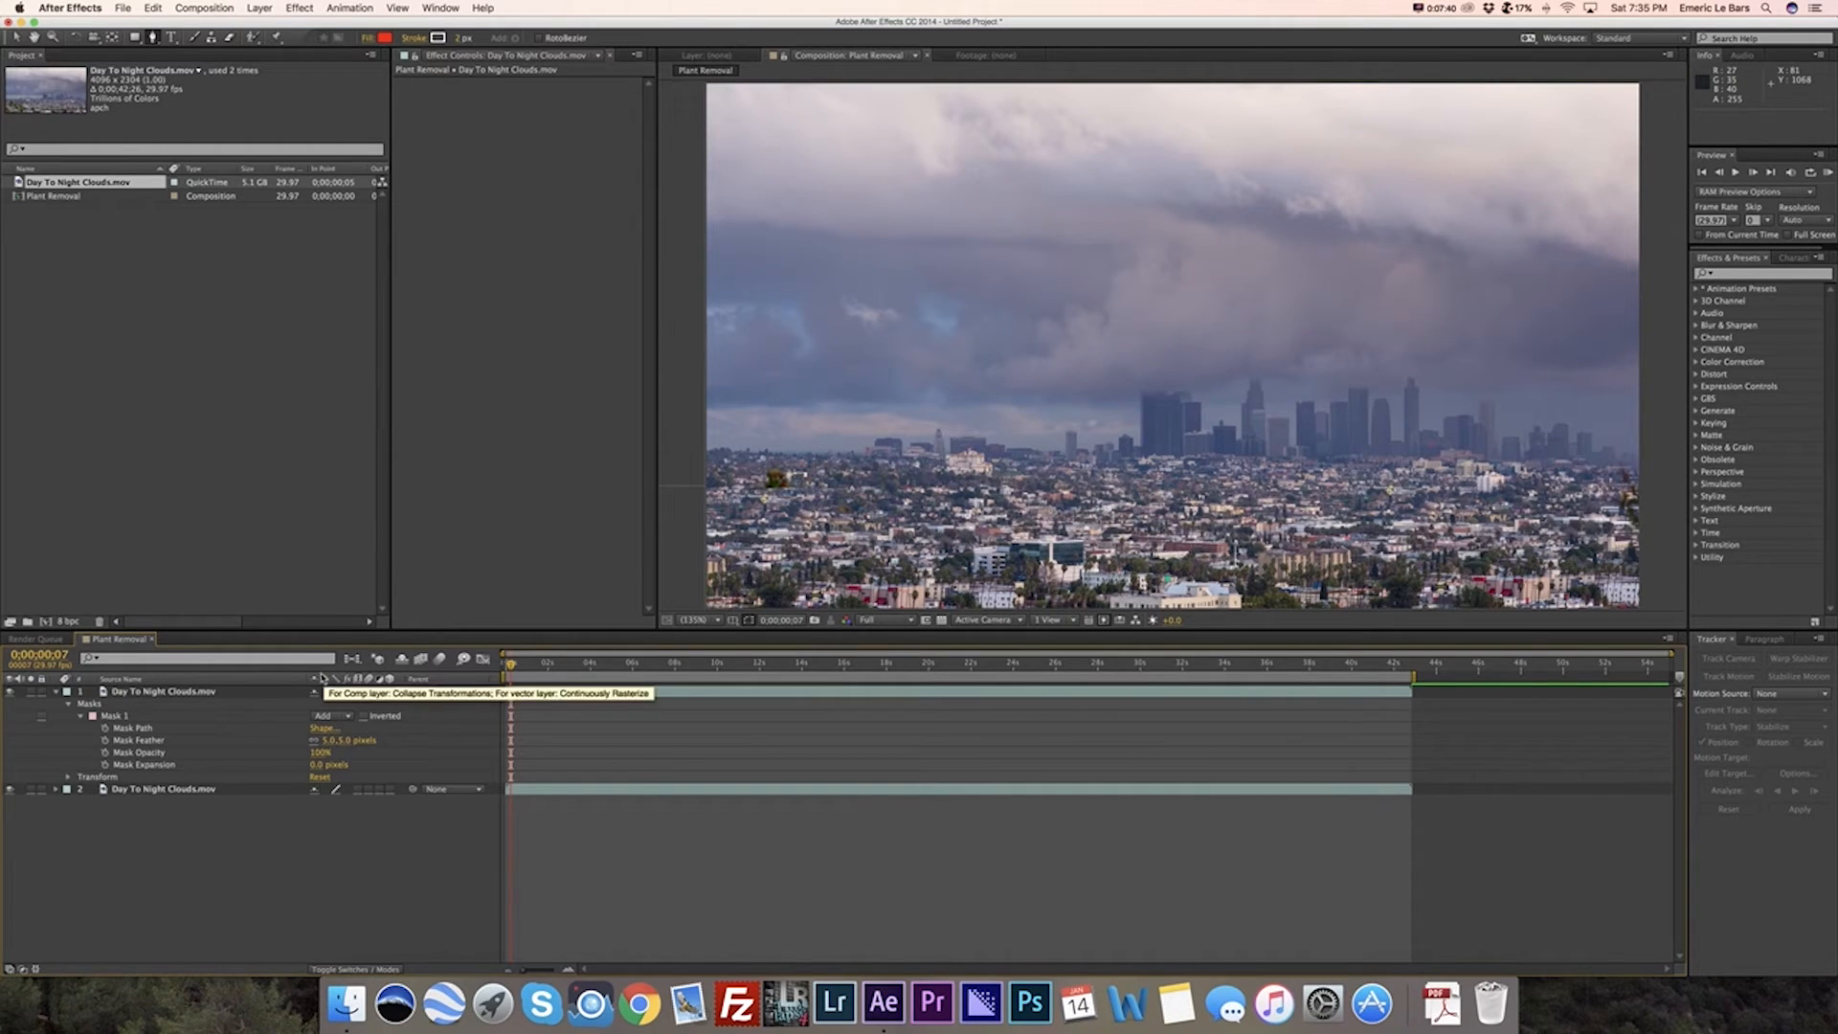
Step: Collapse the masked copy's properties and duplicate the unmasked Day To Night Clouds.mov layer
{"action": "left_click", "coordinate": [89, 704]}
{"action": "left_click", "coordinate": [177, 706]}
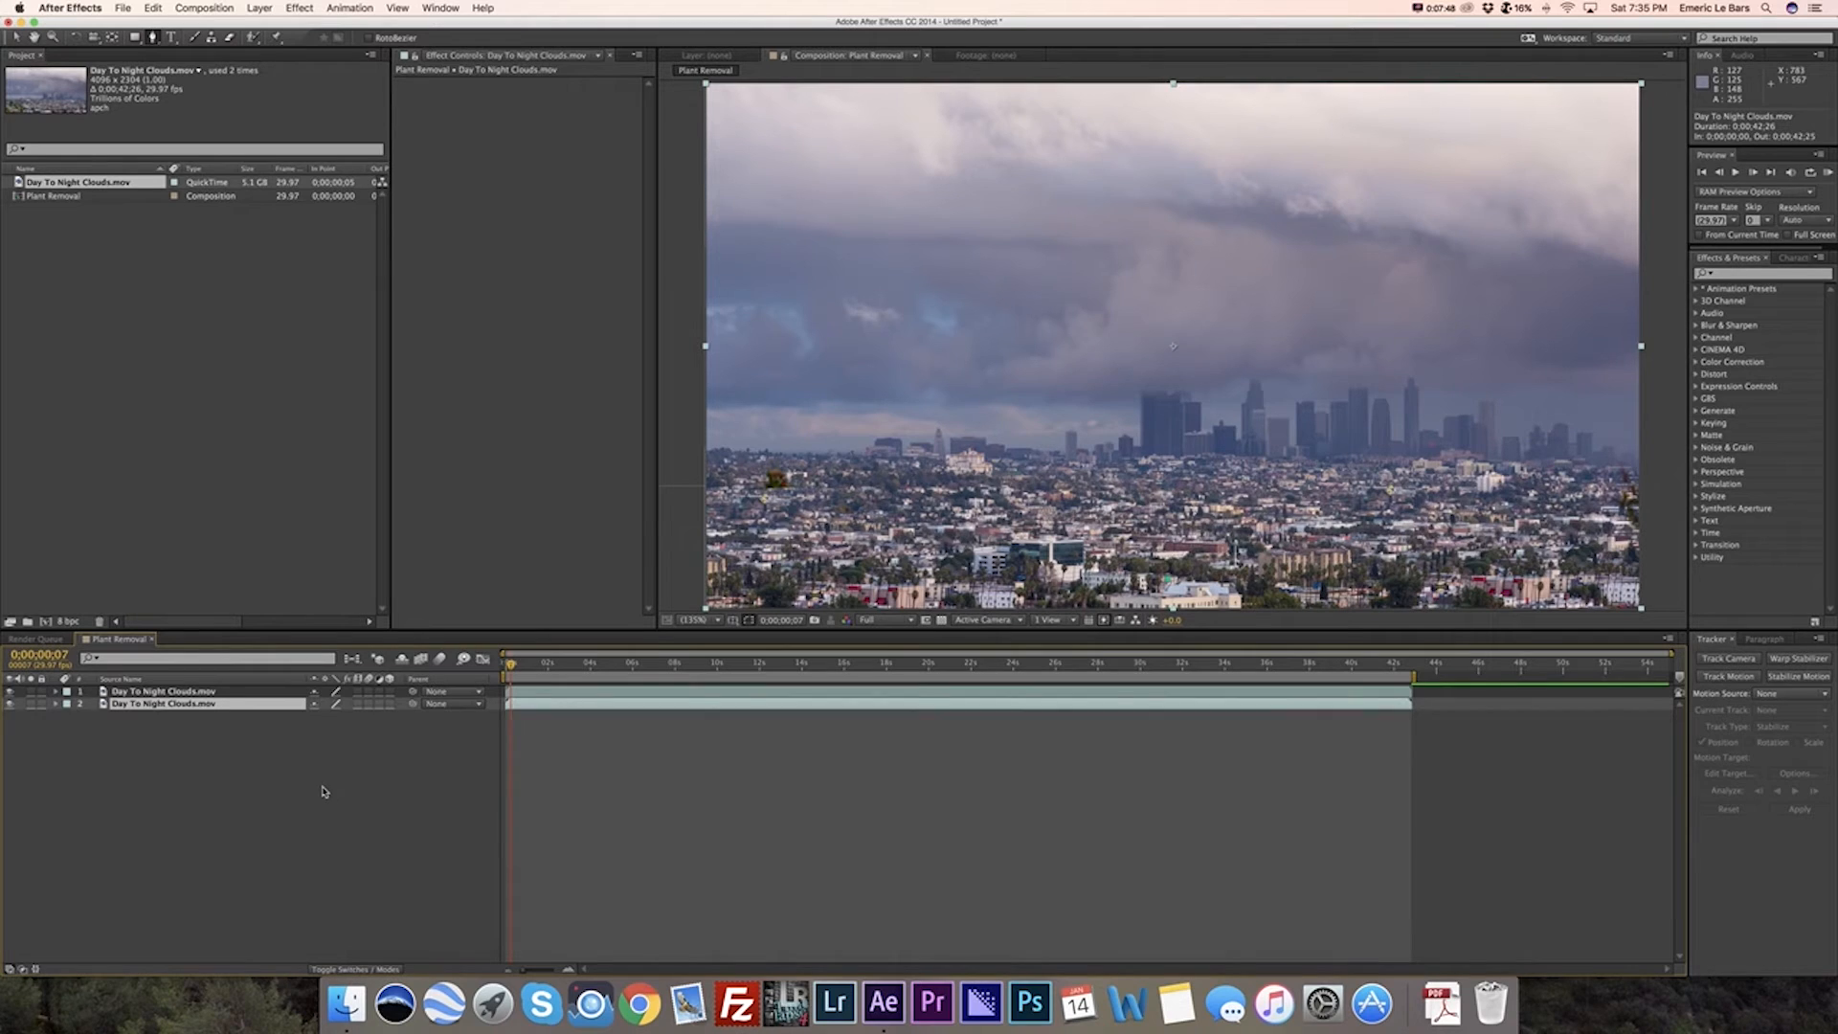
{"action": "key", "text": "super+d"}
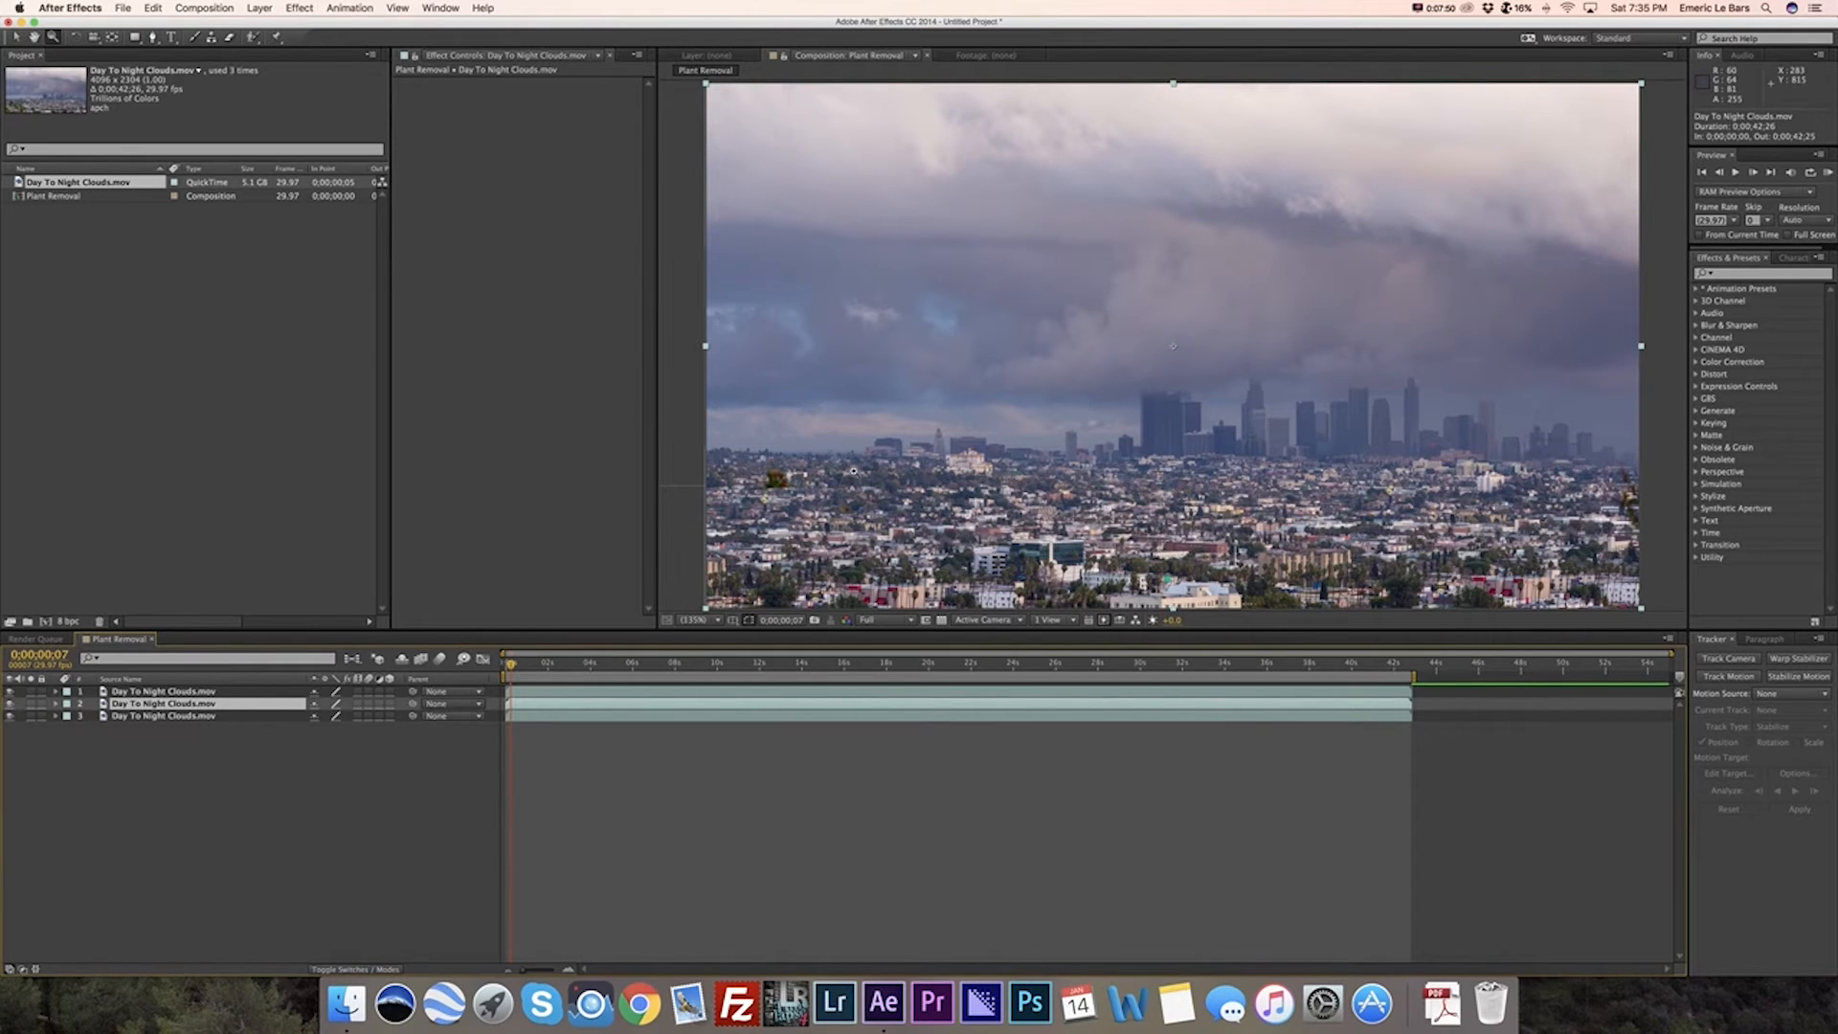
Step: Reshape the upper edge of the top layer's mask around the white high-rise, adding points so the whole building is included
{"action": "key", "text": "z"}
{"action": "left_click", "coordinate": [850, 474]}
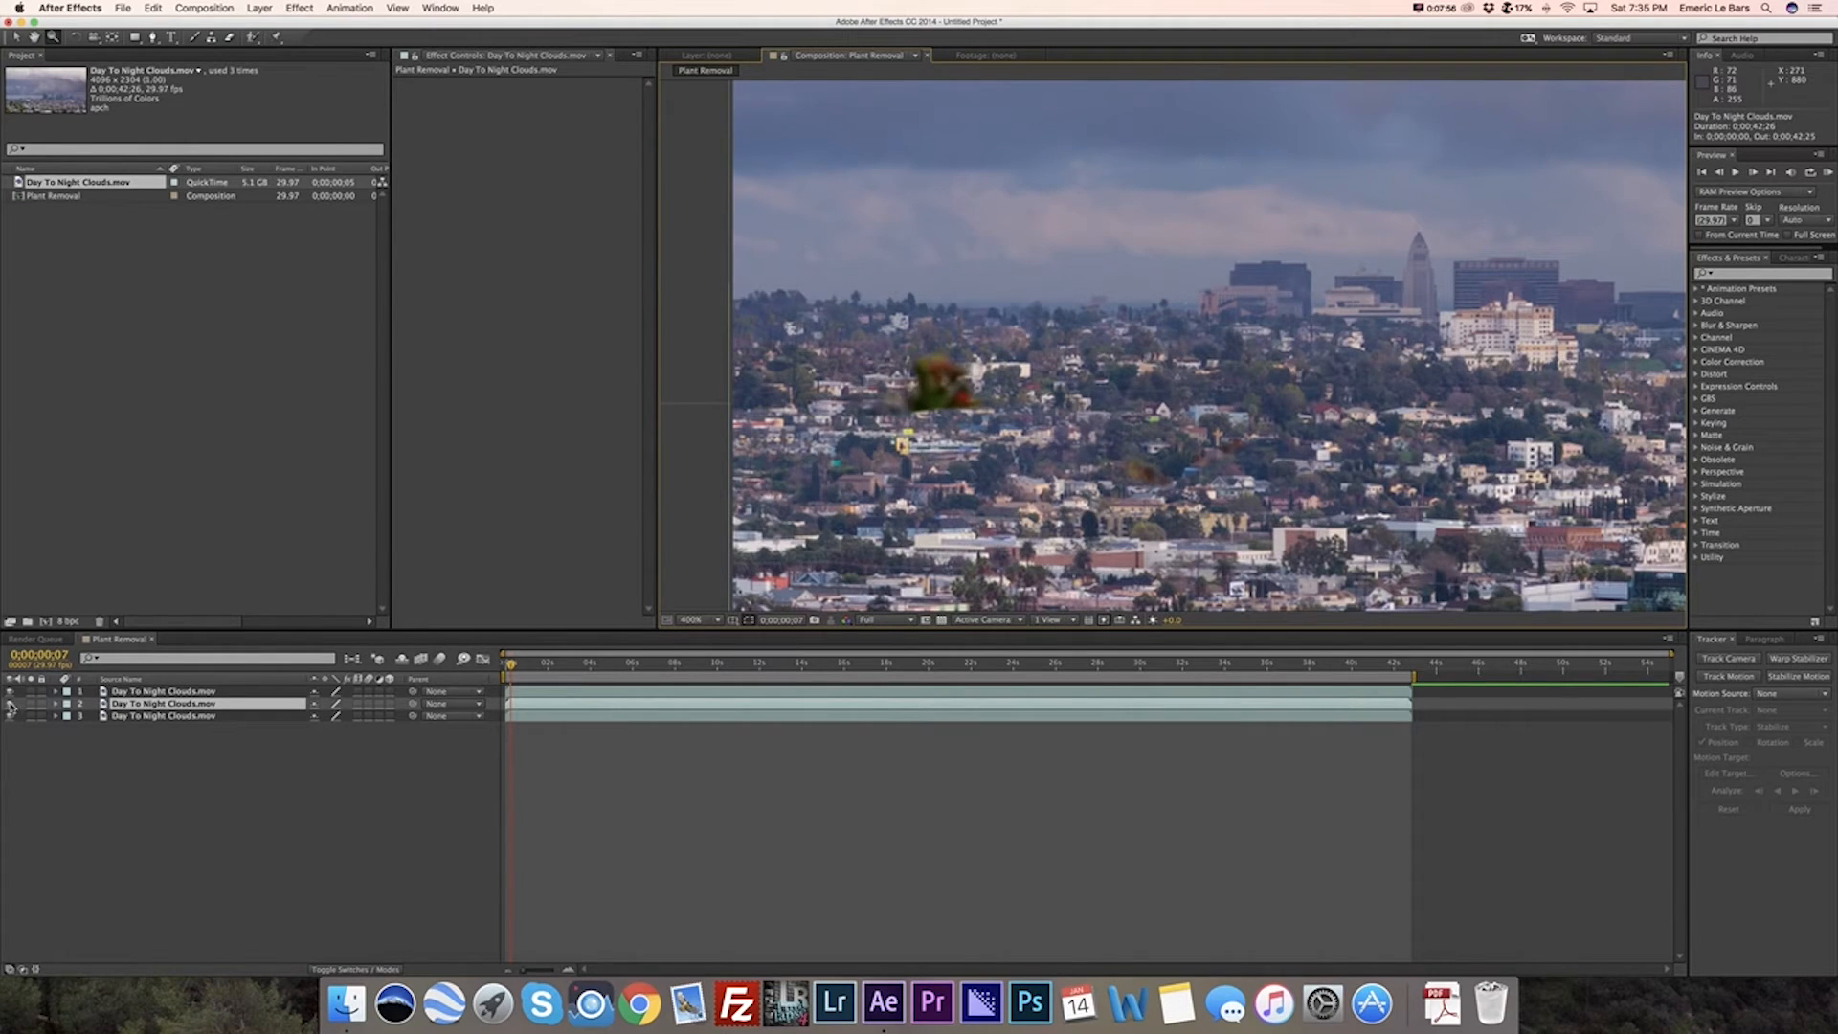
{"action": "left_click", "coordinate": [190, 717]}
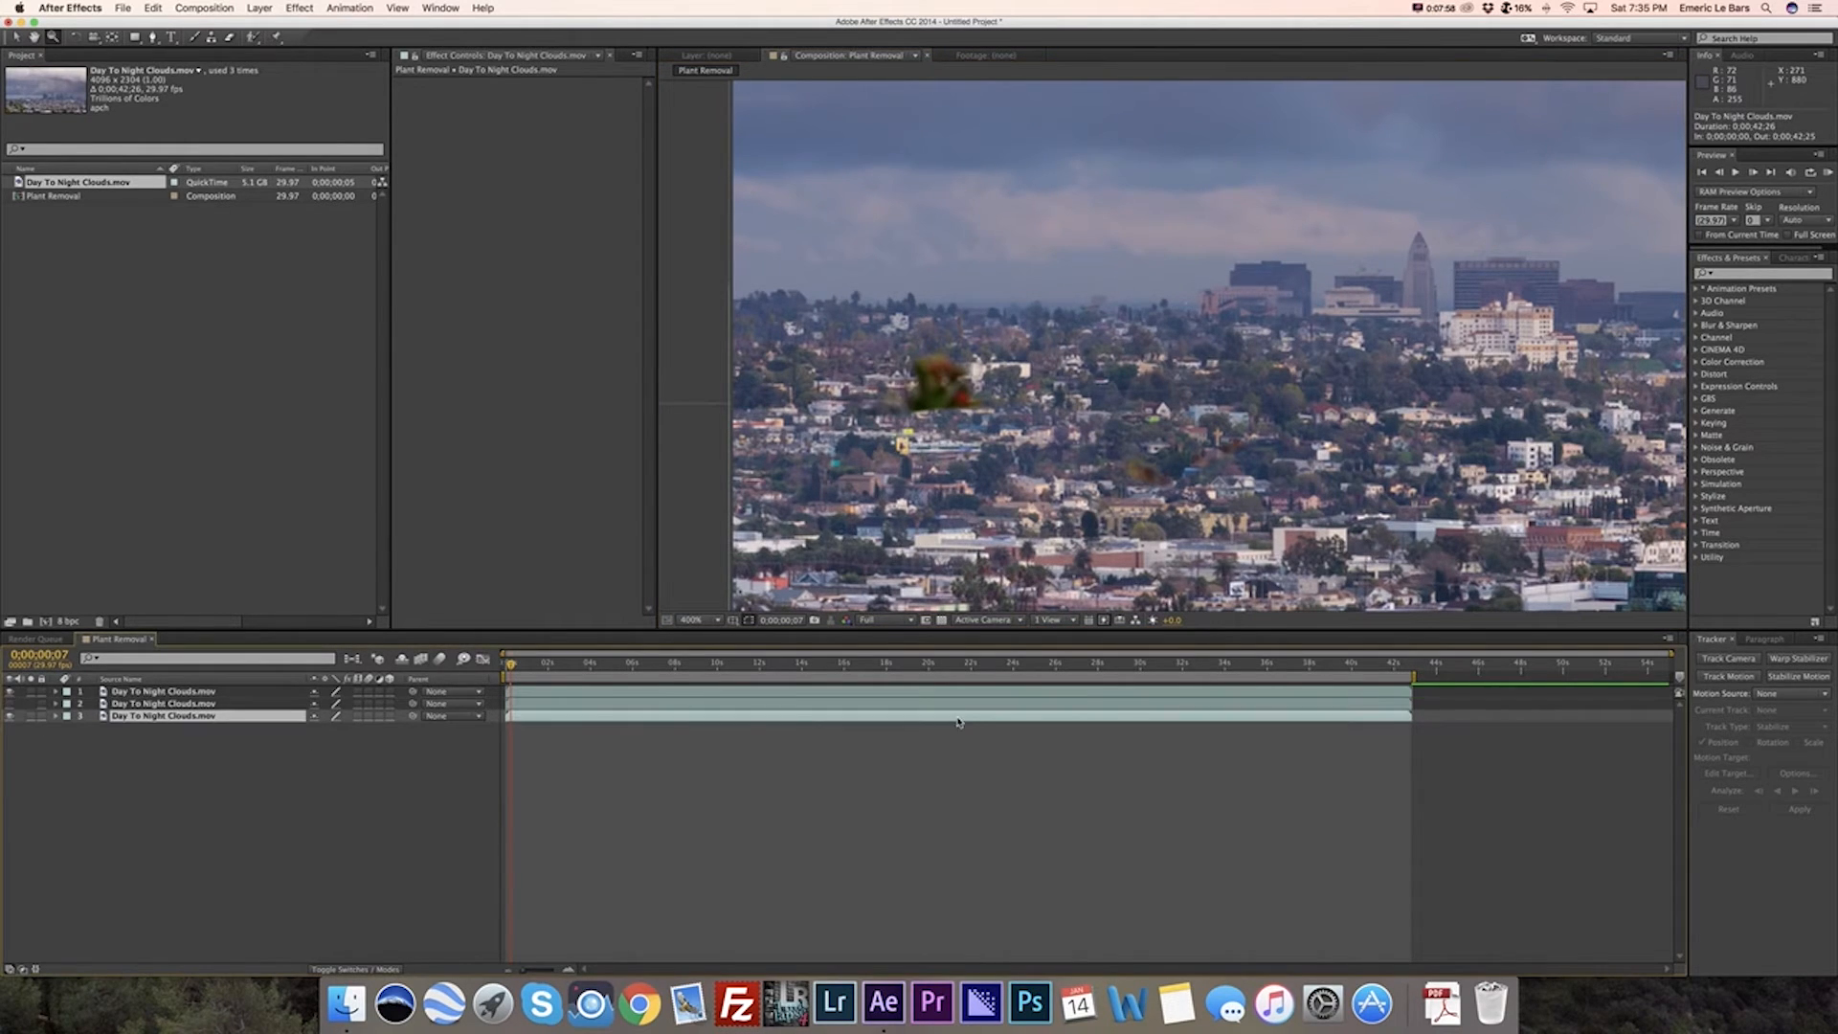
{"action": "left_click", "coordinate": [239, 690]}
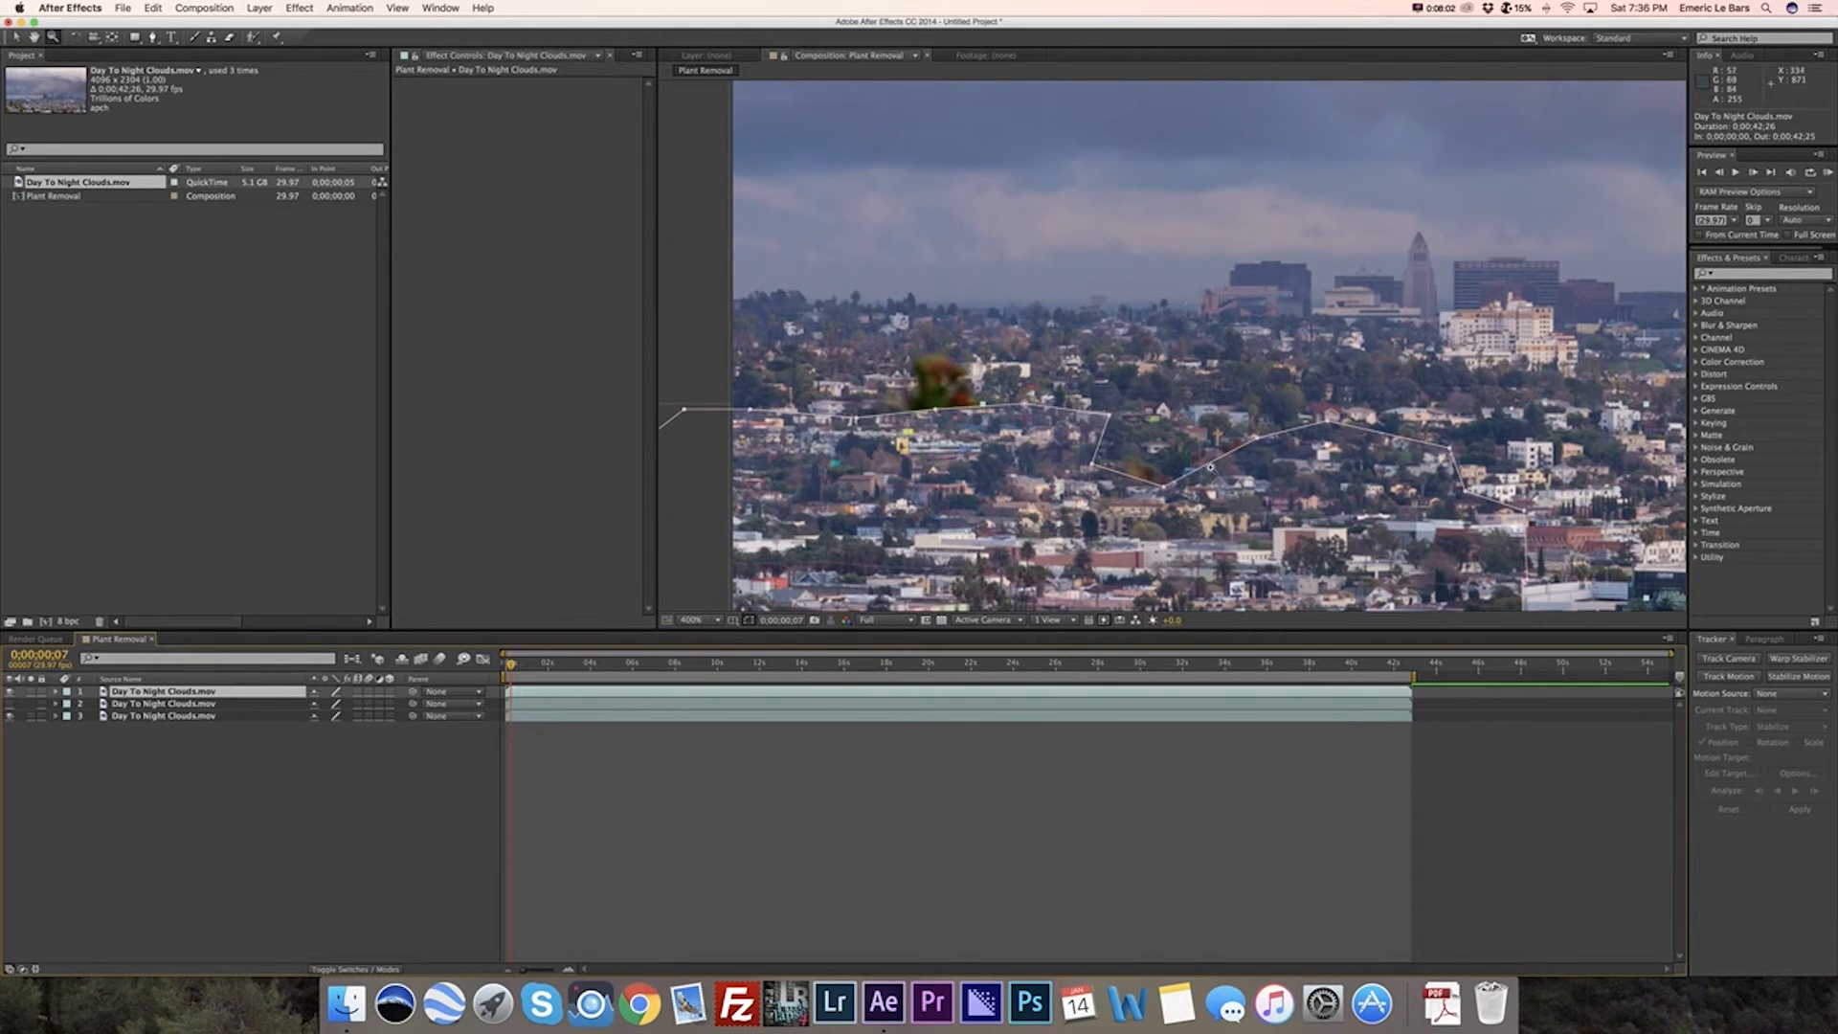
{"action": "key", "text": "g"}
{"action": "left_click", "coordinate": [1093, 466]}
{"action": "left_click_drag", "start_coordinate": [1093, 466], "coordinate": [1161, 395]}
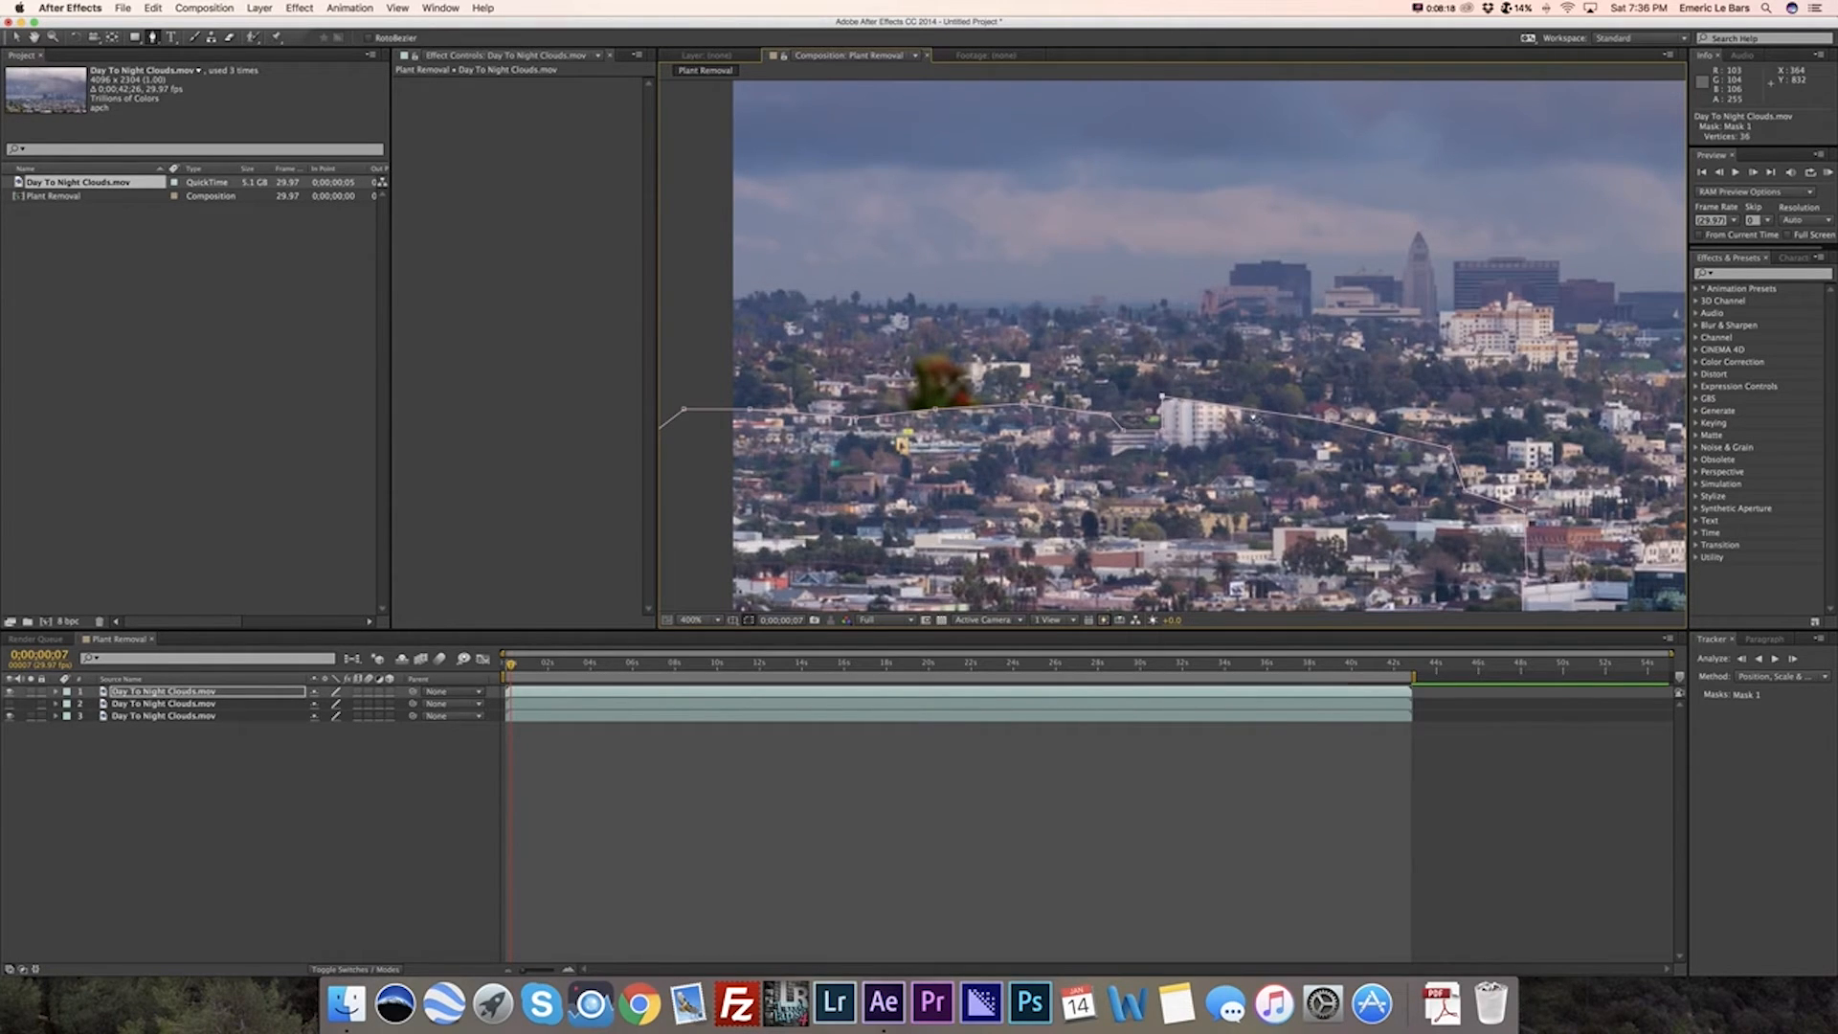
{"action": "left_click_drag", "start_coordinate": [1247, 403], "coordinate": [1249, 417]}
{"action": "left_click_drag", "start_coordinate": [1162, 397], "coordinate": [1240, 379]}
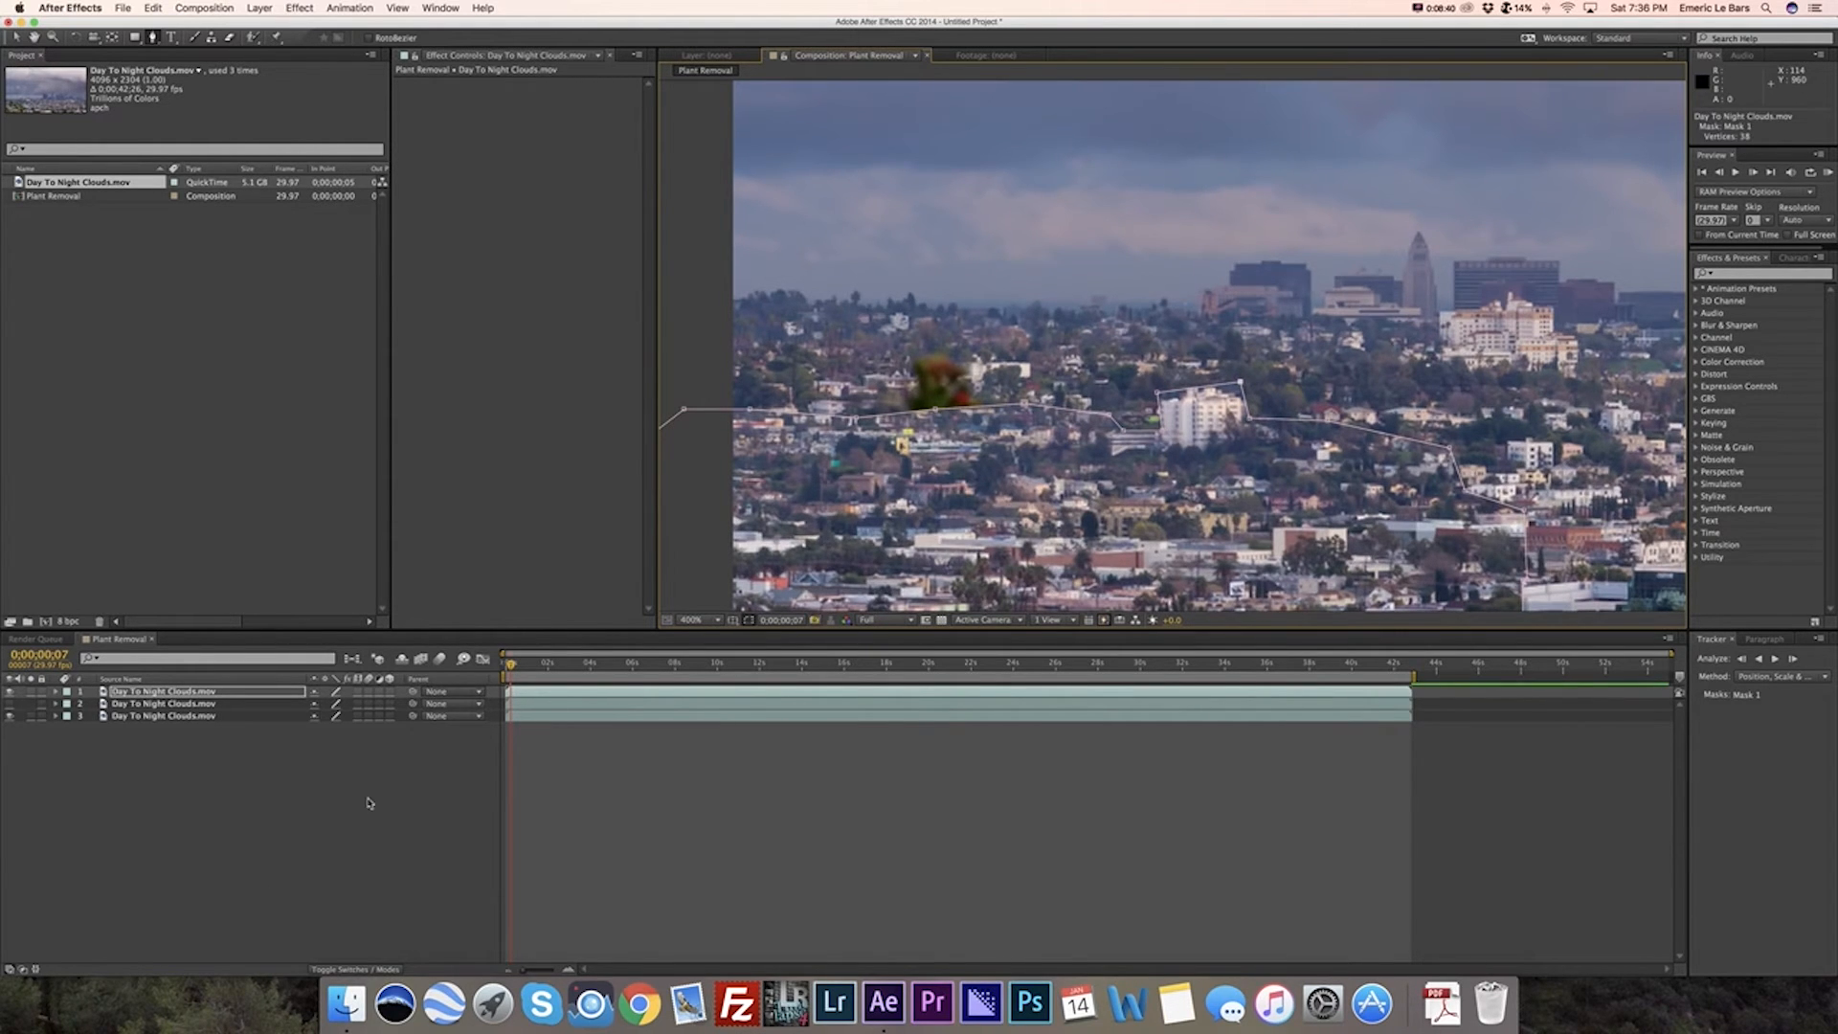
{"action": "left_click", "coordinate": [285, 842]}
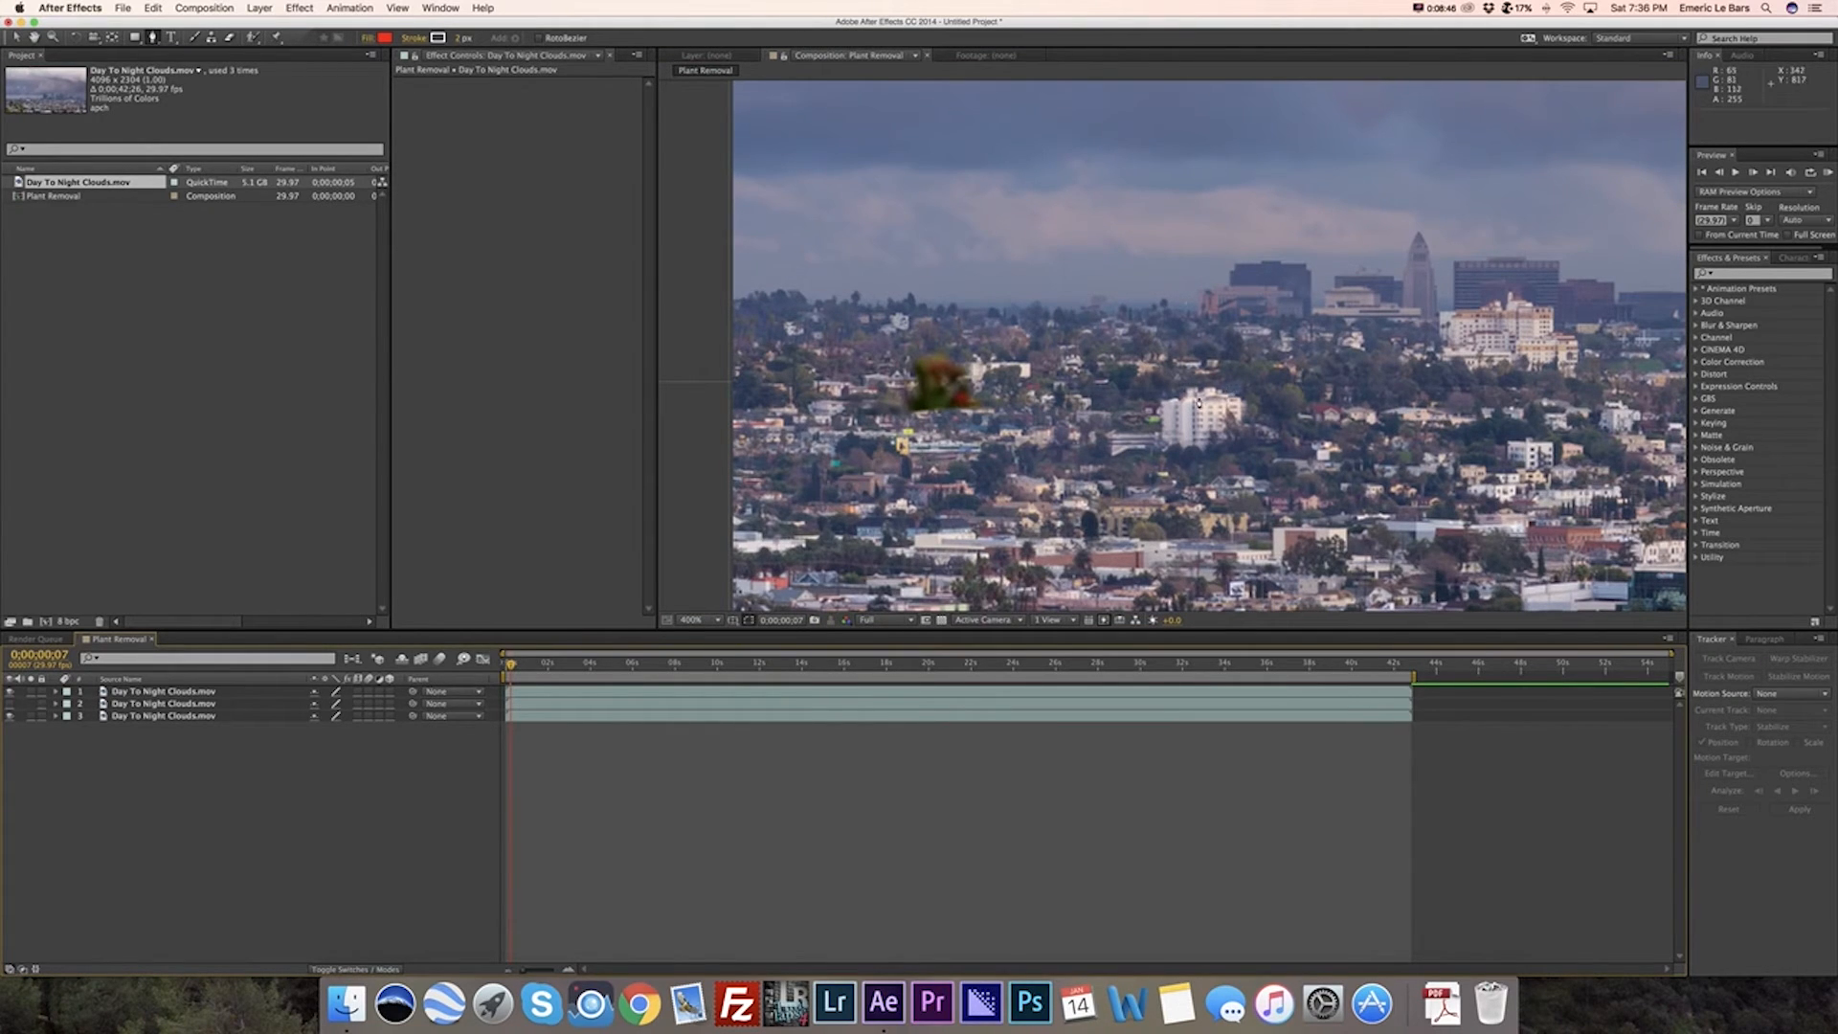
Step: Find the Brightness & Contrast effect and apply it to the masked top copy of the clip
{"action": "left_click", "coordinate": [159, 693]}
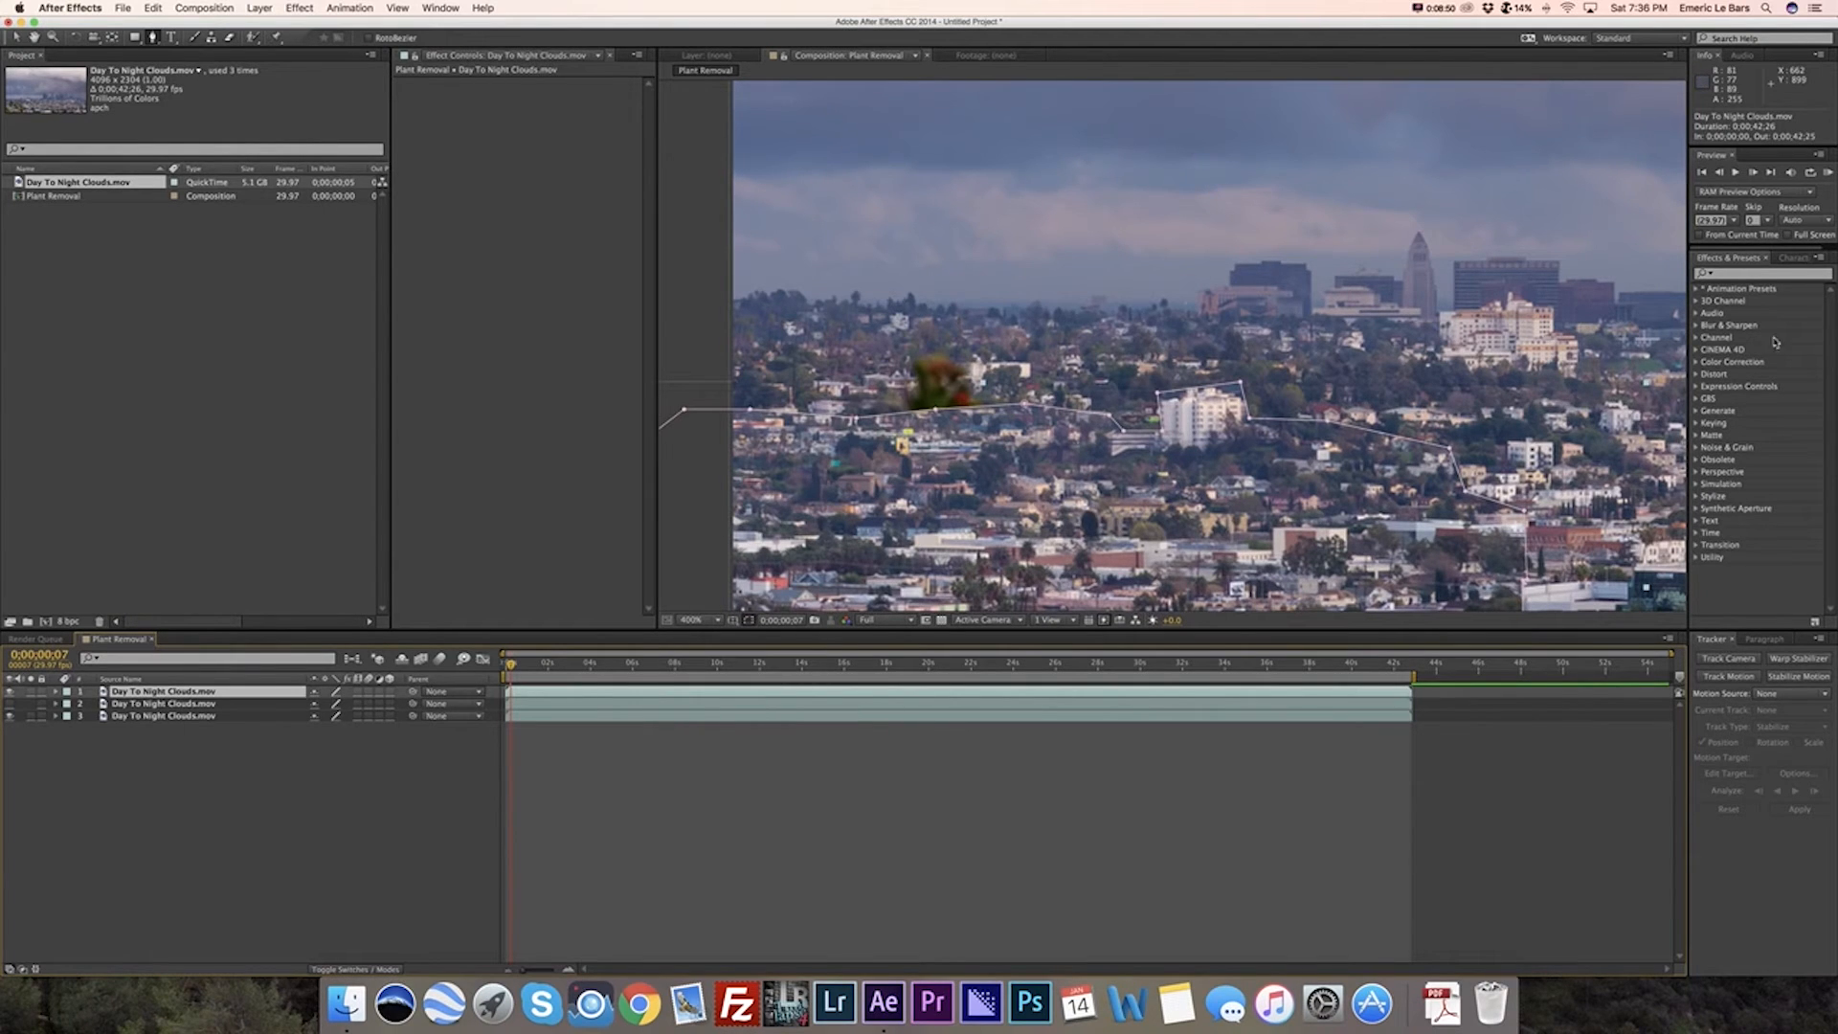
{"action": "left_click", "coordinate": [1764, 276]}
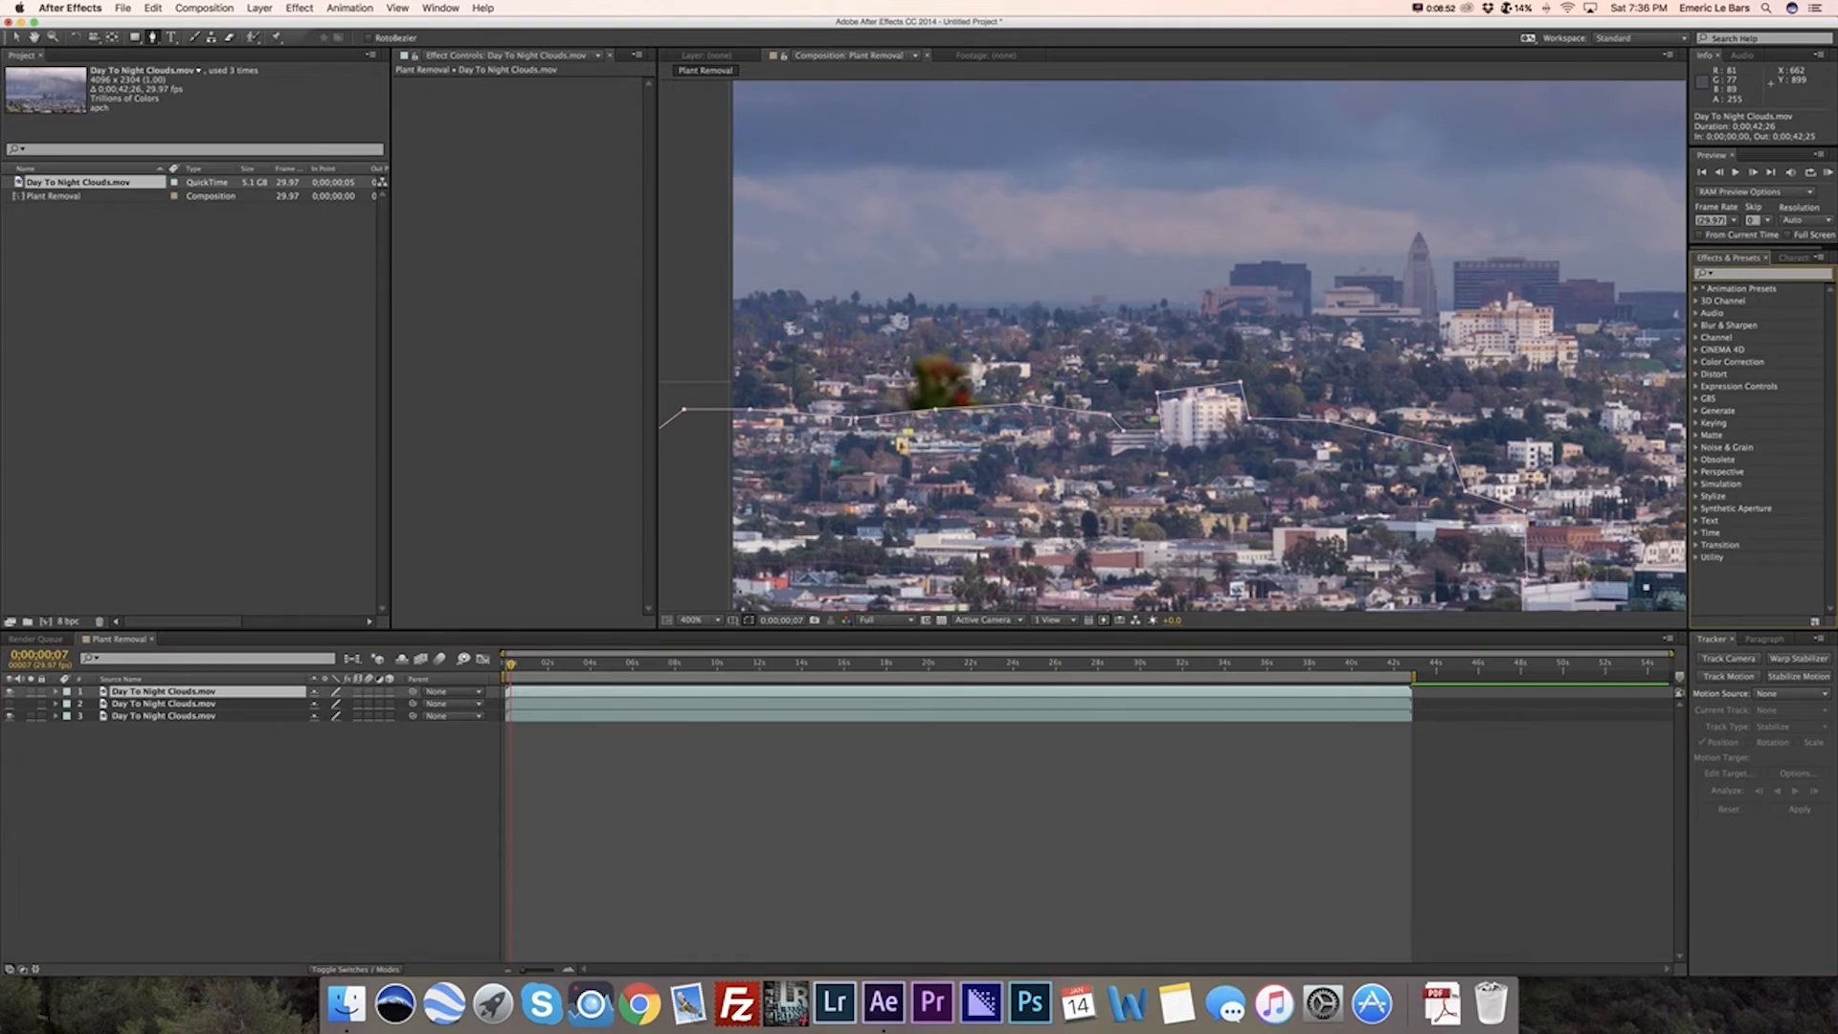
{"action": "type", "text": "contrast"}
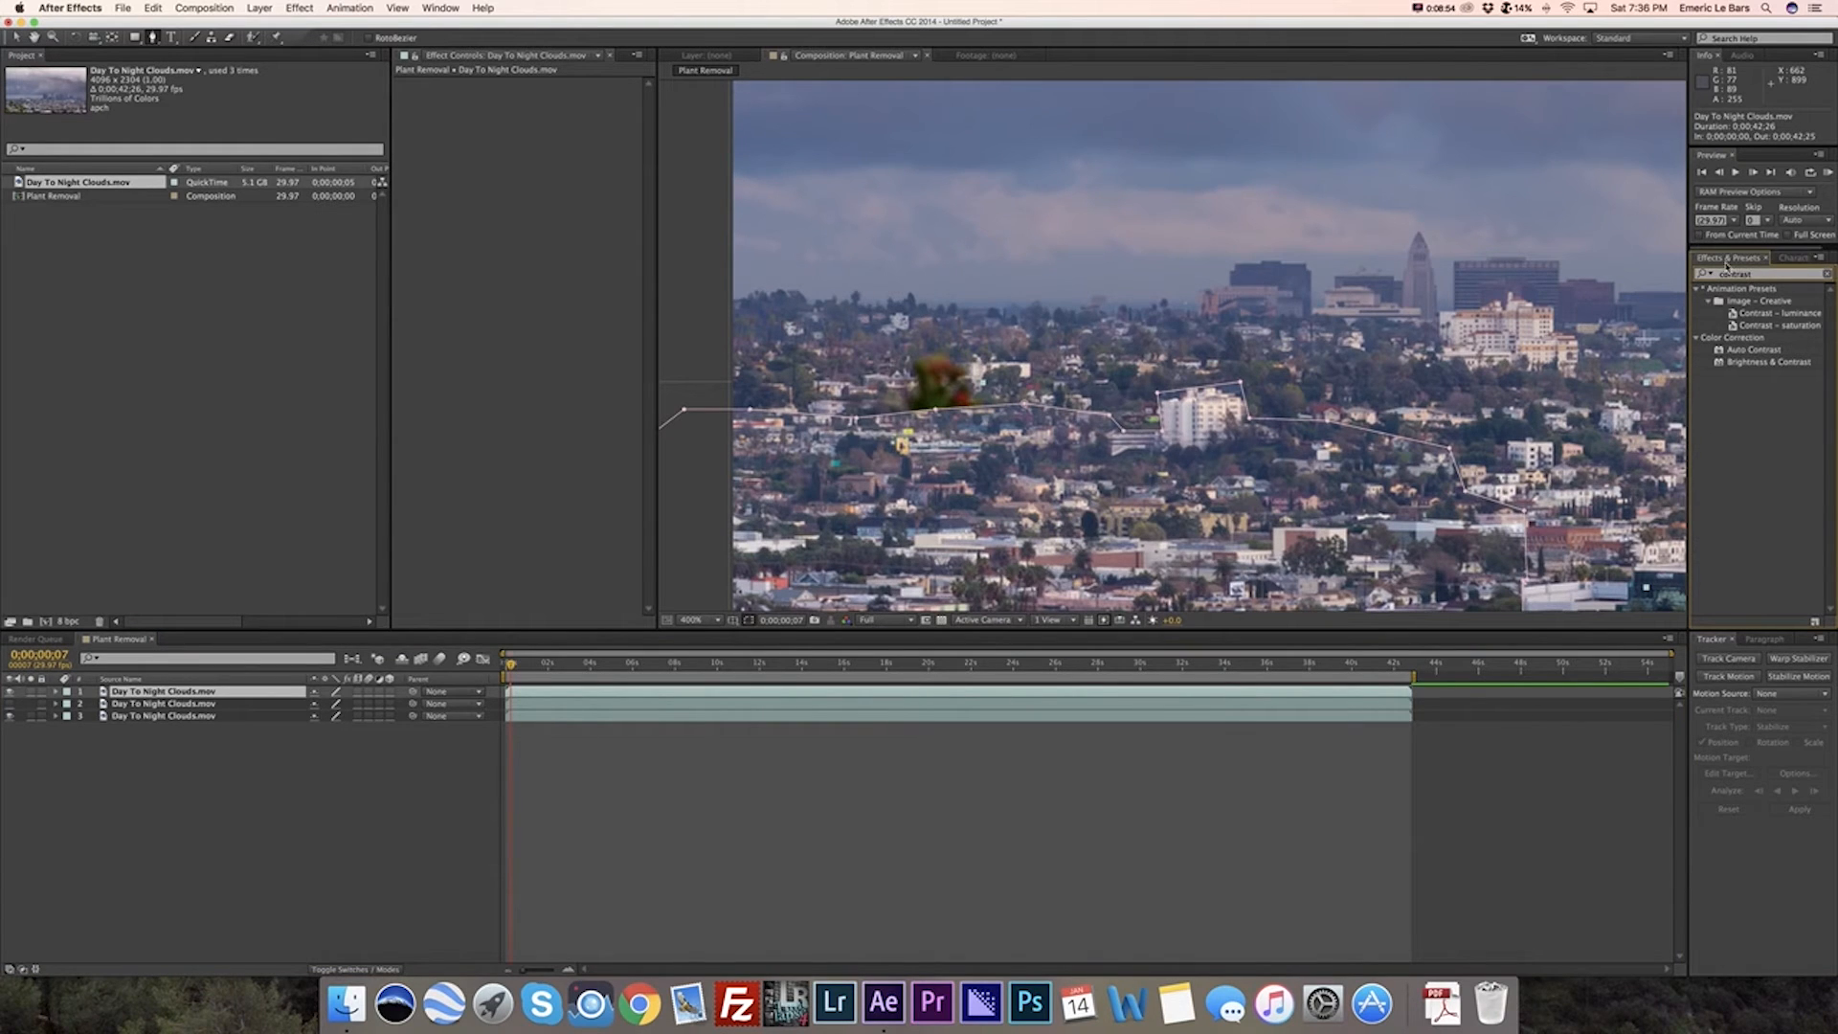
{"action": "double_click", "coordinate": [1770, 363]}
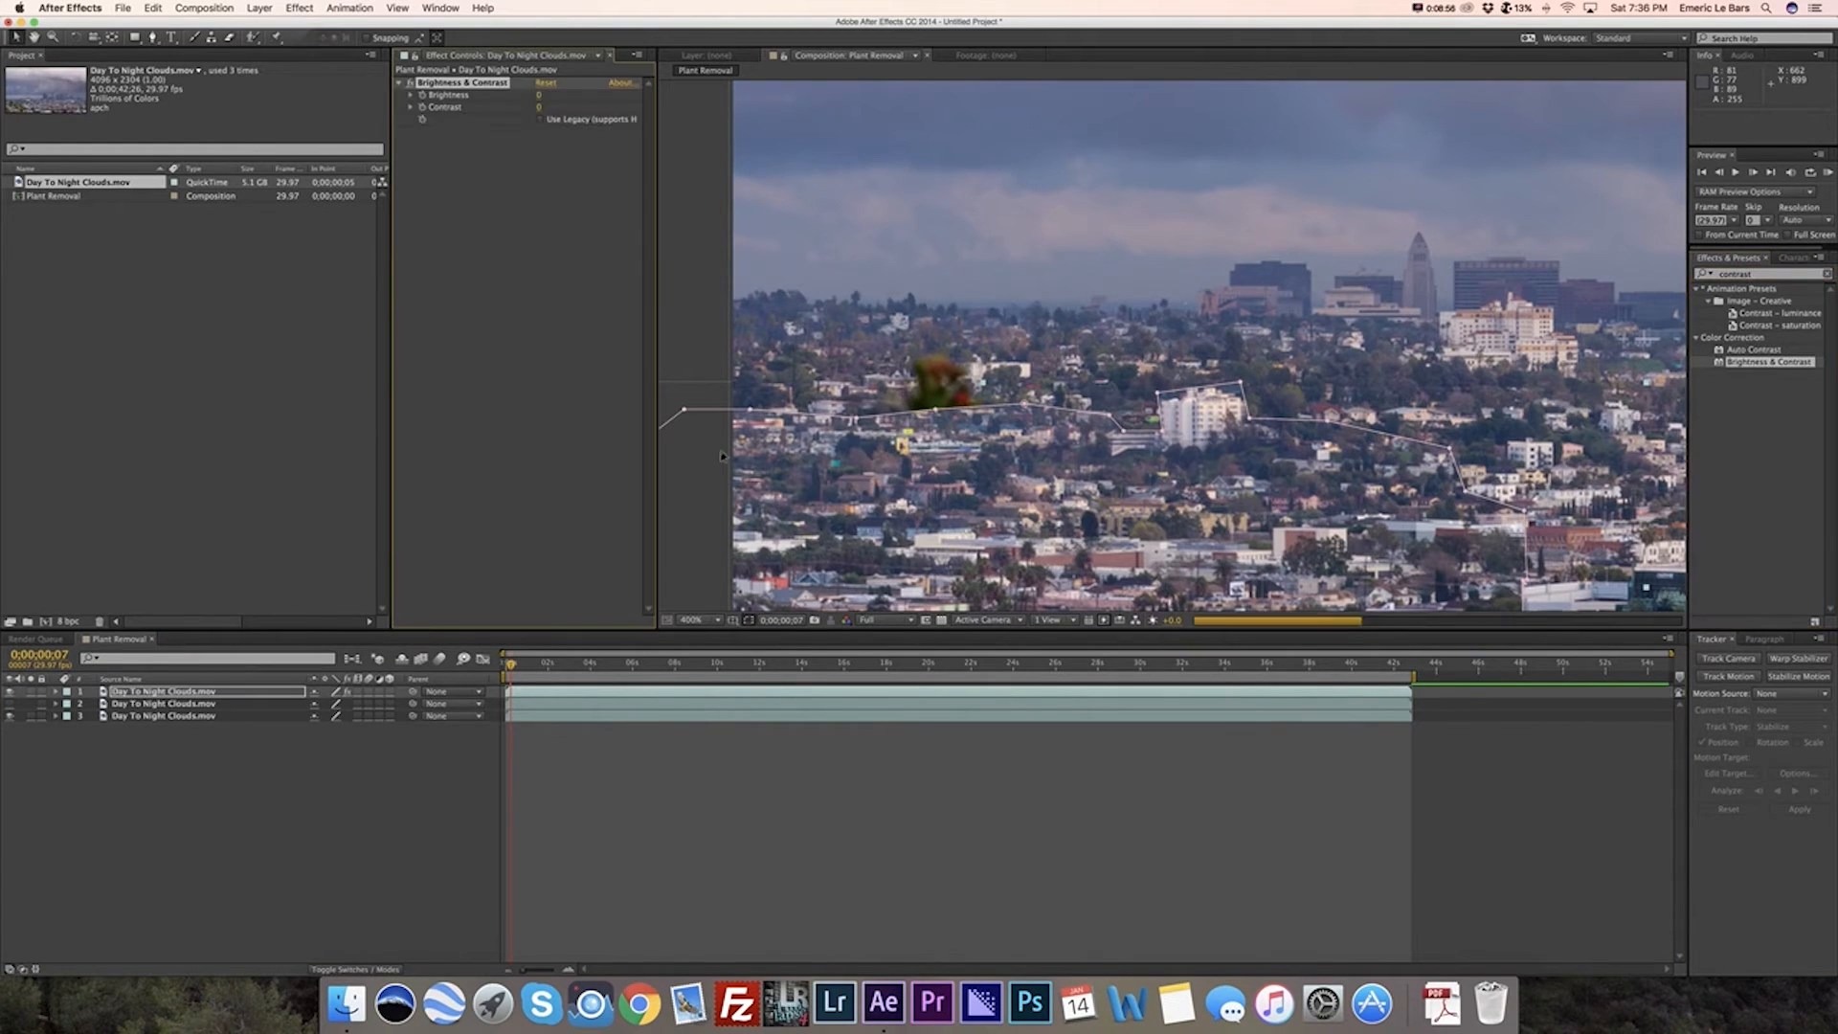
Step: Set the Brightness & Contrast effect on the top masked copy to Contrast 7 and Brightness -10
{"action": "left_click", "coordinate": [540, 107]}
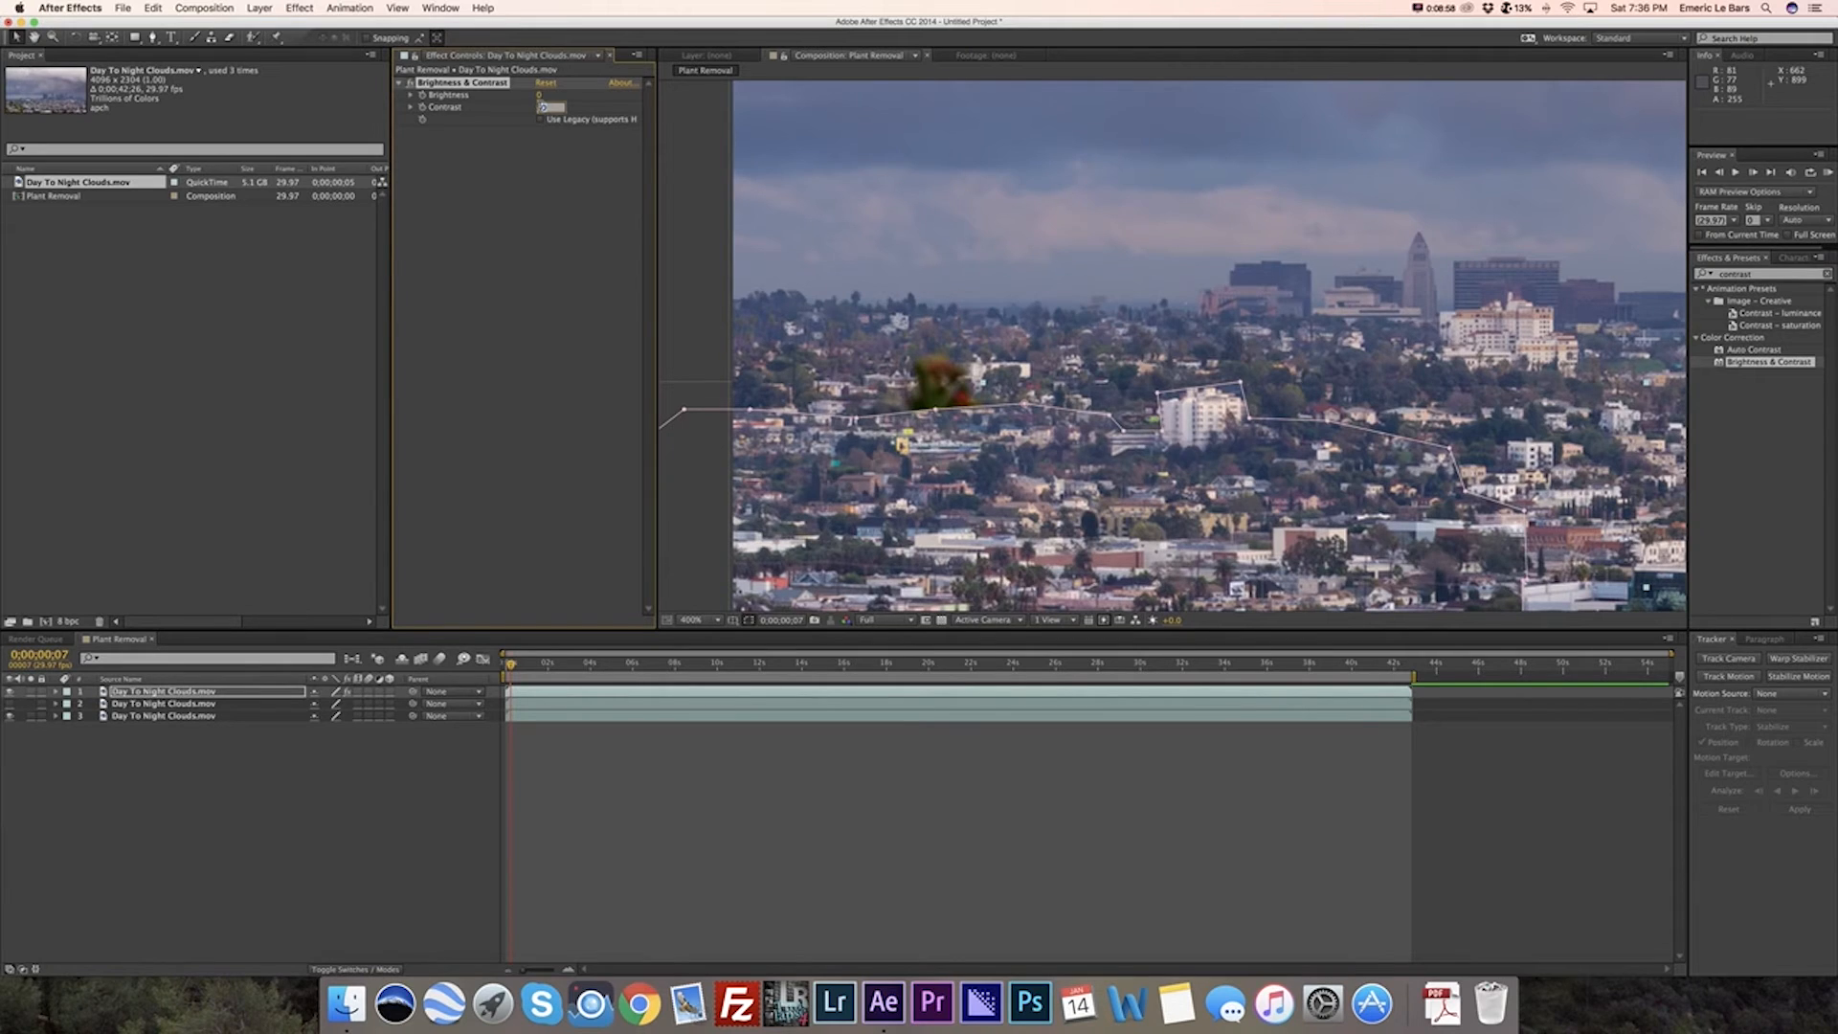
{"action": "type", "text": "7"}
{"action": "key", "text": "Return"}
{"action": "left_click", "coordinate": [540, 95]}
{"action": "key", "text": "Return"}
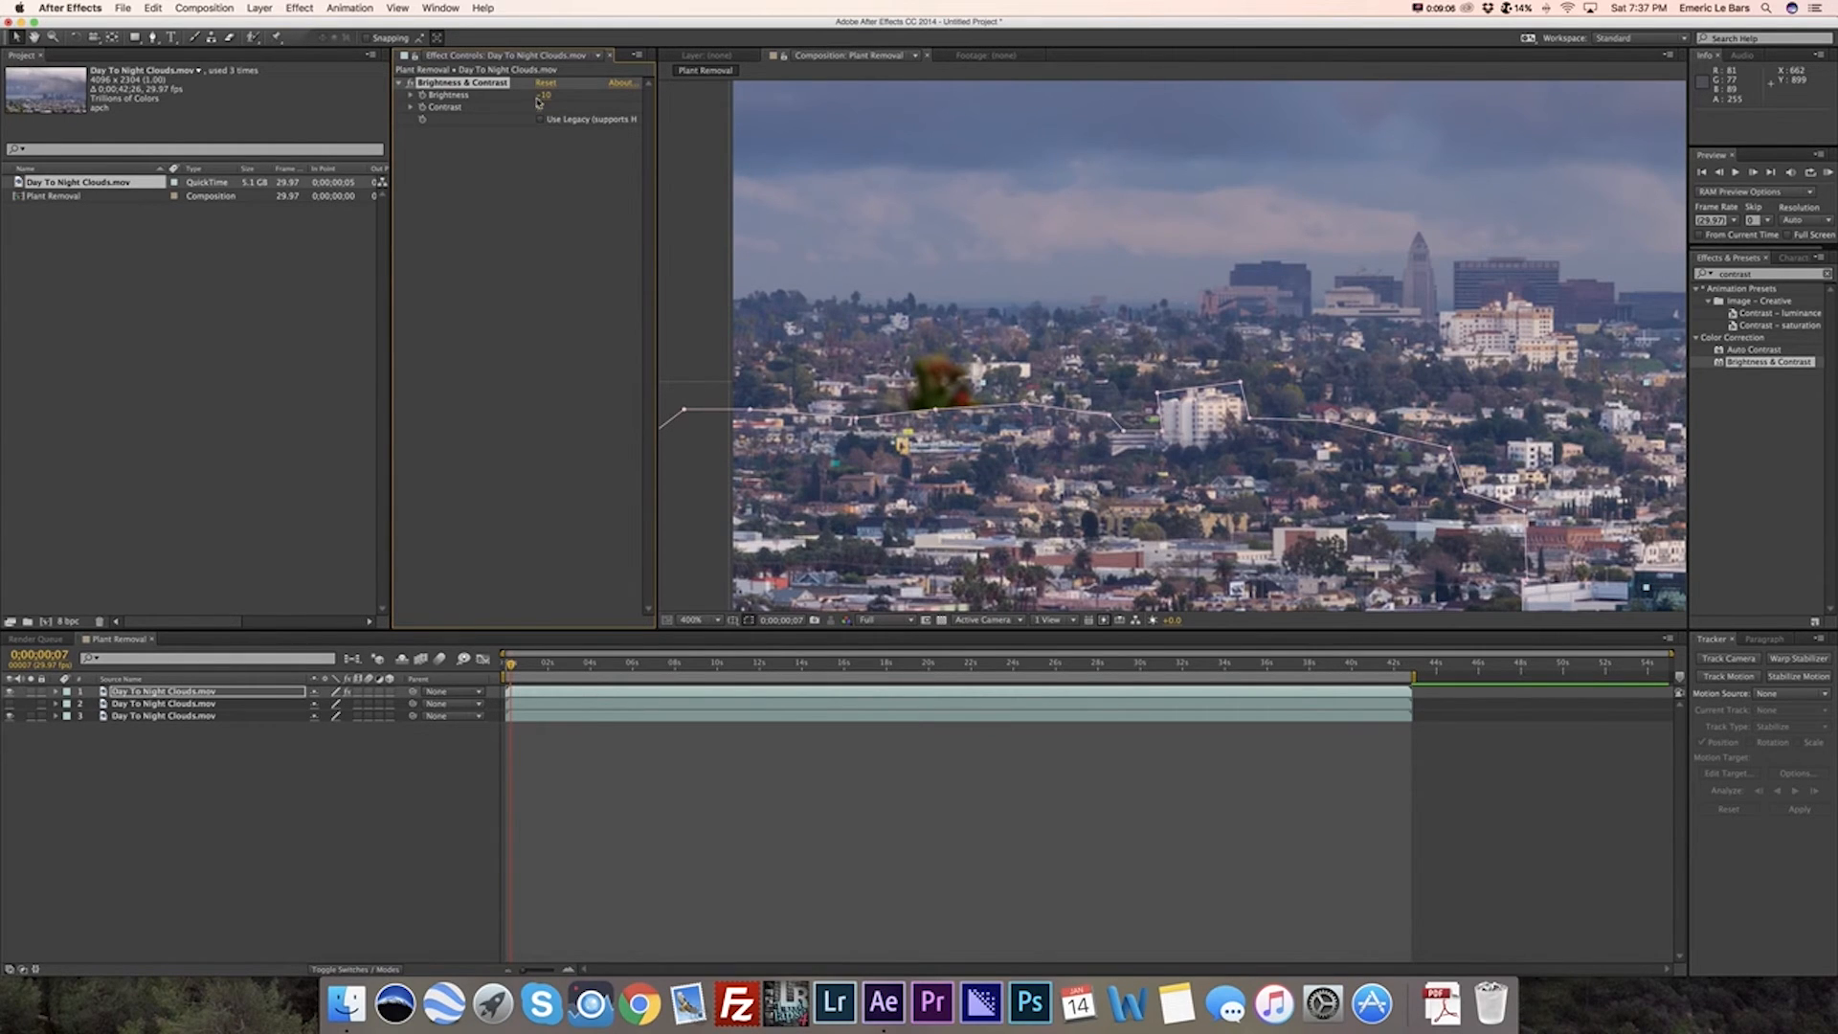
{"action": "left_click", "coordinate": [320, 818]}
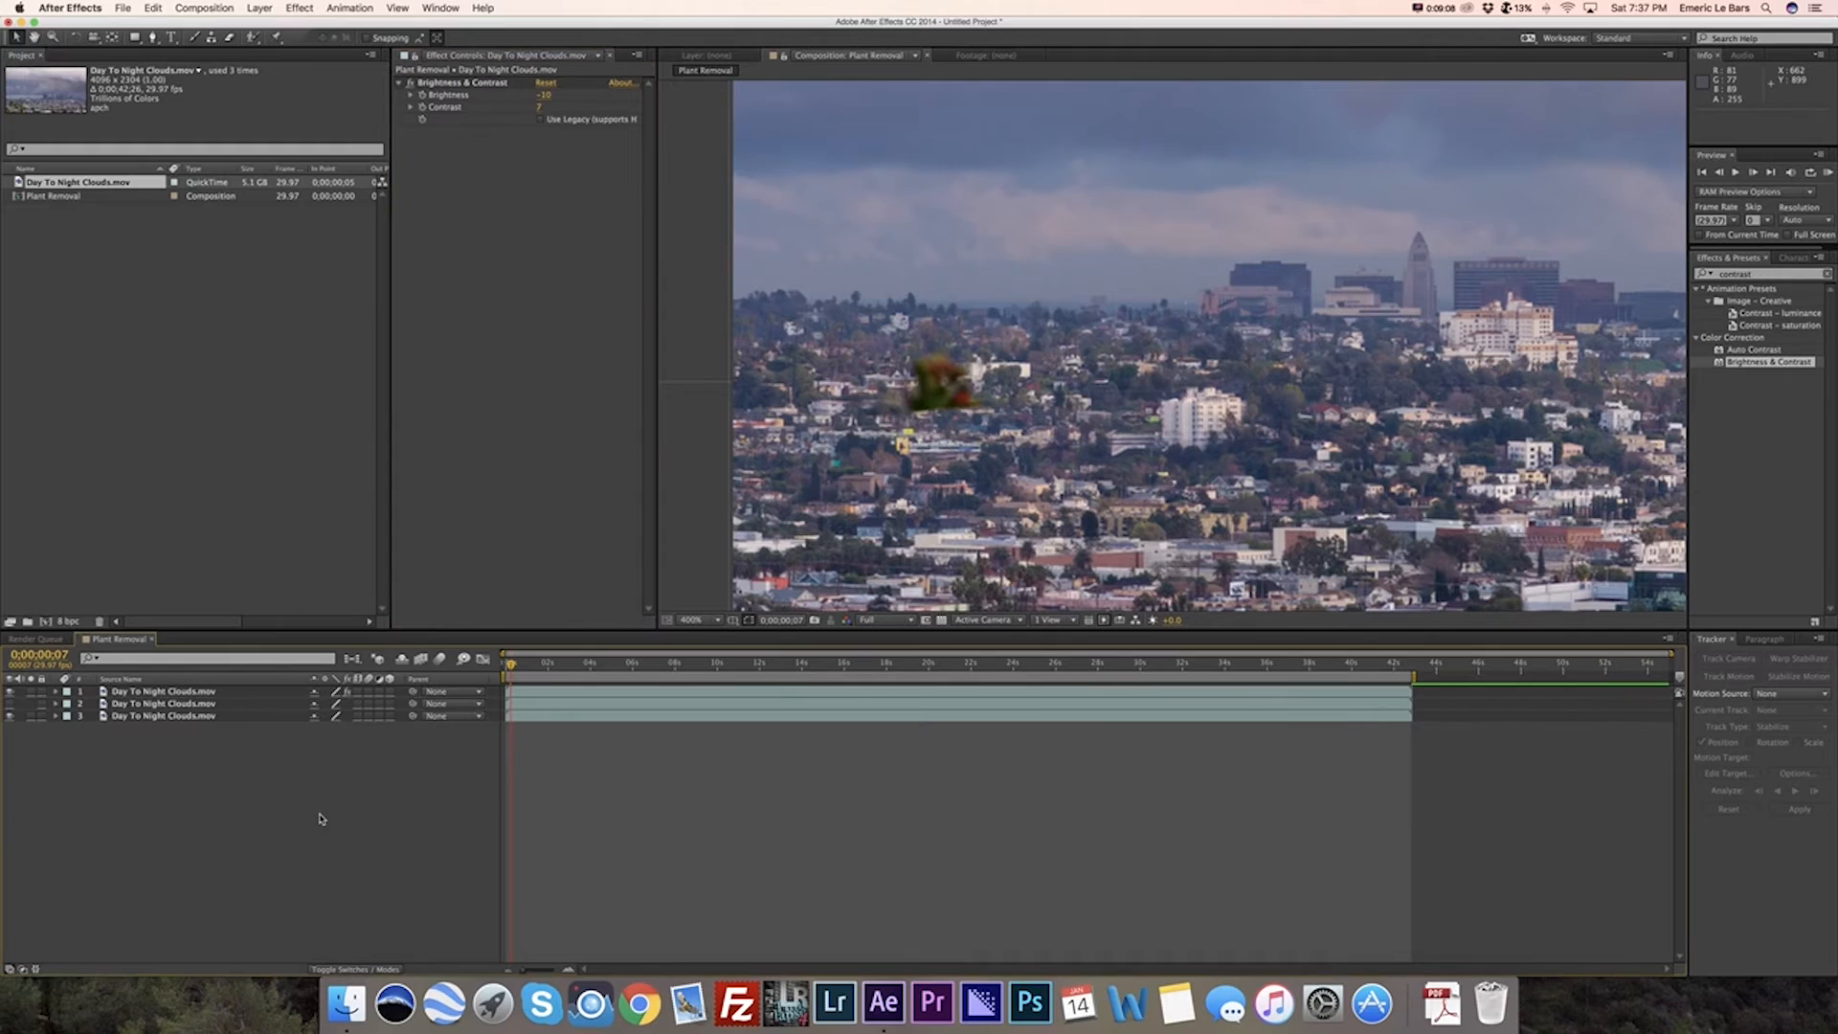
Step: Refine the top layer's mask along the white high-rise's roofline, adding and moving points to fit the roof more closely
{"action": "left_click", "coordinate": [172, 692]}
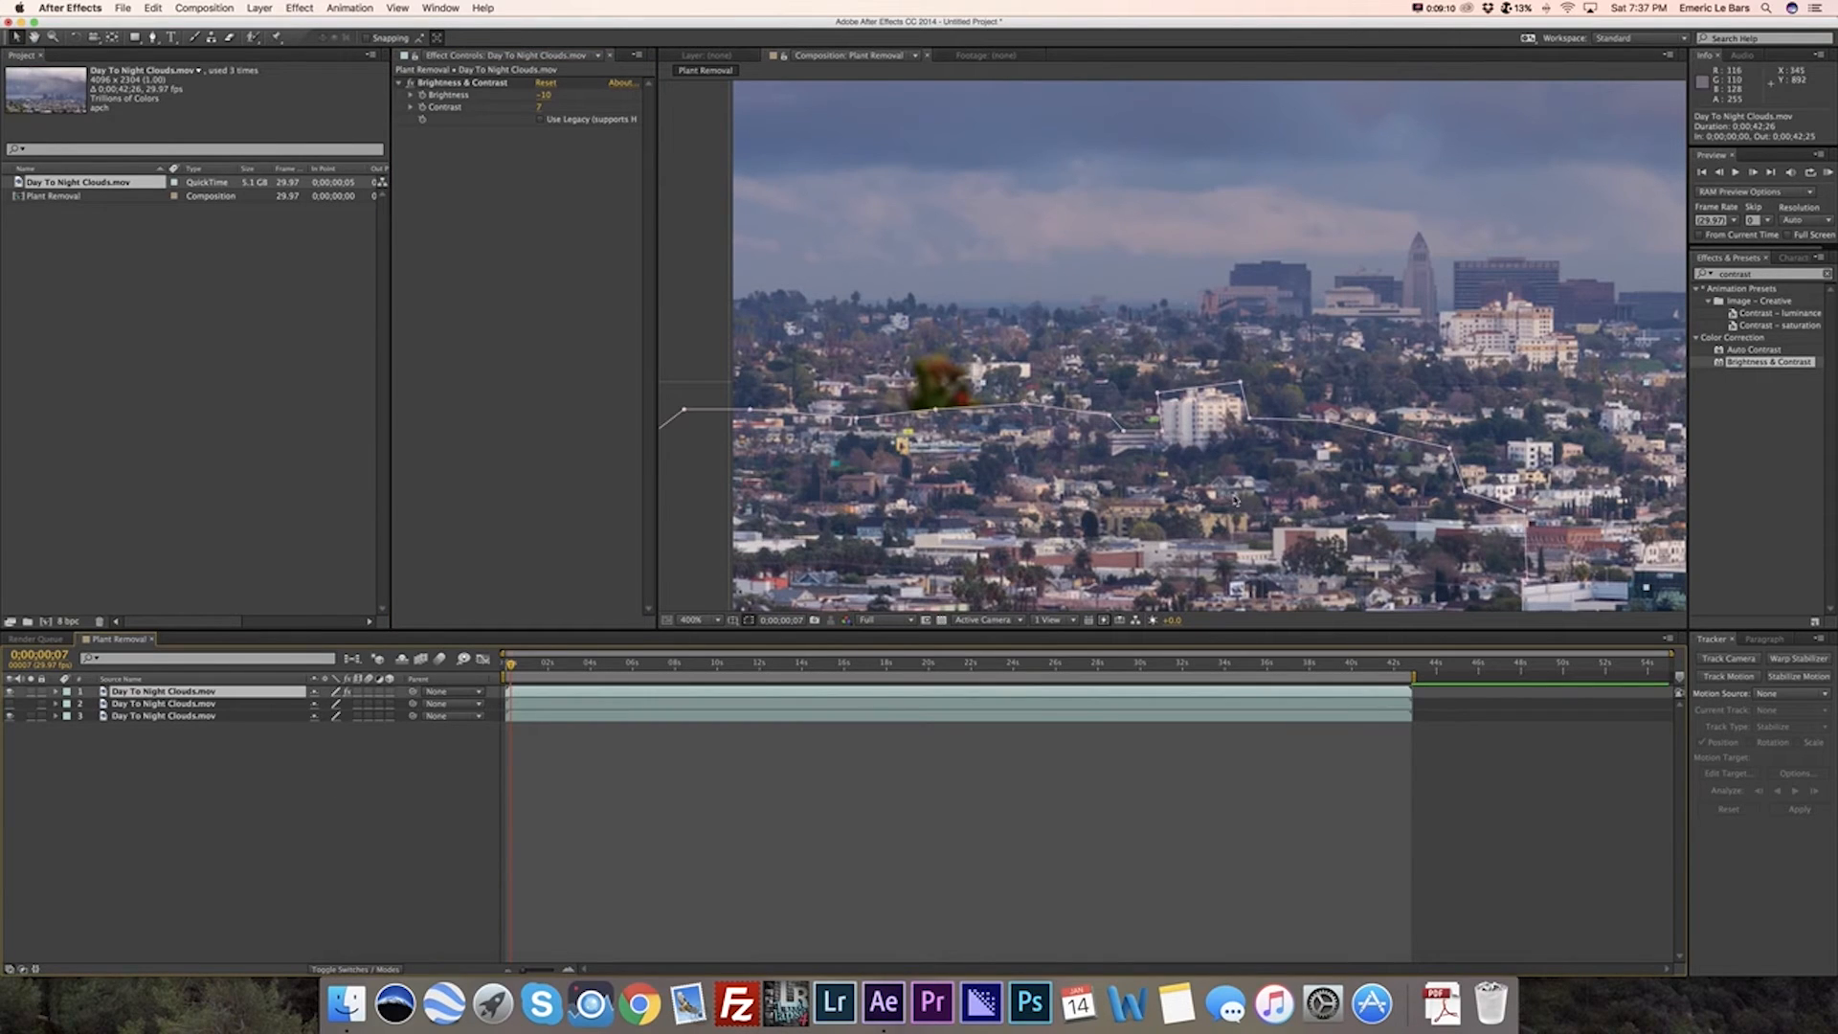
{"action": "left_click", "coordinate": [1230, 387]}
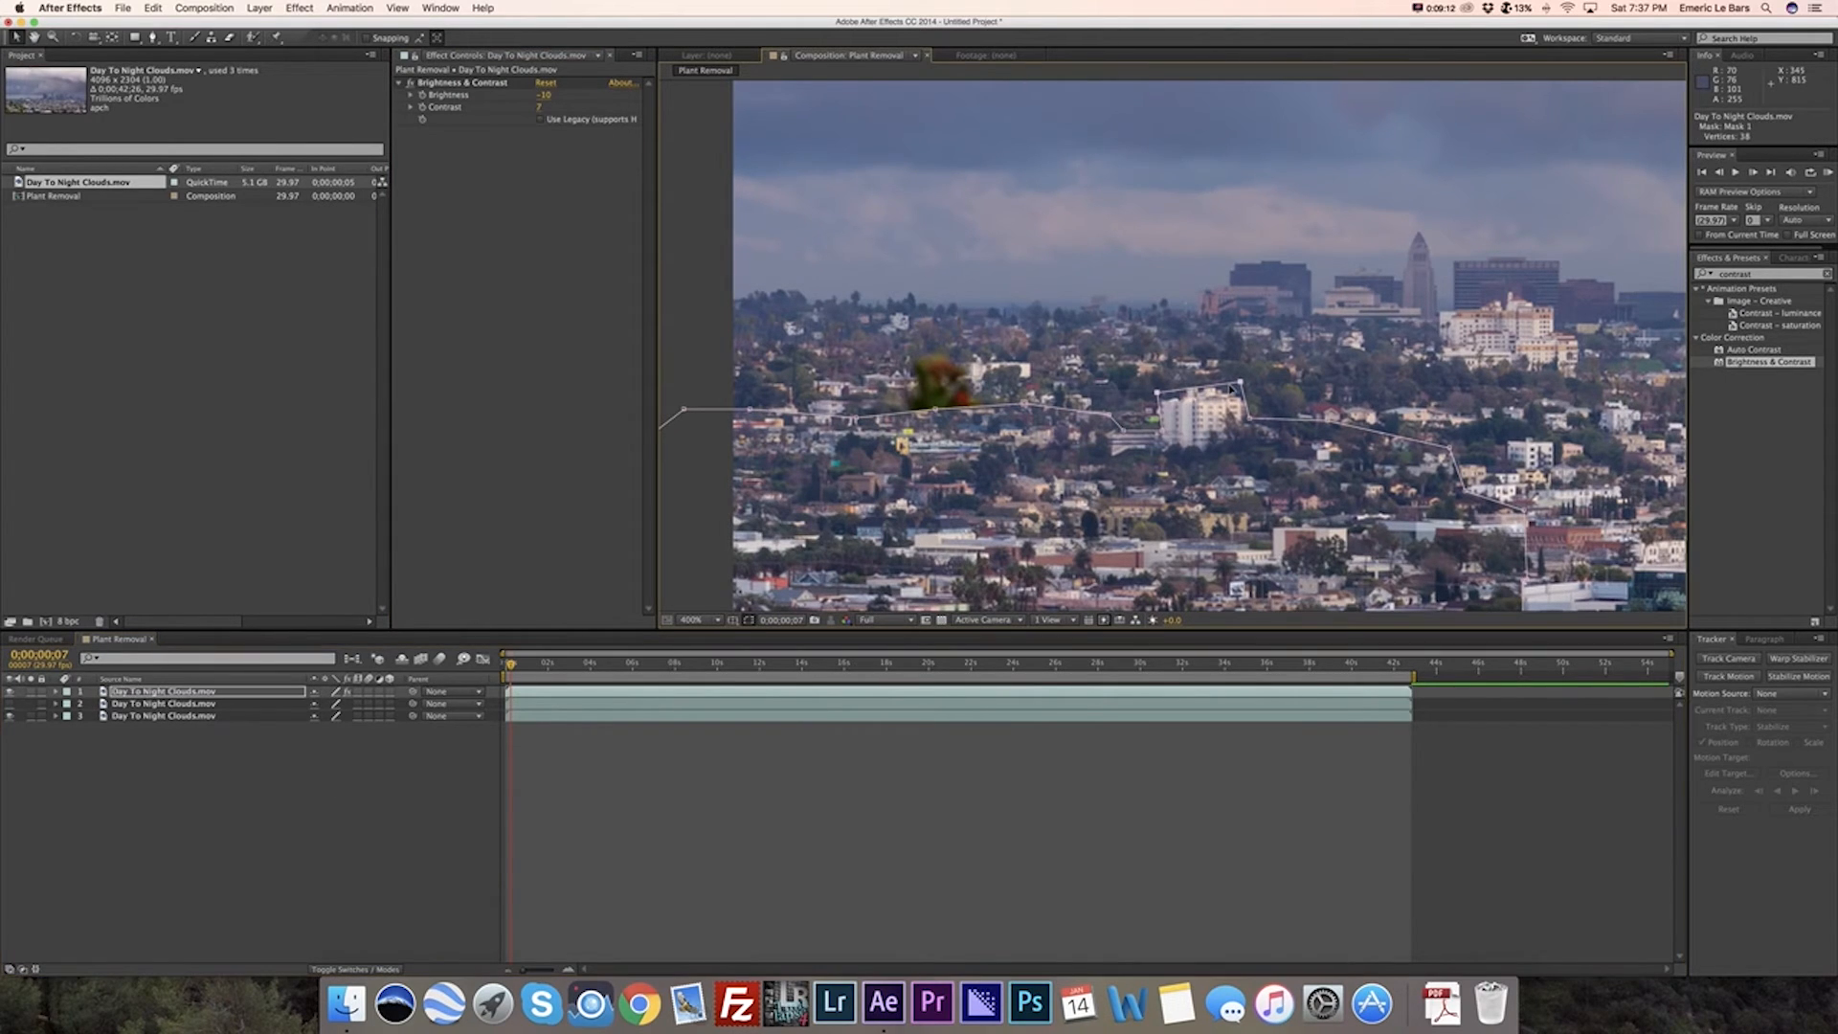
{"action": "key", "text": "g"}
{"action": "left_click", "coordinate": [1238, 387]}
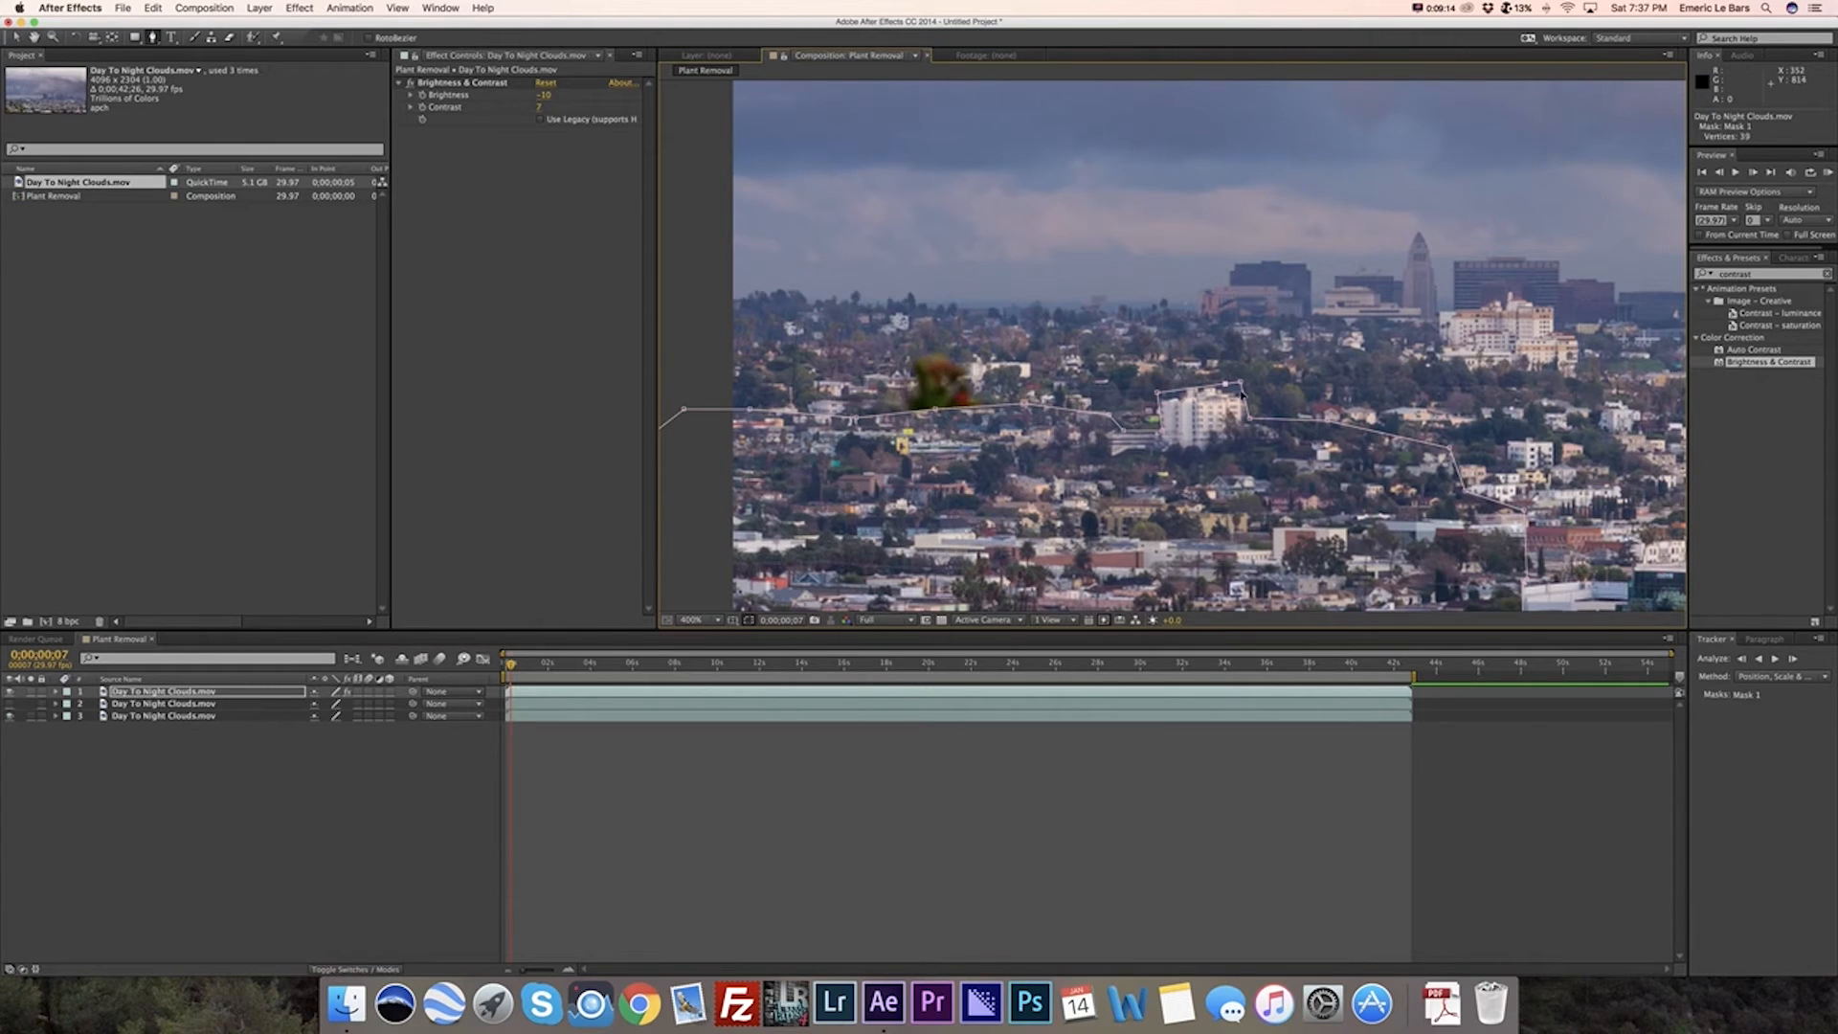
{"action": "left_click_drag", "start_coordinate": [1241, 401], "coordinate": [1230, 389]}
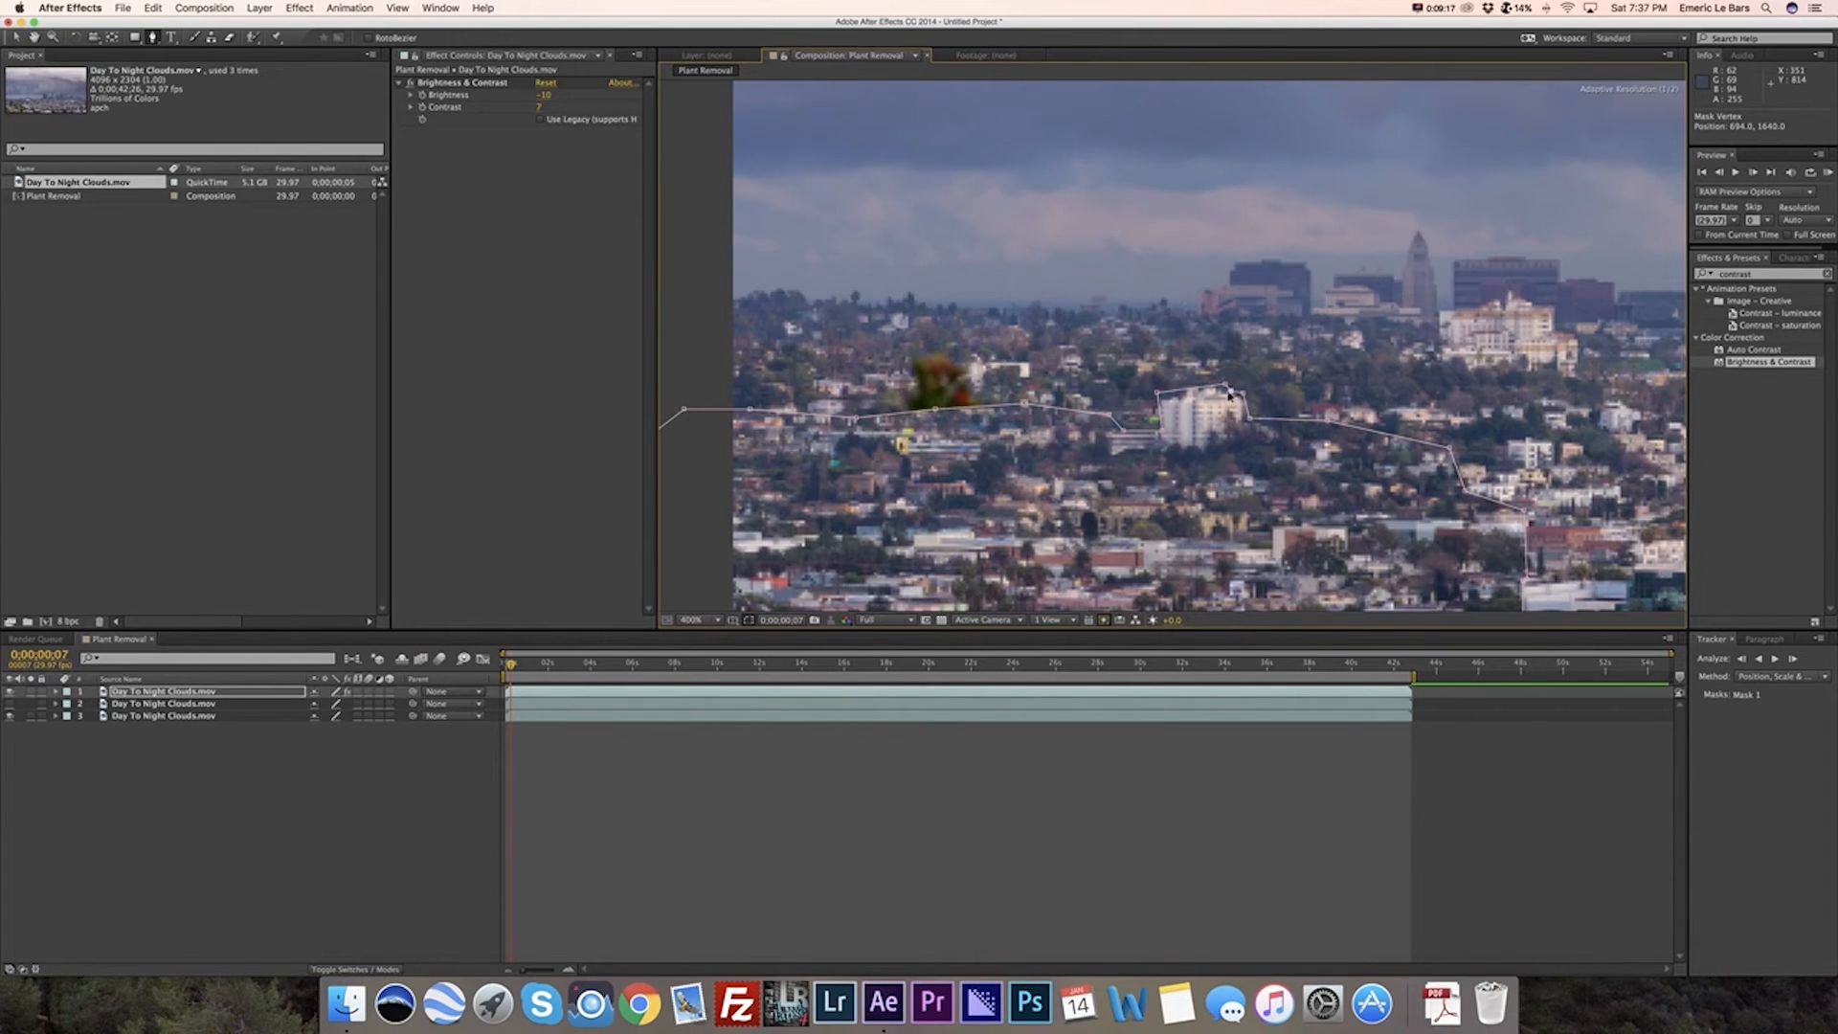
{"action": "left_click", "coordinate": [1158, 394]}
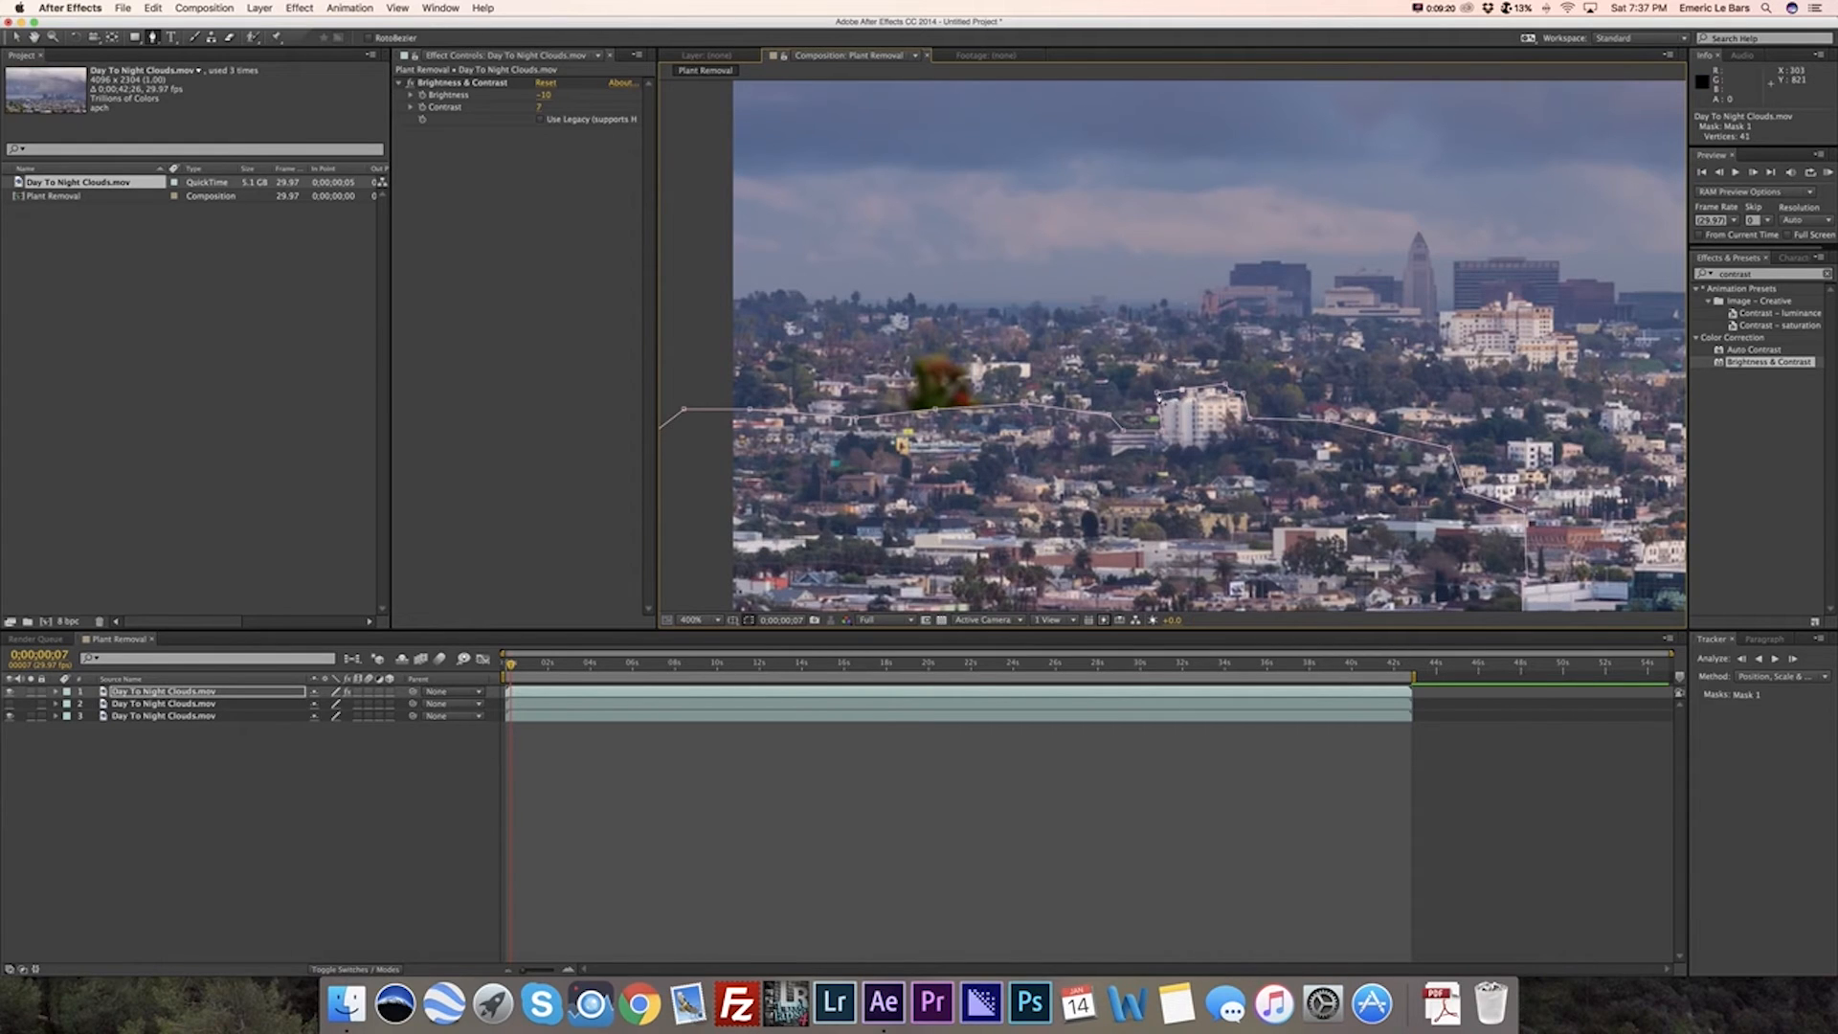
{"action": "left_click_drag", "start_coordinate": [1158, 393], "coordinate": [1166, 401]}
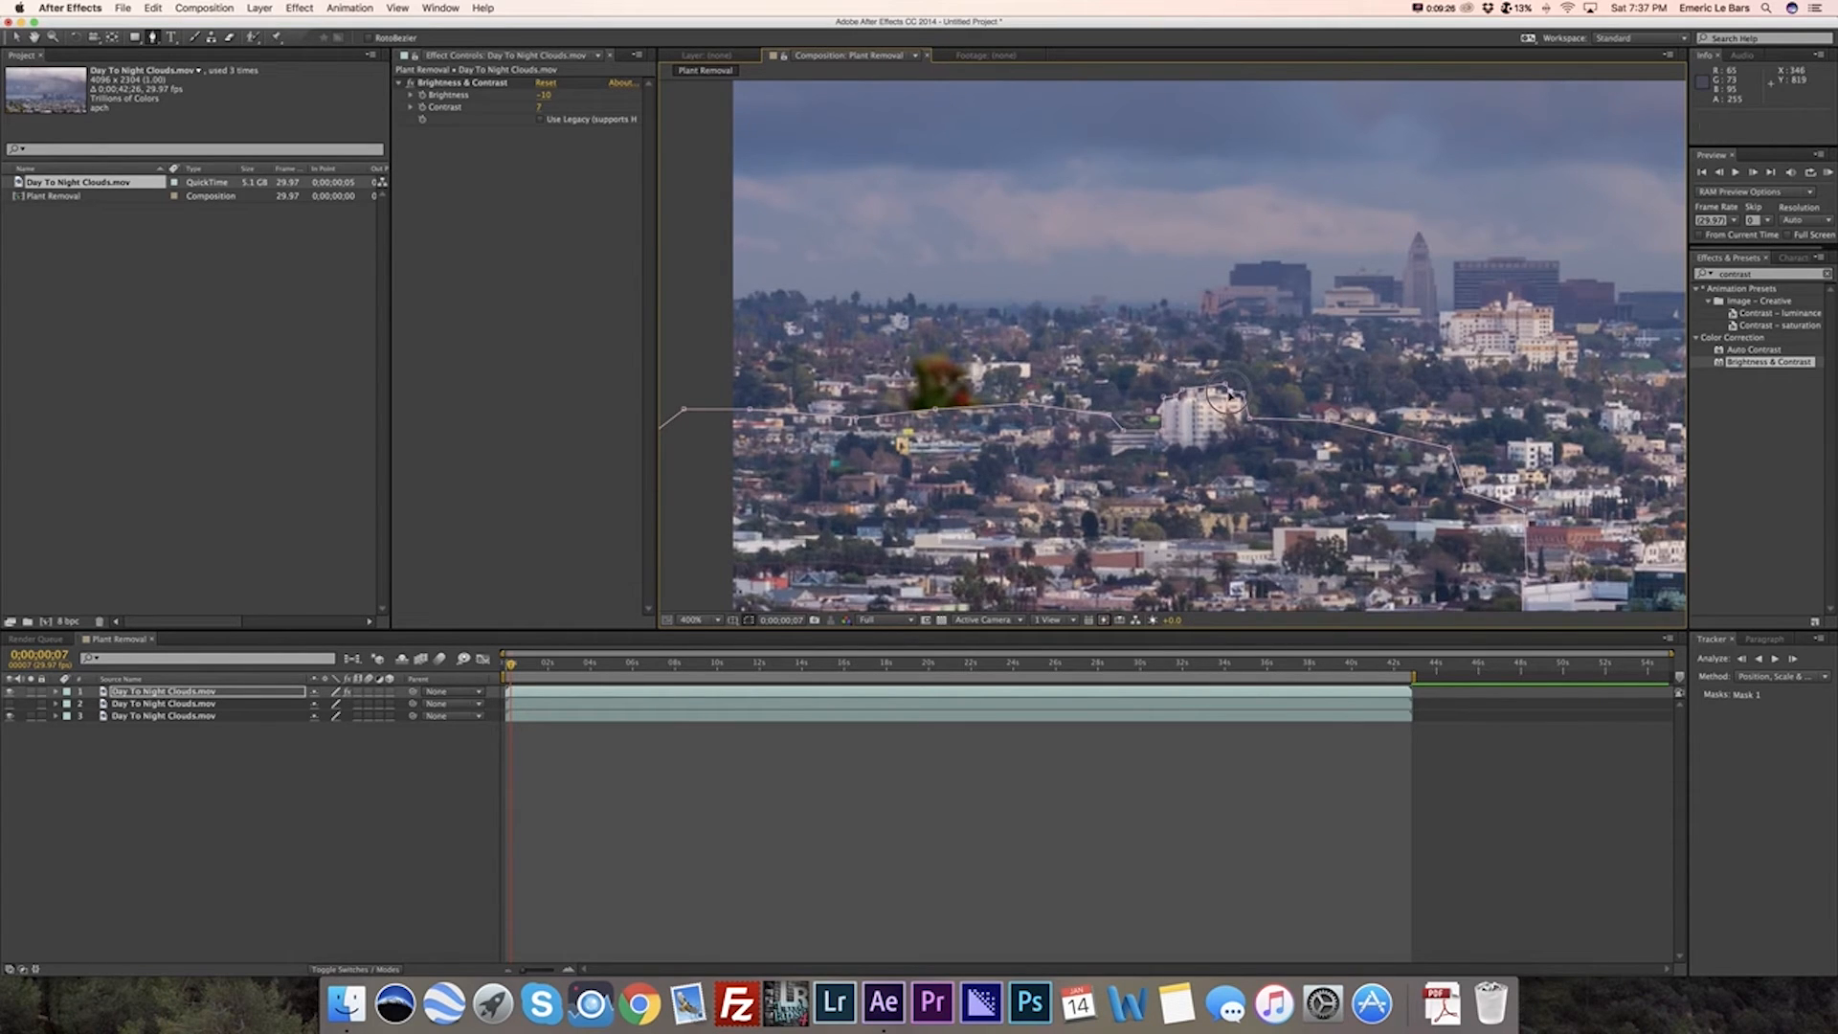
{"action": "left_click_drag", "start_coordinate": [1227, 393], "coordinate": [1223, 391]}
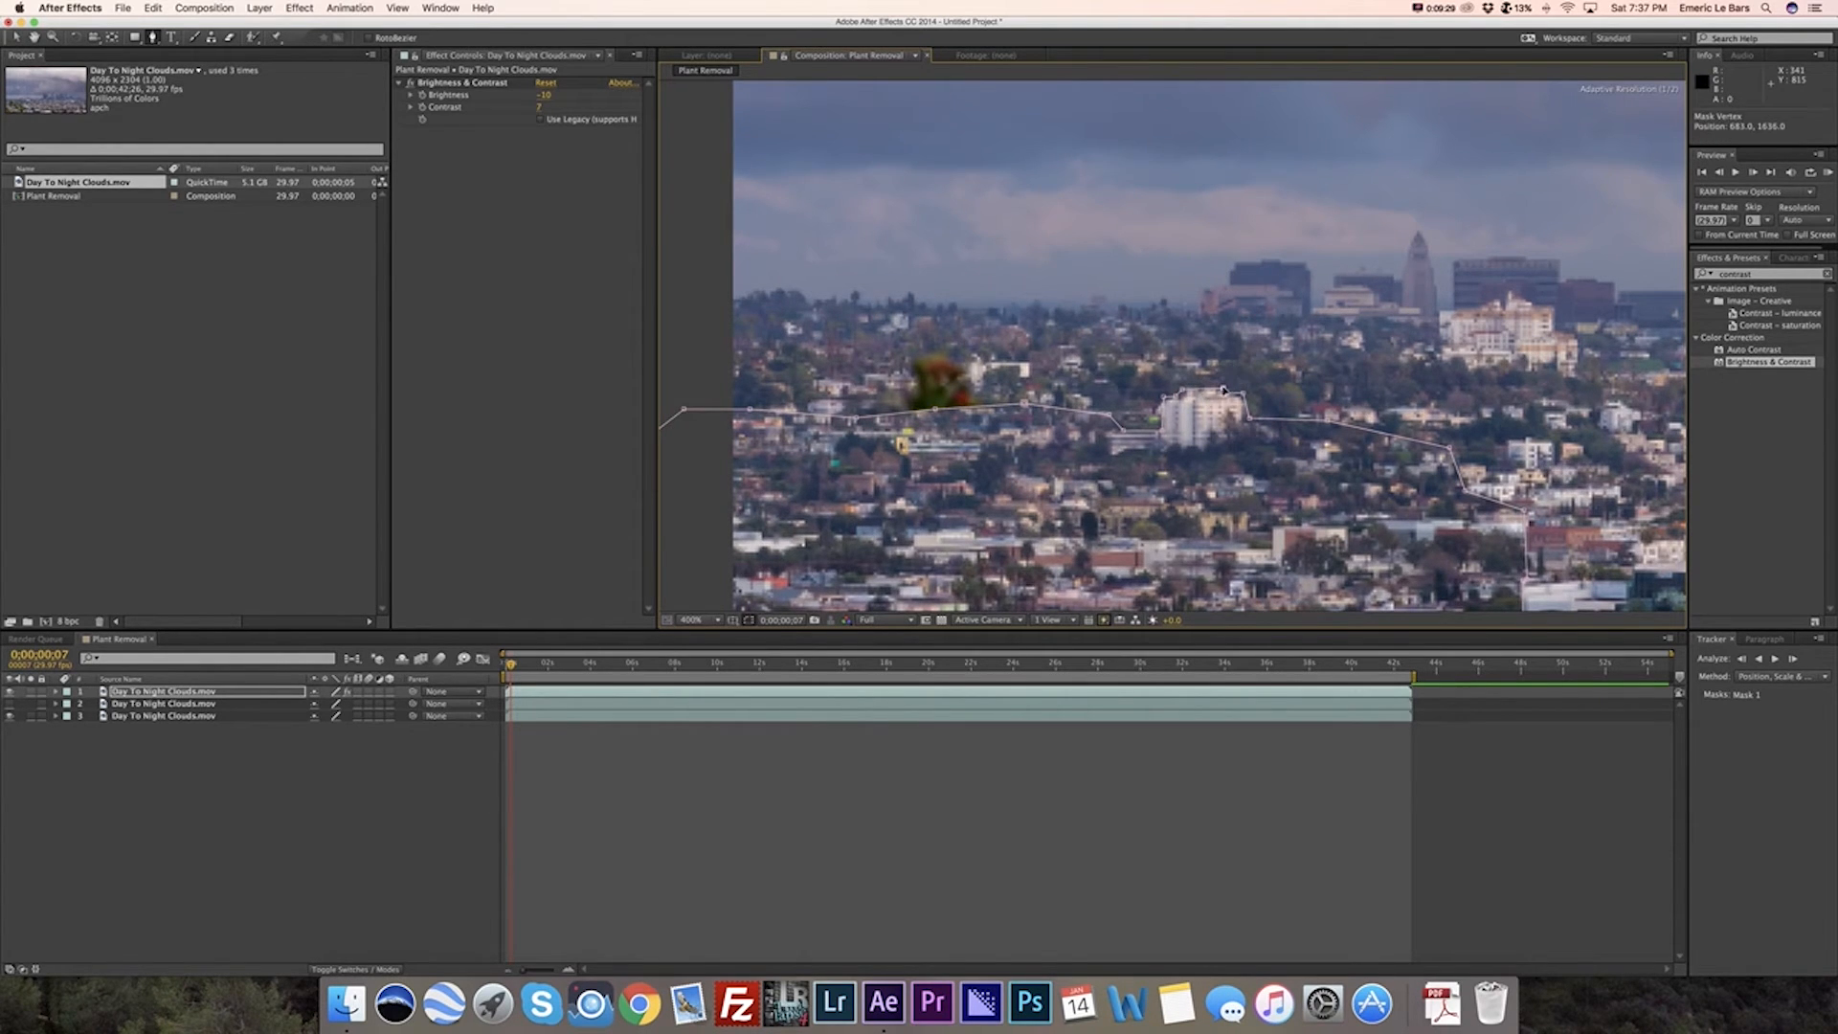
{"action": "left_click", "coordinate": [297, 804]}
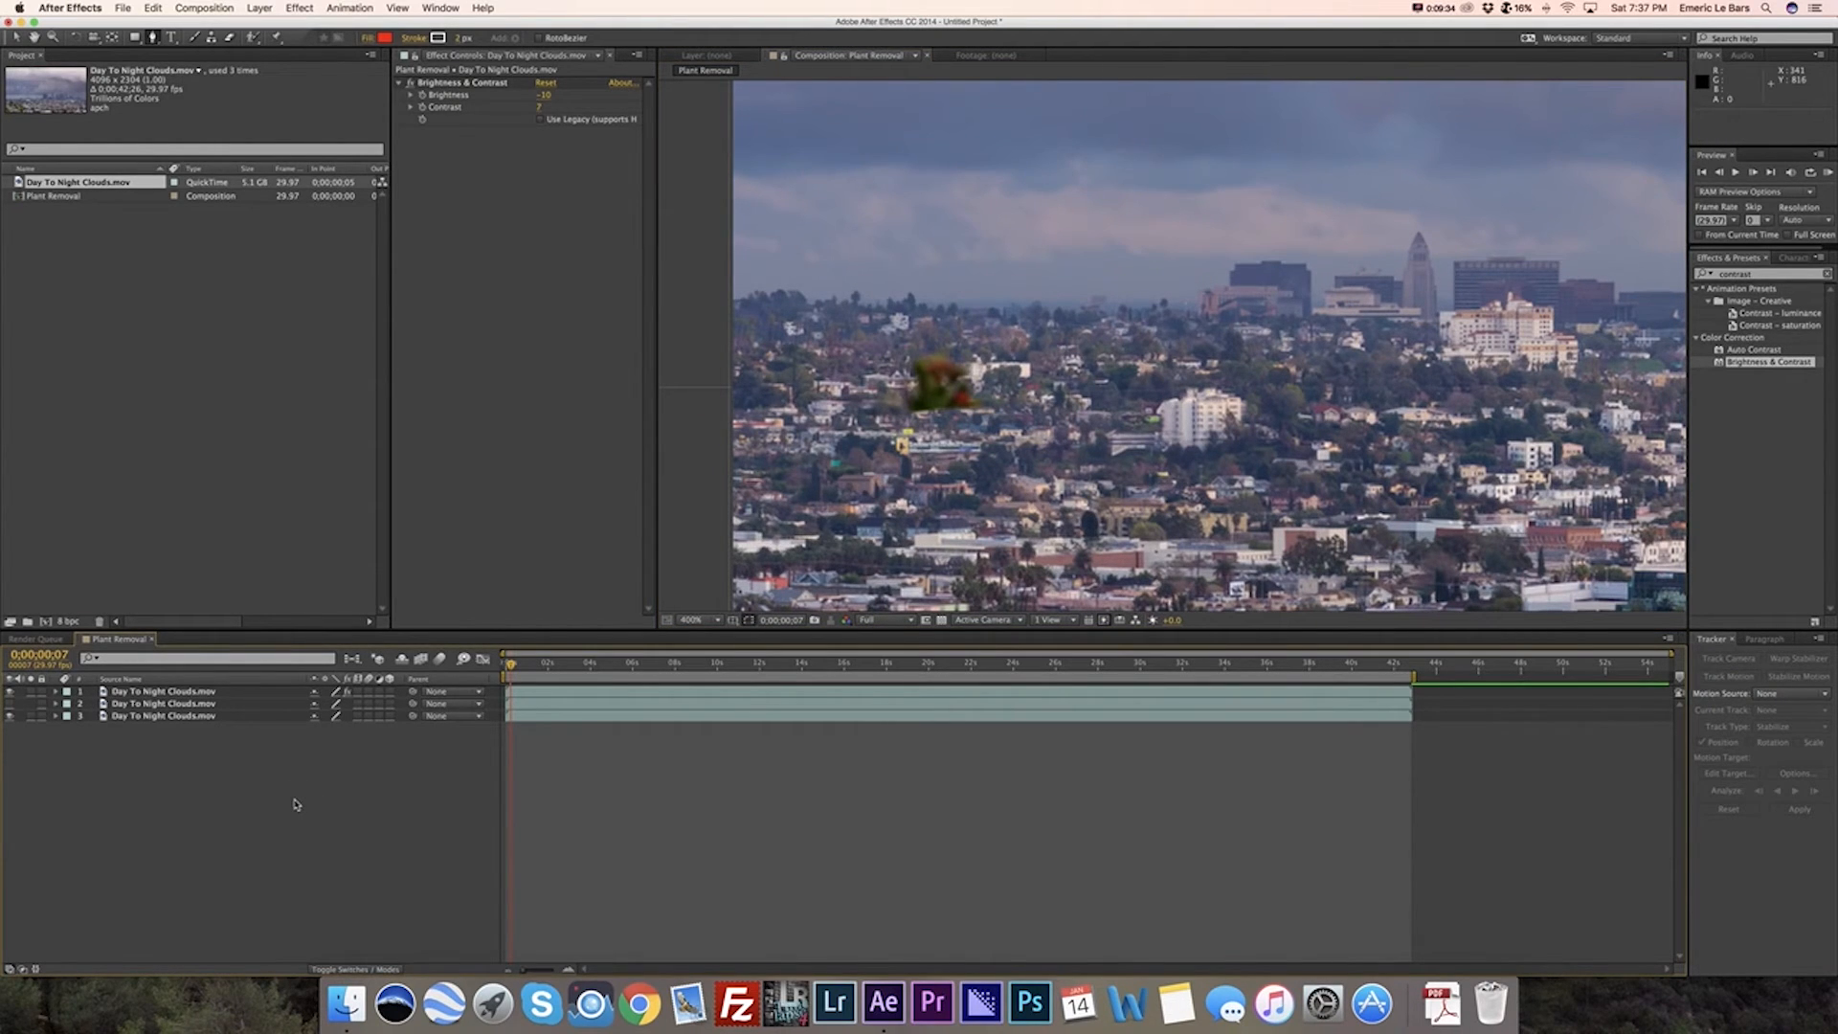
Step: Select the middle Day To Night Clouds.mov layer and hide the masked top copy
{"action": "left_click", "coordinate": [718, 620]}
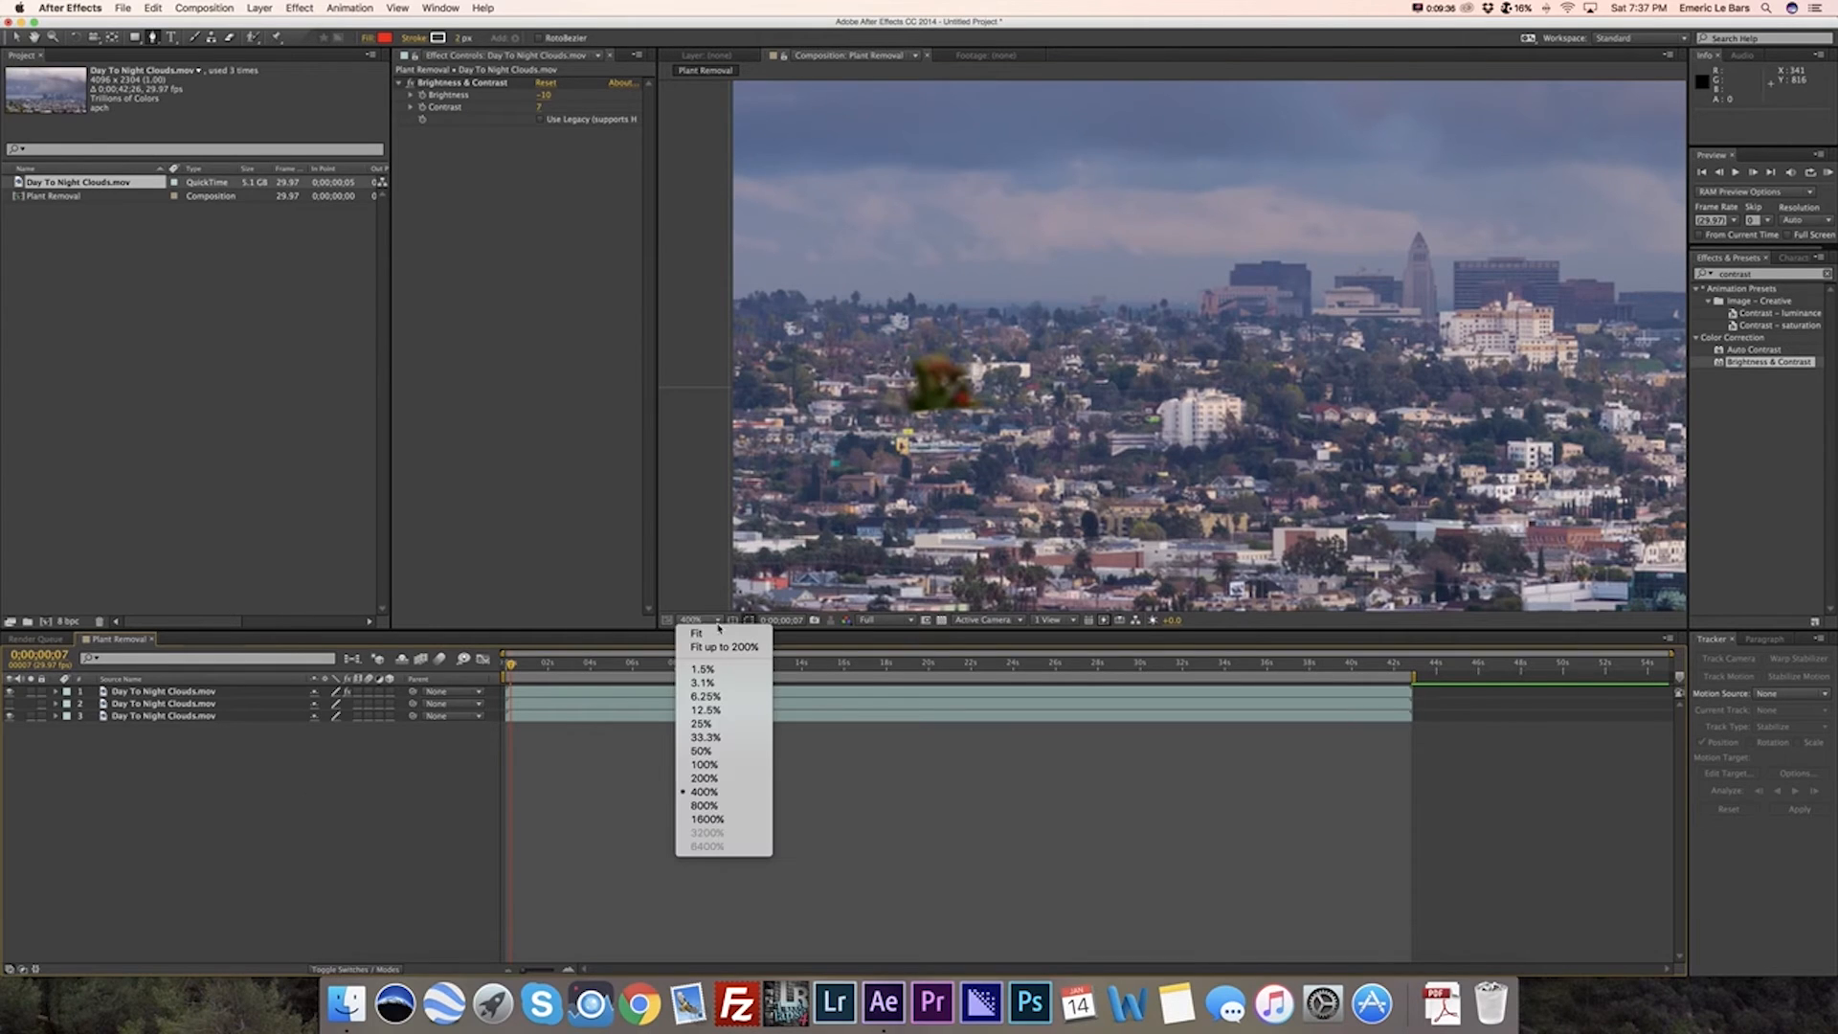
{"action": "left_click", "coordinate": [714, 633]}
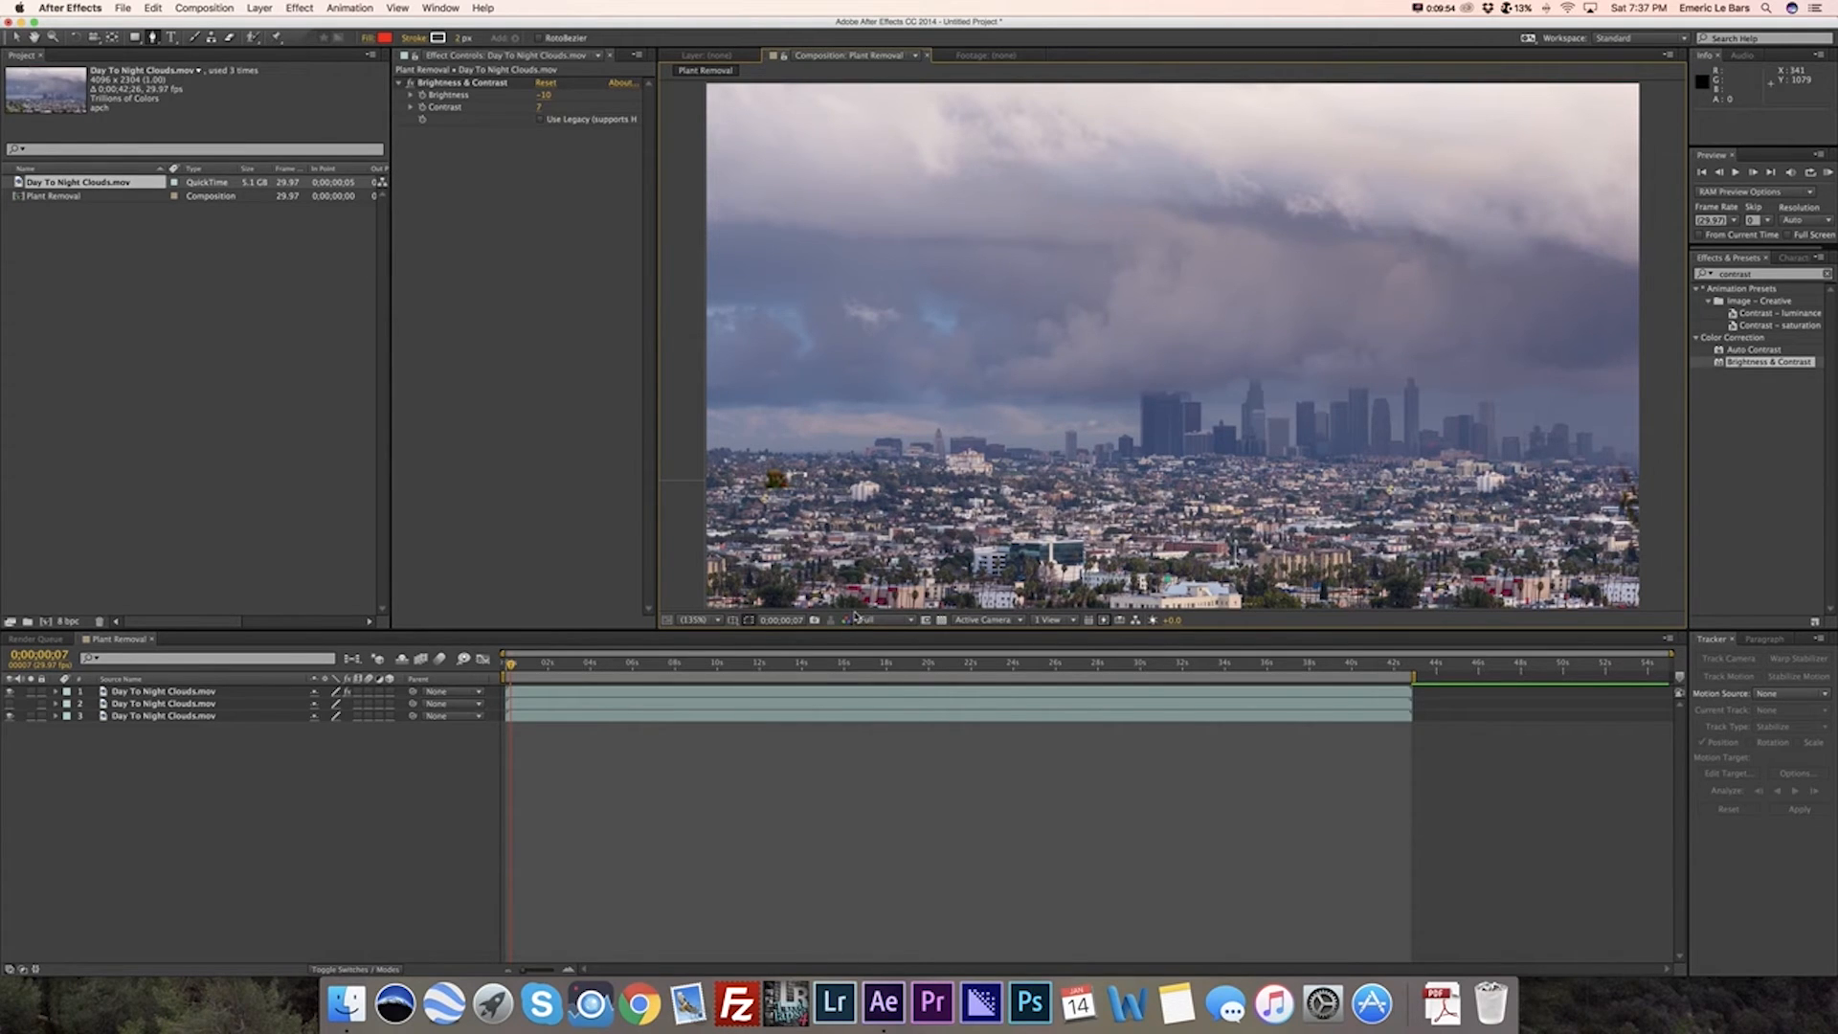
{"action": "key", "text": "z"}
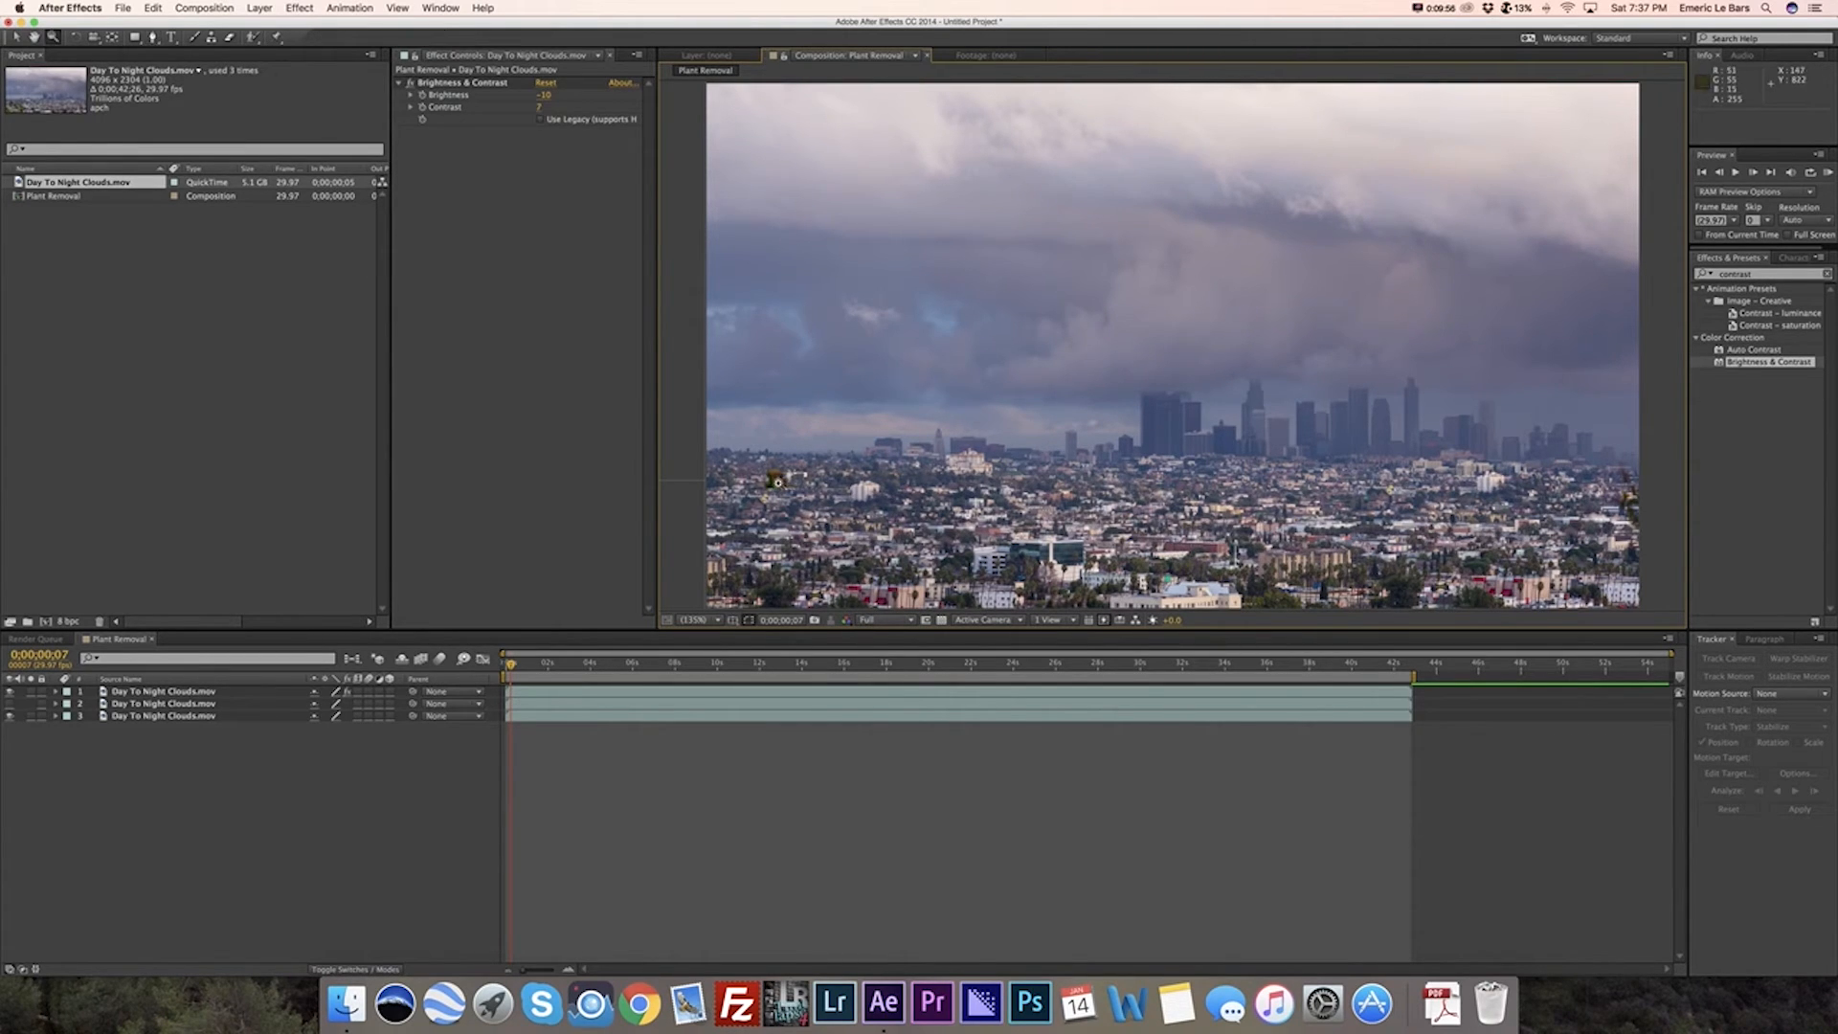
{"action": "left_click", "coordinate": [777, 482]}
{"action": "left_click", "coordinate": [1188, 371]}
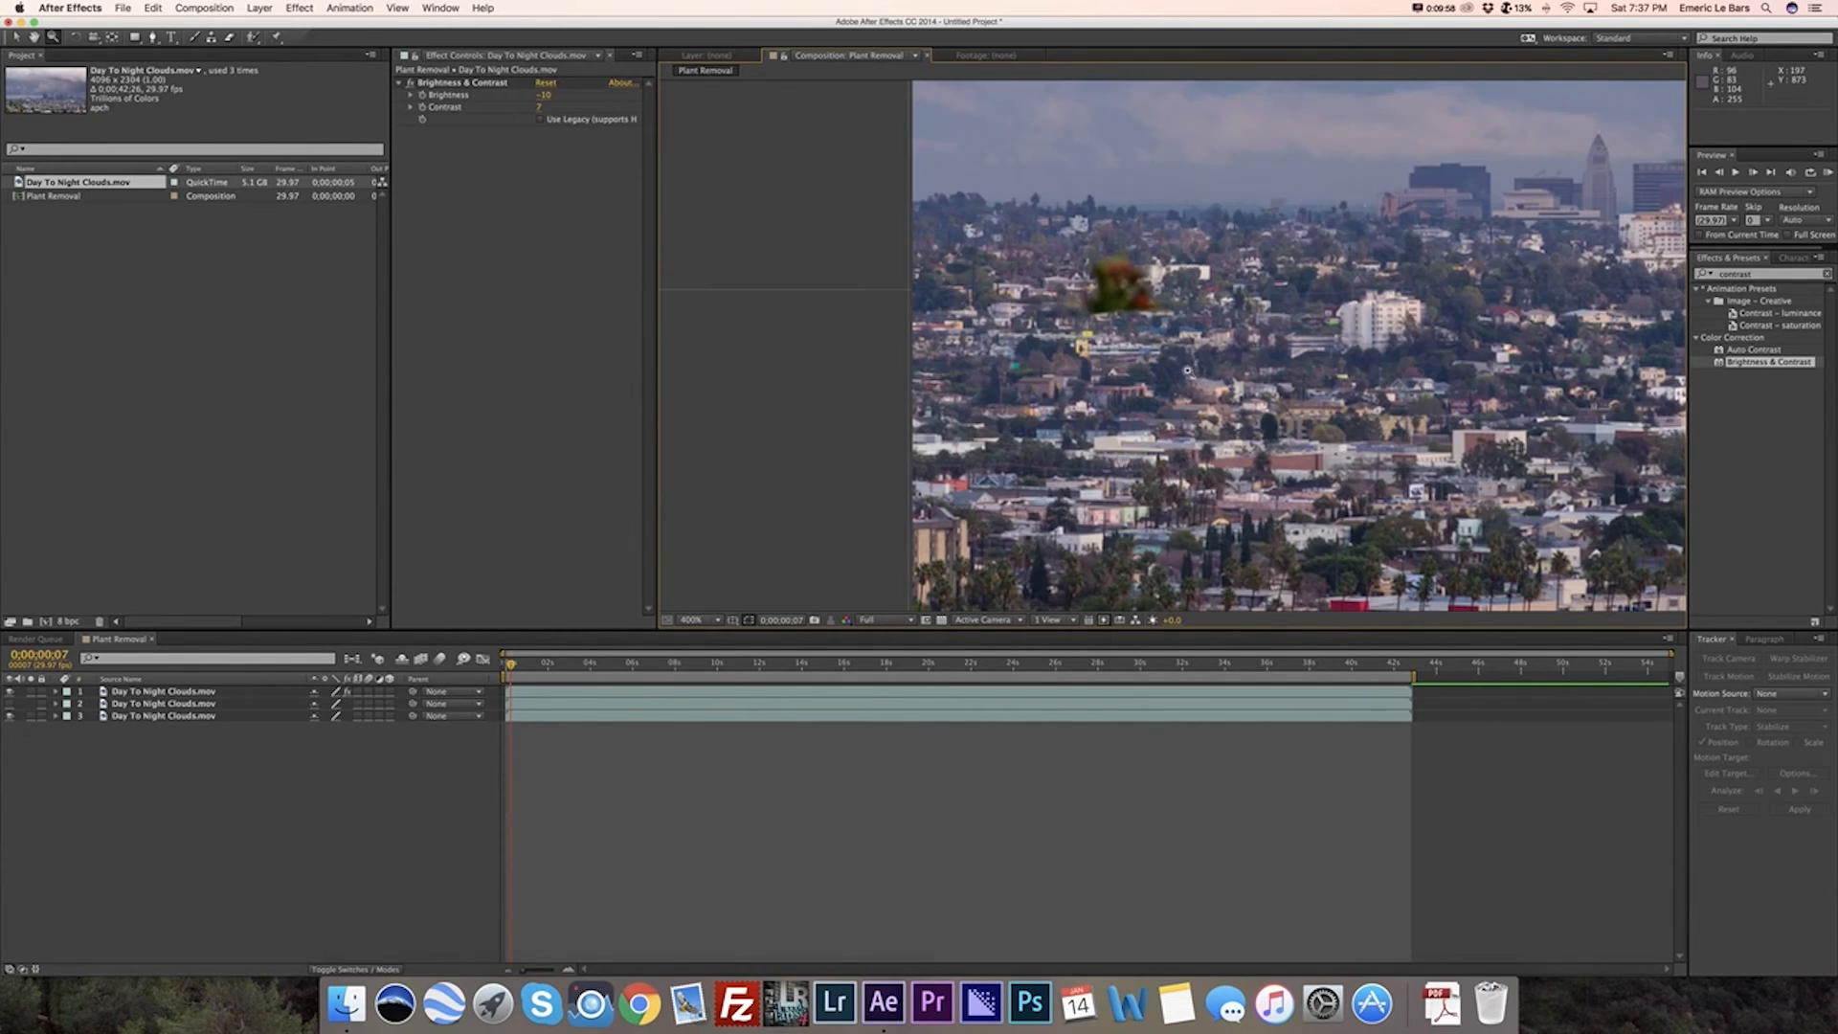
{"action": "key", "text": "g"}
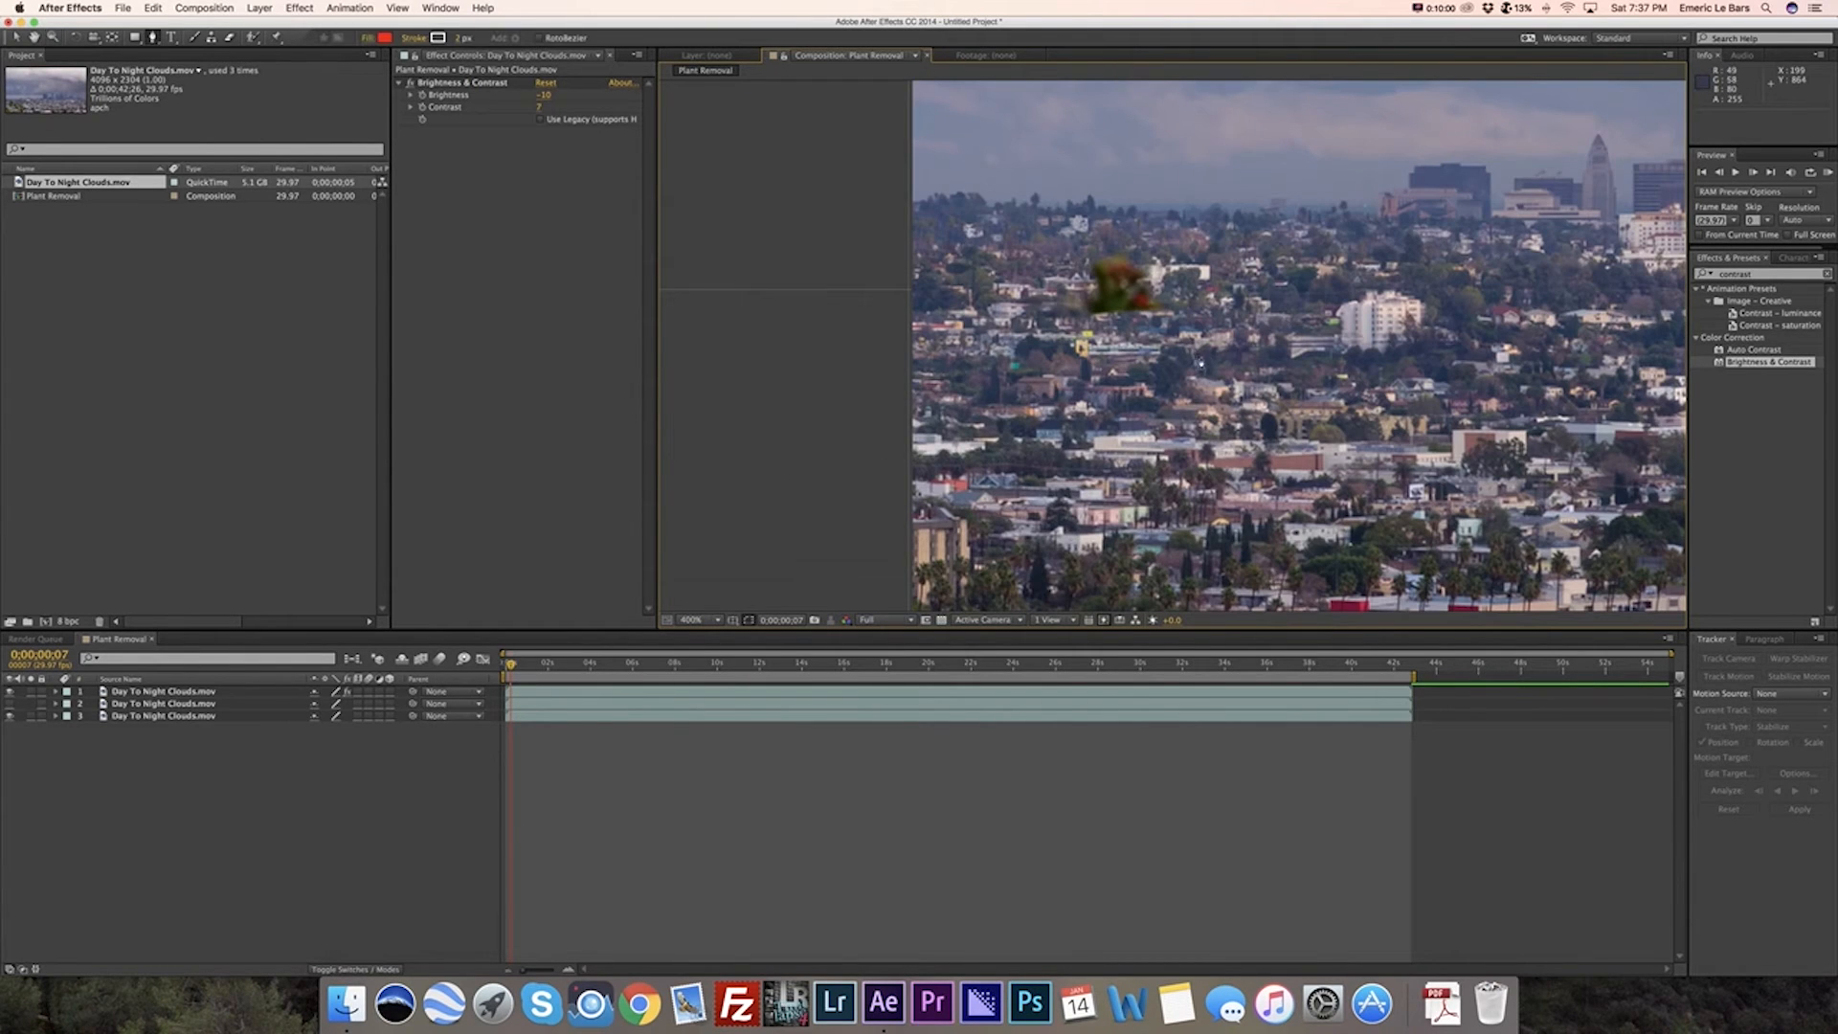
{"action": "left_click_drag", "start_coordinate": [1223, 357], "coordinate": [1051, 486]}
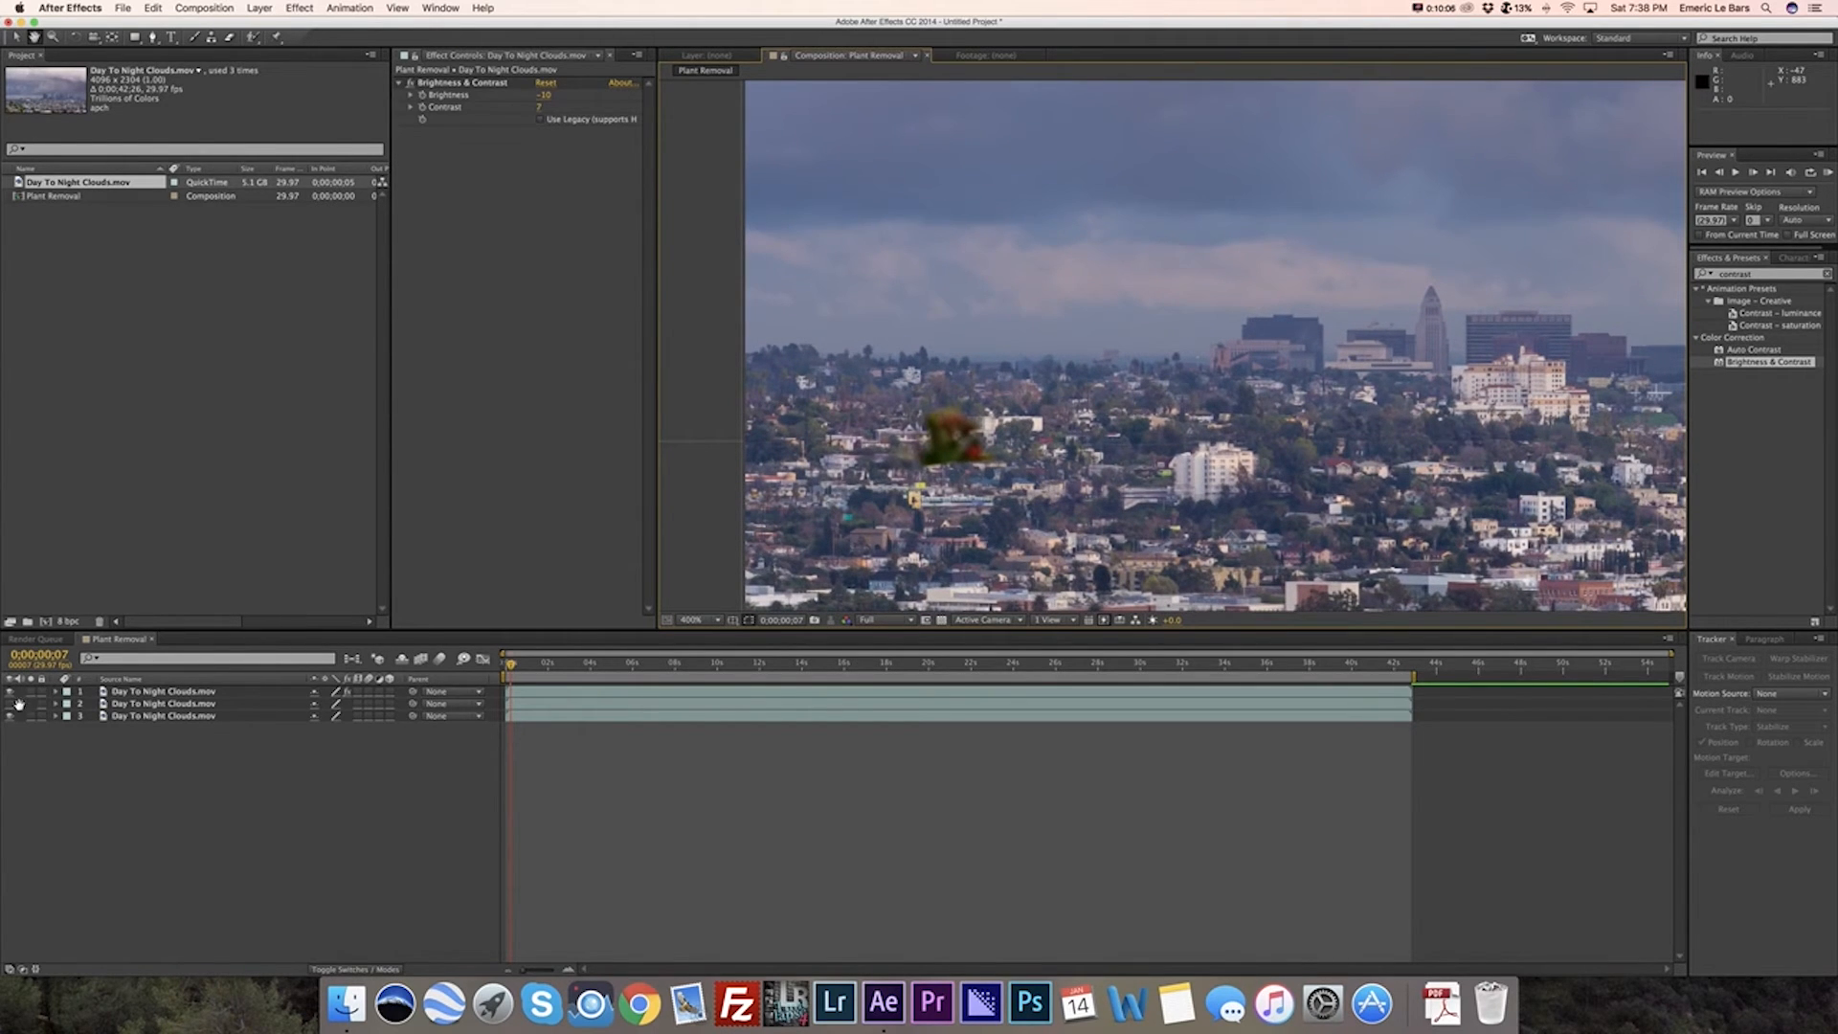
{"action": "left_click", "coordinate": [162, 703]}
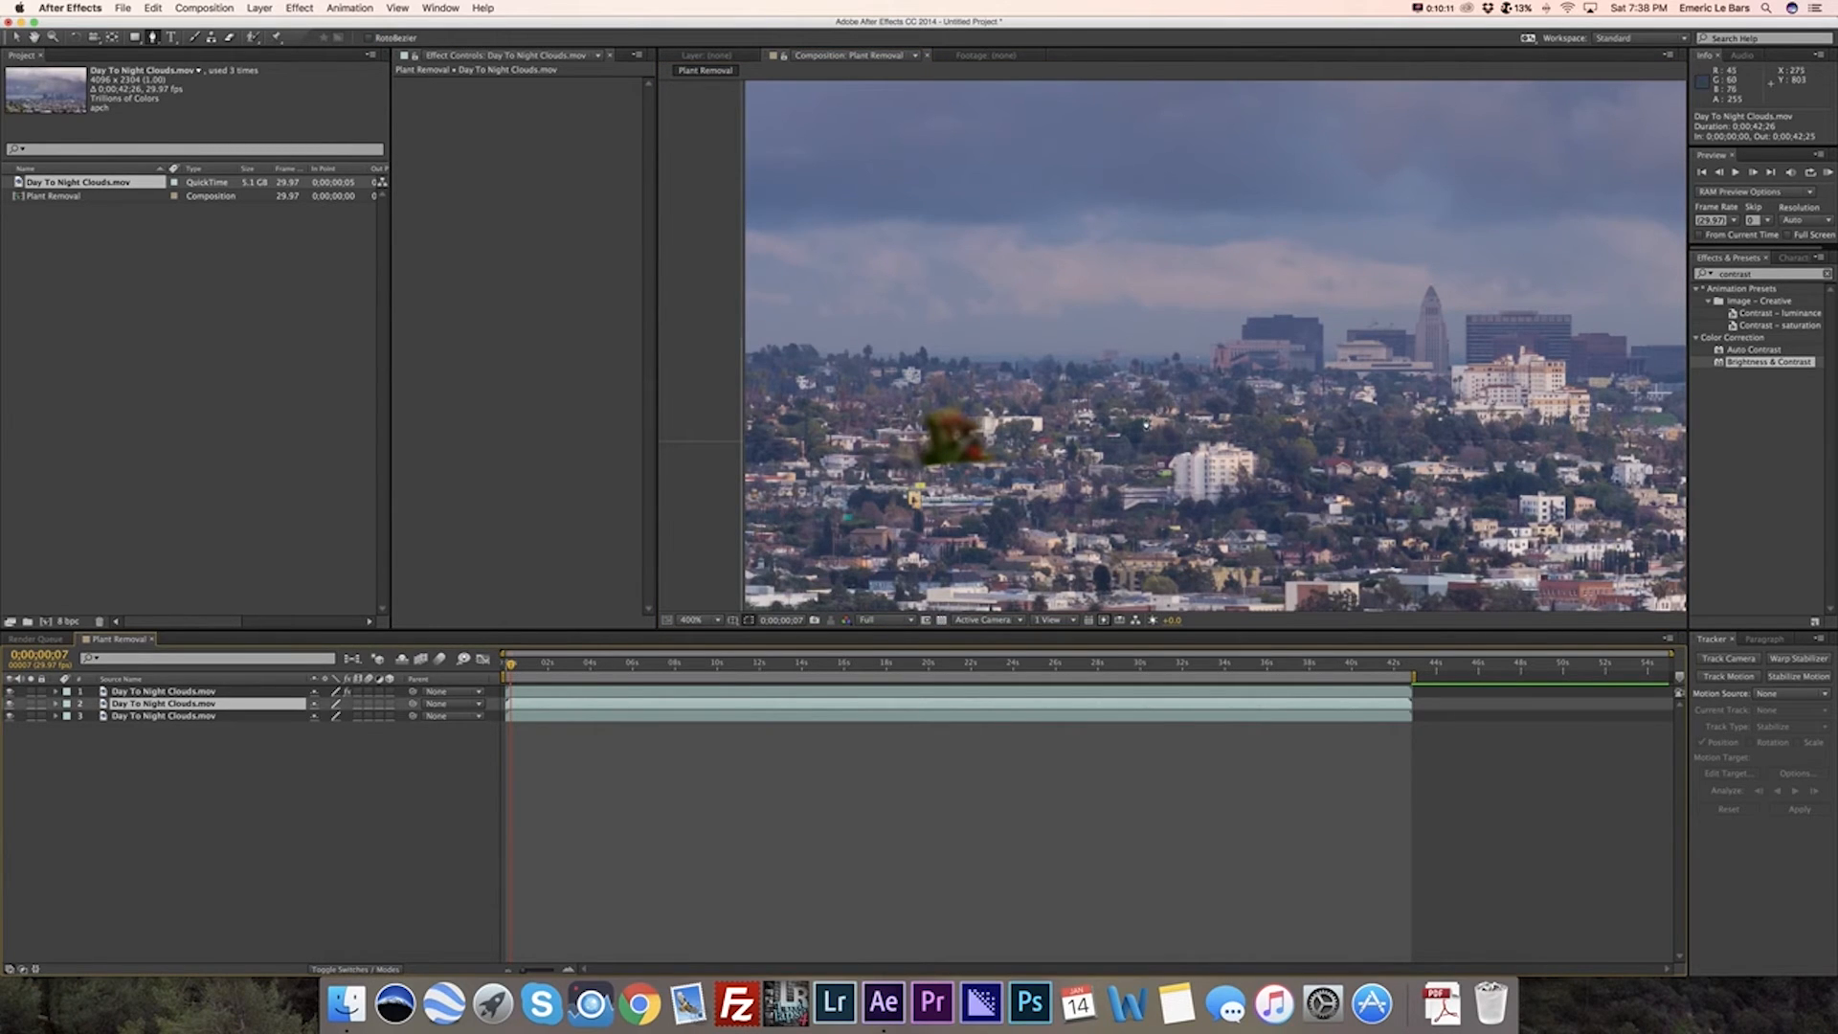
{"action": "left_click", "coordinate": [10, 715]}
{"action": "left_click", "coordinate": [10, 690]}
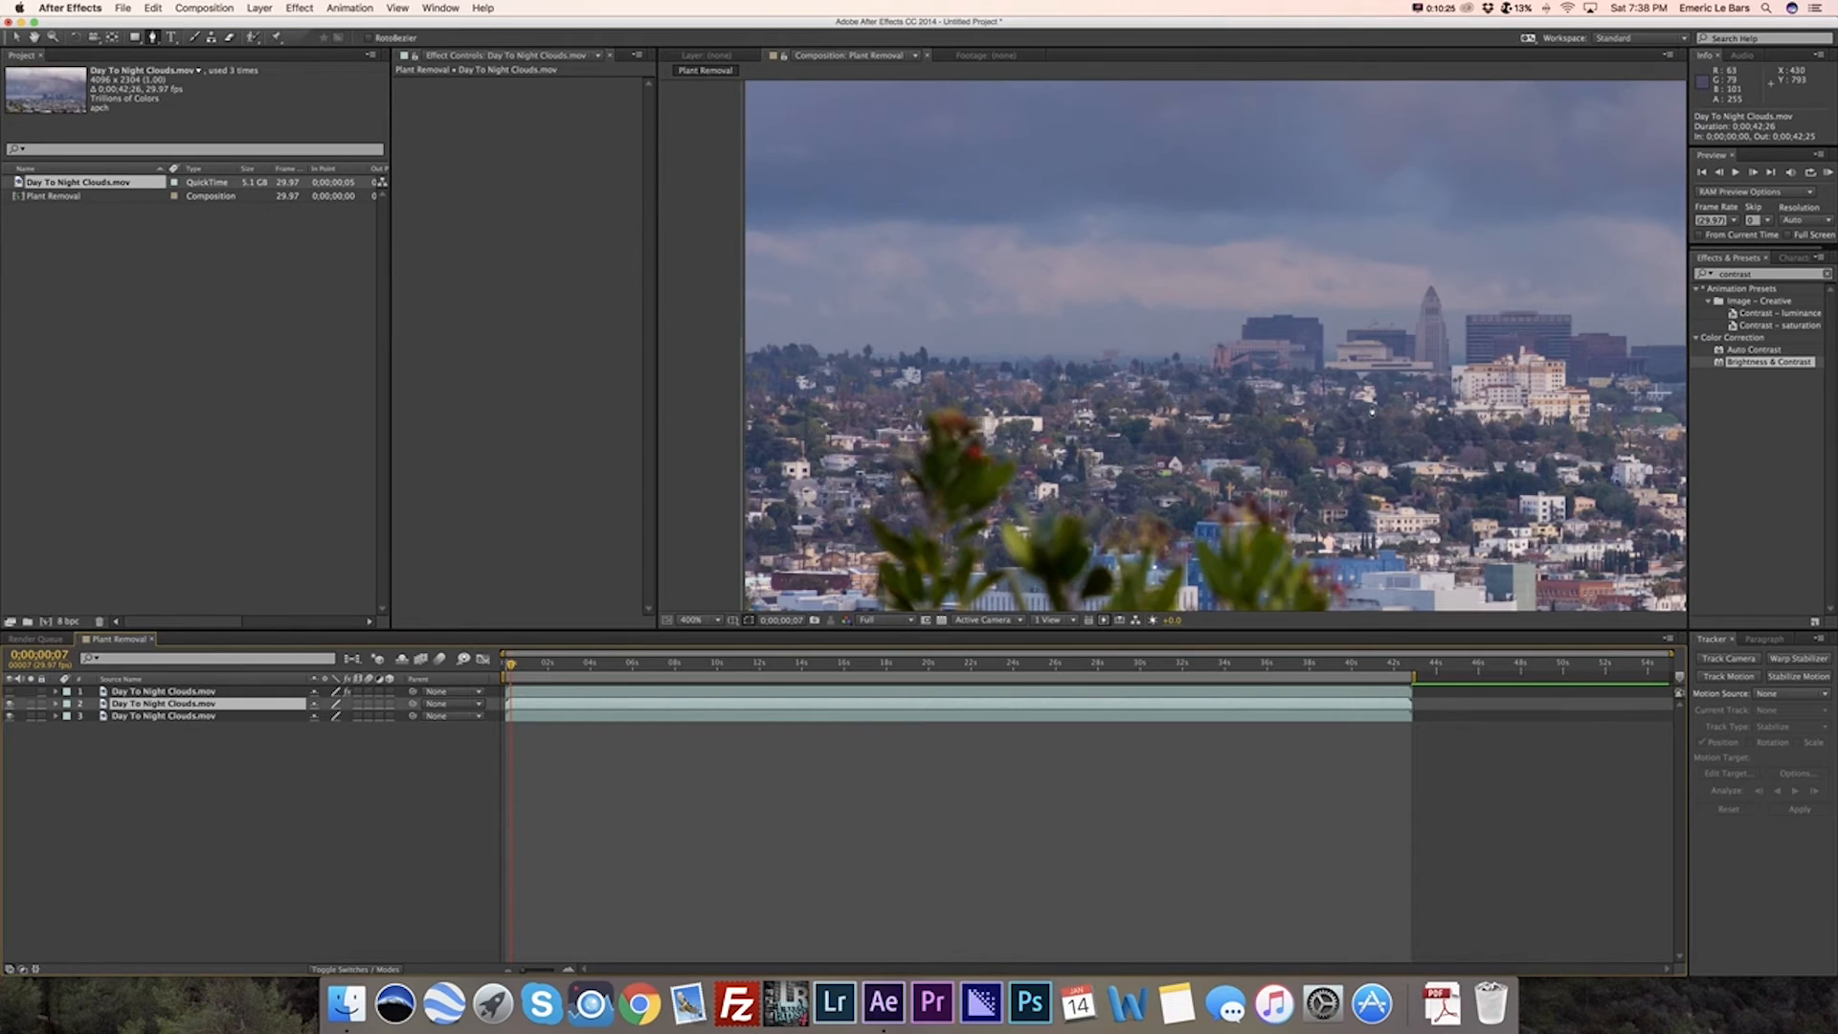
Step: Draw a closed 13-point Pen mask on the middle layer around the wooded hillside patch just below the distant buildings
{"action": "left_click", "coordinate": [1380, 388]}
{"action": "left_click", "coordinate": [1405, 411]}
{"action": "left_click", "coordinate": [1432, 430]}
{"action": "left_click", "coordinate": [1442, 452]}
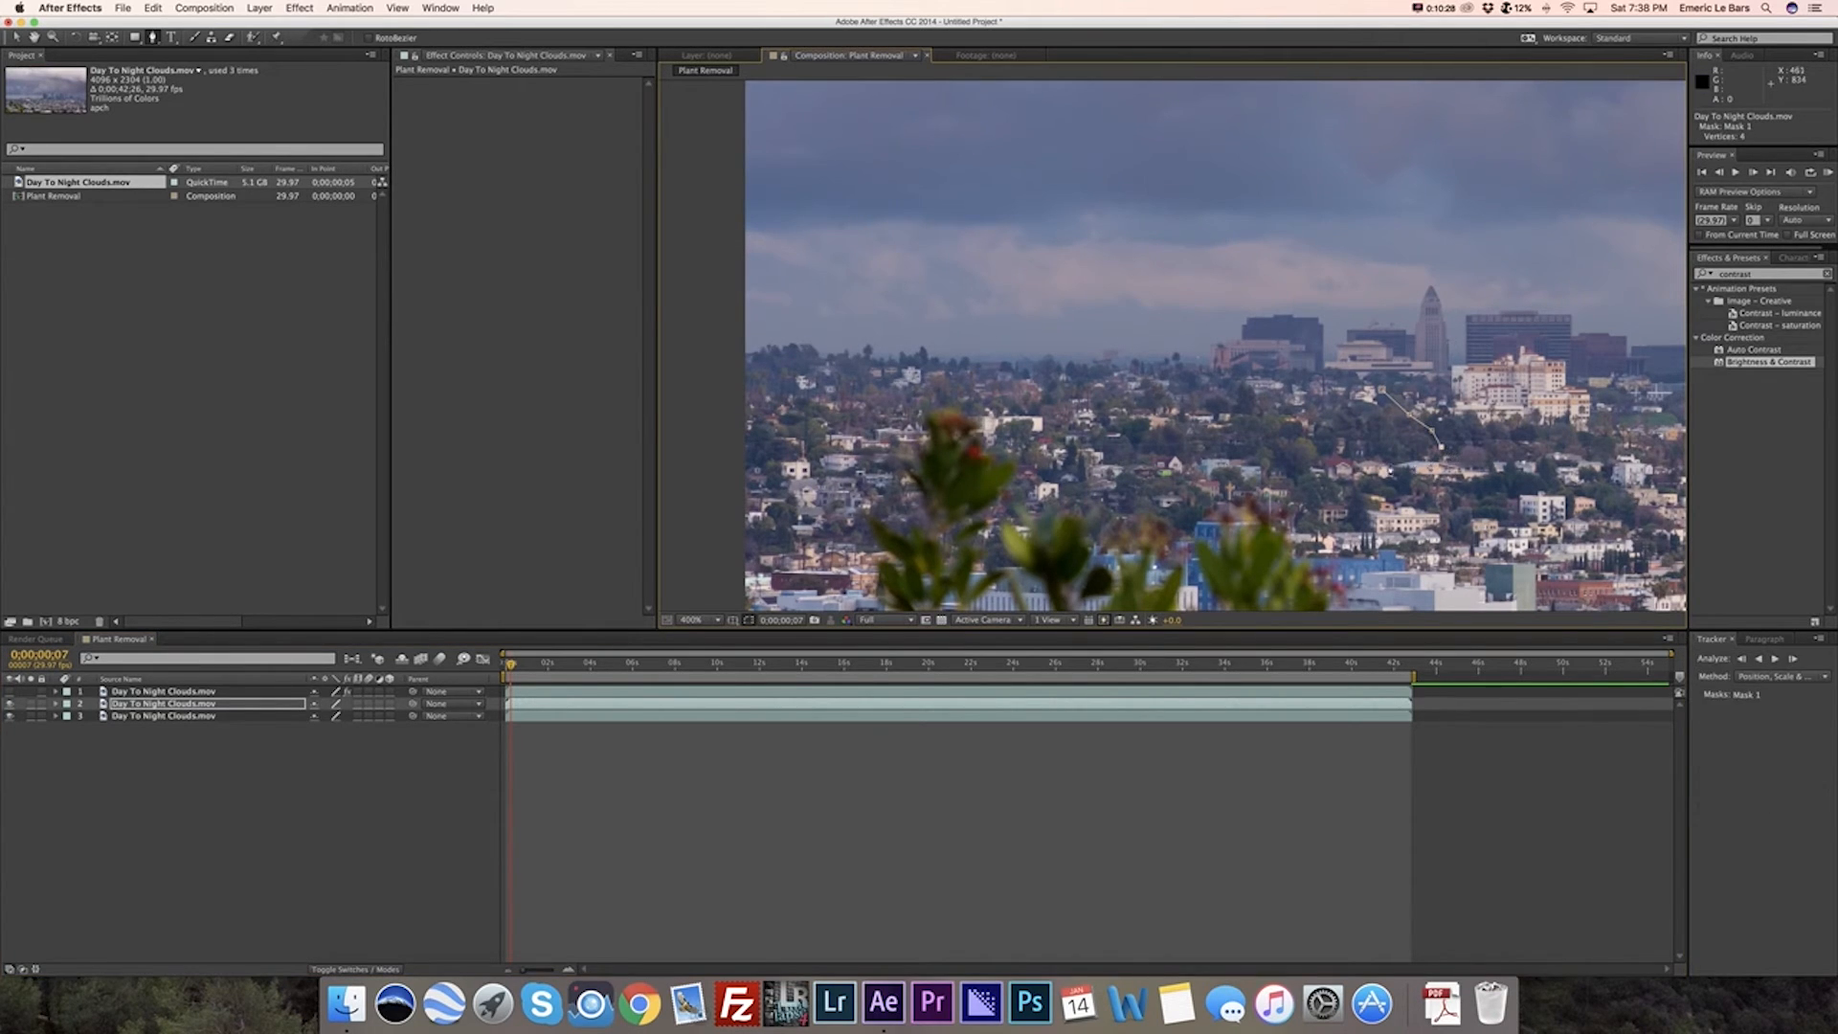
{"action": "left_click", "coordinate": [1388, 460]}
{"action": "left_click", "coordinate": [1394, 477]}
{"action": "left_click", "coordinate": [1352, 491]}
{"action": "left_click", "coordinate": [1306, 481]}
{"action": "left_click", "coordinate": [1278, 447]}
{"action": "left_click", "coordinate": [1275, 415]}
{"action": "left_click", "coordinate": [1281, 388]}
{"action": "left_click", "coordinate": [1309, 383]}
{"action": "left_click", "coordinate": [1379, 392]}
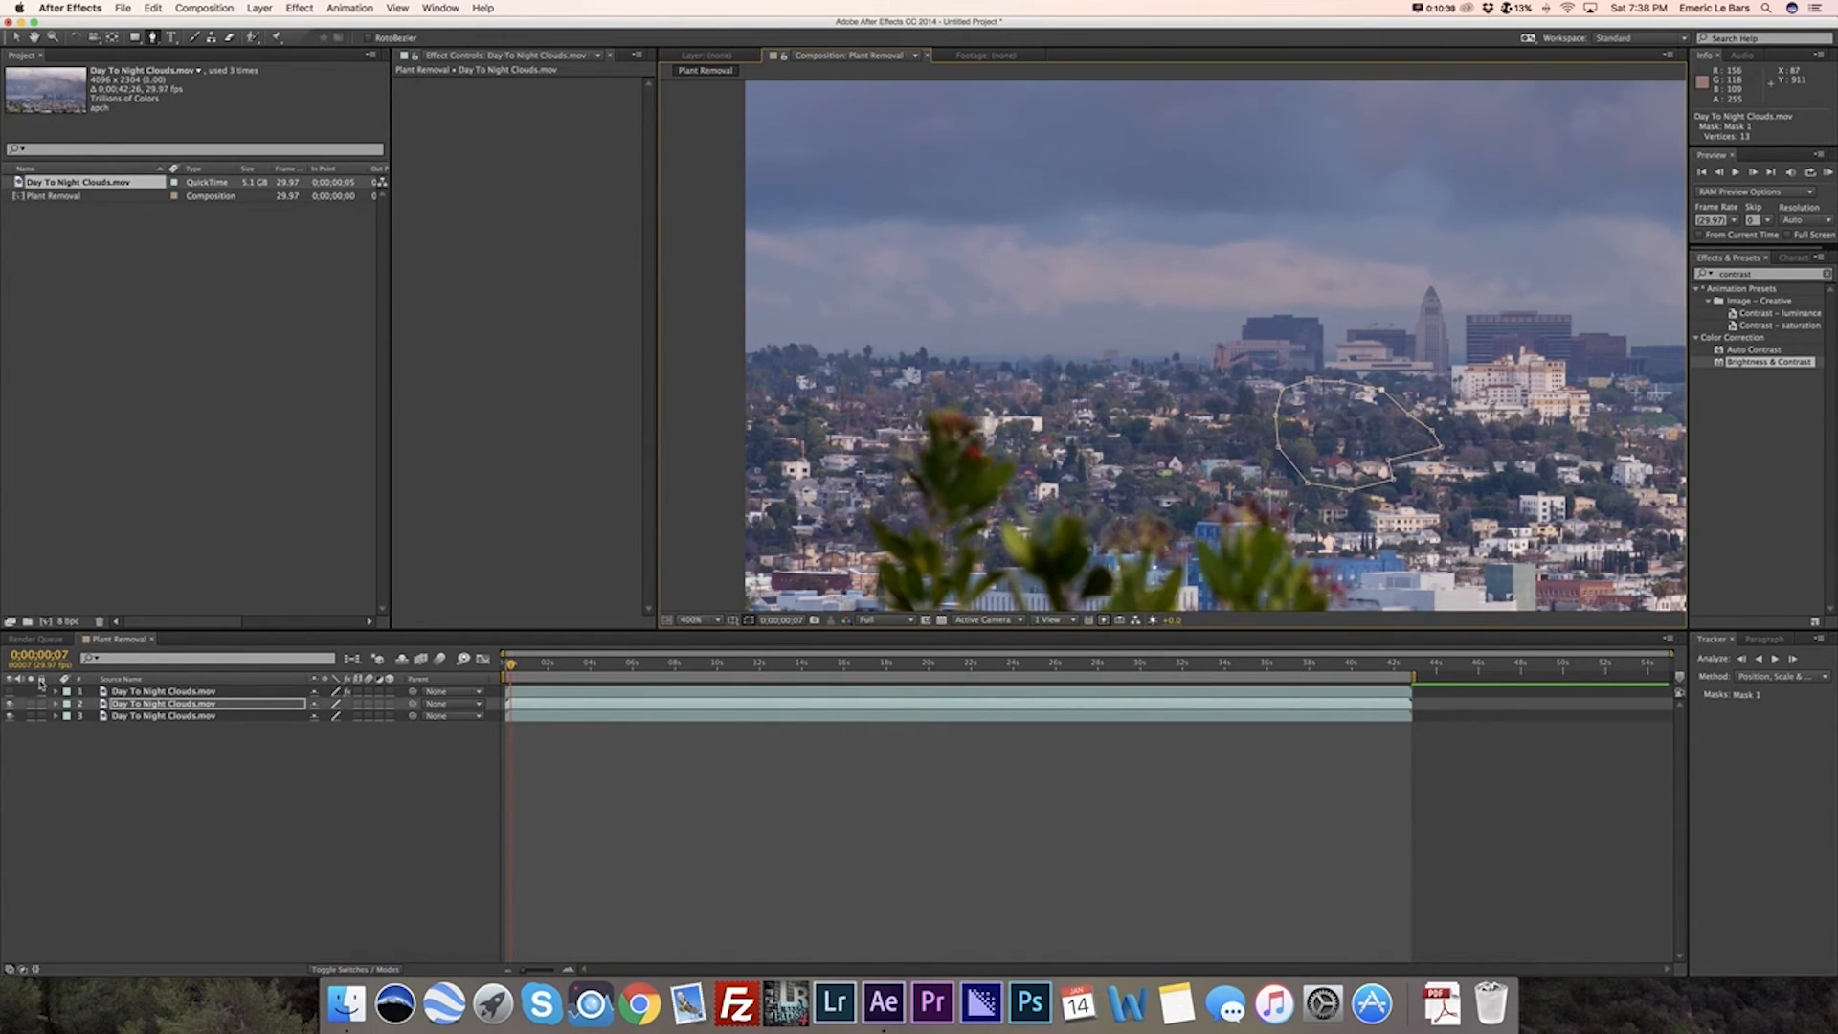
Step: Show the top layer again and move the middle layer's masked hillside patch about 275 pixels left over the remaining plant
{"action": "left_click", "coordinate": [10, 691]}
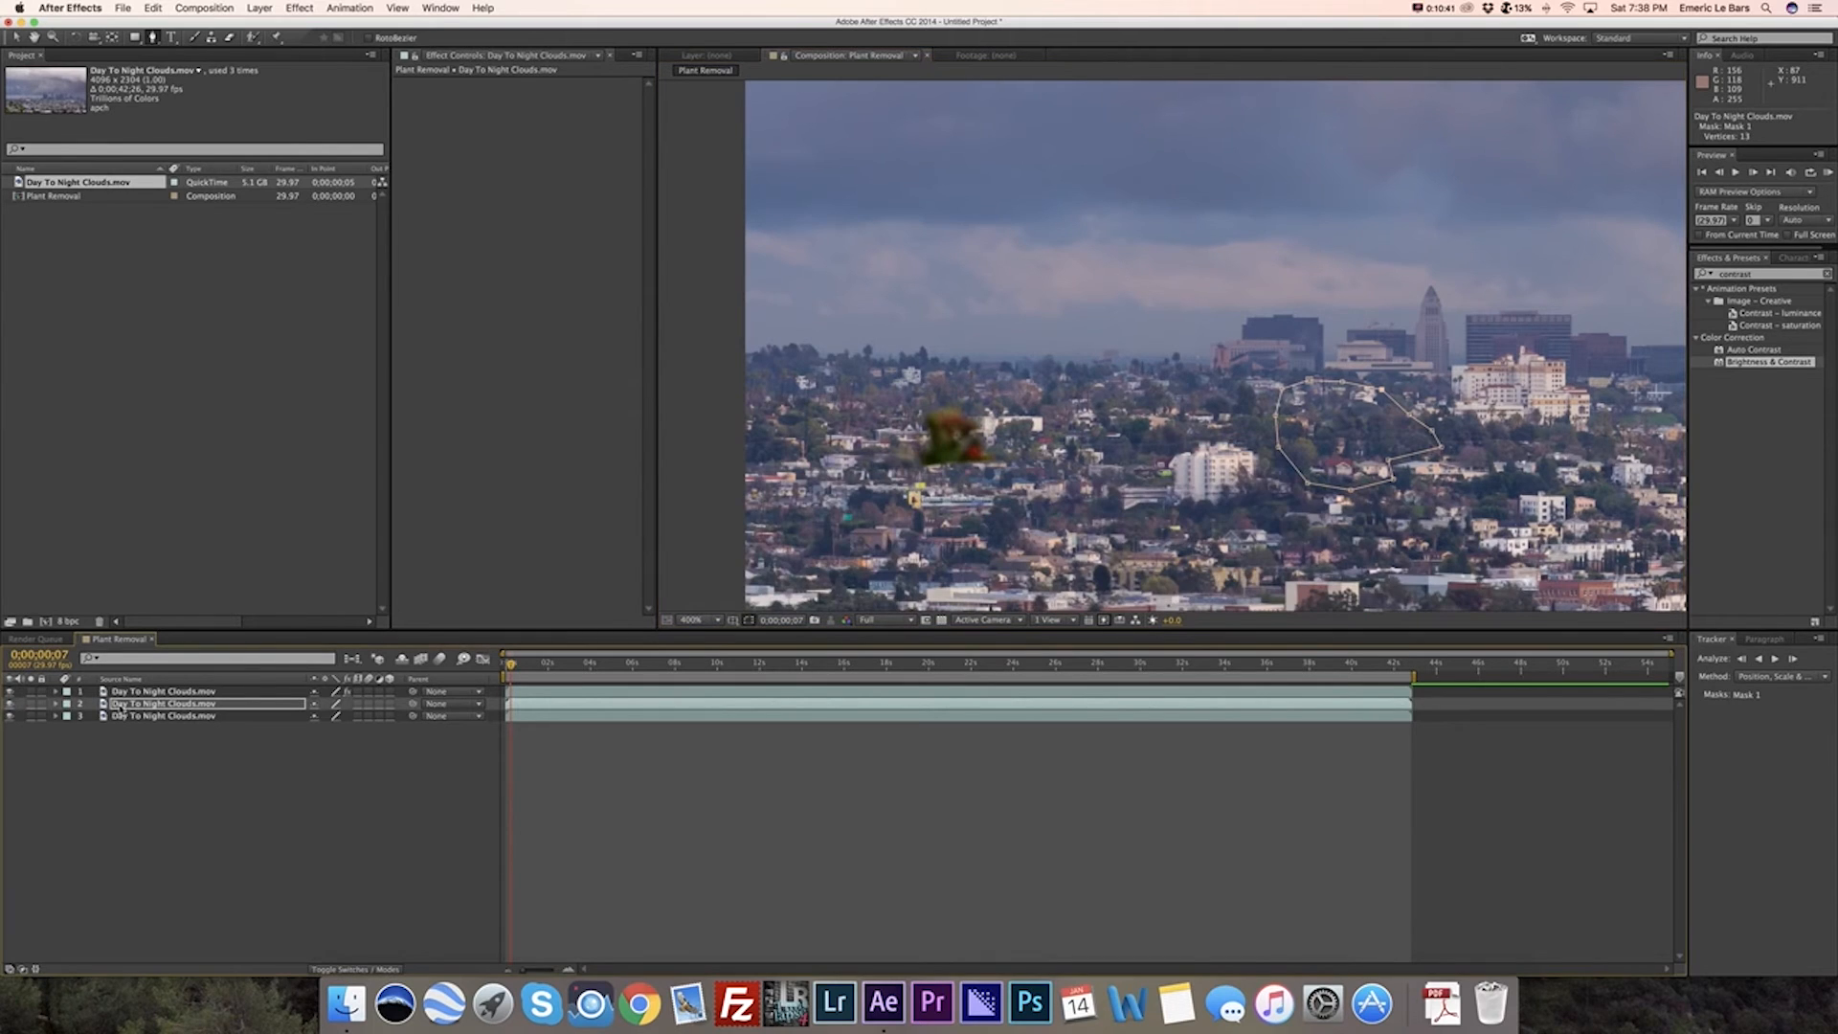
{"action": "left_click", "coordinate": [175, 703]}
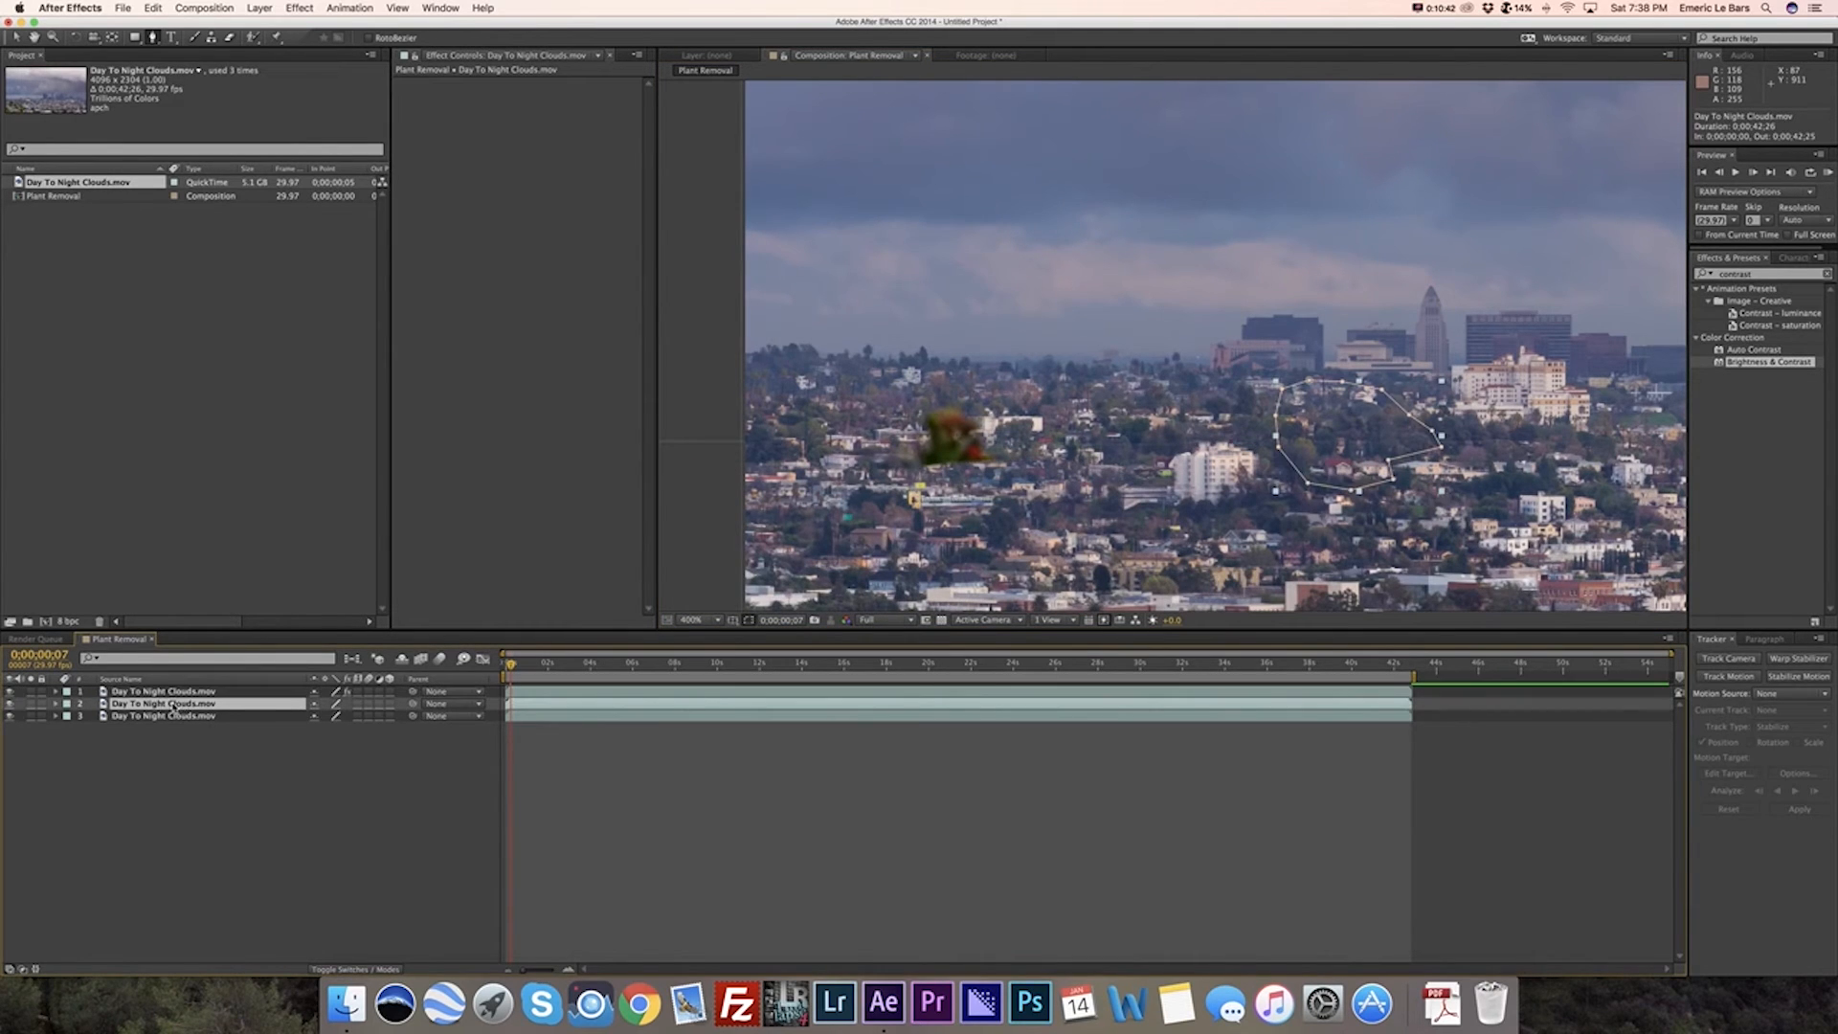
{"action": "key", "text": "v"}
{"action": "left_click_drag", "start_coordinate": [1340, 440], "coordinate": [954, 450]}
{"action": "key", "text": "Return"}
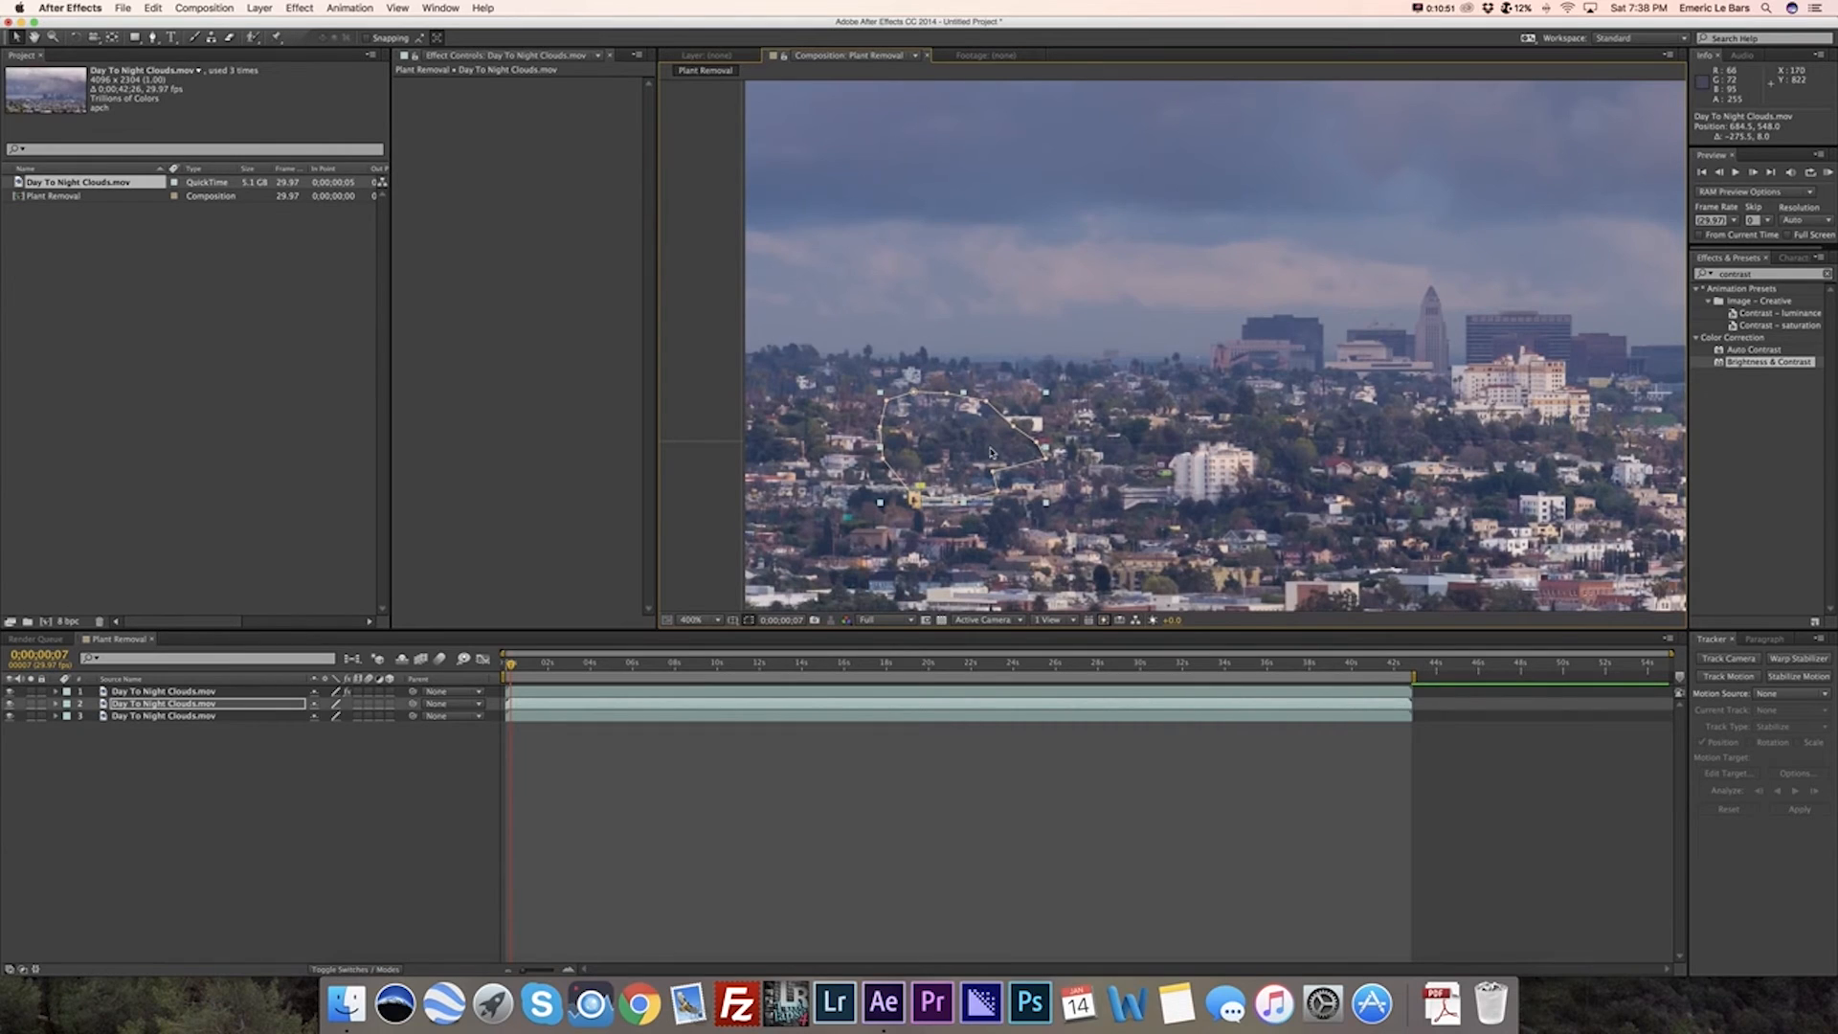
{"action": "left_click", "coordinate": [371, 793]}
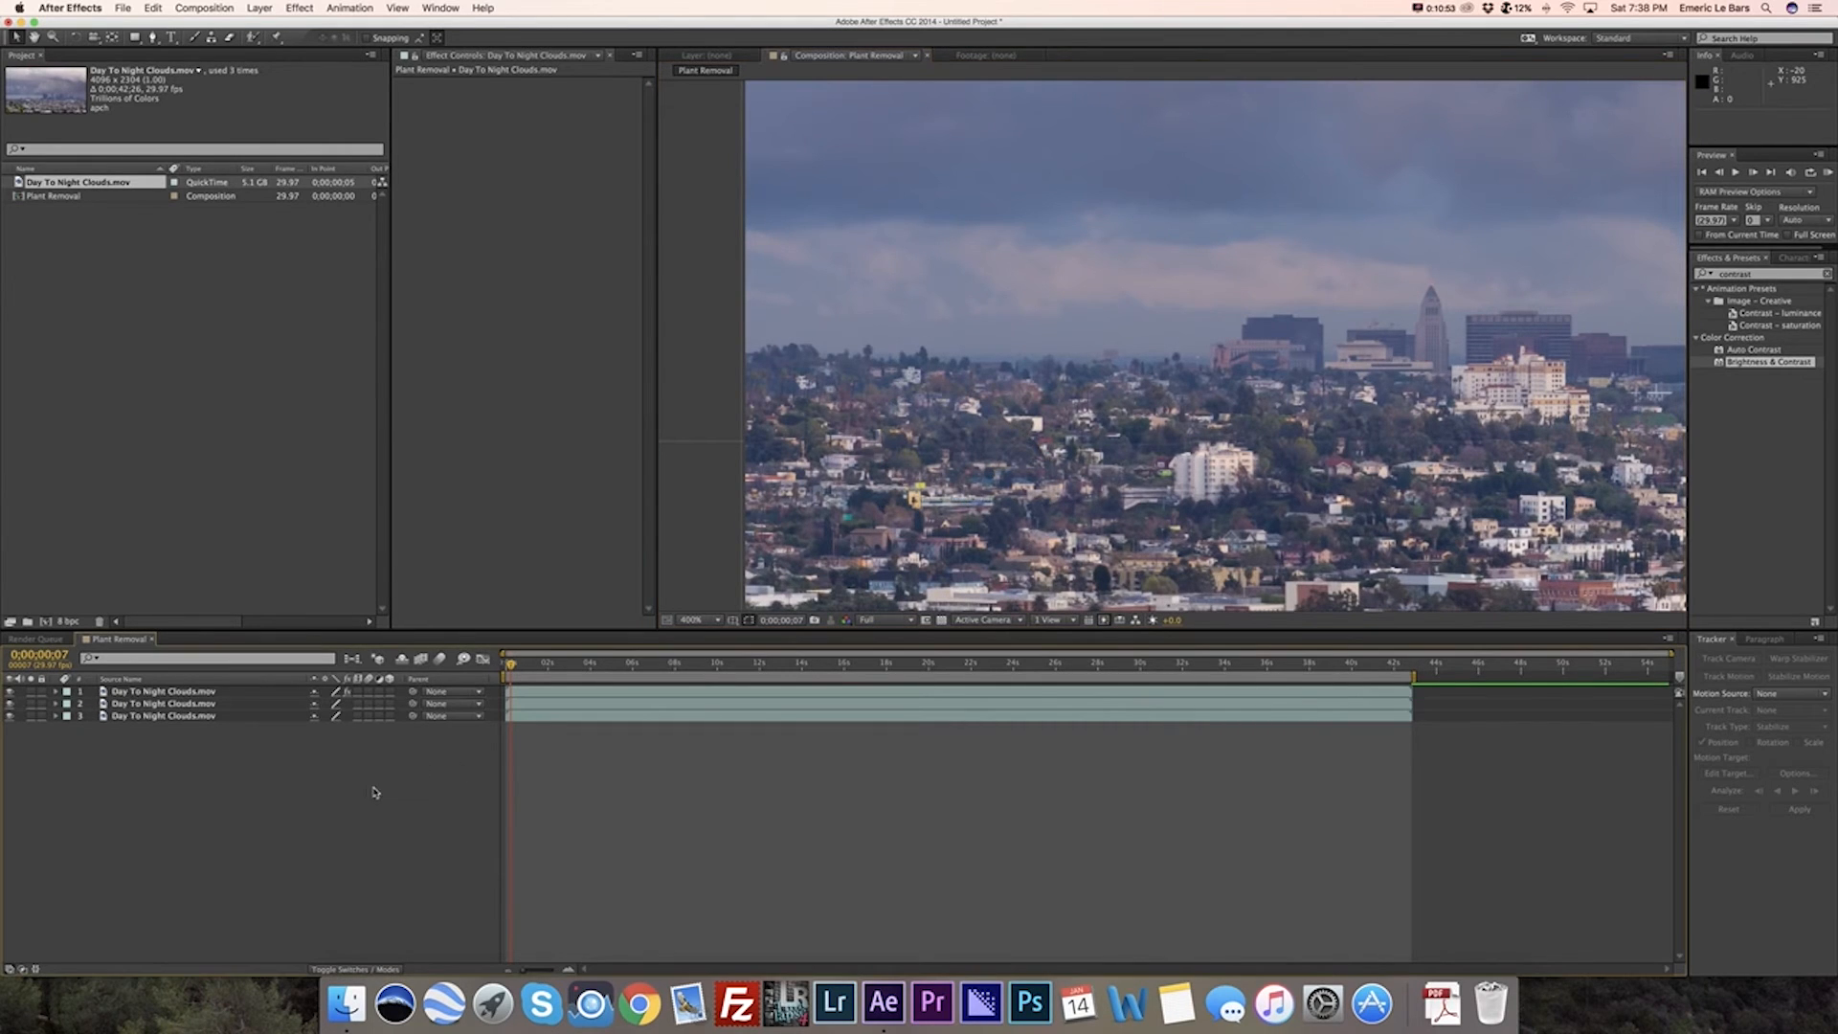
Step: Reshape the middle layer's mask by moving its edge points so the patch blends with the surrounding houses and trees
{"action": "left_click", "coordinate": [134, 706]}
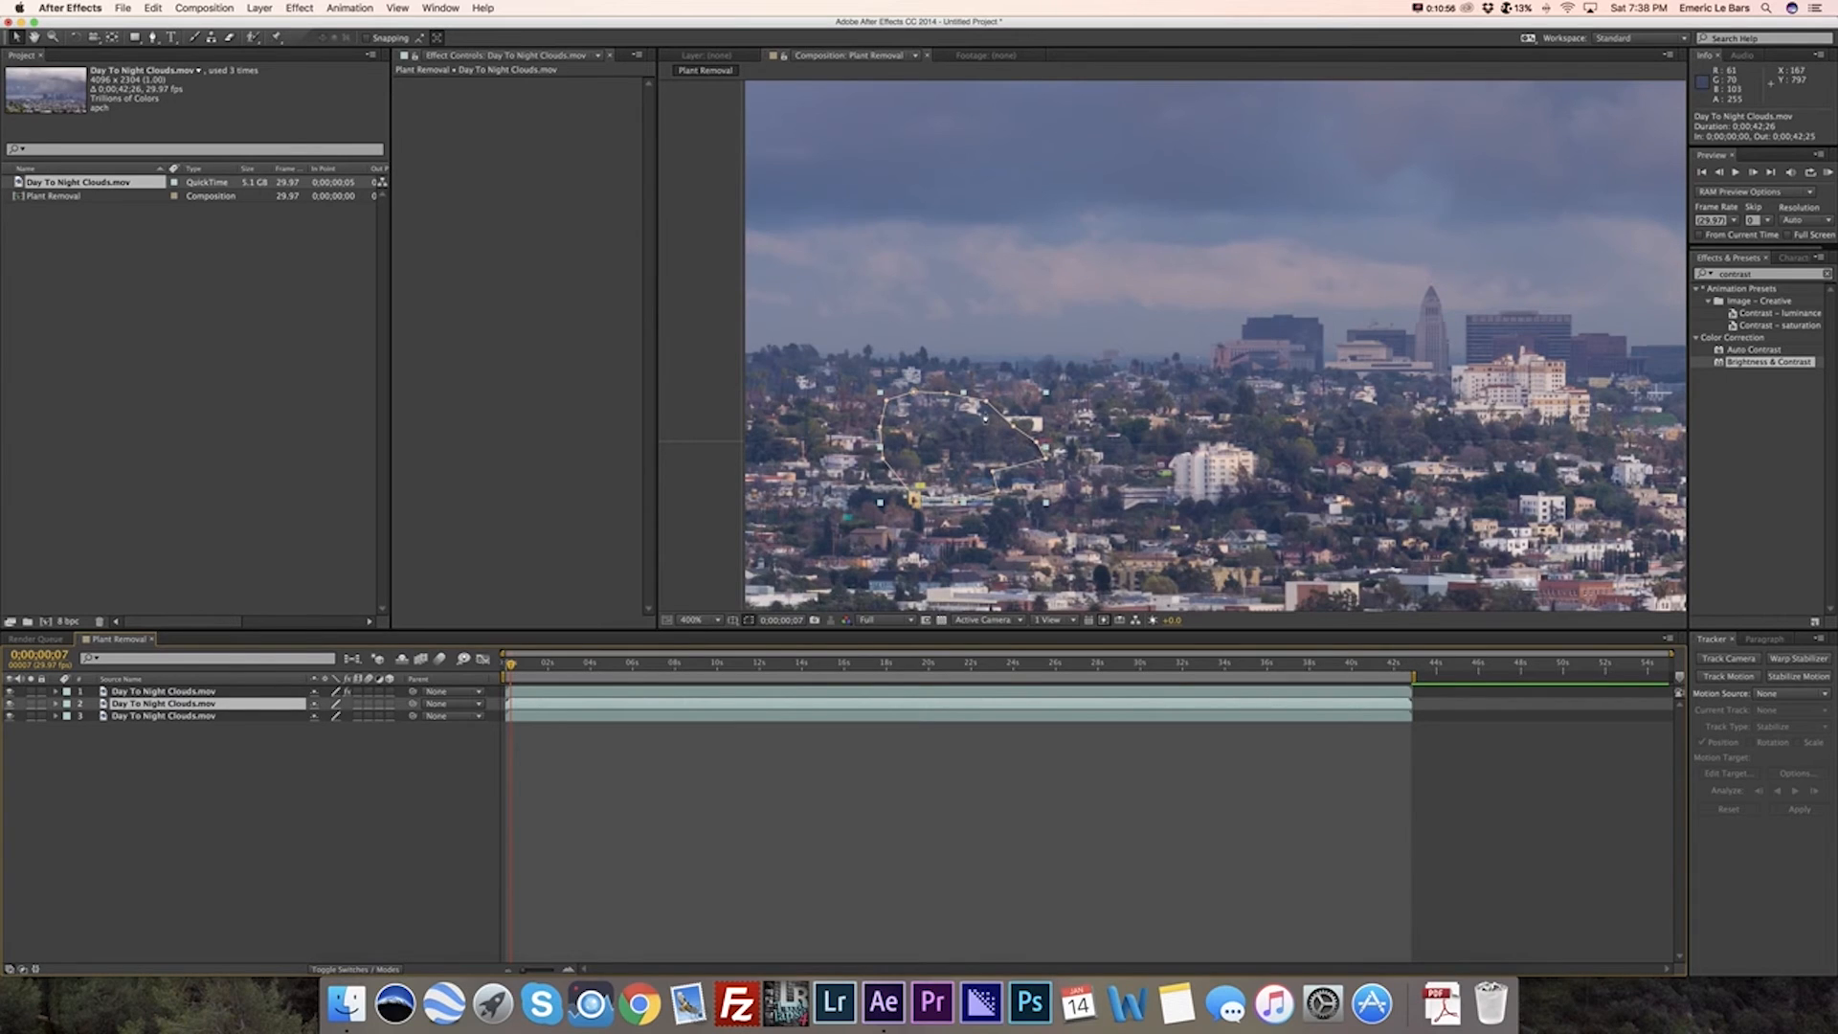
{"action": "key", "text": "g"}
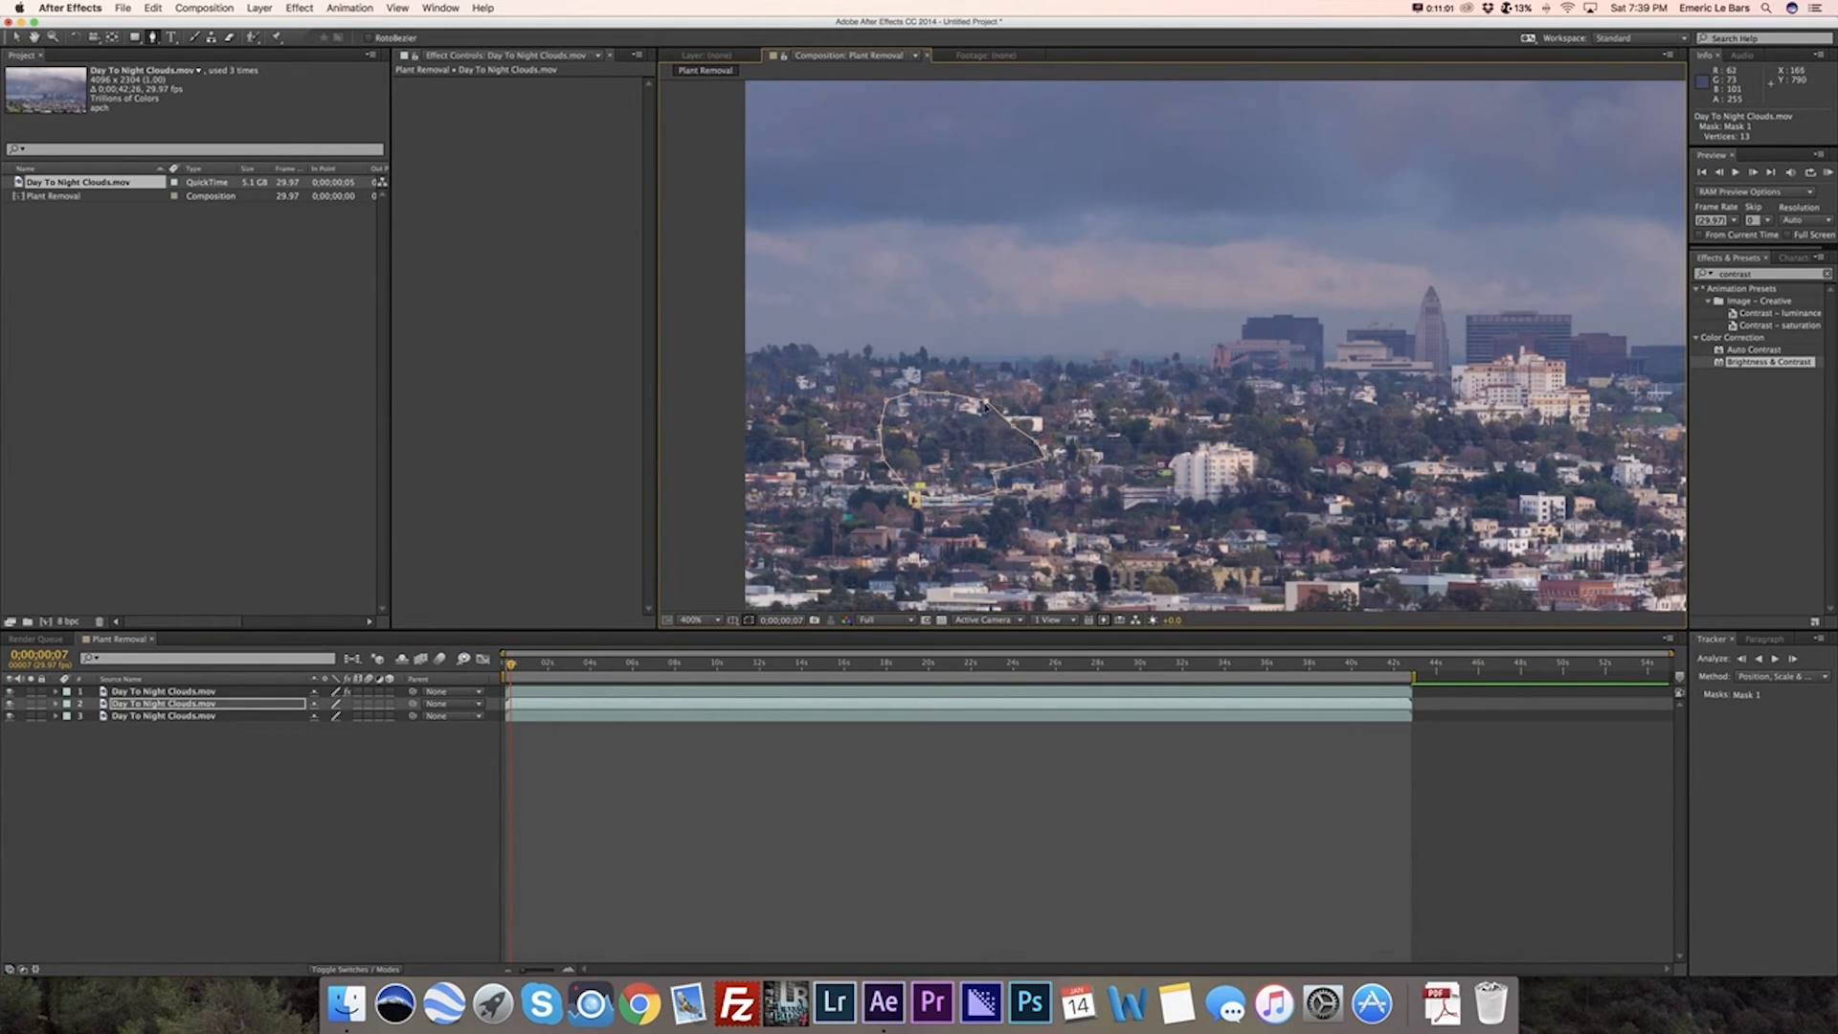
{"action": "left_click_drag", "start_coordinate": [1019, 432], "coordinate": [1021, 477]}
{"action": "mouse_move", "coordinate": [886, 405]}
{"action": "left_mouse_down"}
{"action": "mouse_move", "coordinate": [912, 427]}
{"action": "mouse_move", "coordinate": [916, 393]}
{"action": "mouse_move", "coordinate": [945, 396]}
{"action": "mouse_move", "coordinate": [979, 410]}
{"action": "mouse_move", "coordinate": [971, 430]}
{"action": "mouse_move", "coordinate": [997, 412]}
{"action": "mouse_move", "coordinate": [954, 427]}
{"action": "mouse_move", "coordinate": [958, 385]}
{"action": "mouse_move", "coordinate": [895, 413]}
{"action": "left_mouse_up"}
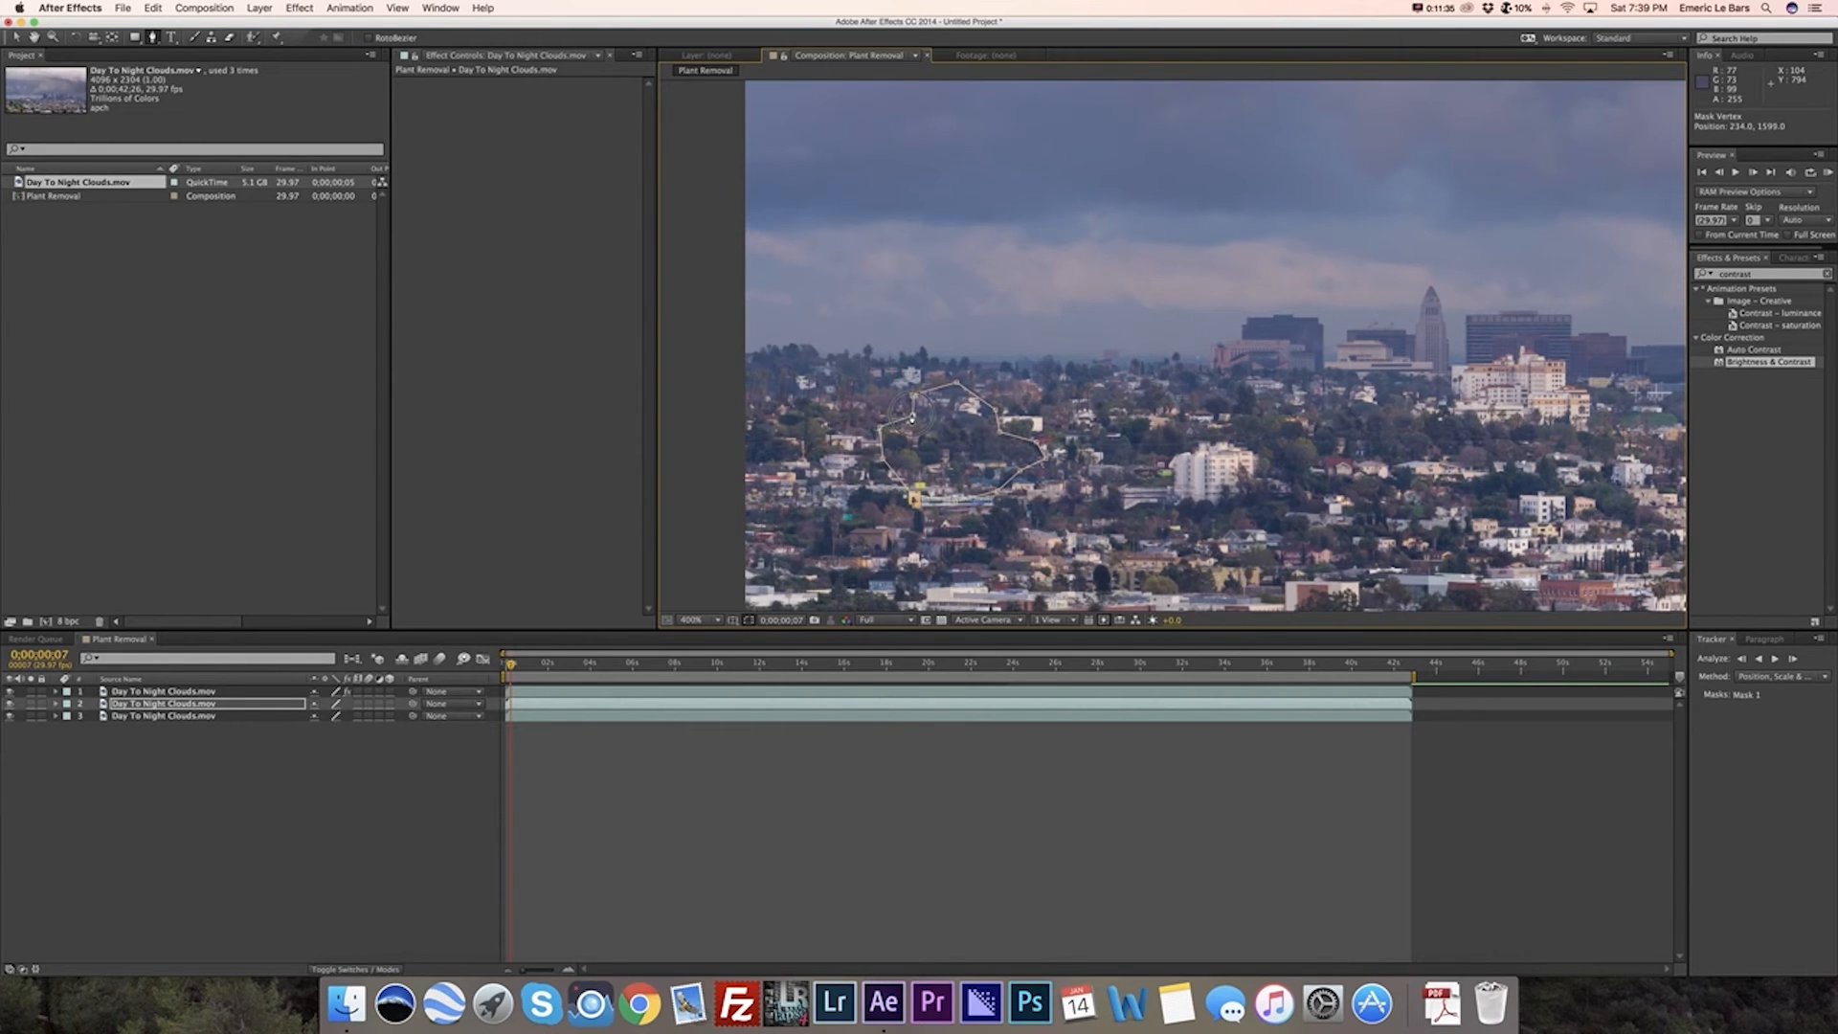
{"action": "left_click", "coordinate": [362, 822]}
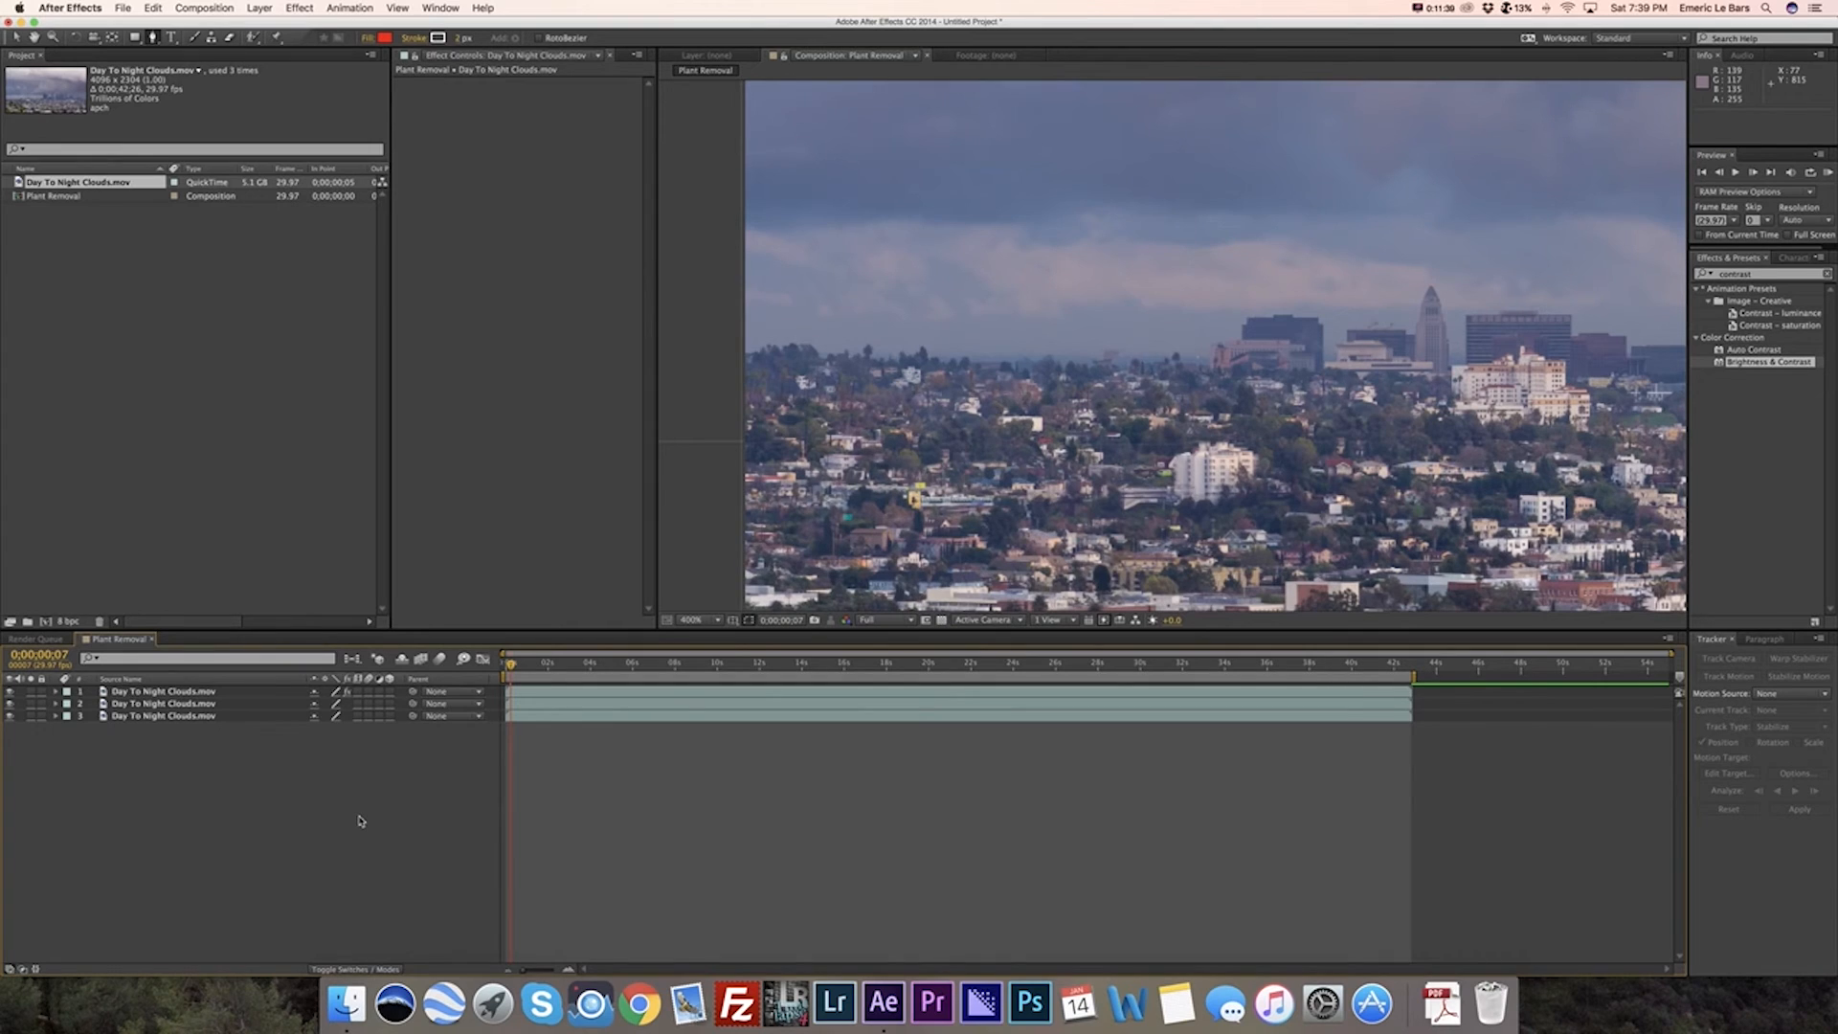
Step: Set the Mask Feather of the middle layer's Mask 1 to 5 pixels and collapse the layer's properties
{"action": "left_click", "coordinate": [56, 704]}
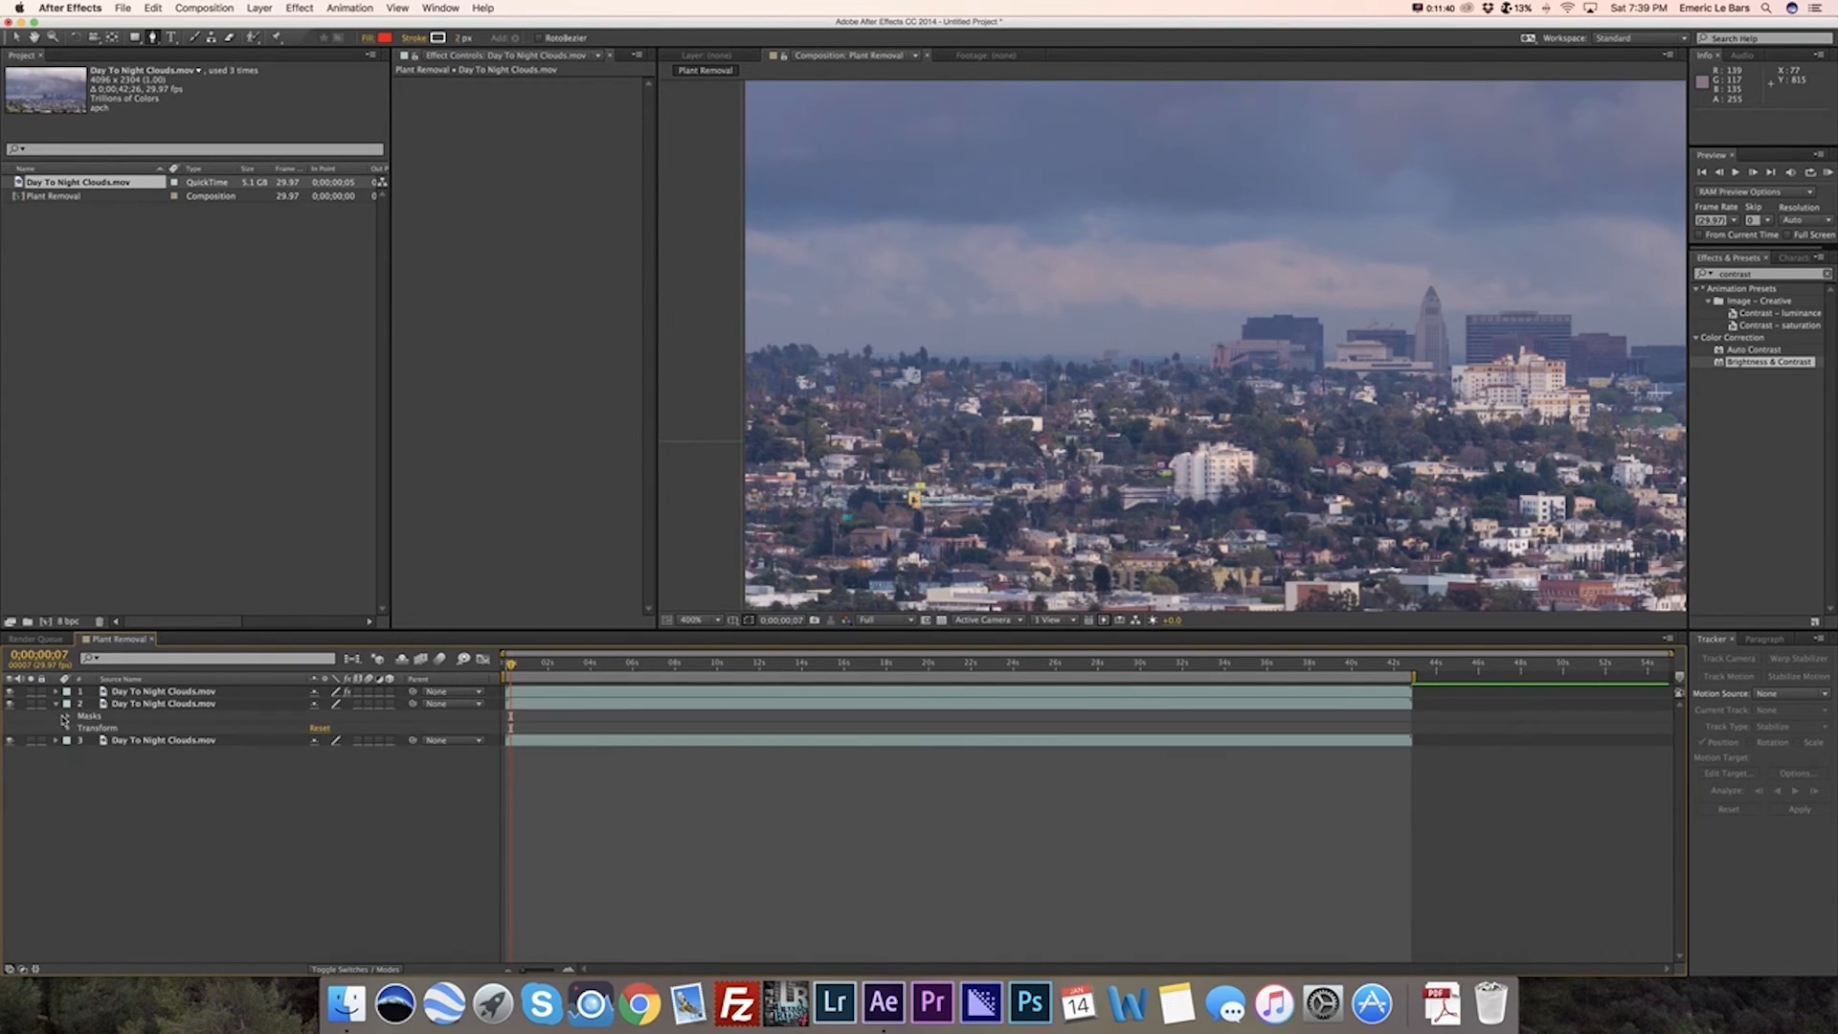
{"action": "left_click", "coordinate": [68, 715]}
{"action": "left_click", "coordinate": [81, 729]}
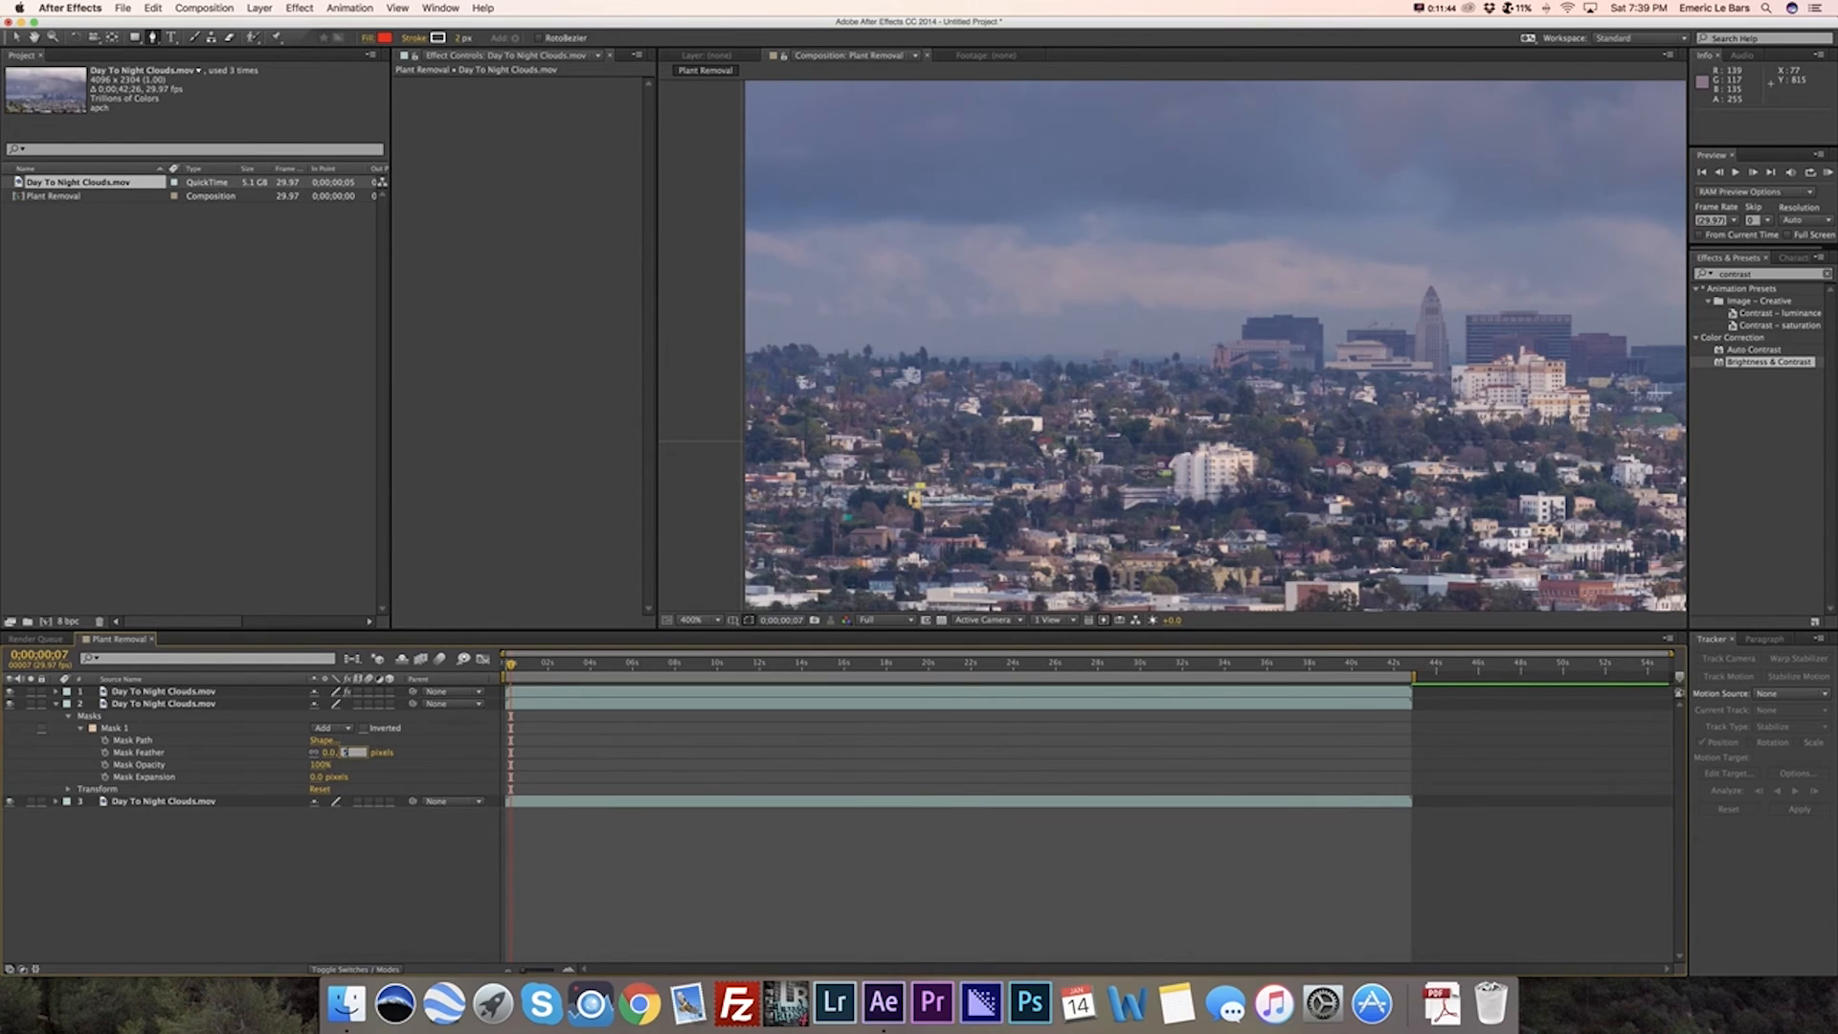
{"action": "type", "text": "5"}
{"action": "key", "text": "Return"}
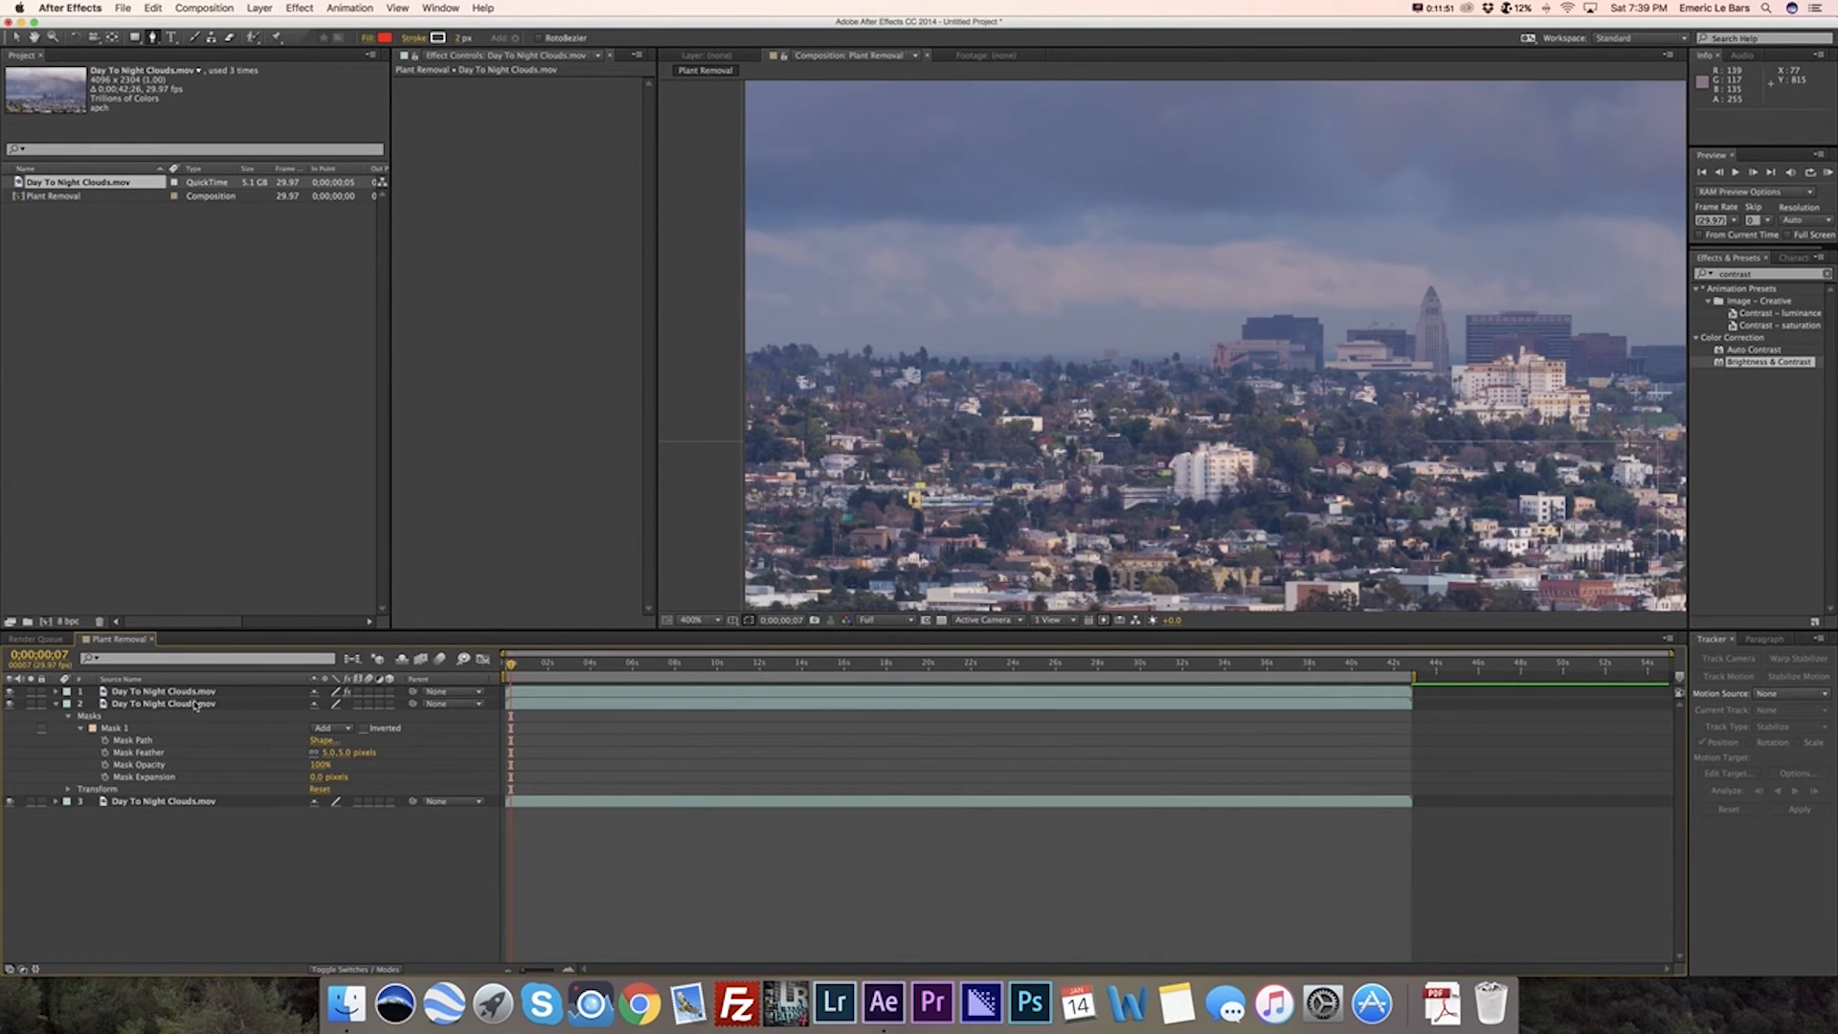
{"action": "left_click", "coordinate": [702, 619]}
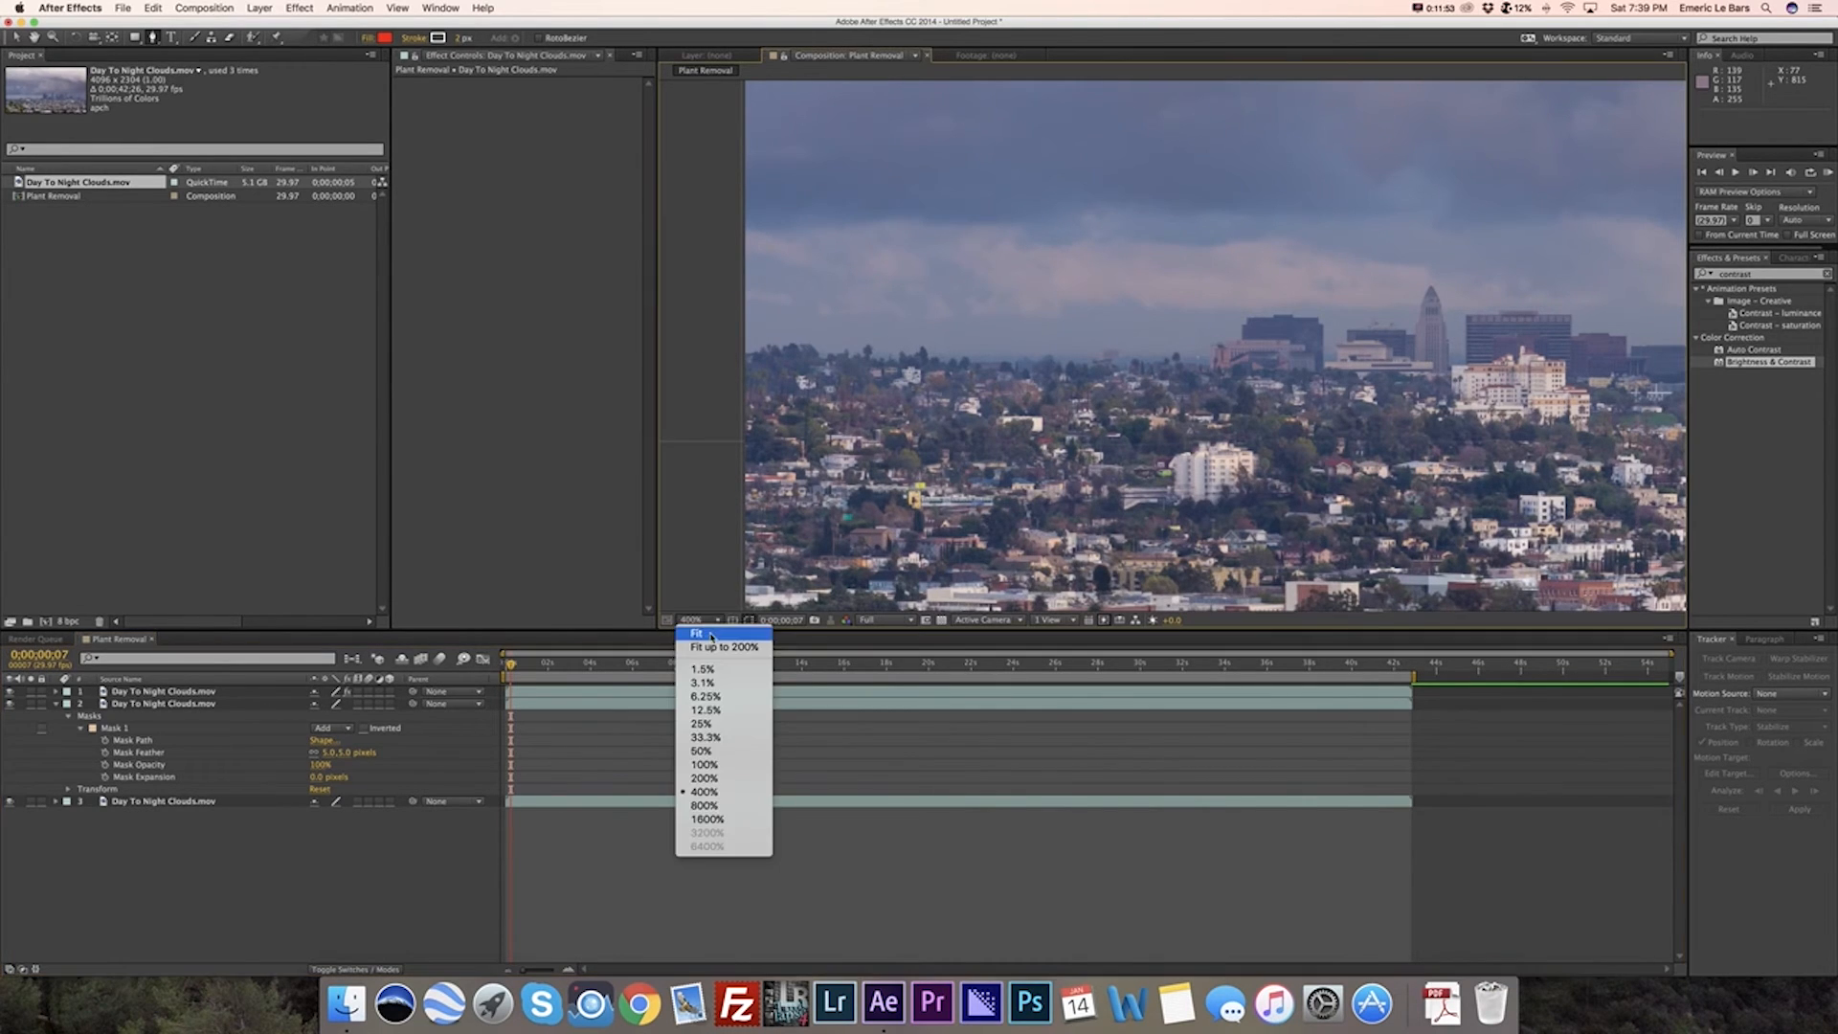
{"action": "left_click", "coordinate": [711, 634]}
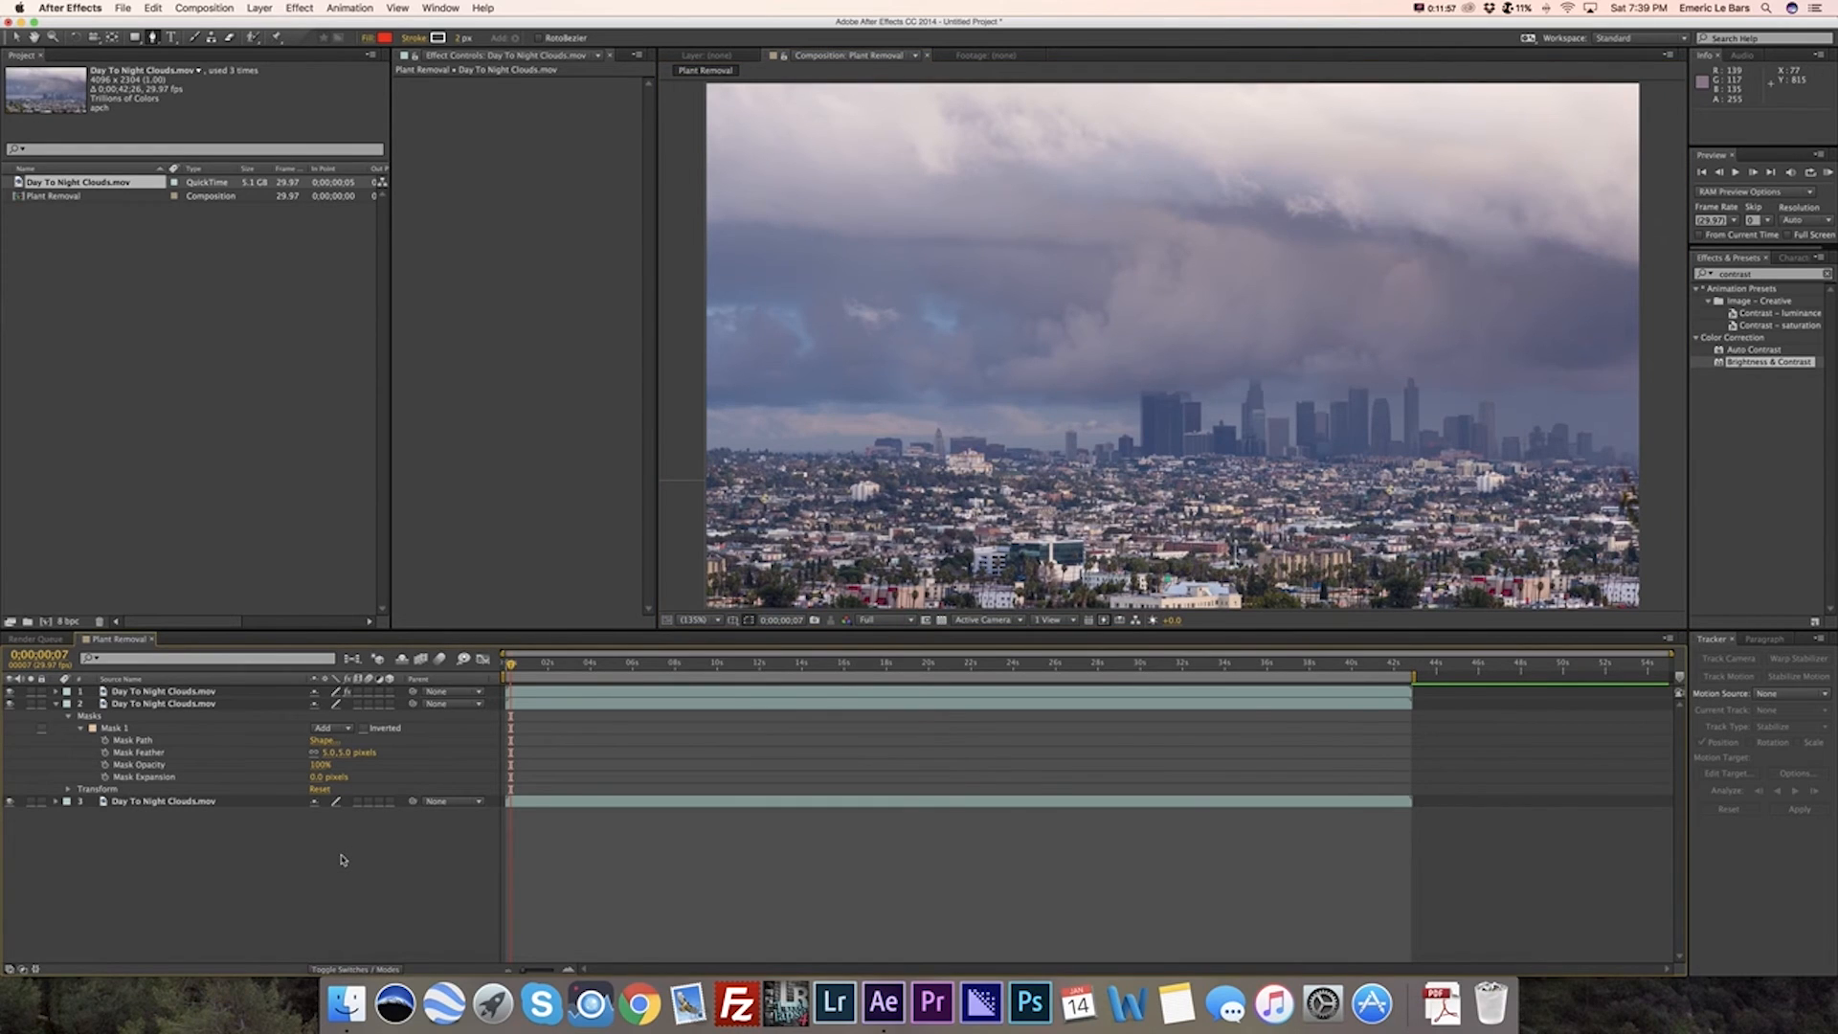
{"action": "left_click", "coordinate": [57, 705]}
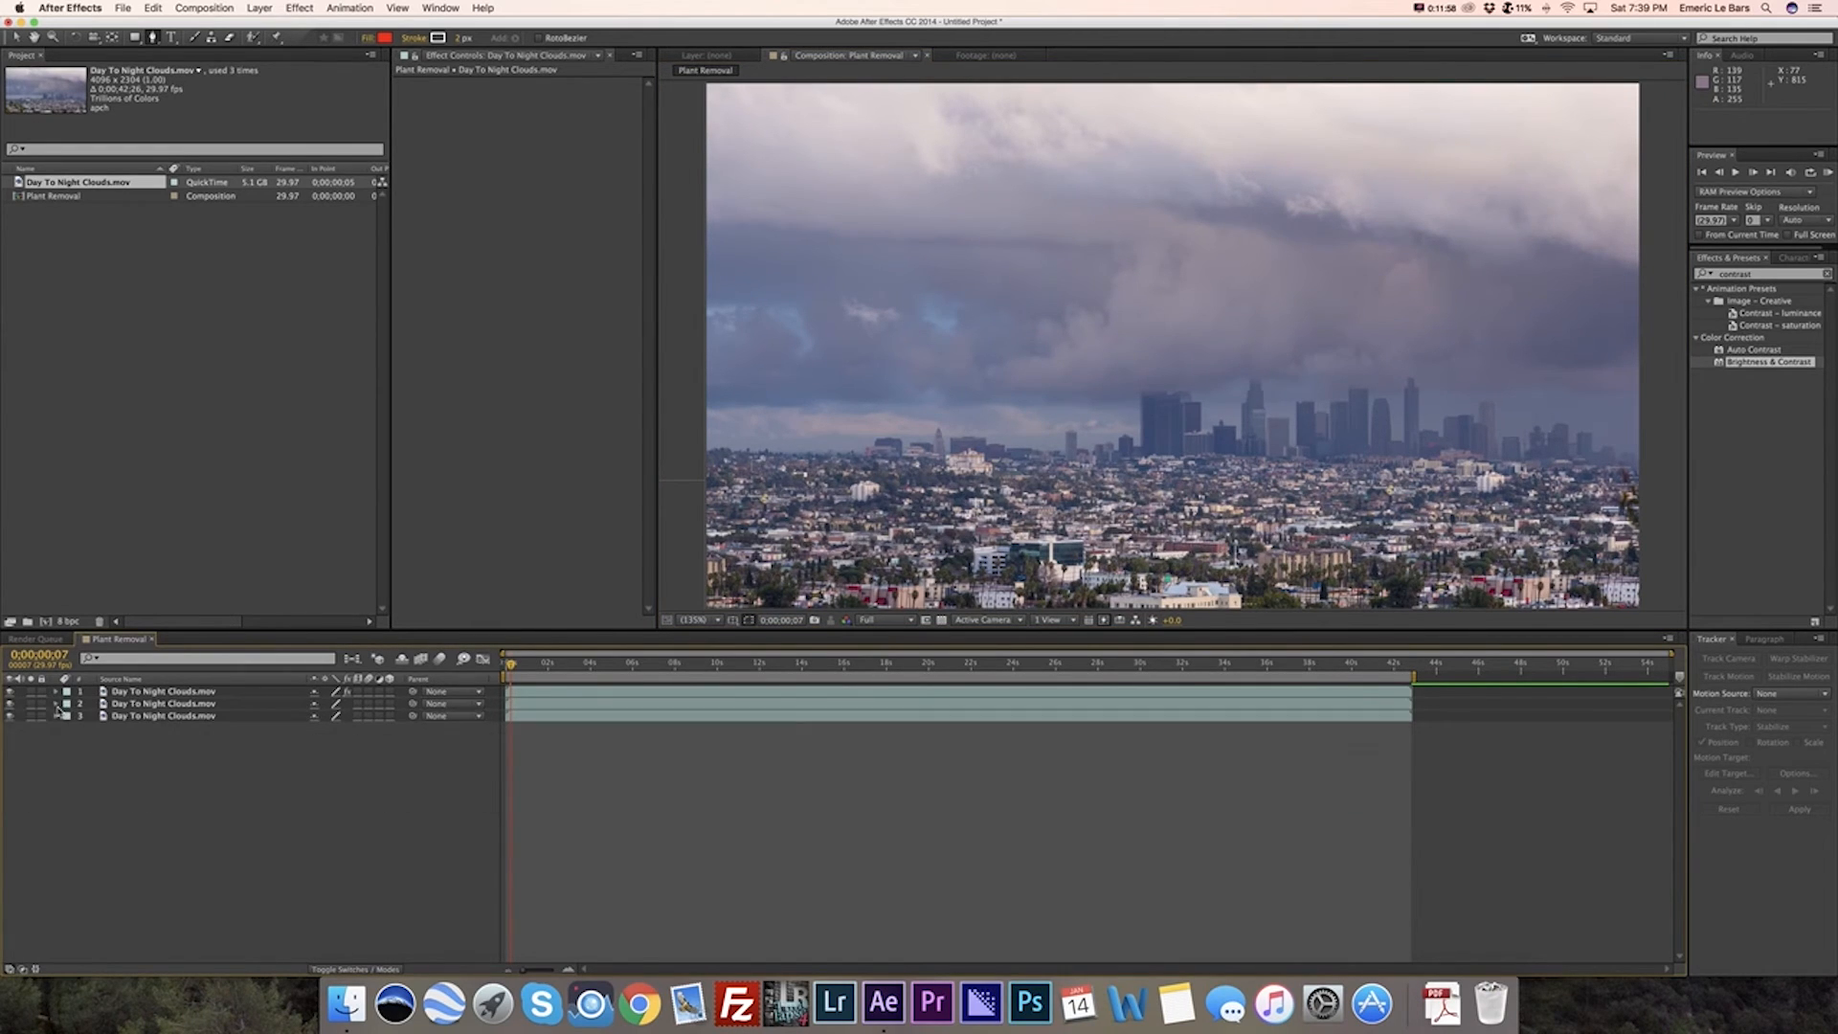
Step: Hide and show the two upper patch layers at the start and at 0;00;12;27 to compare the shot with and without plants
{"action": "left_click", "coordinate": [8, 706]}
{"action": "left_click", "coordinate": [9, 706]}
{"action": "left_click", "coordinate": [8, 706]}
{"action": "left_click", "coordinate": [8, 705]}
{"action": "left_click", "coordinate": [10, 691]}
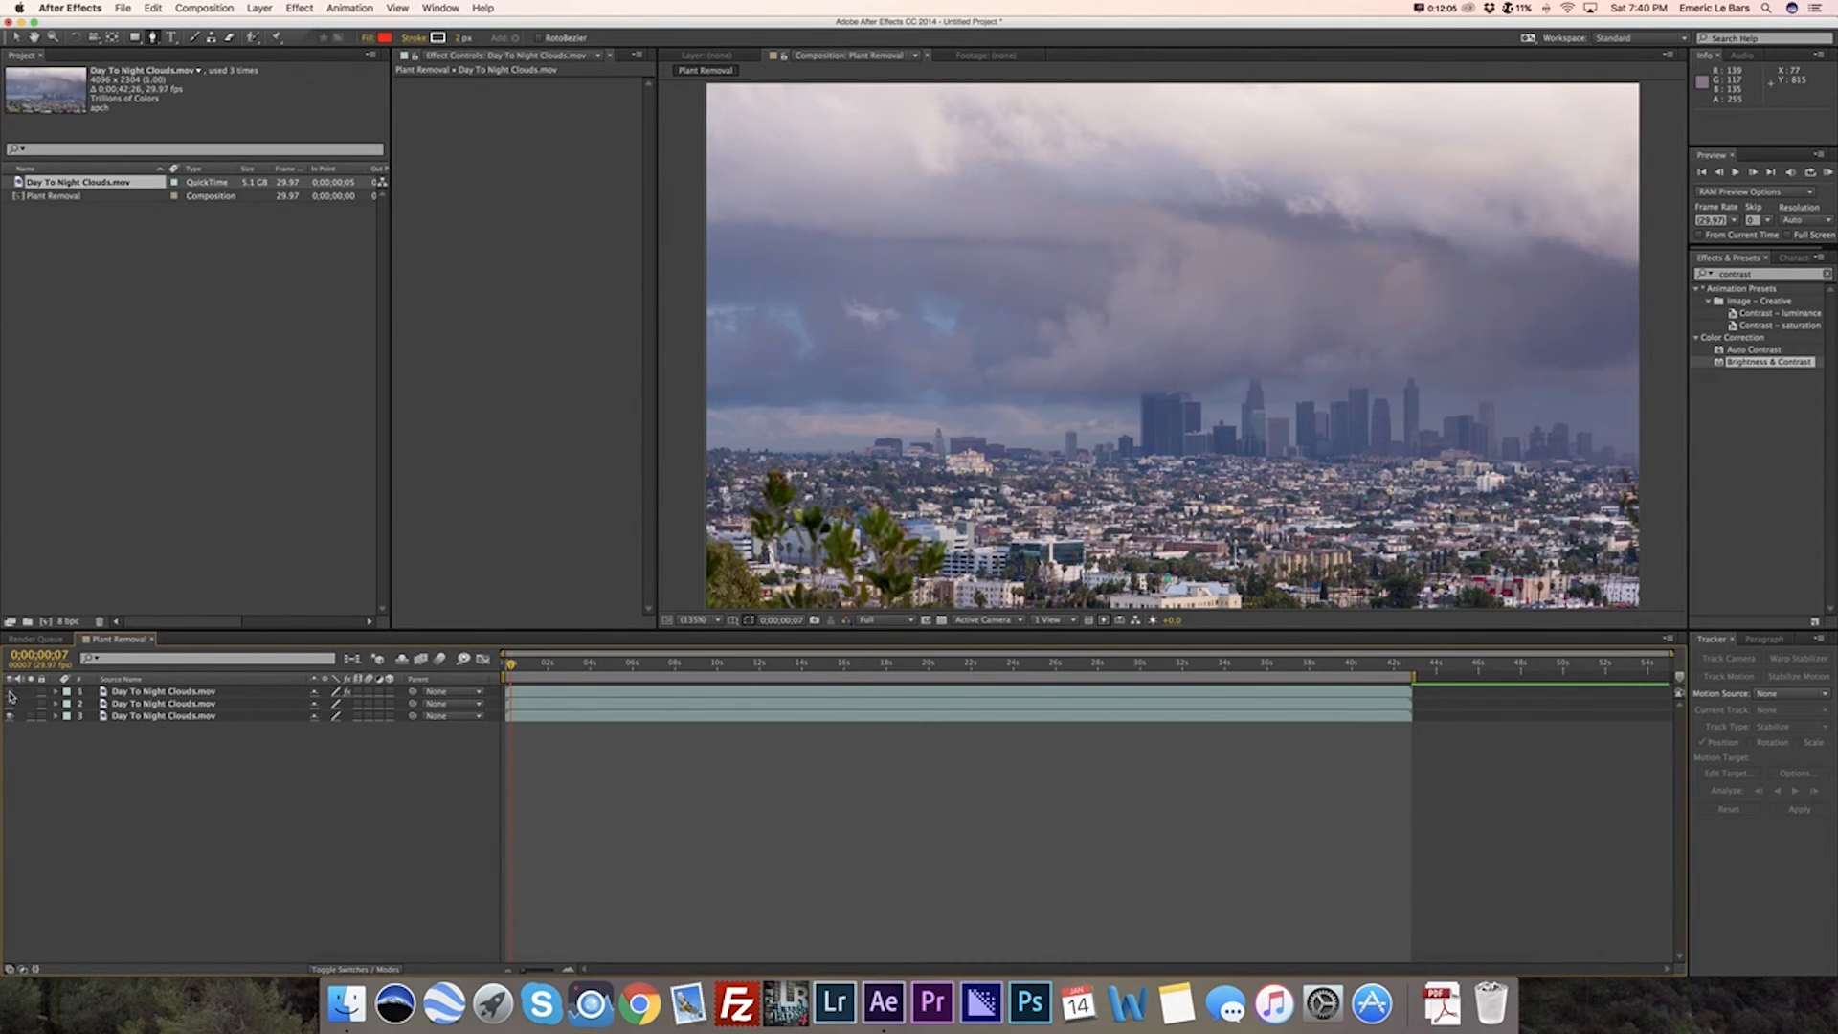
{"action": "left_click", "coordinate": [9, 706]}
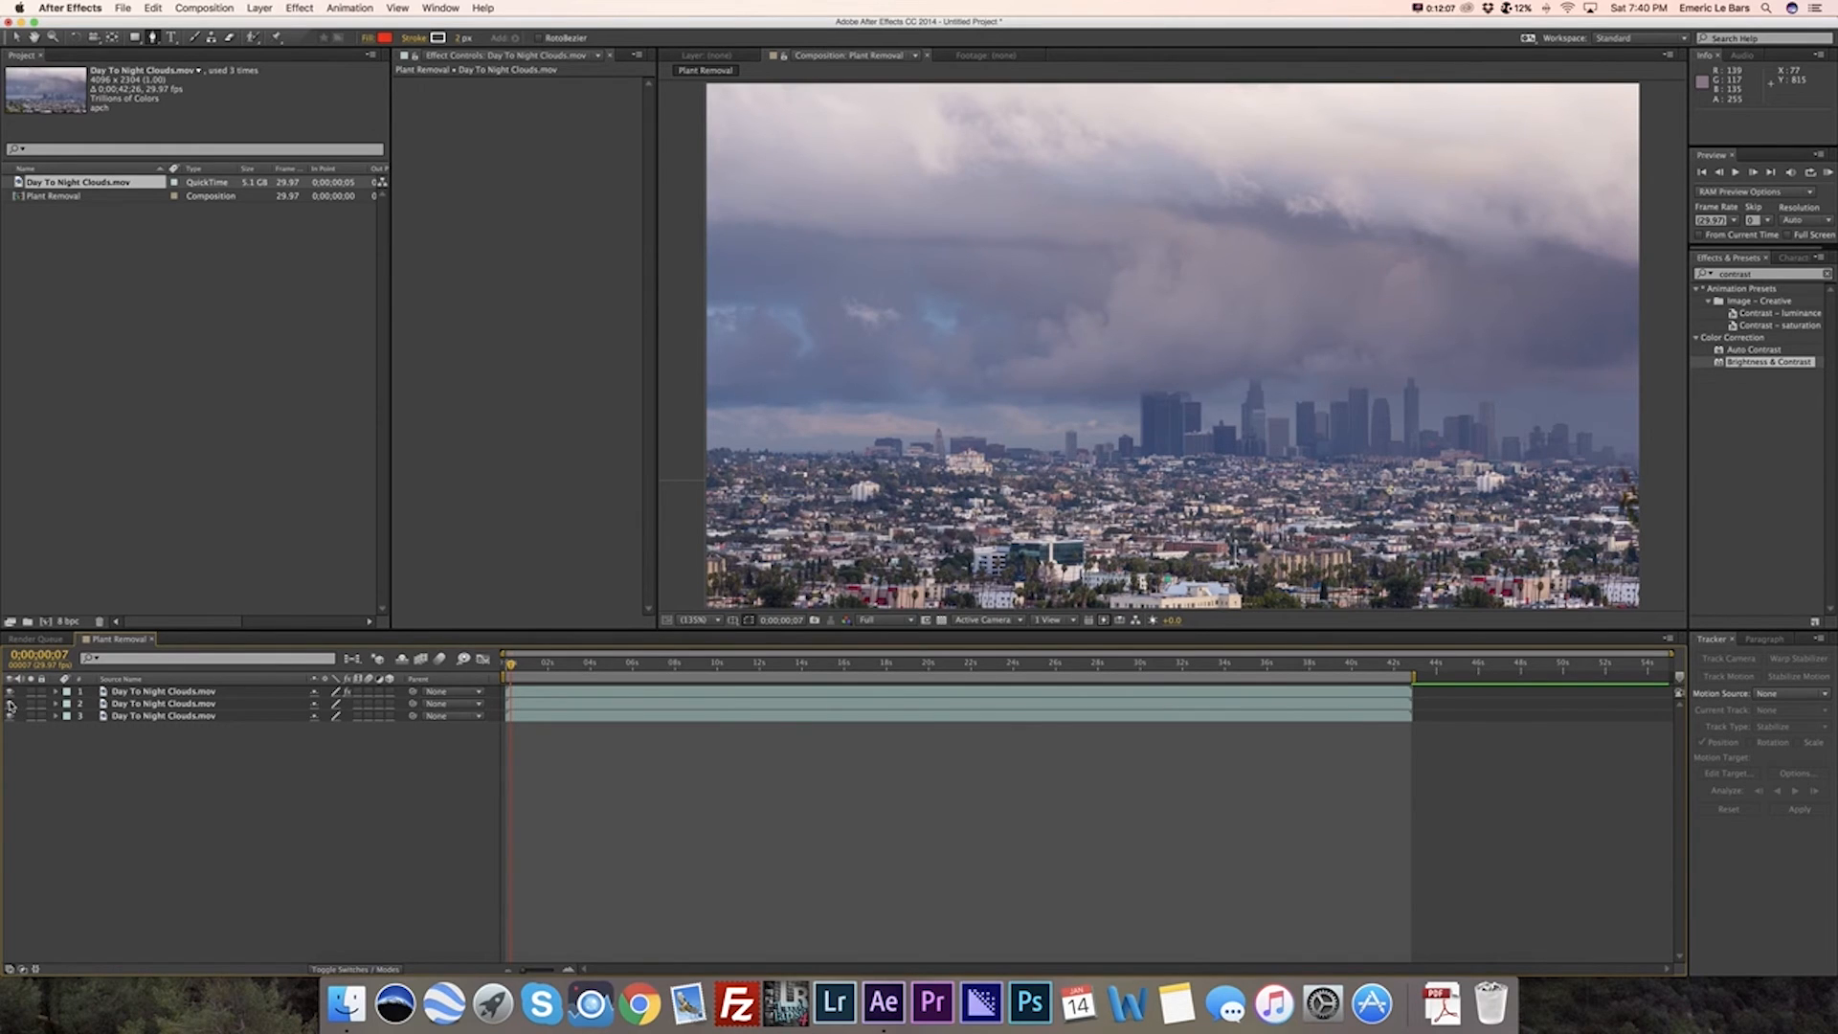
{"action": "left_click", "coordinate": [9, 704]}
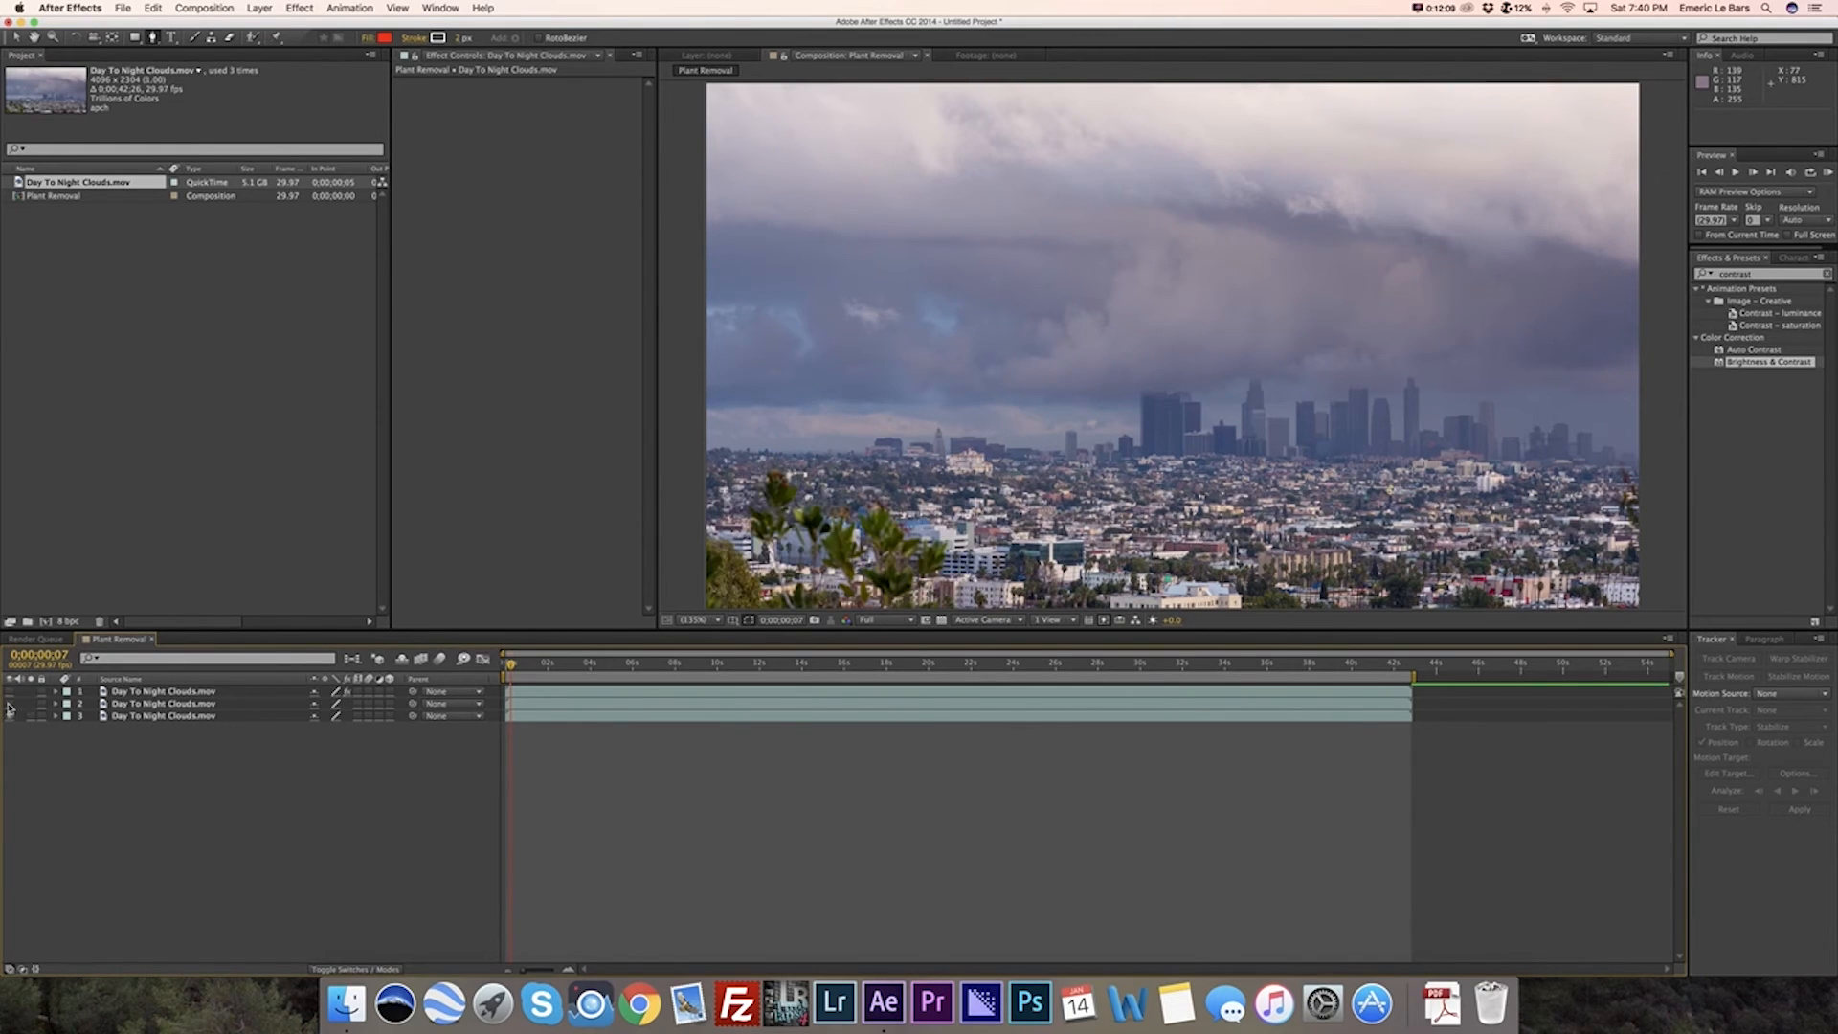
{"action": "left_click", "coordinate": [9, 704]}
{"action": "left_click", "coordinate": [10, 705]}
{"action": "left_click", "coordinate": [11, 706]}
{"action": "left_click", "coordinate": [10, 707]}
{"action": "left_click", "coordinate": [917, 667]}
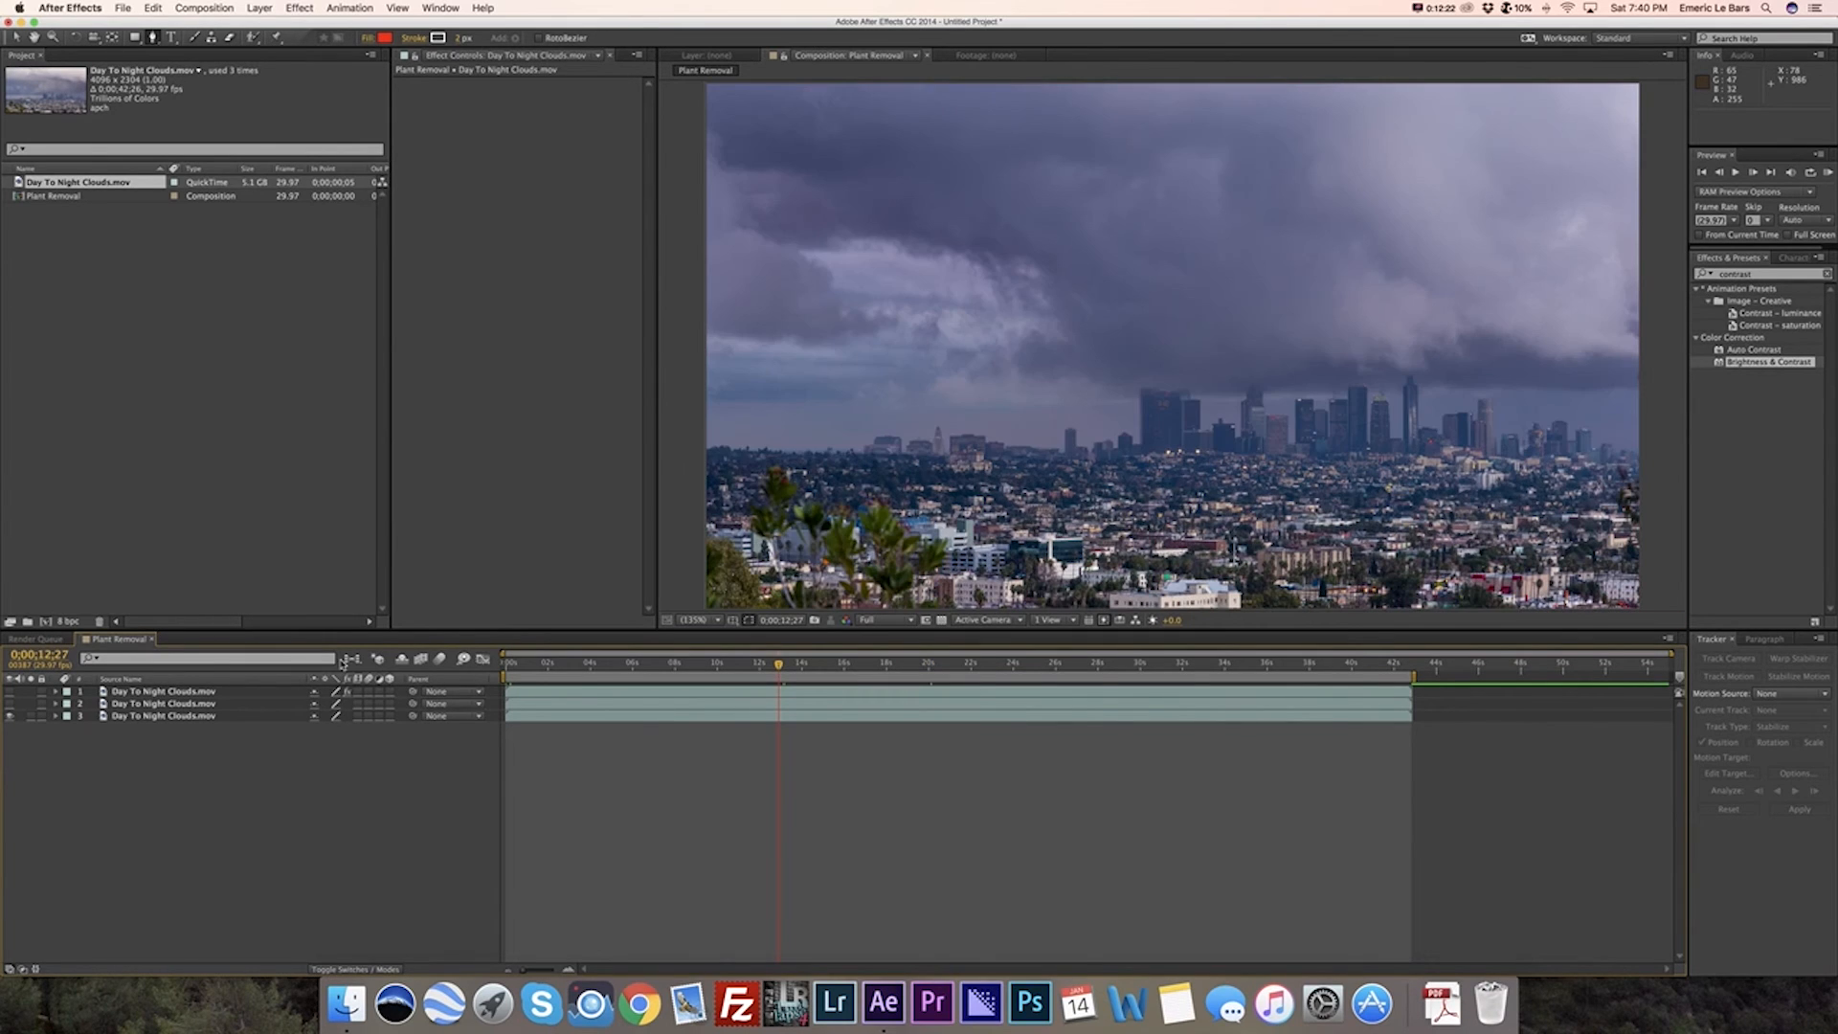
{"action": "left_click_drag", "start_coordinate": [9, 715], "coordinate": [10, 691]}
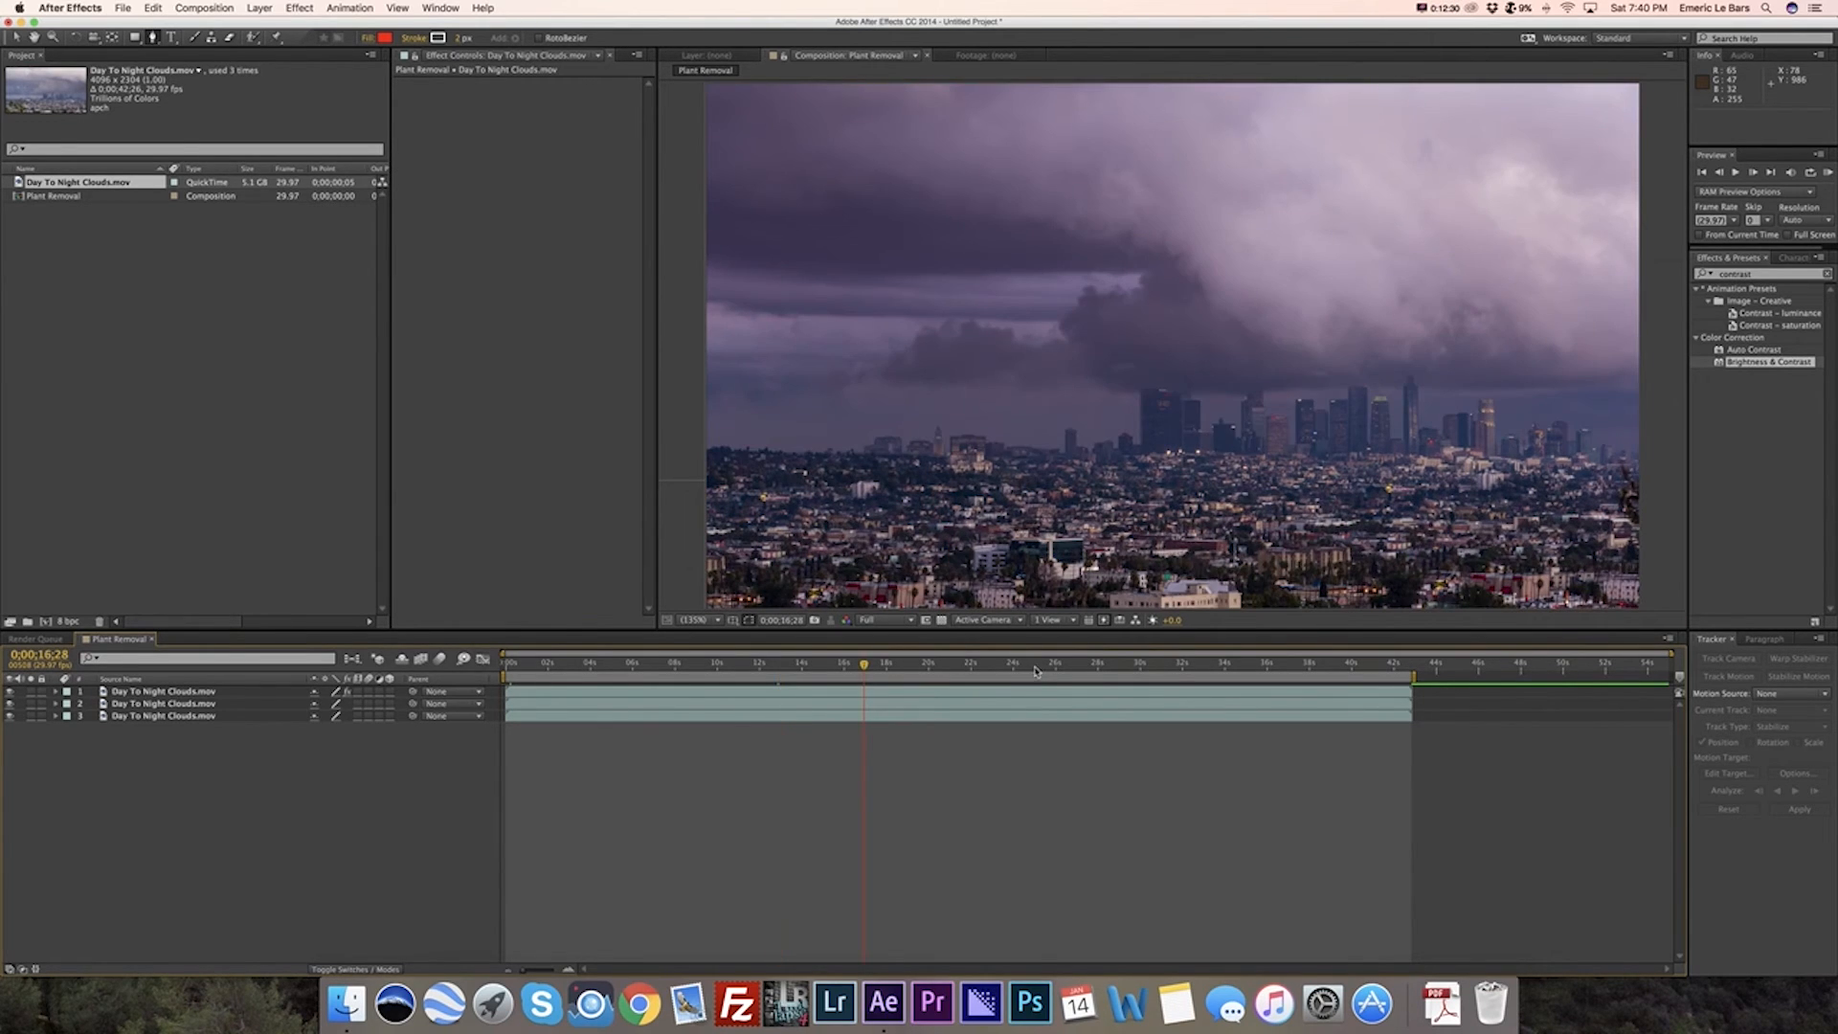
Step: At 0;00;29;08, extend the right side of the middle layer's mask outward to cover the dark plant remnant on the hillside
{"action": "left_click", "coordinate": [1125, 666]}
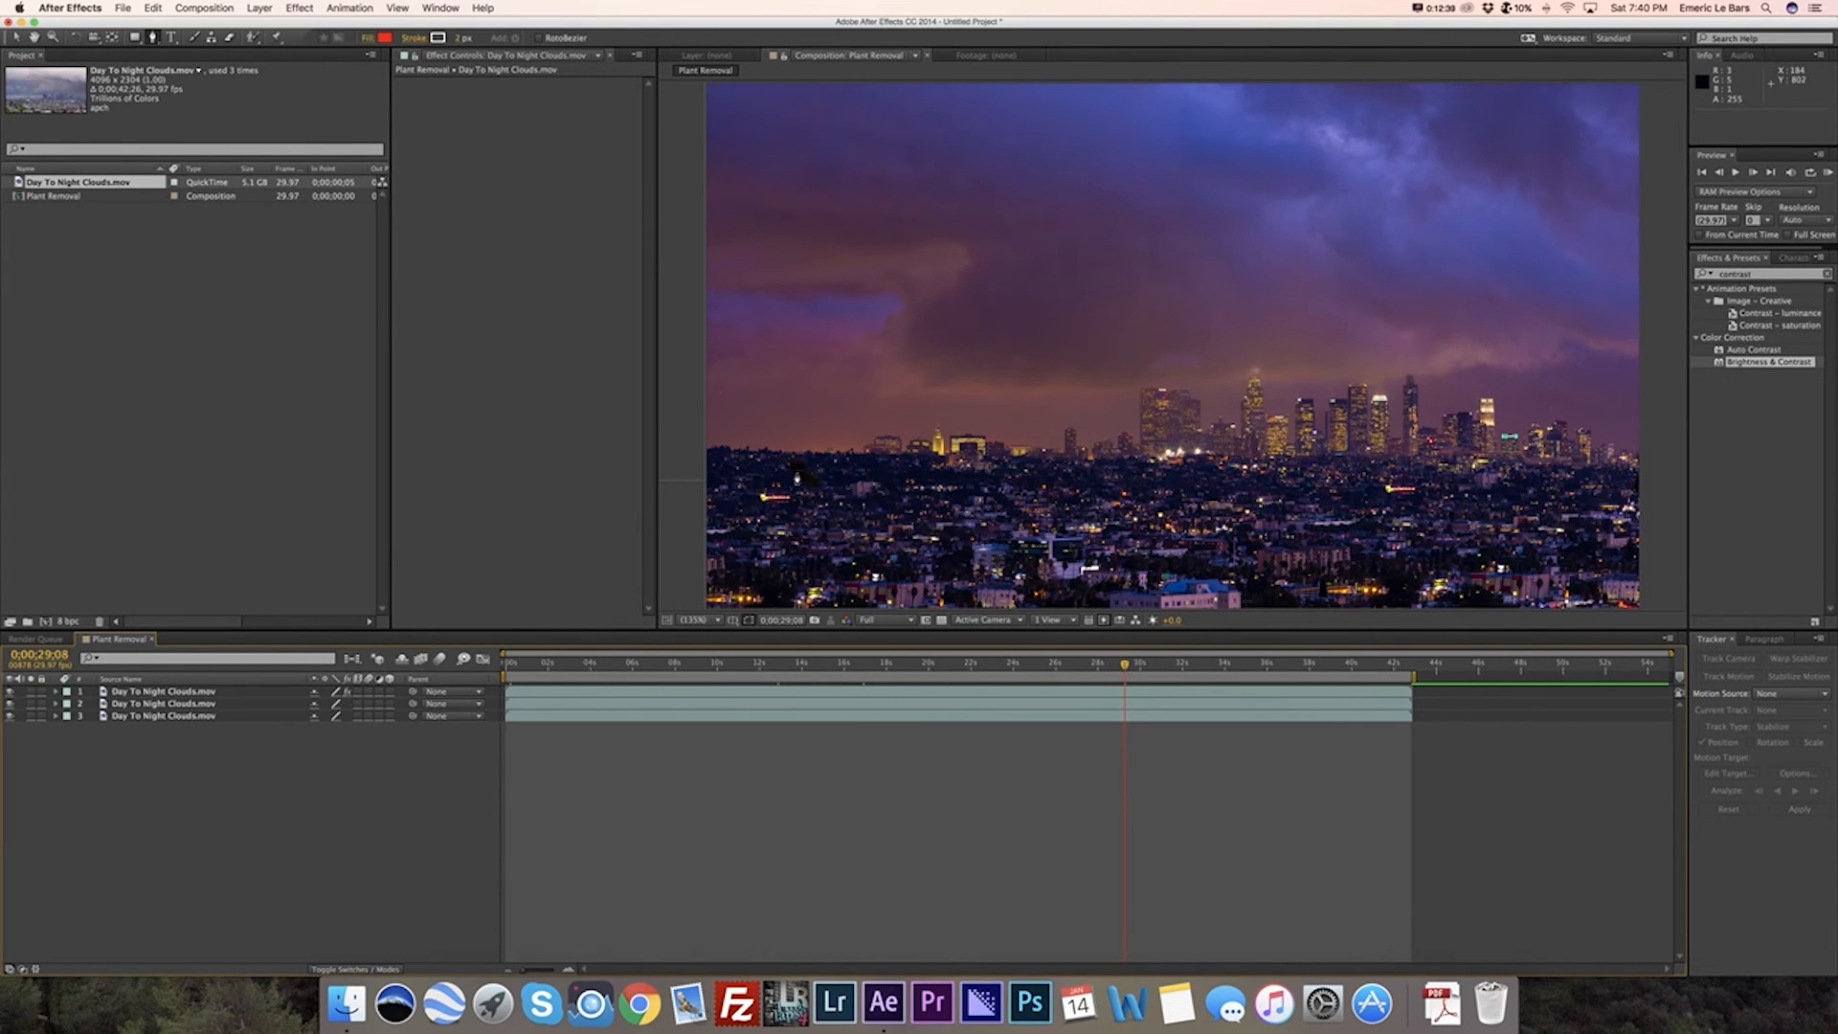
{"action": "left_click", "coordinate": [803, 476]}
{"action": "key", "text": "g"}
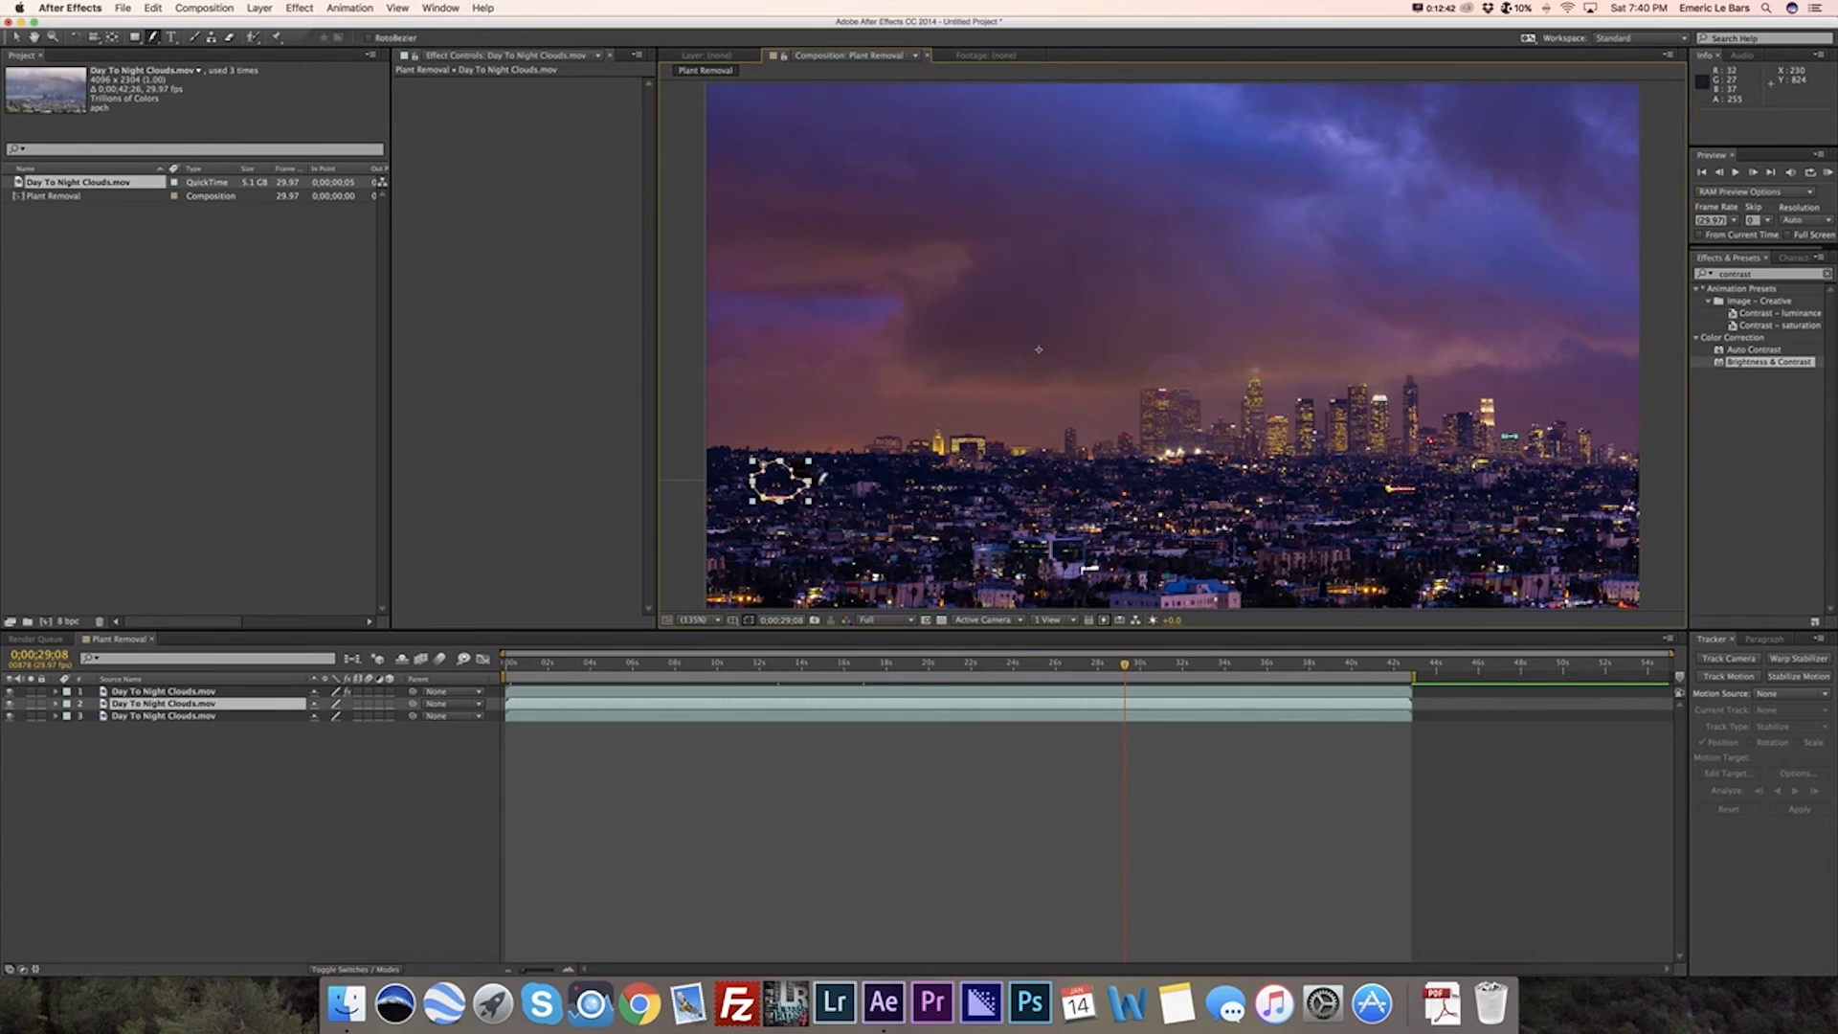
{"action": "key", "text": "z"}
{"action": "left_click", "coordinate": [806, 474]}
{"action": "left_click", "coordinate": [1176, 347]}
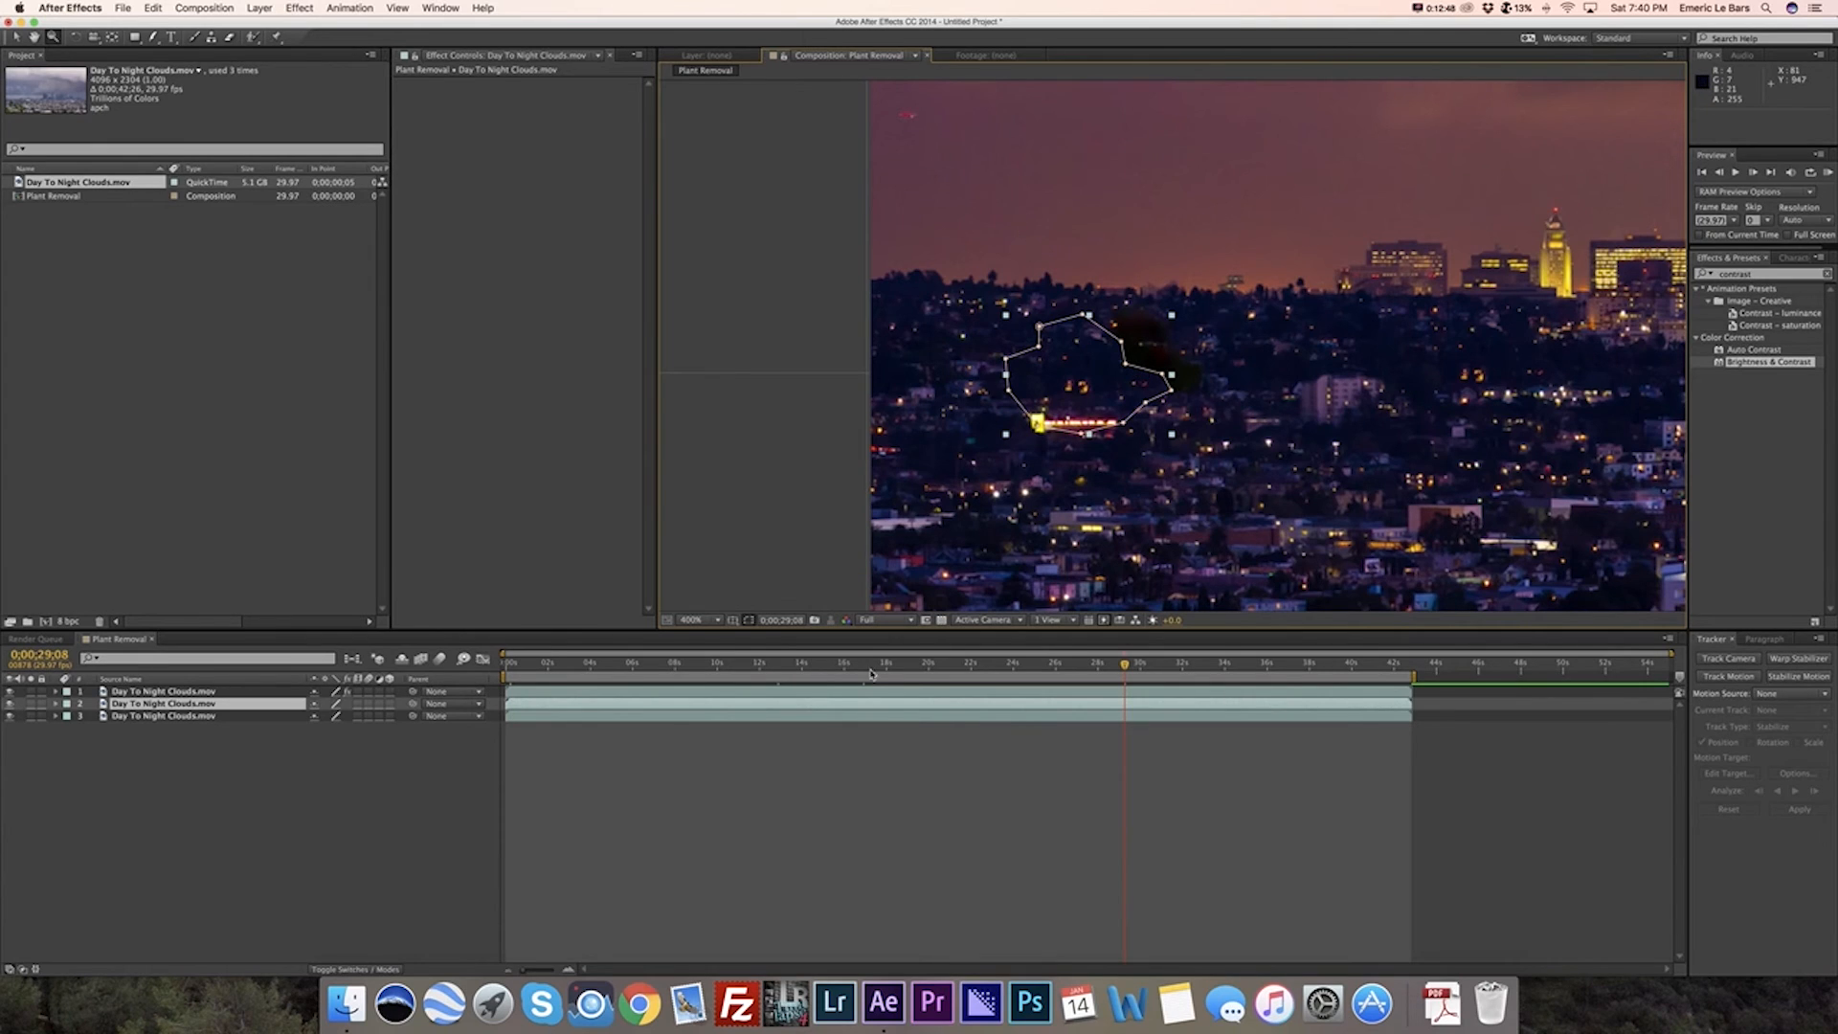
{"action": "key", "text": "g"}
{"action": "left_click", "coordinate": [1126, 340]}
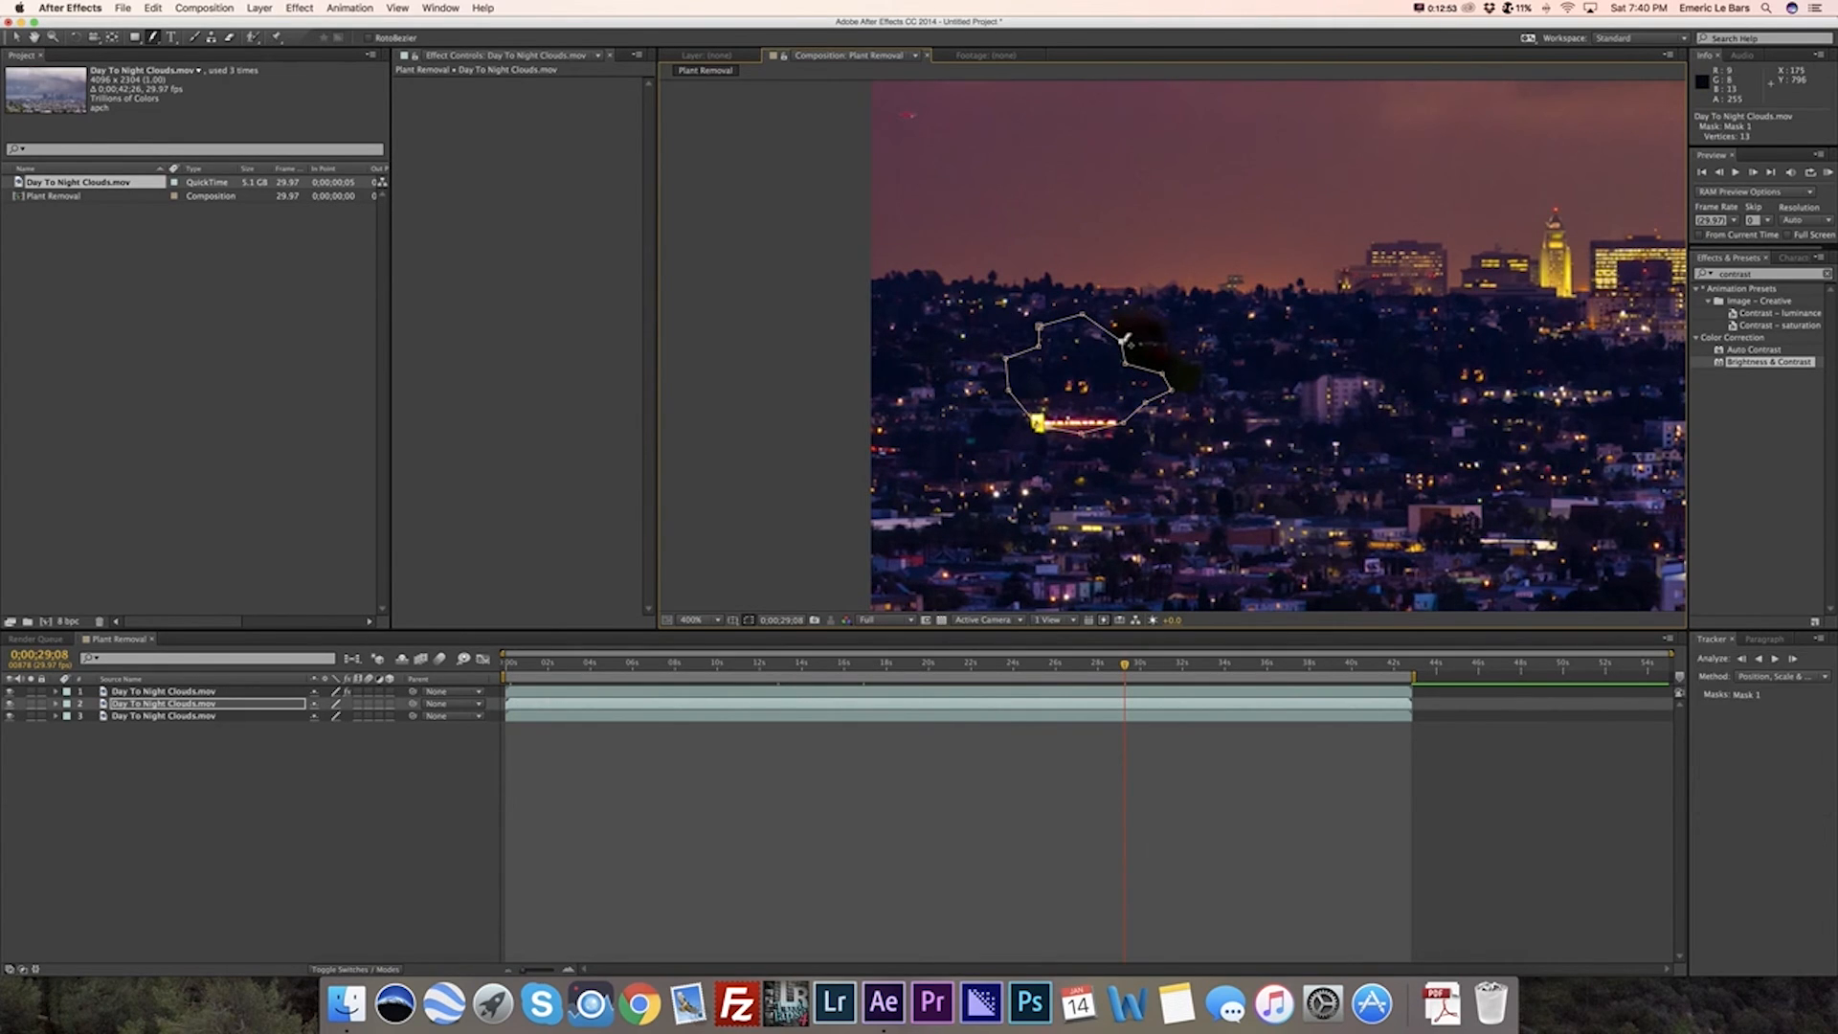
{"action": "left_click_drag", "start_coordinate": [1124, 341], "coordinate": [1177, 309]}
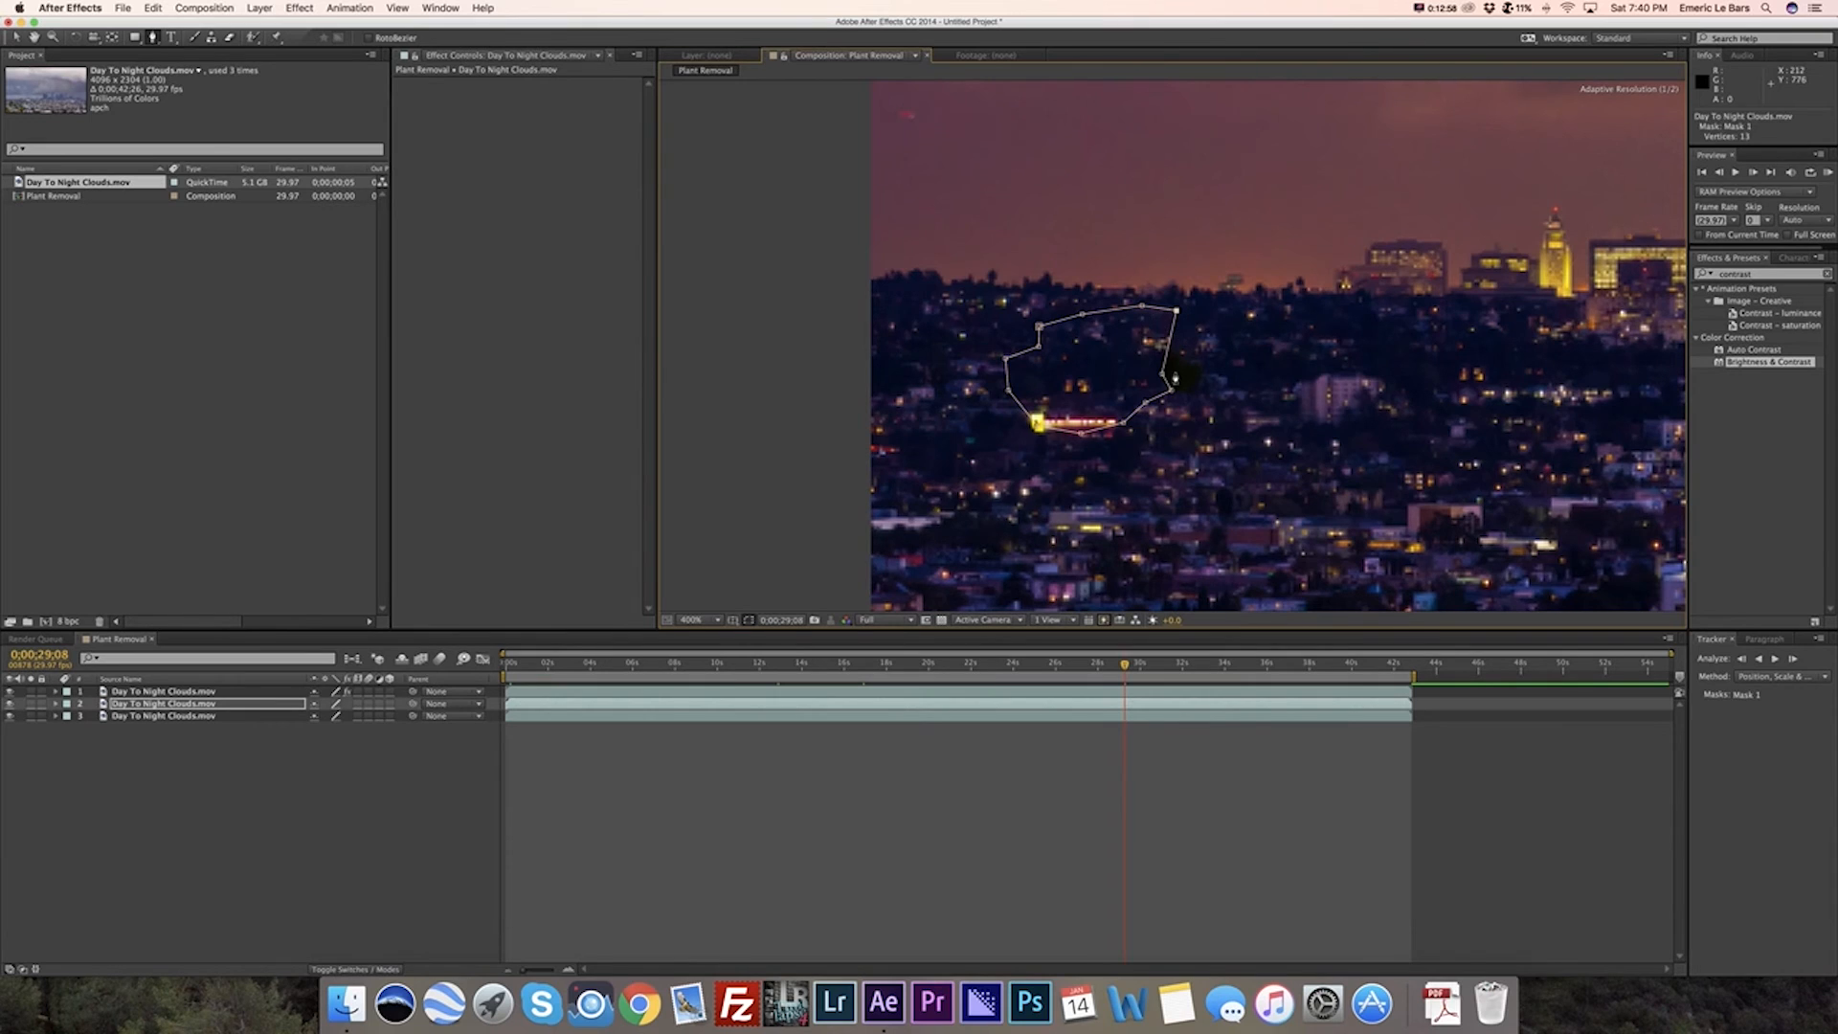
{"action": "left_click_drag", "start_coordinate": [1167, 380], "coordinate": [1149, 414]}
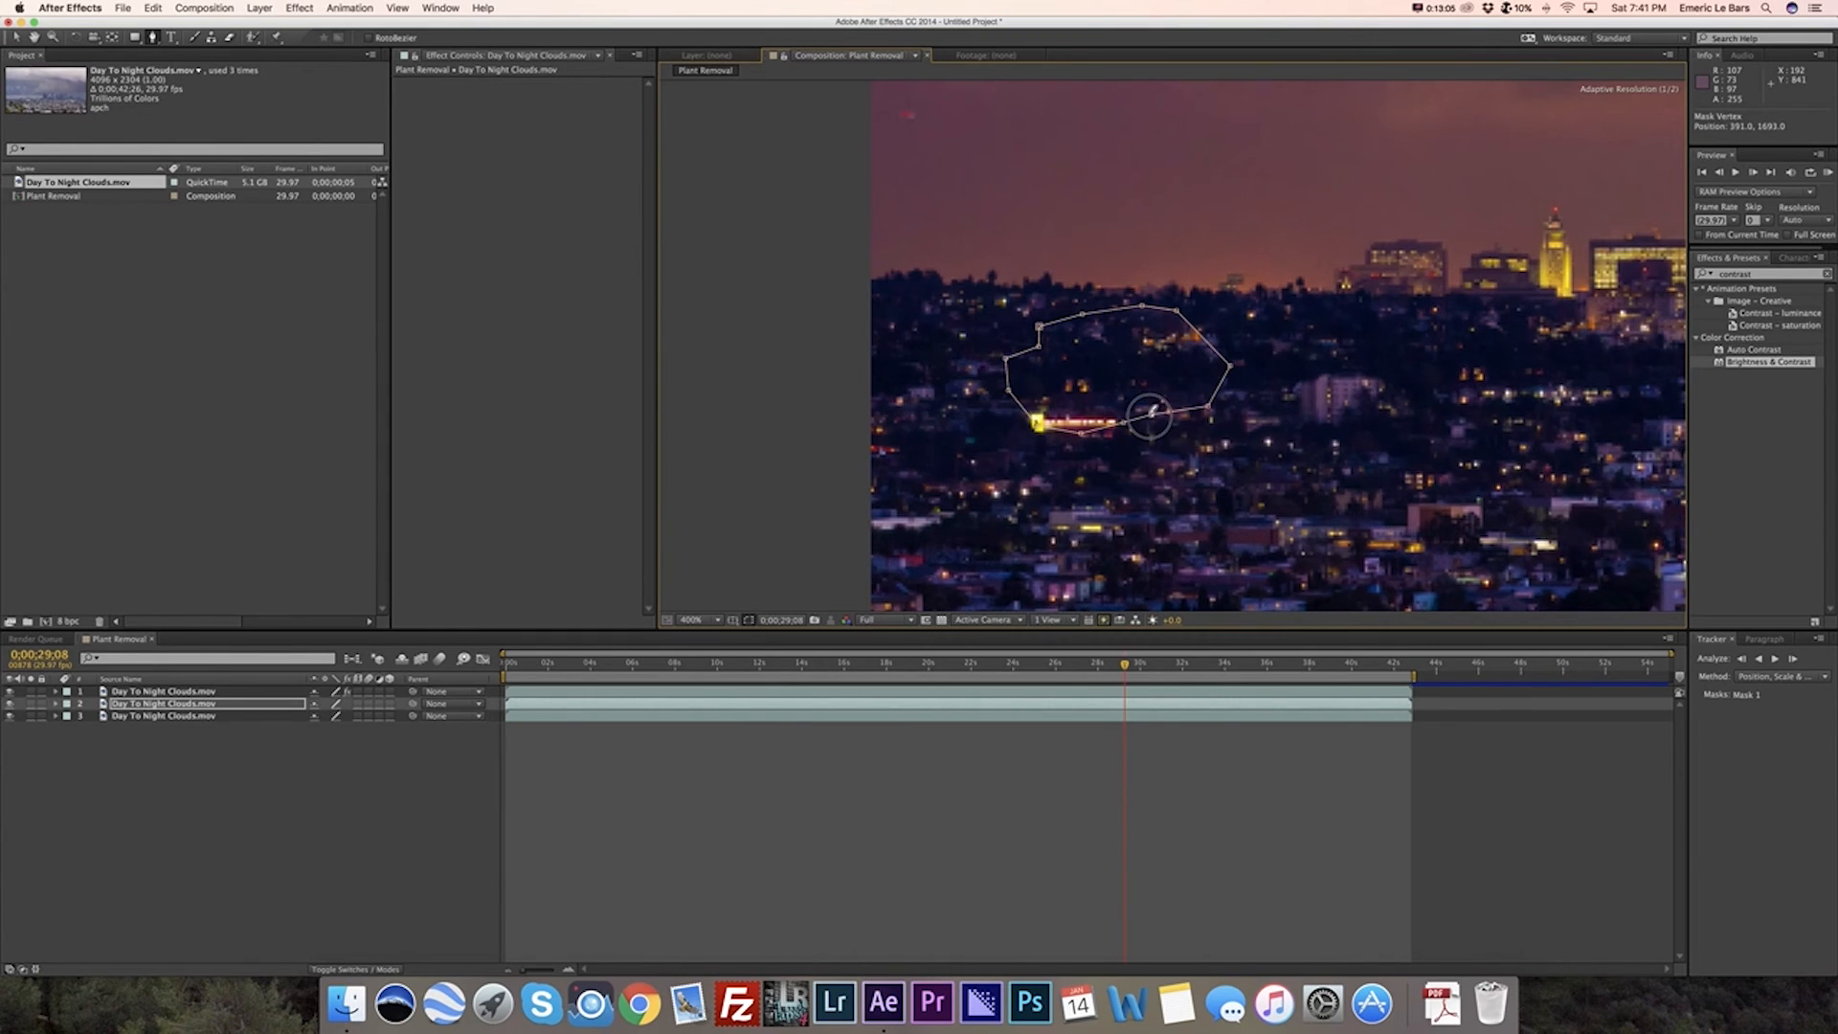
{"action": "left_click", "coordinate": [278, 878]}
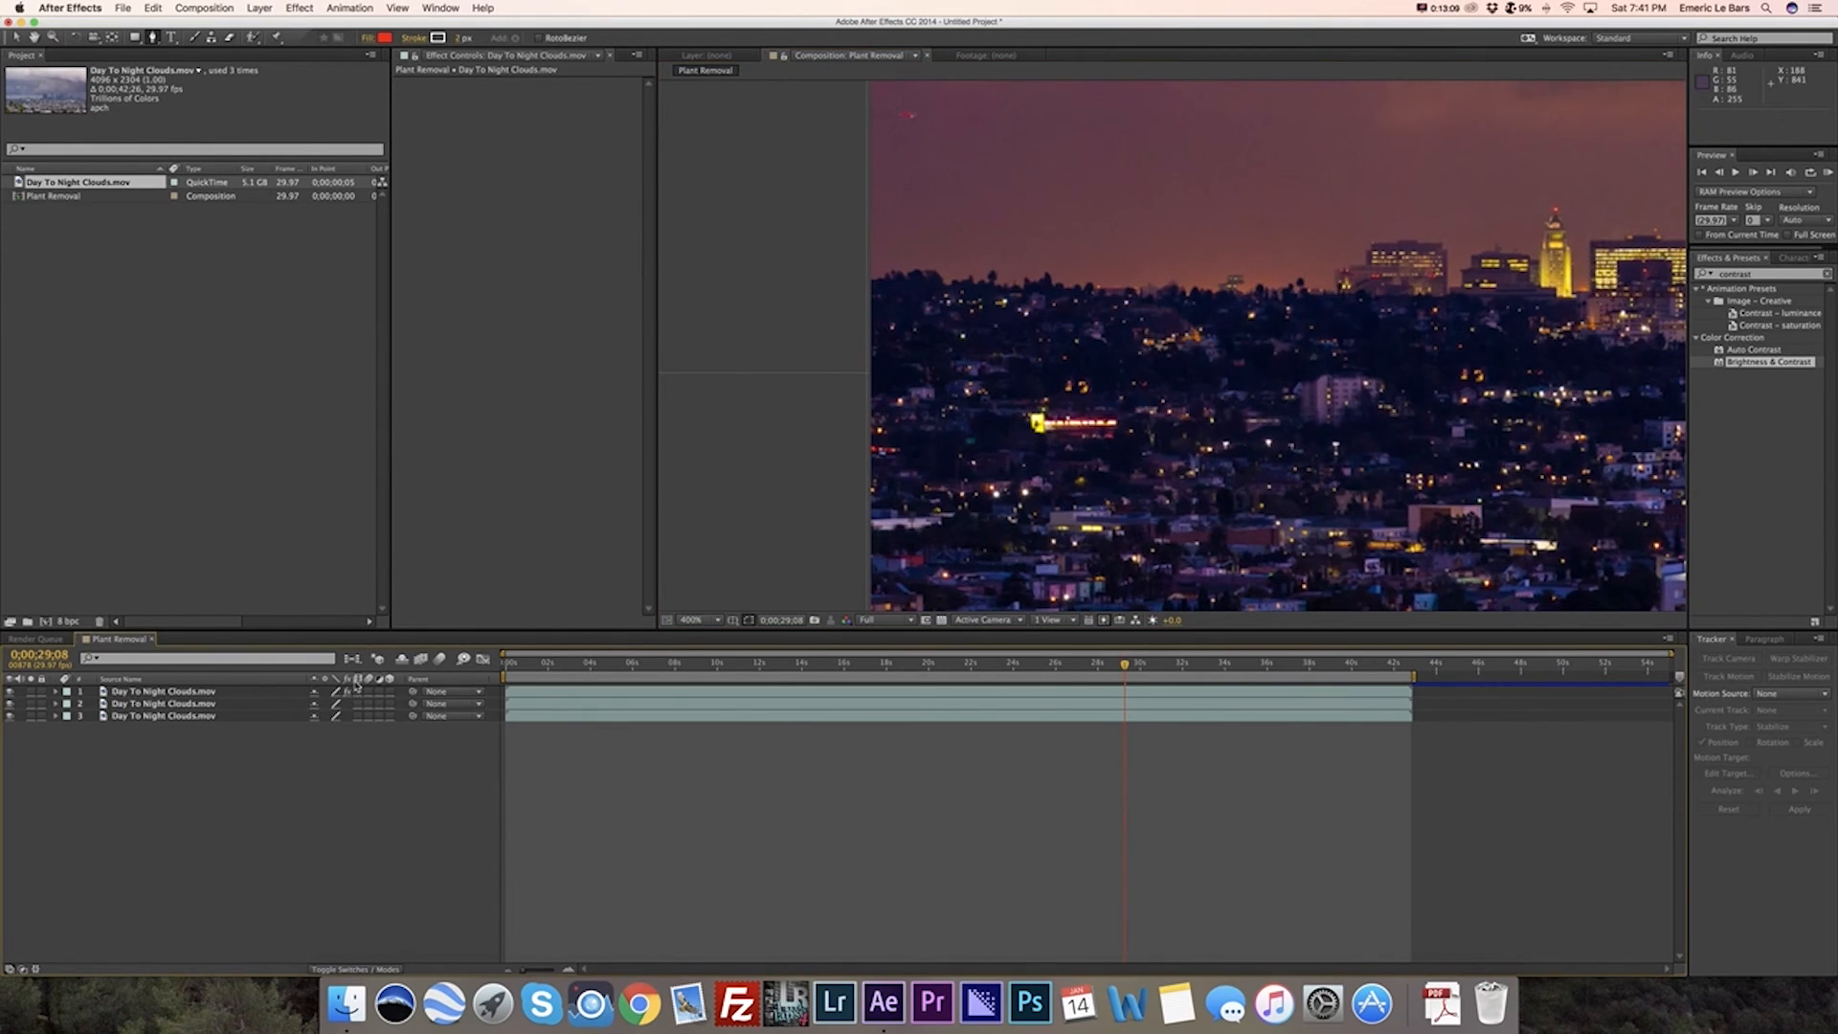
Step: Pull the upper-right point of the middle layer's mask slightly inward and shift the patch 7.5 pixels right
{"action": "left_click", "coordinate": [162, 703]}
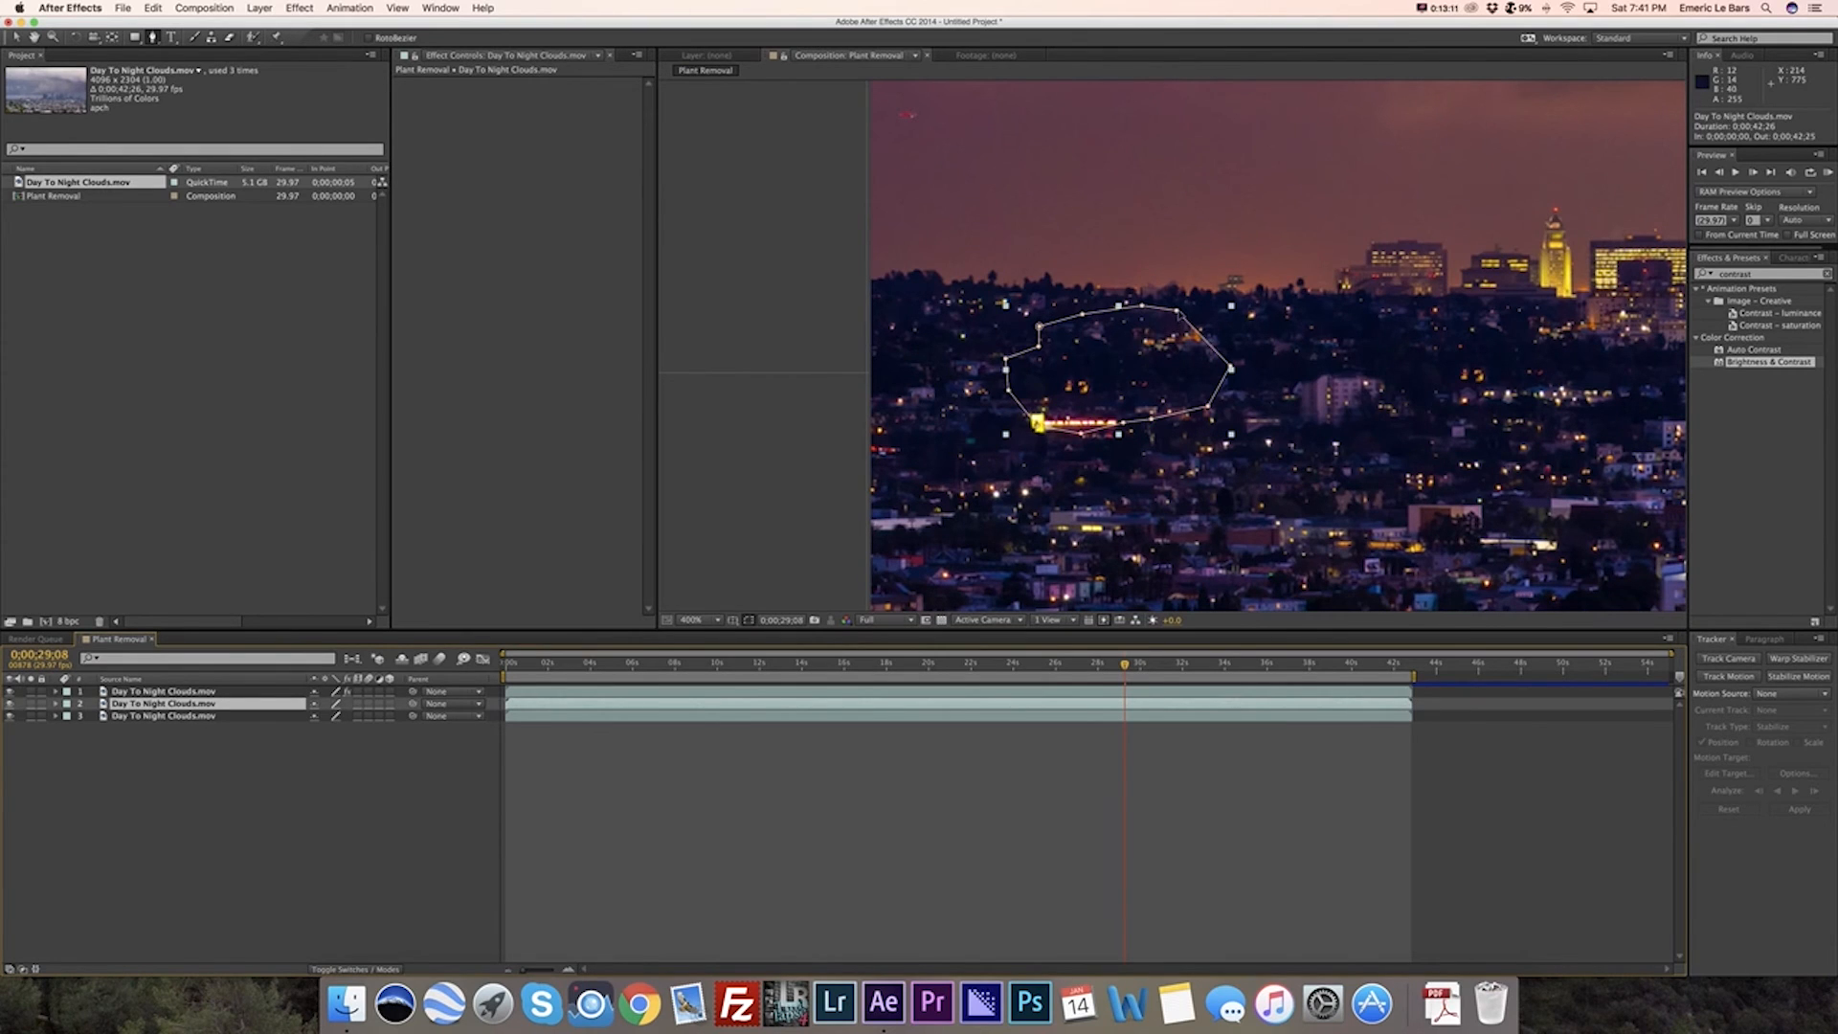
{"action": "mouse_move", "coordinate": [1188, 326]}
{"action": "left_mouse_down"}
{"action": "mouse_move", "coordinate": [1159, 347]}
{"action": "mouse_move", "coordinate": [1194, 297]}
{"action": "mouse_move", "coordinate": [1173, 296]}
{"action": "mouse_move", "coordinate": [1192, 306]}
{"action": "mouse_move", "coordinate": [1110, 381]}
{"action": "mouse_move", "coordinate": [1194, 334]}
{"action": "left_mouse_up"}
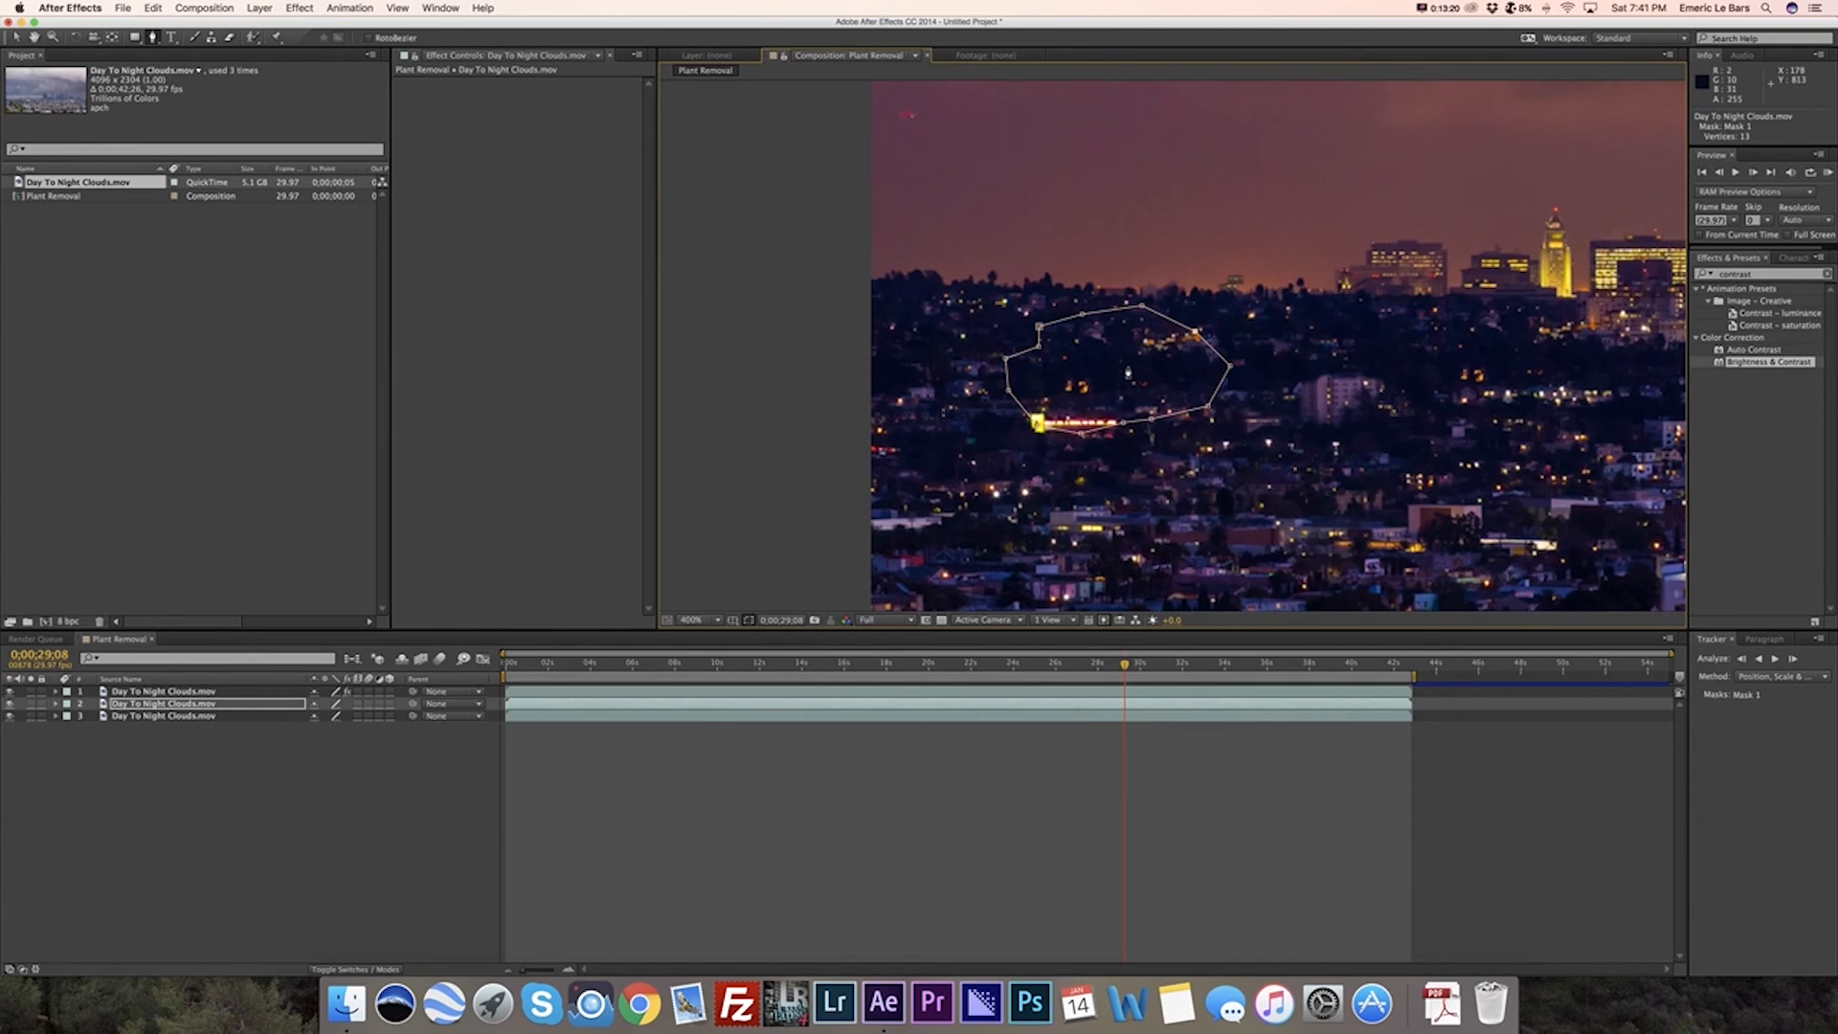
{"action": "key", "text": "v"}
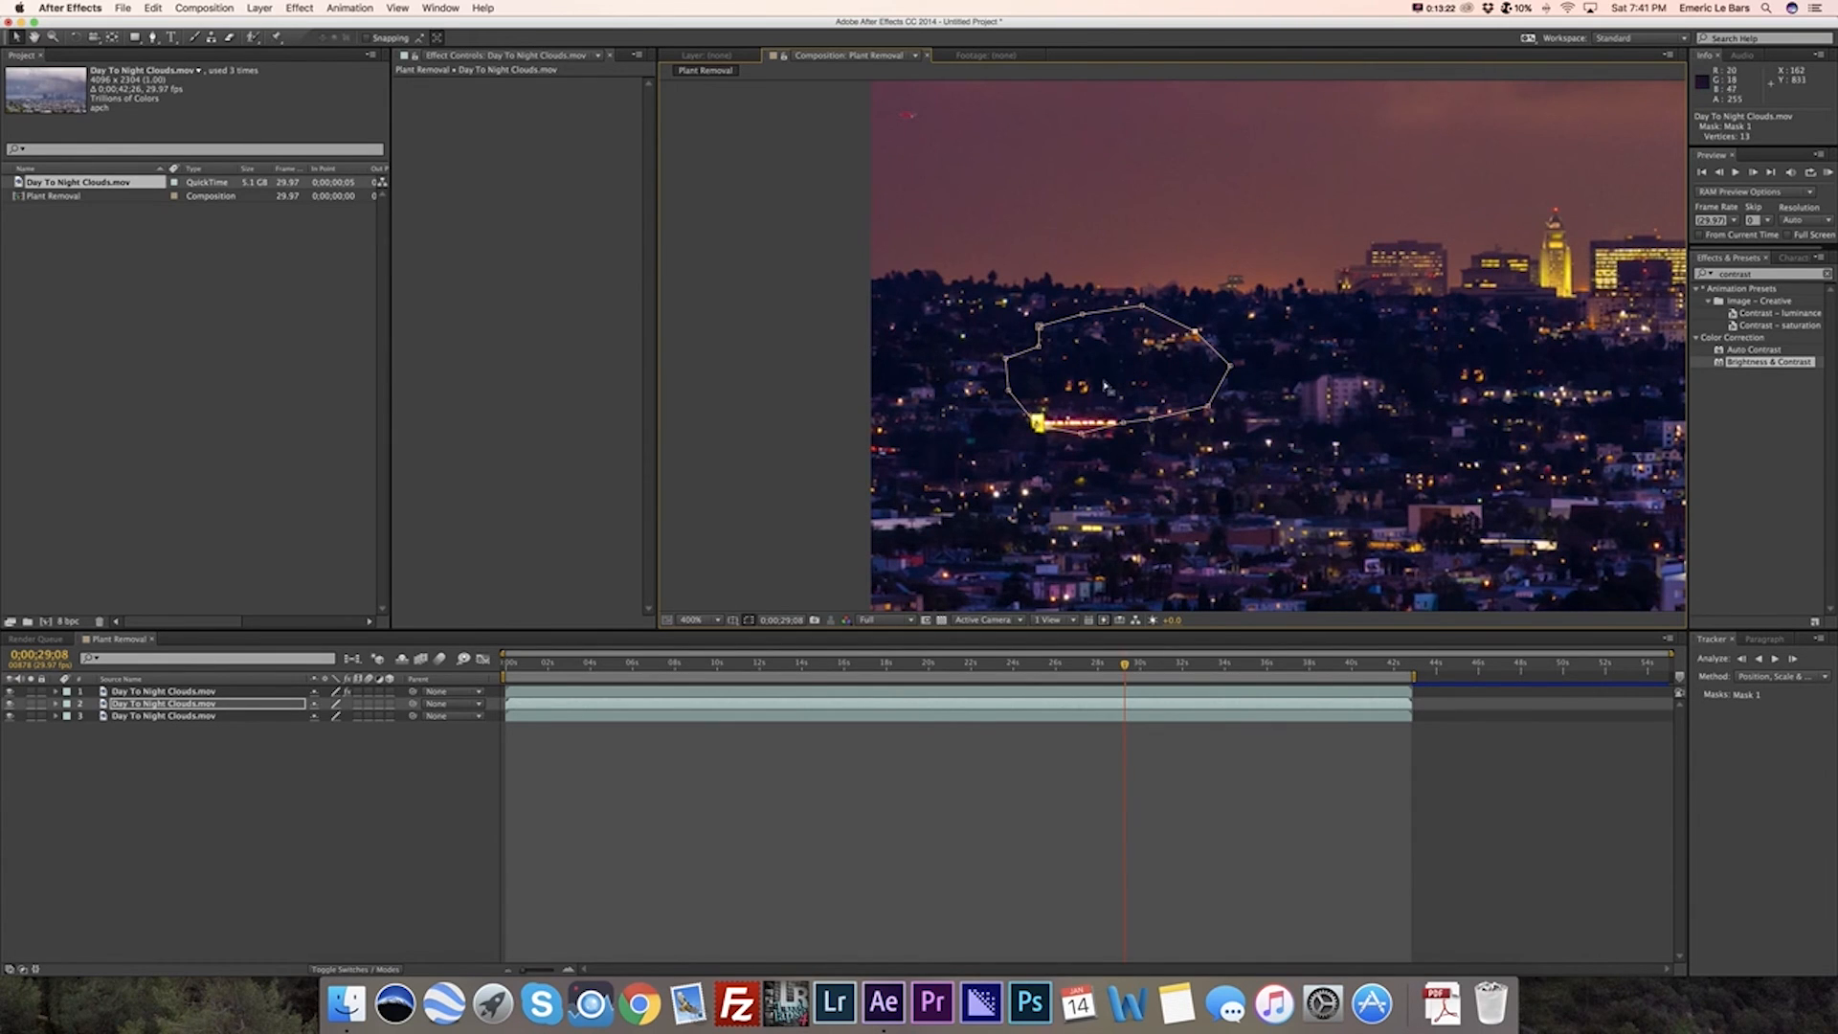
{"action": "left_click_drag", "start_coordinate": [1106, 385], "coordinate": [1127, 378]}
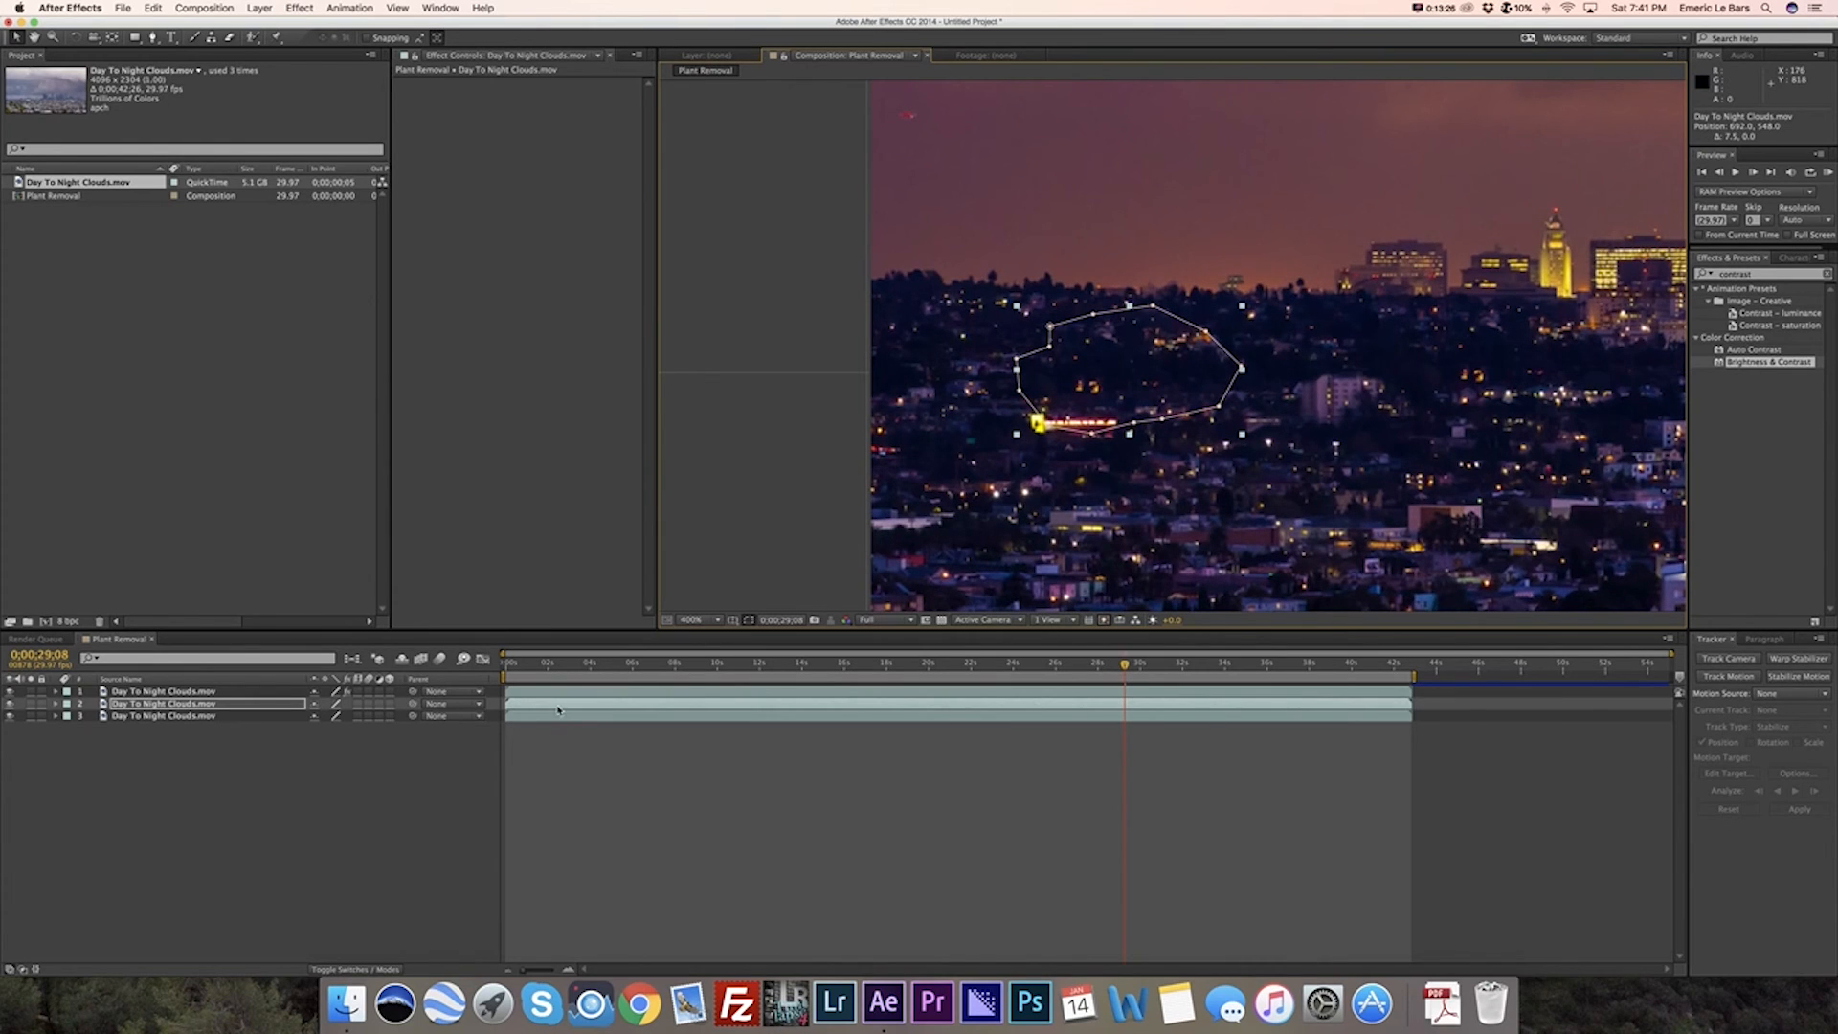
{"action": "left_click", "coordinate": [417, 803]}
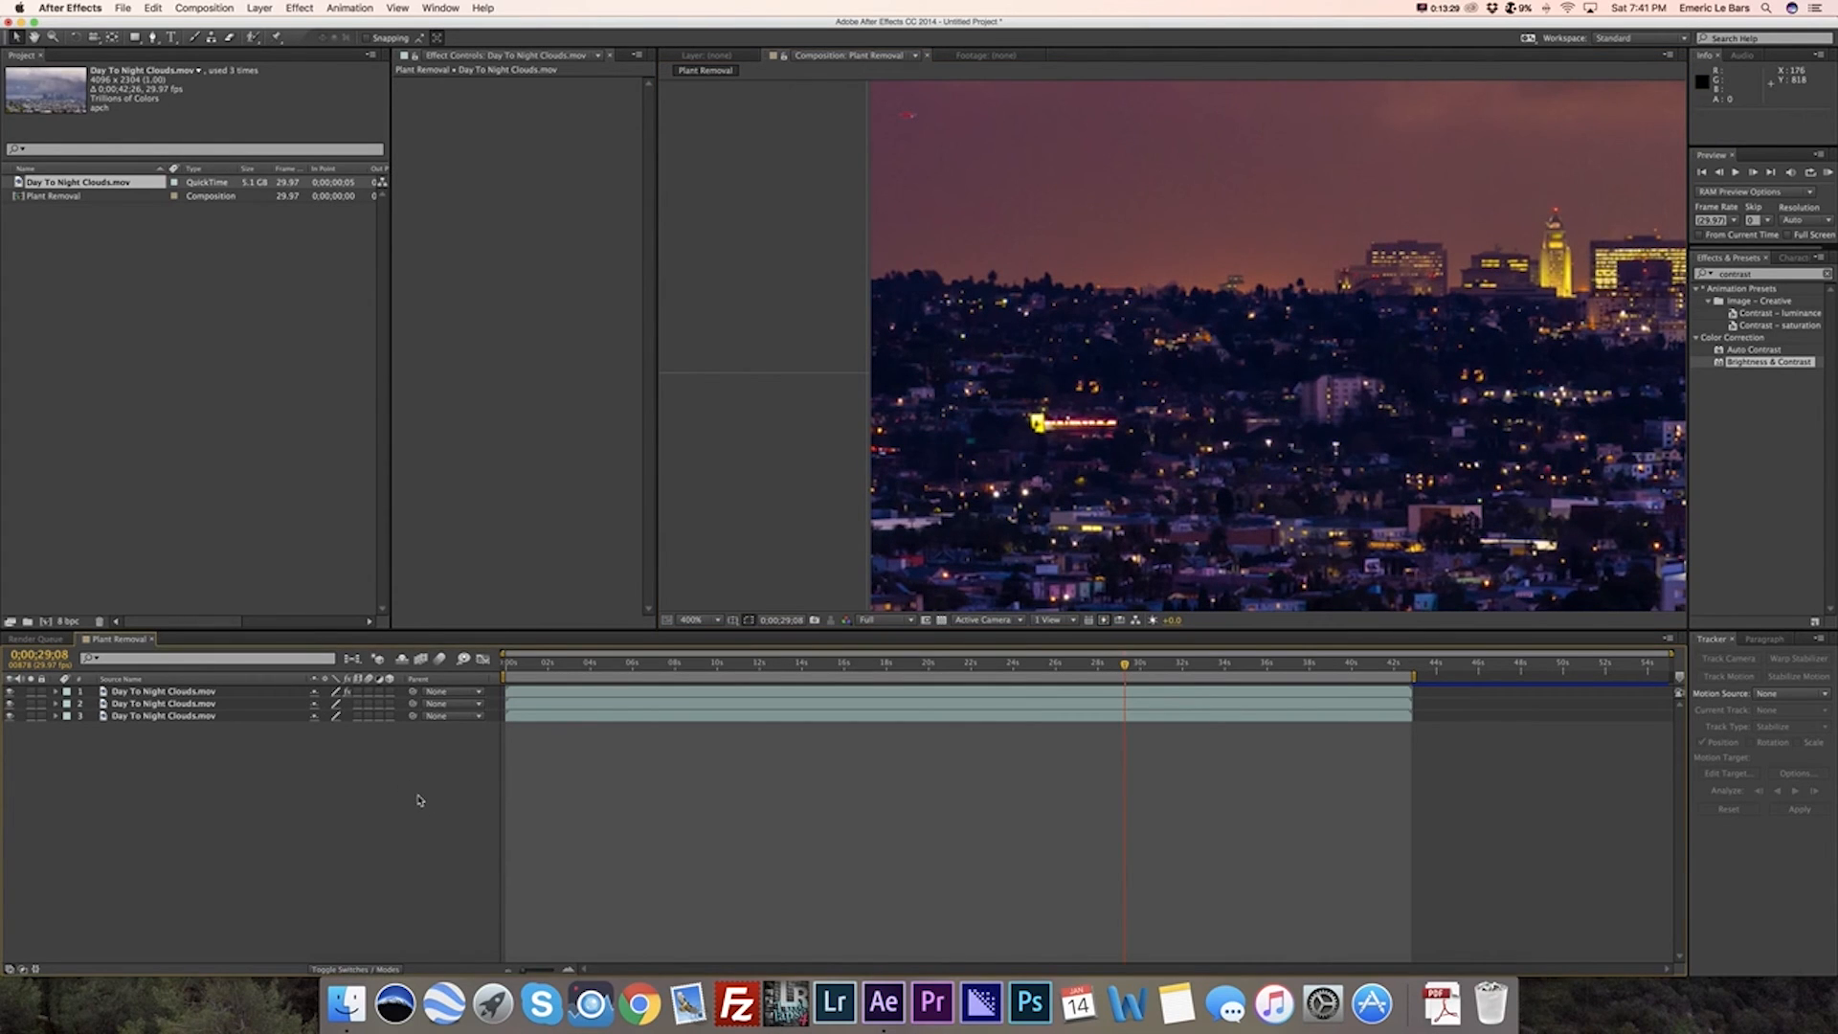
Step: At 0;00;02;29, move the upper-right point of the middle layer's mask further inward and fit the whole composition in view
{"action": "left_click", "coordinate": [569, 665]}
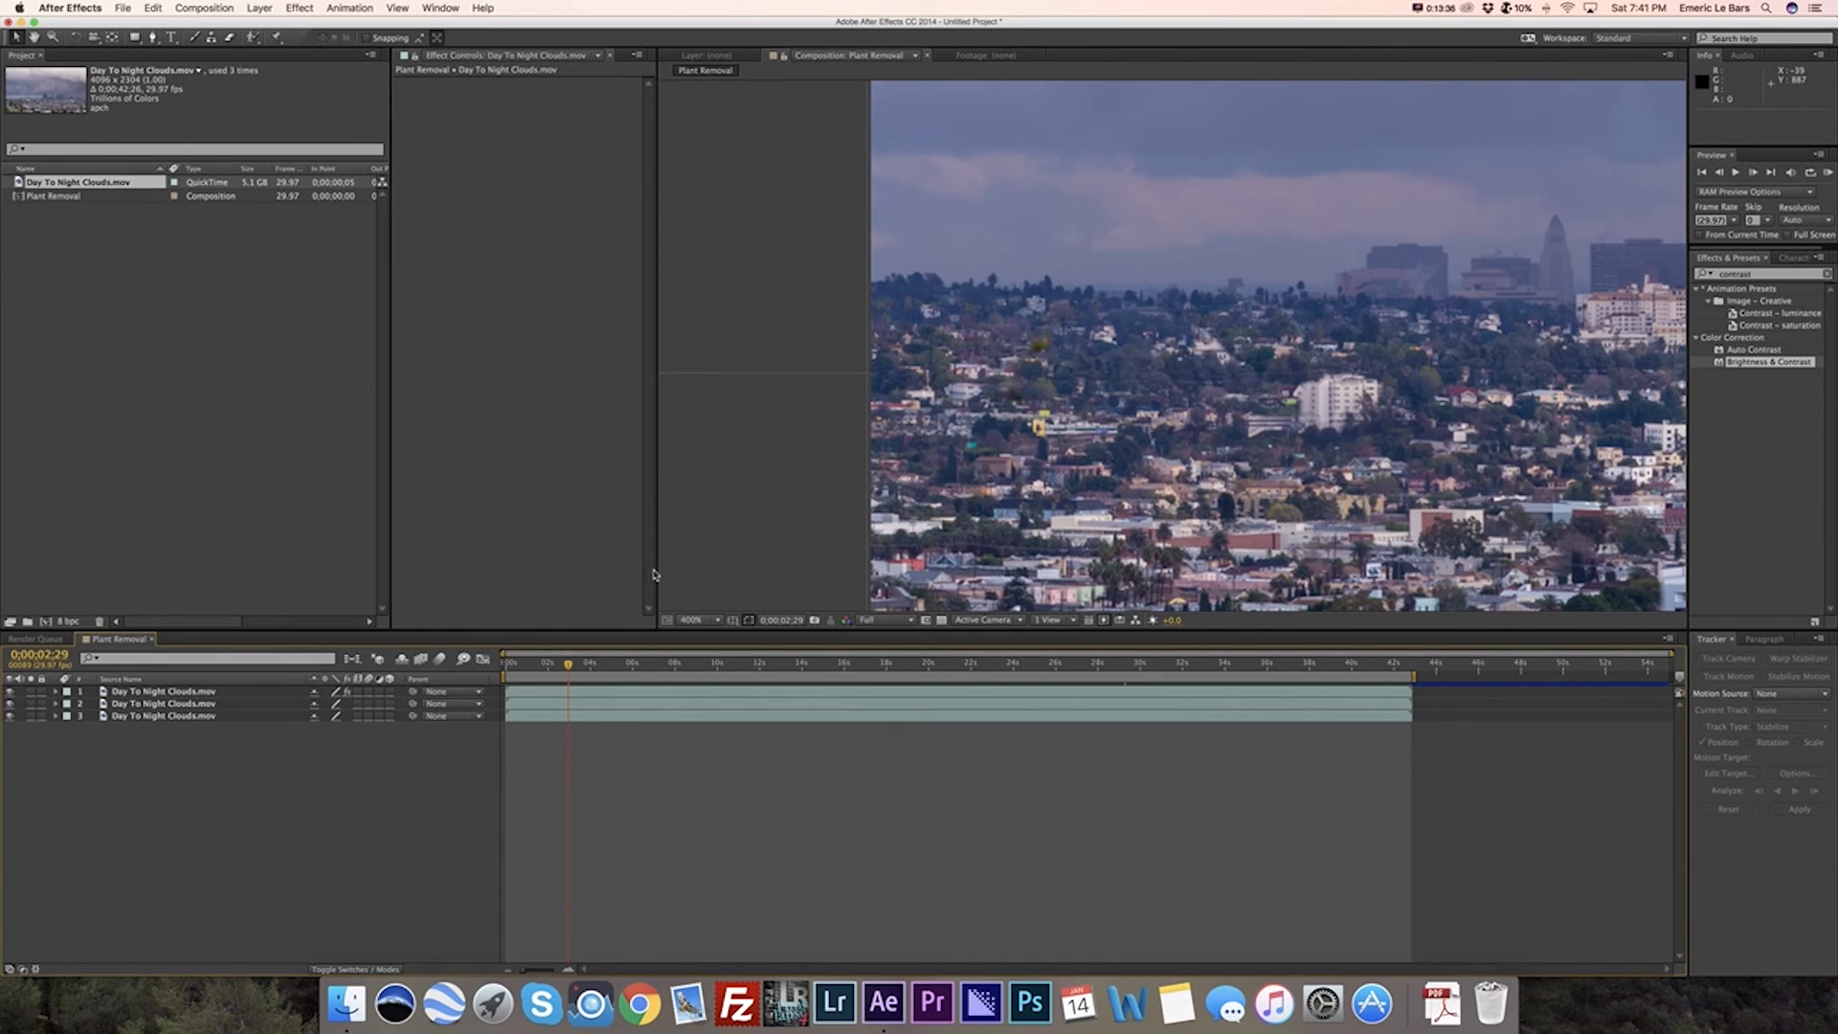
{"action": "left_click", "coordinate": [132, 705]}
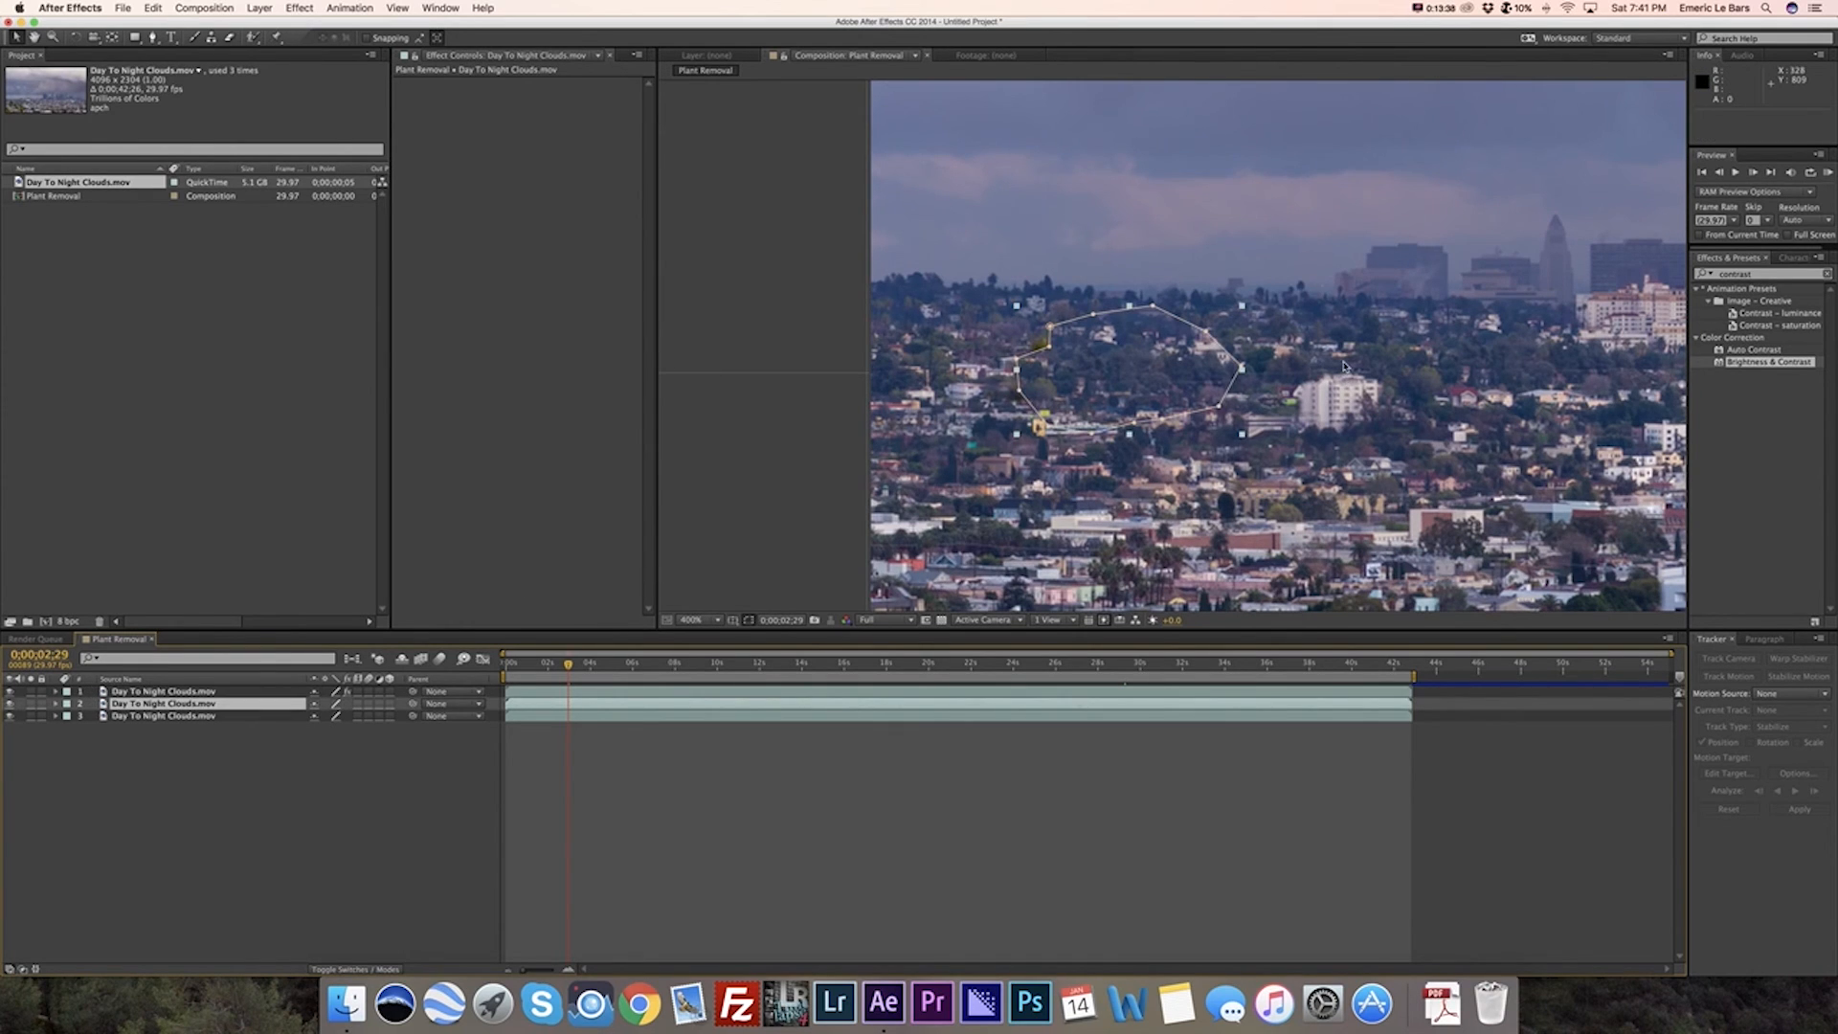
{"action": "left_click", "coordinate": [1205, 334]}
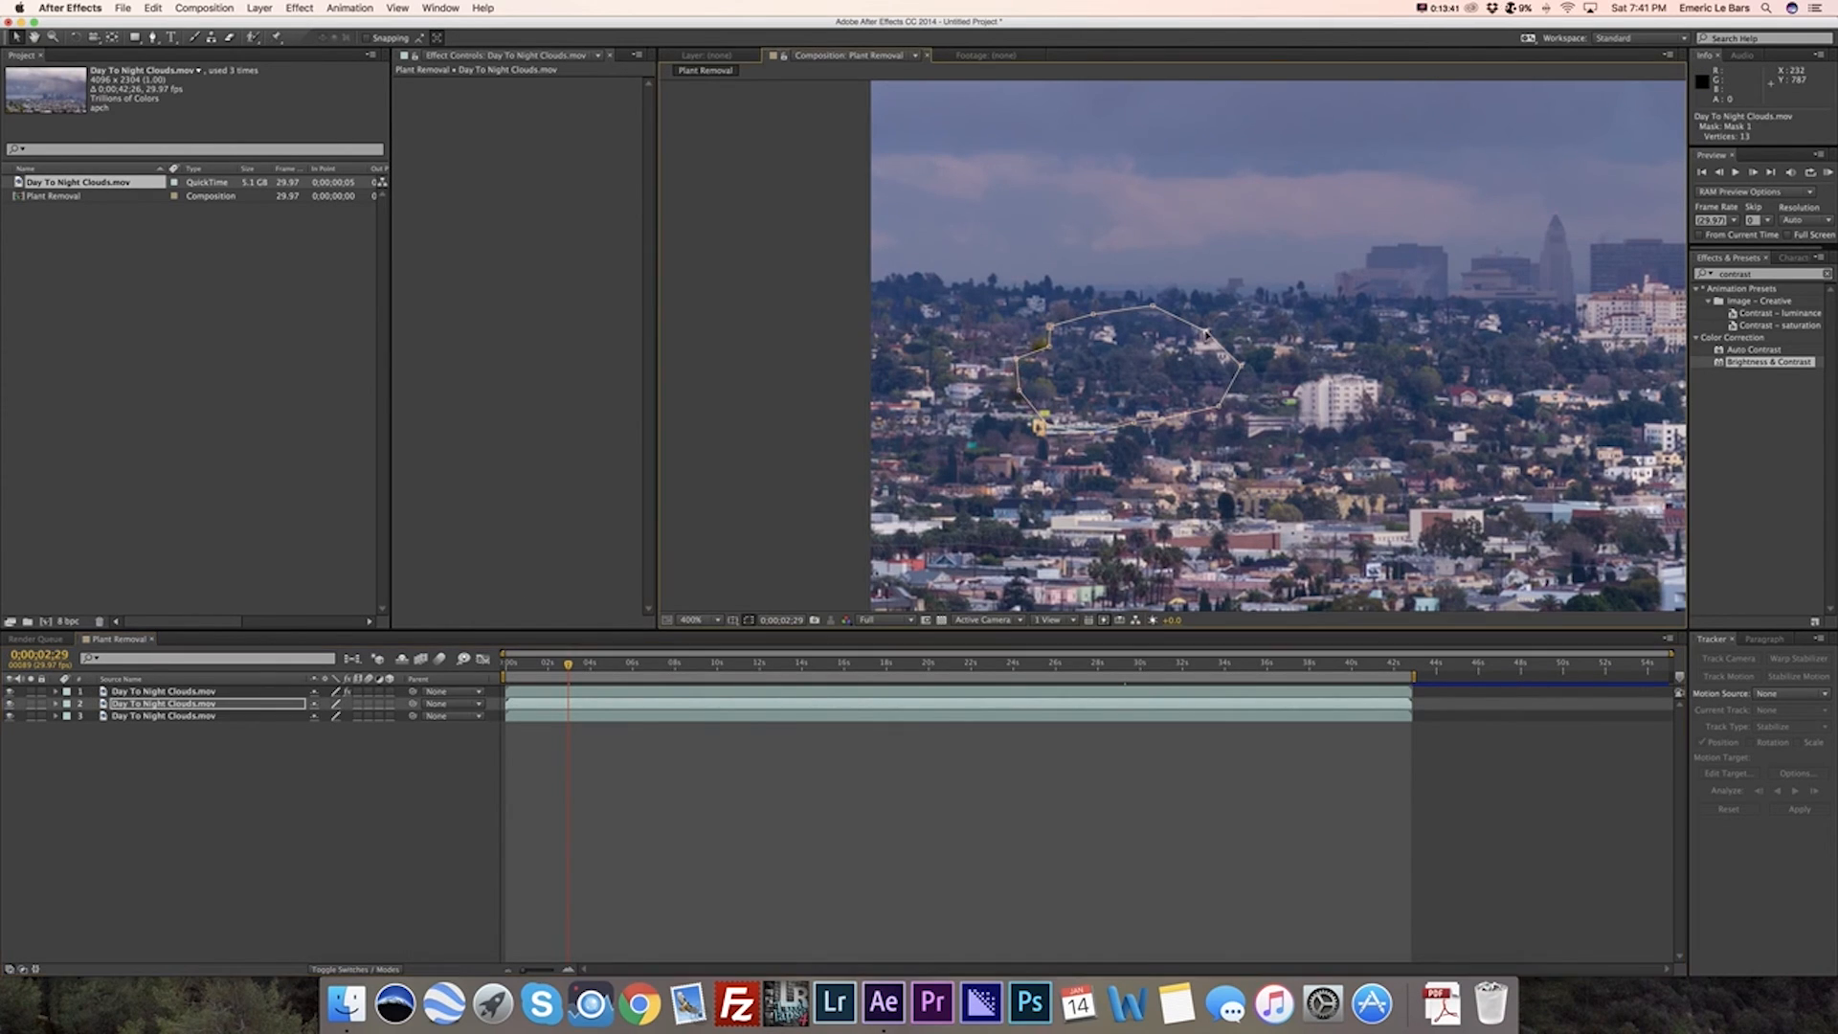
{"action": "left_click_drag", "start_coordinate": [1204, 334], "coordinate": [1189, 356]}
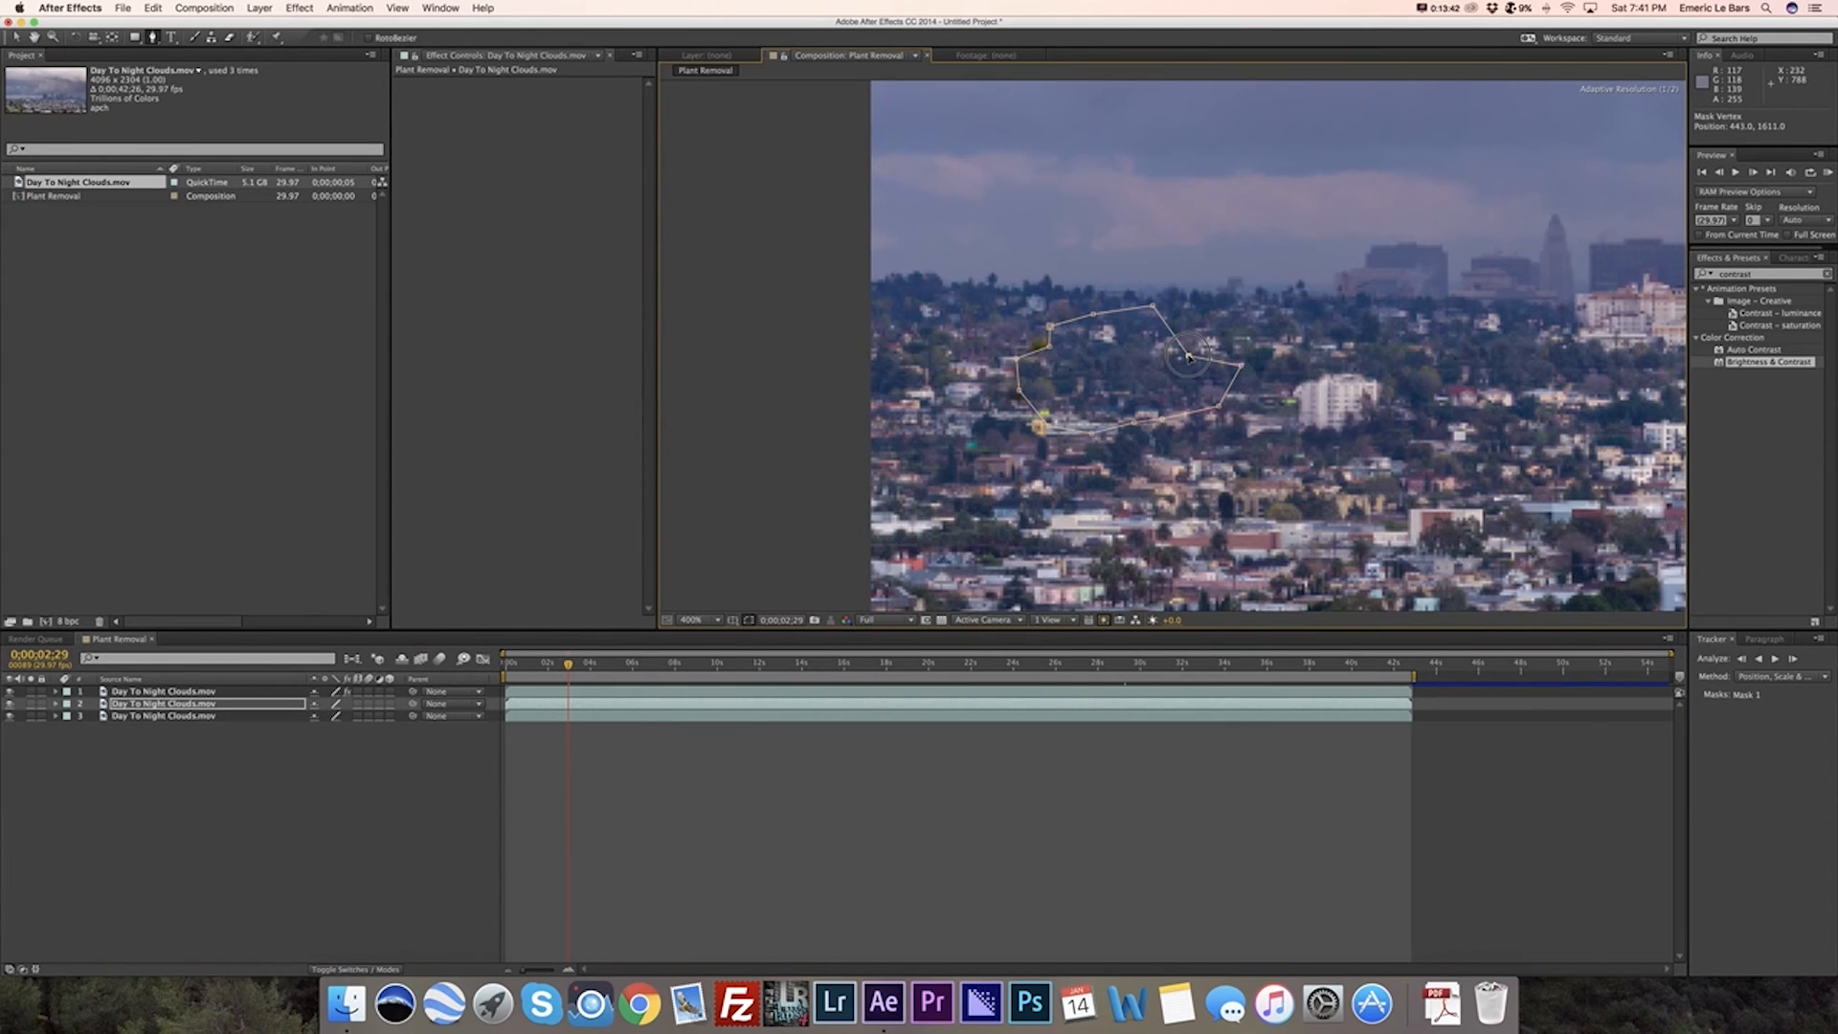
{"action": "left_click", "coordinate": [376, 755]}
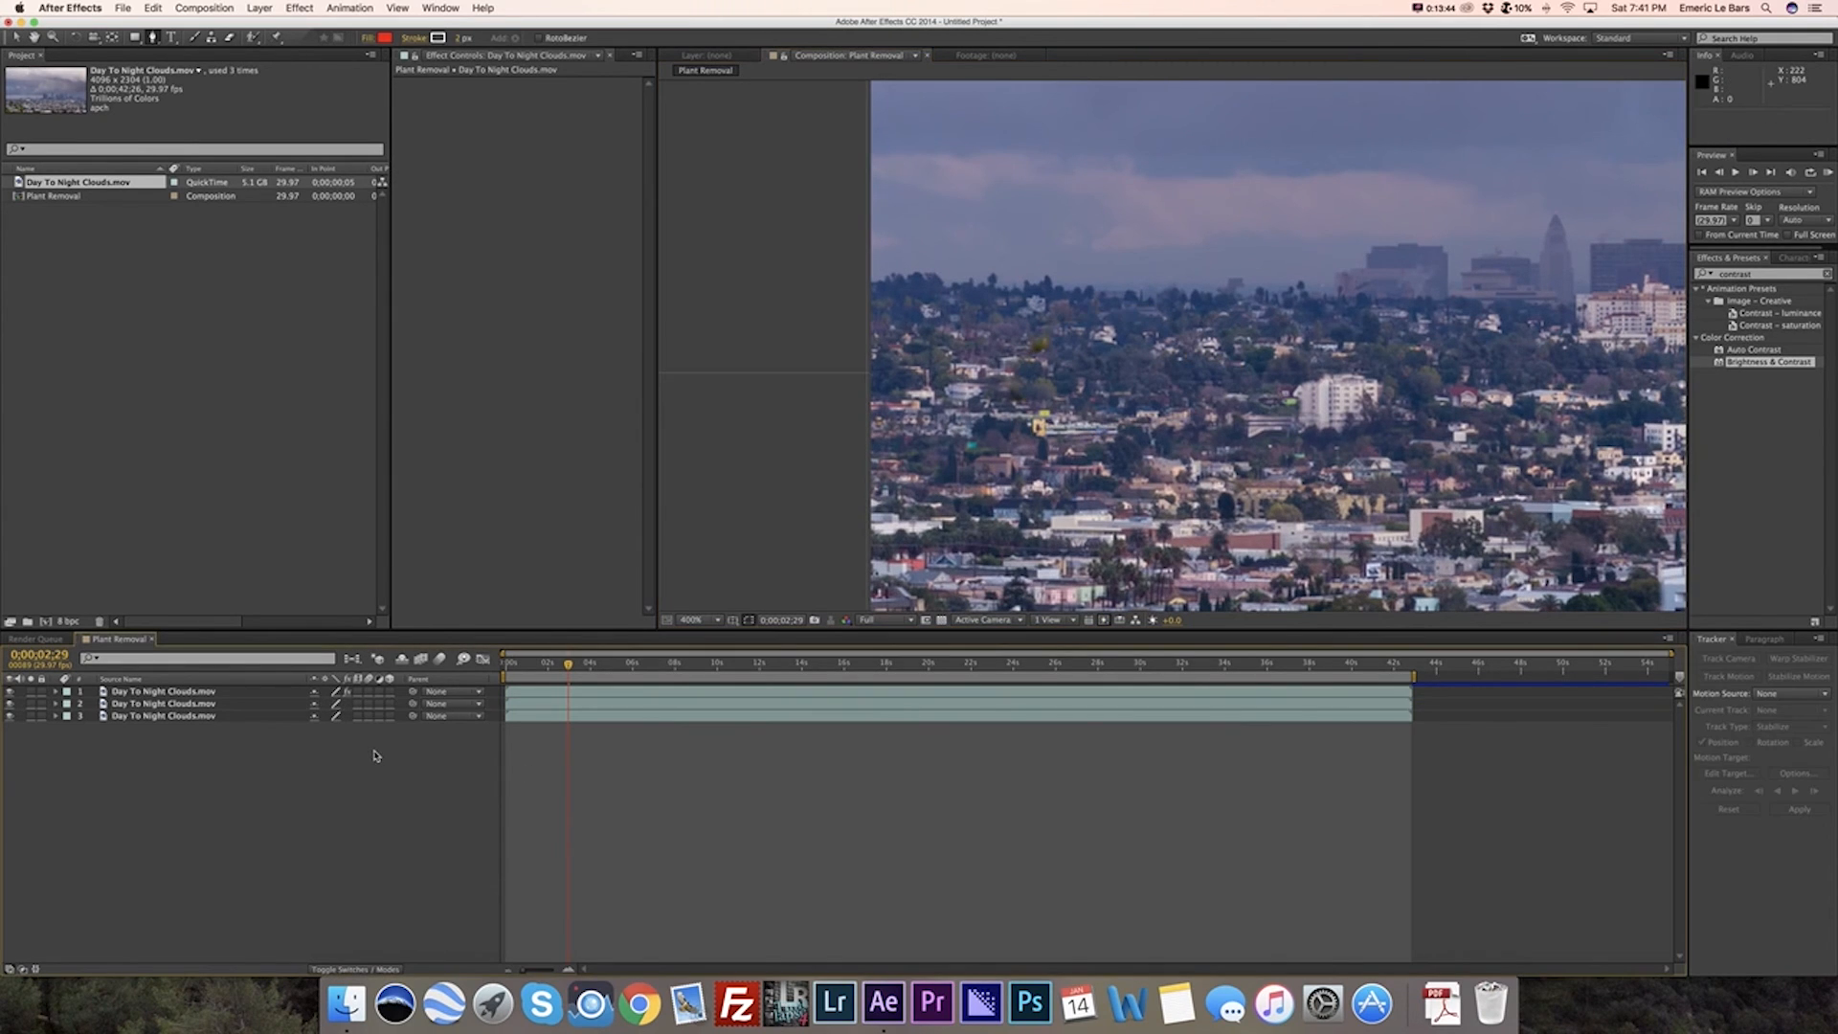
{"action": "left_click", "coordinate": [699, 621]}
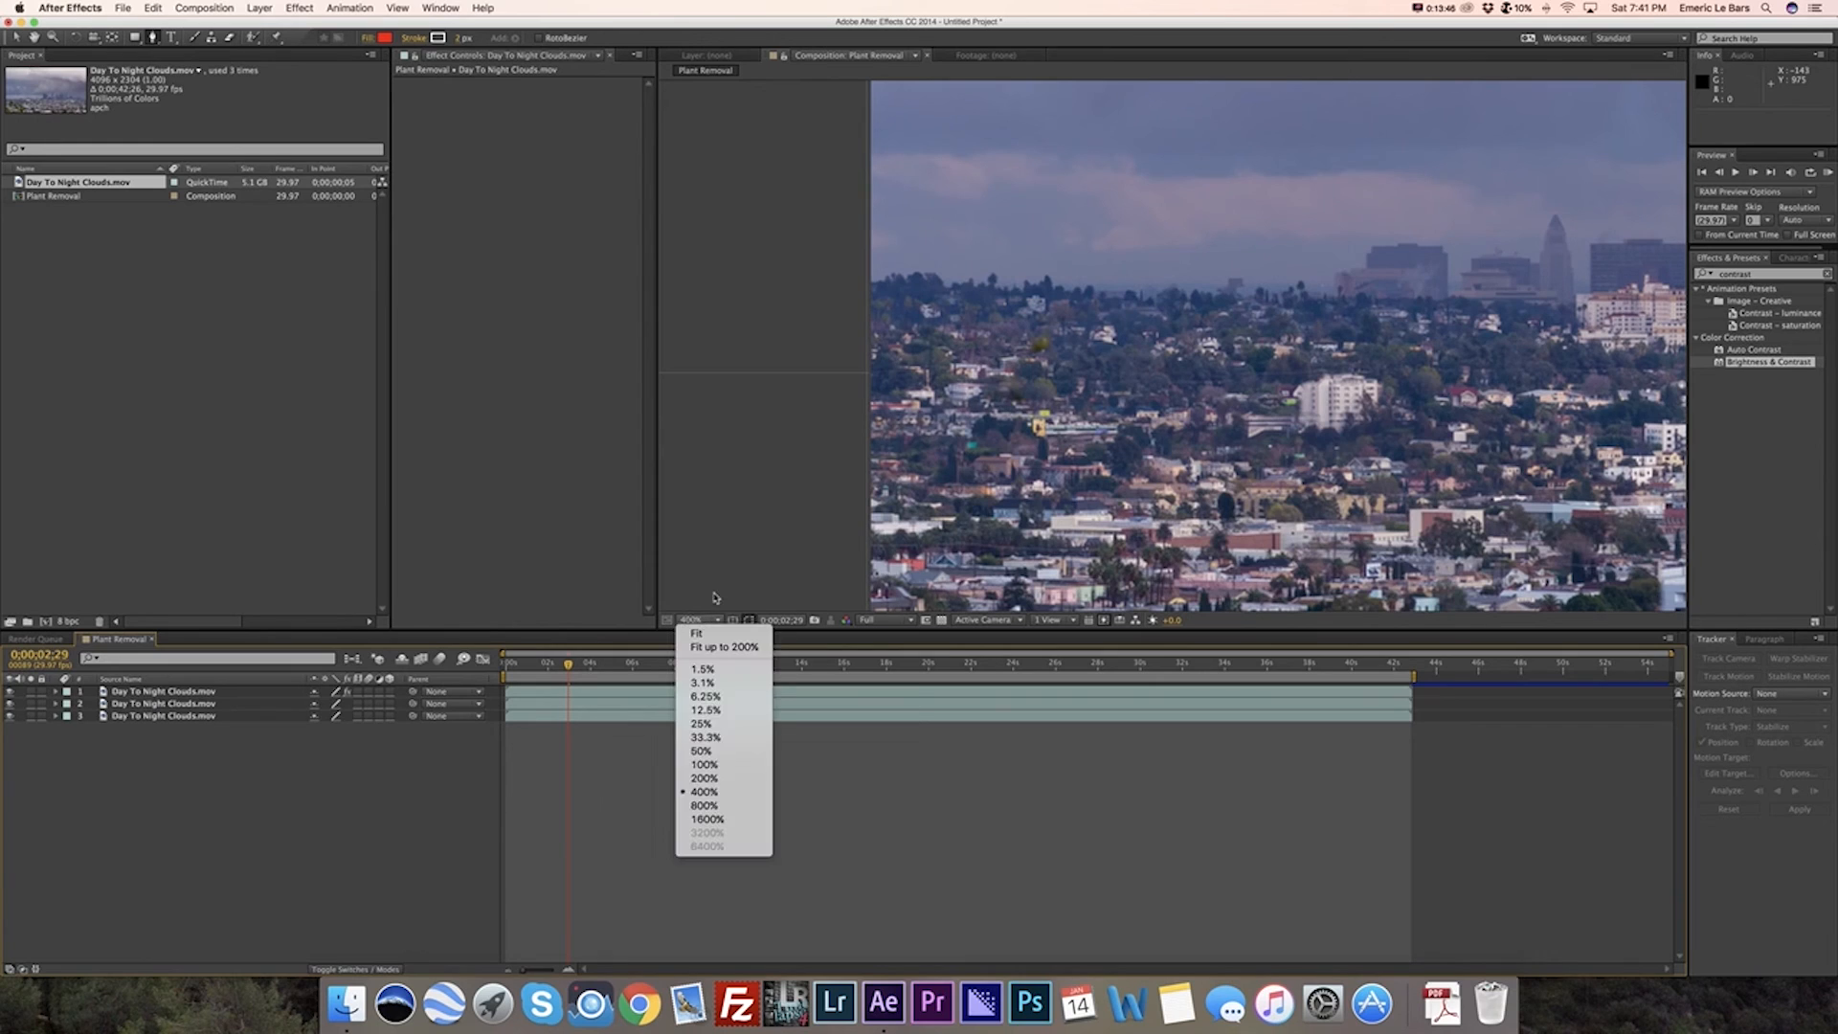
{"action": "left_click", "coordinate": [716, 633]}
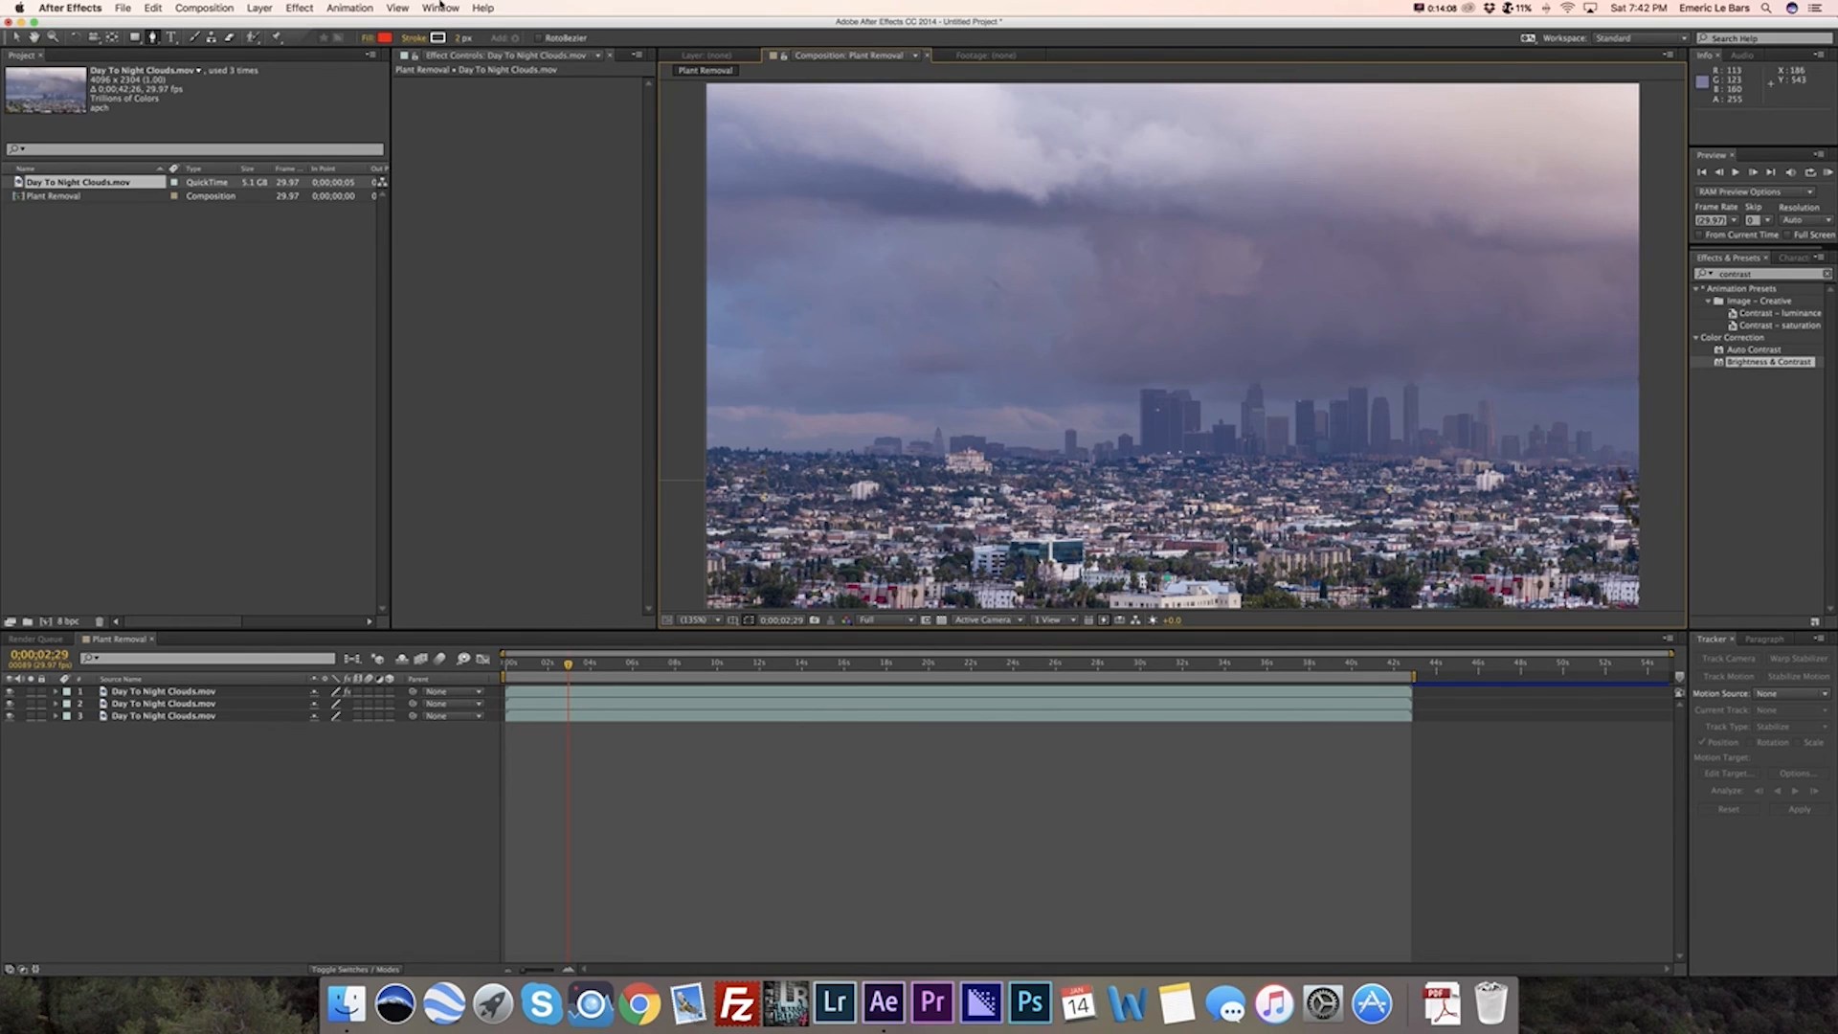
Step: Add the Plant Removal composition to the render queue with the Lossless output module
{"action": "left_click", "coordinate": [197, 9]}
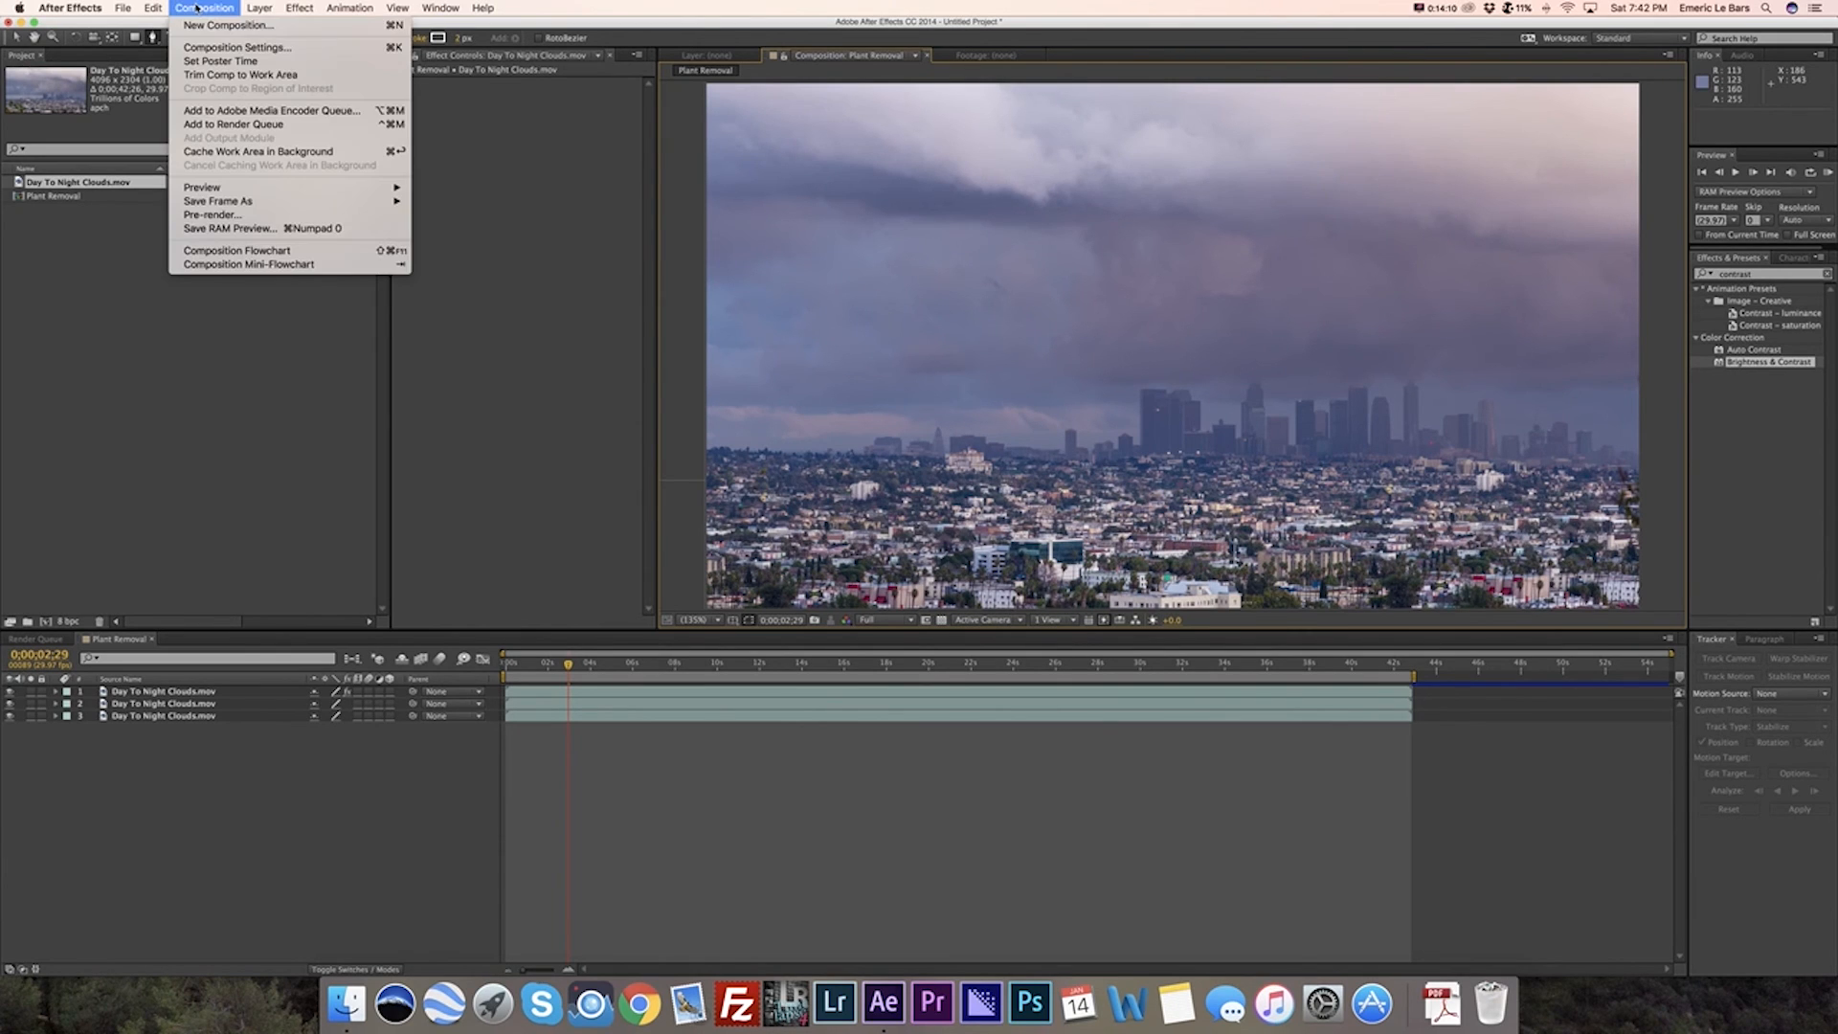
{"action": "left_click", "coordinate": [256, 126]}
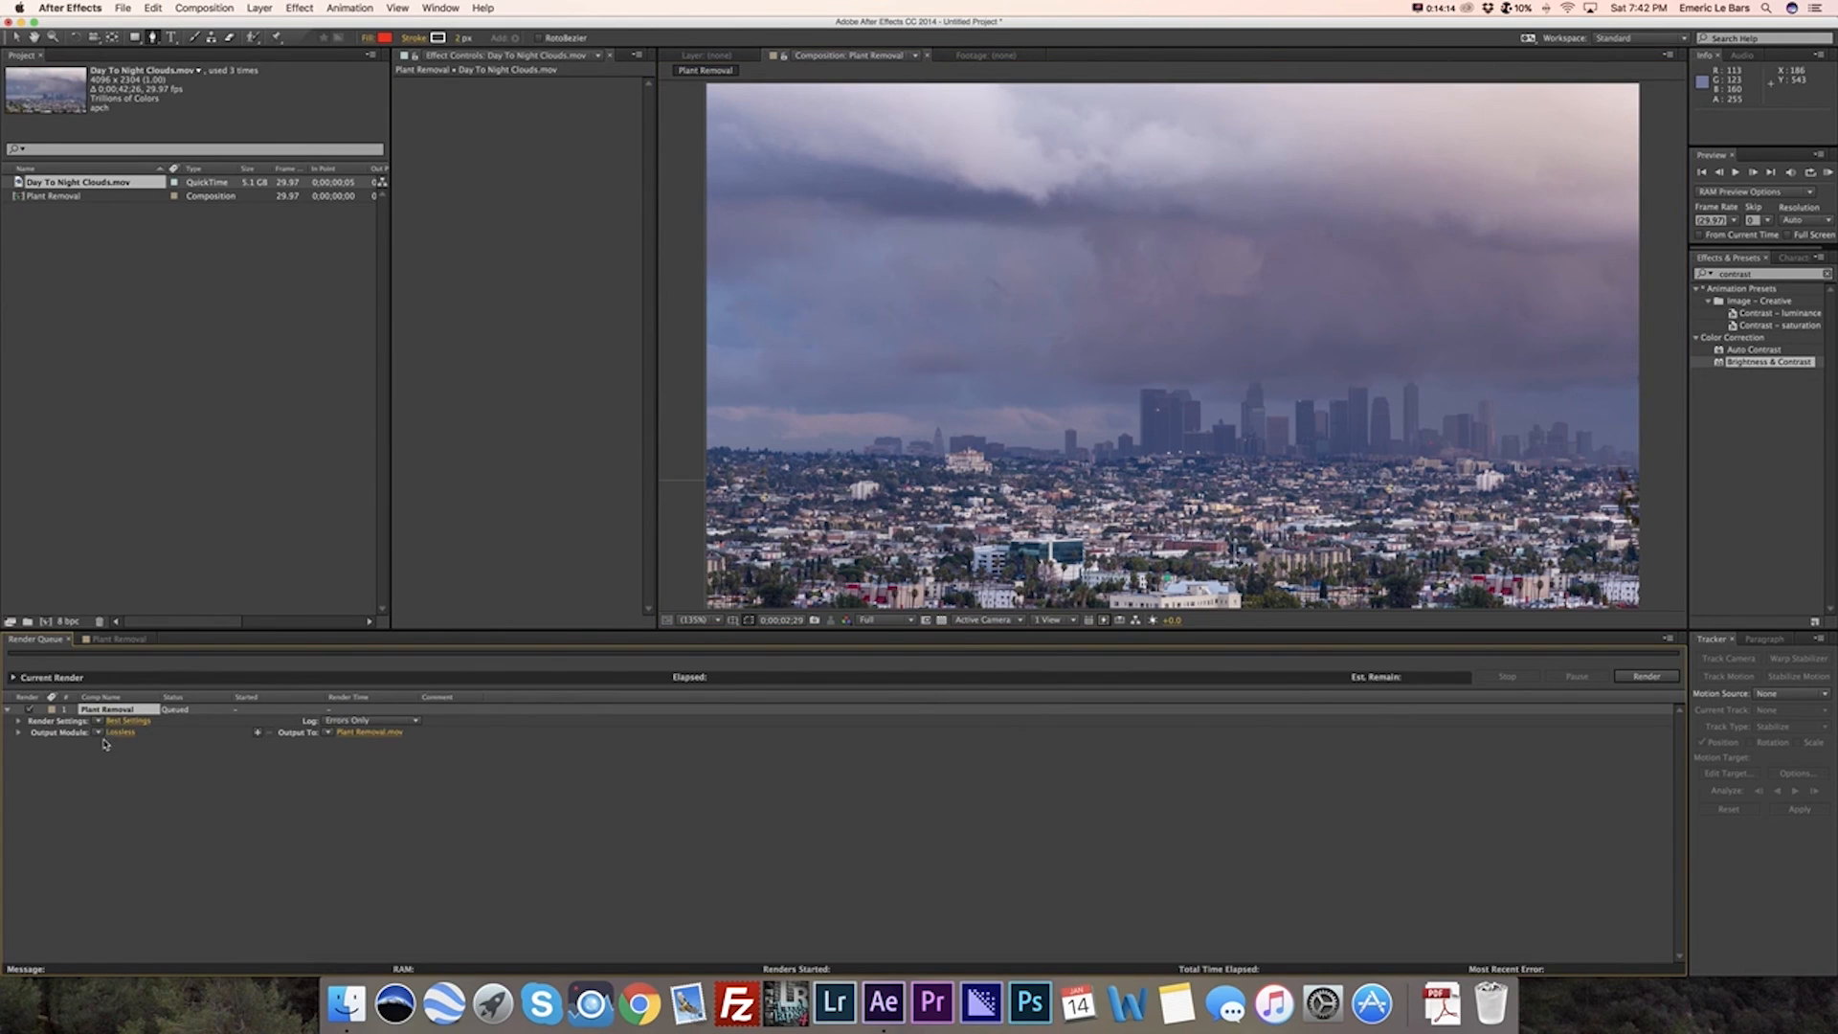
{"action": "left_click", "coordinate": [97, 732]}
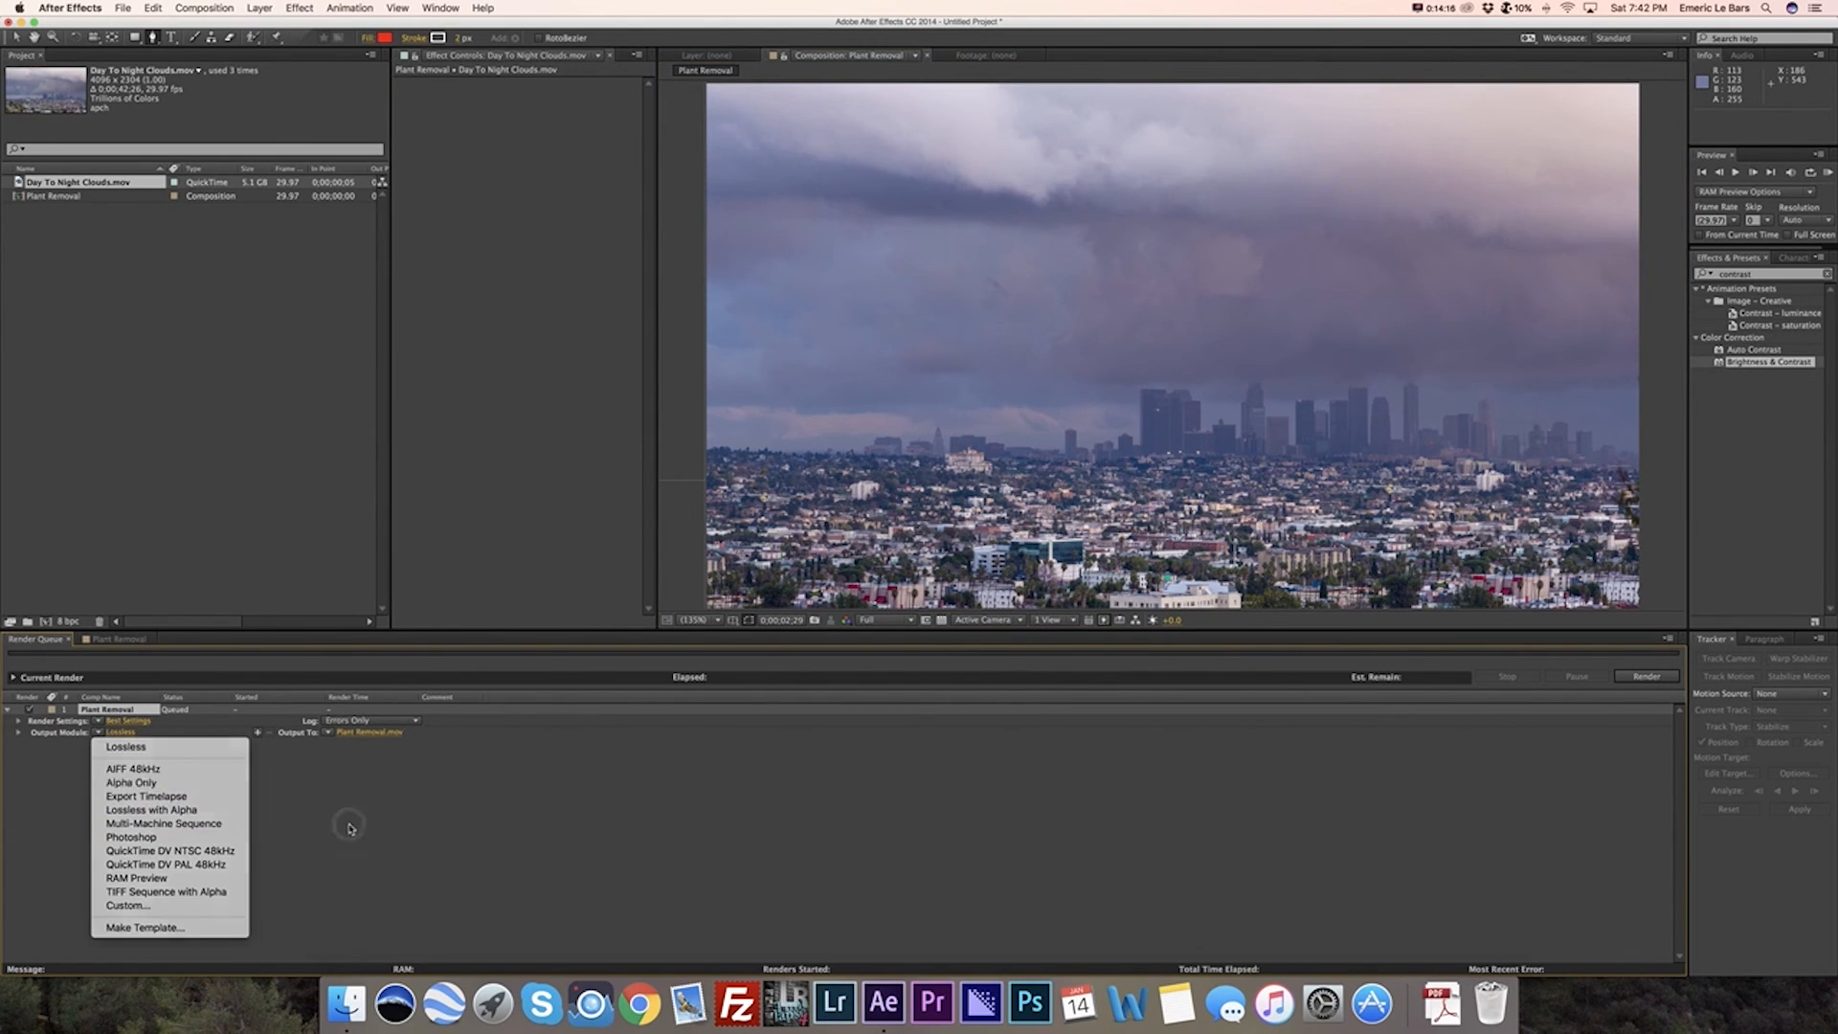
{"action": "left_click", "coordinate": [127, 745]}
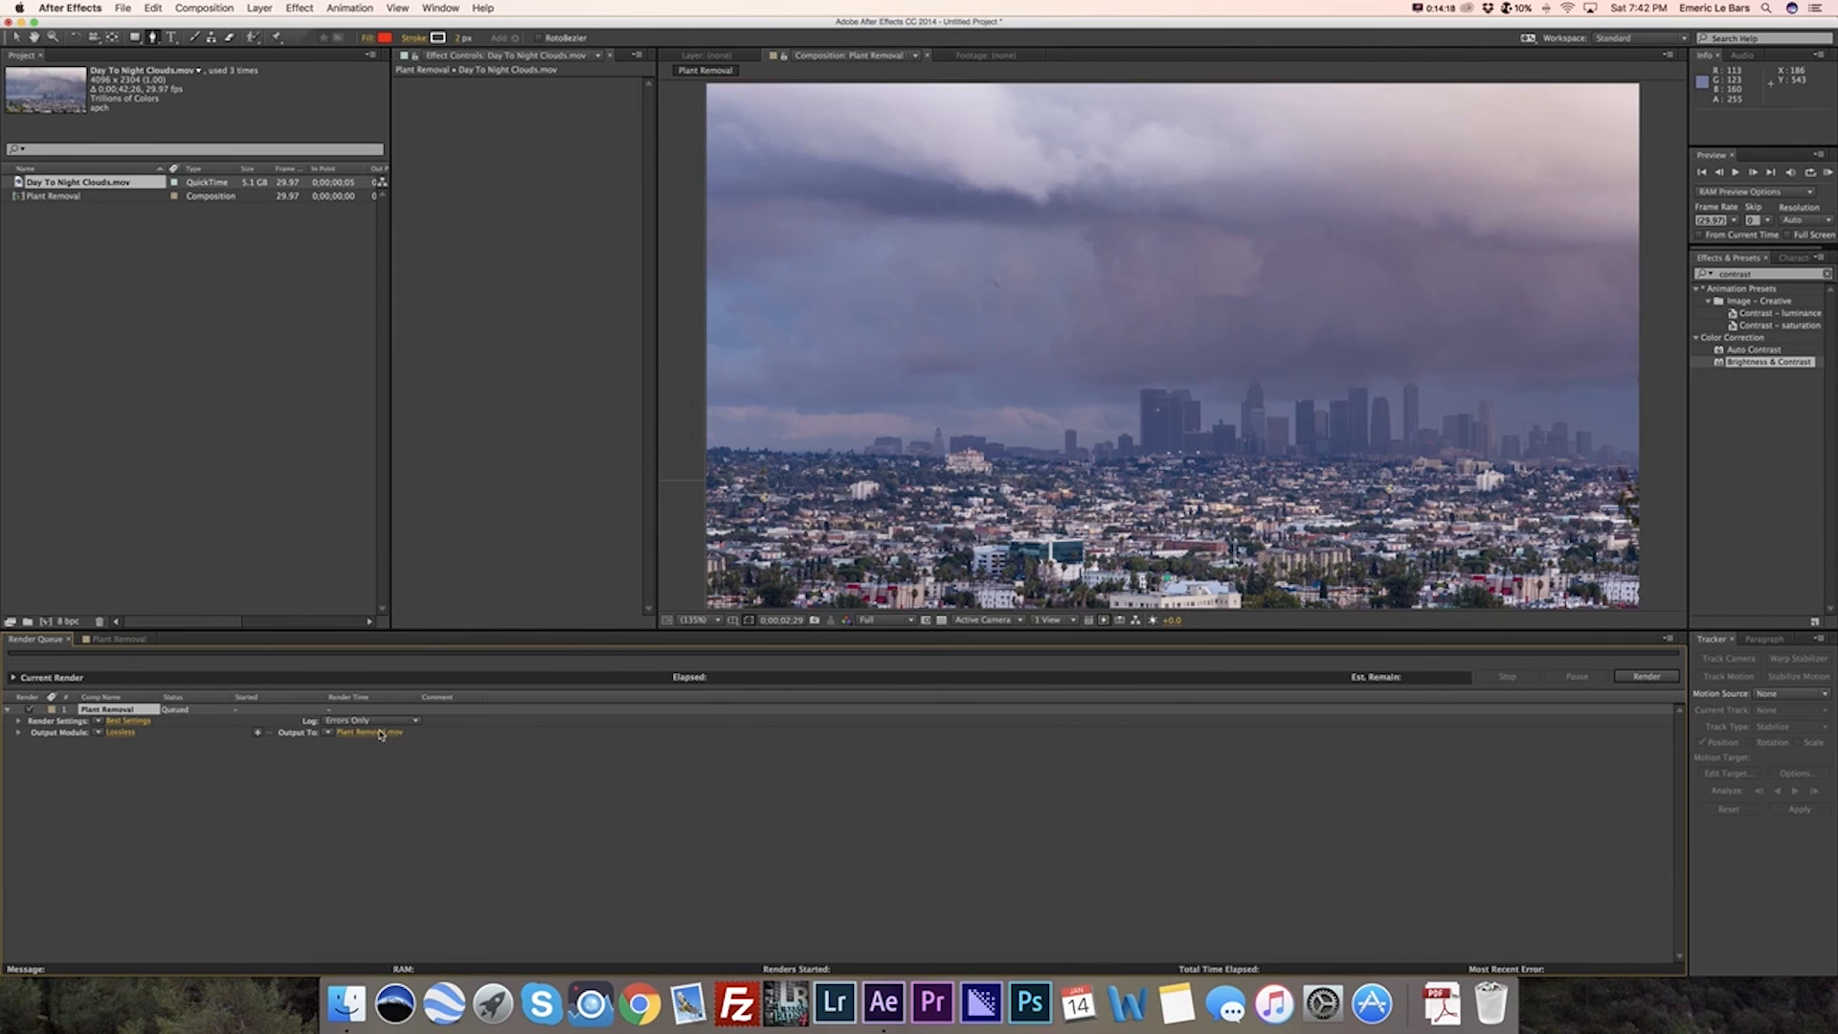